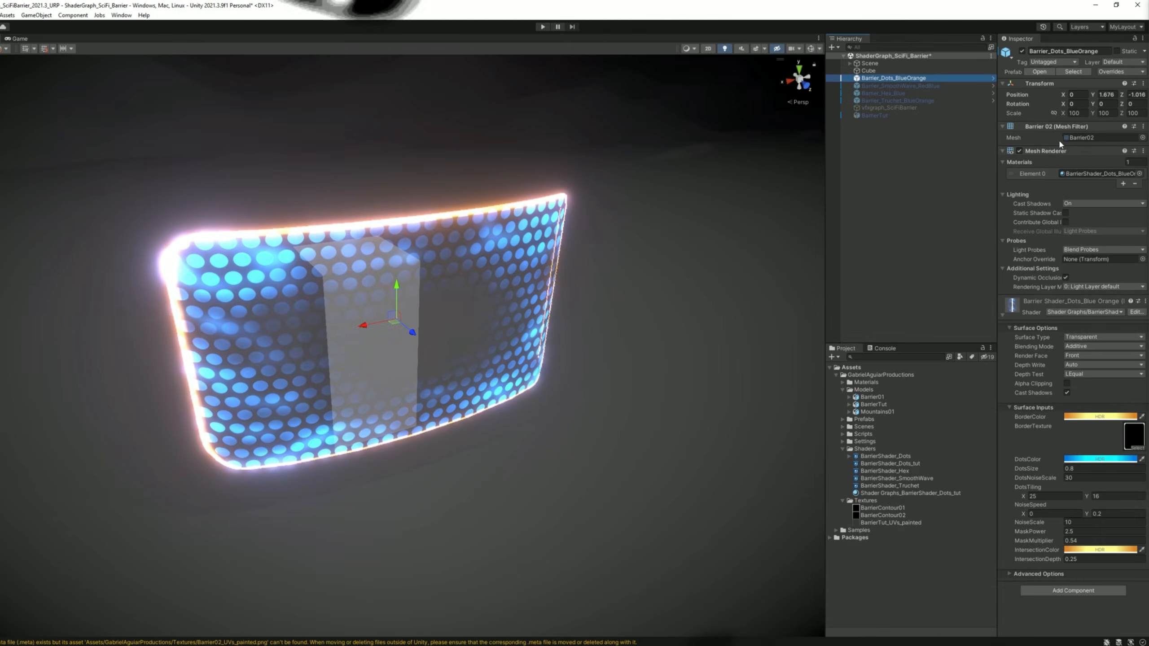
pyautogui.click(1079, 137)
pyautogui.moveTo(887, 403); pyautogui.dragTo(671, 269)
pyautogui.press('e')
pyautogui.press('w')
pyautogui.hotkey('ctrl', 'z')
pyautogui.hotkey('ctrl', 'z')
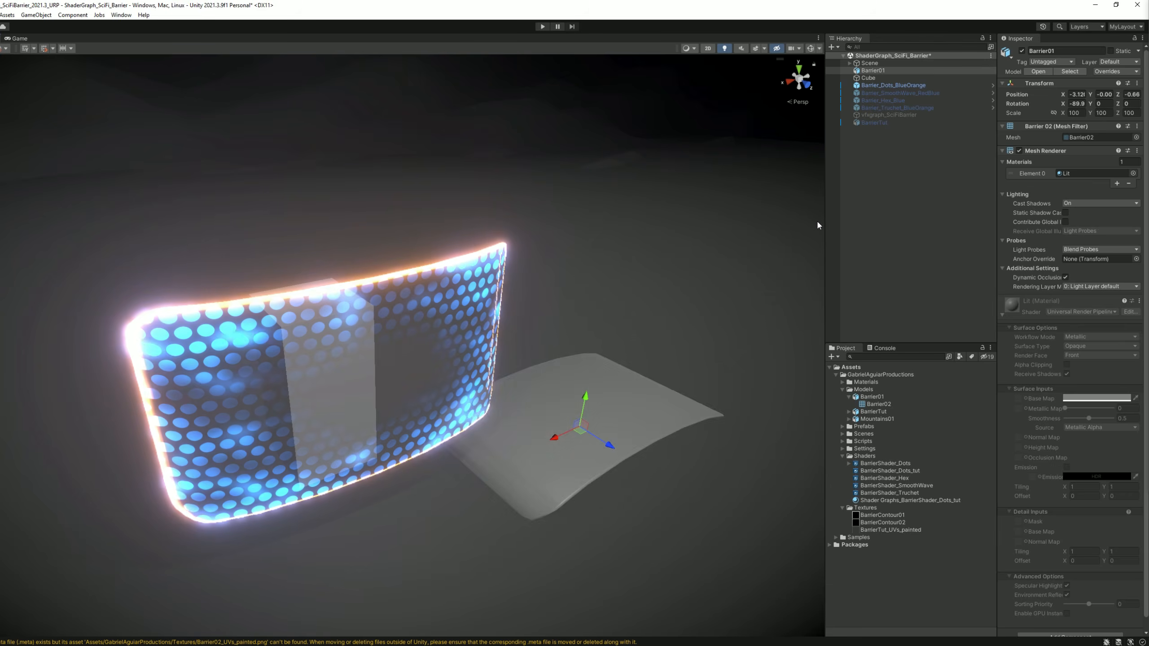
pyautogui.hotkey('ctrl', 'z')
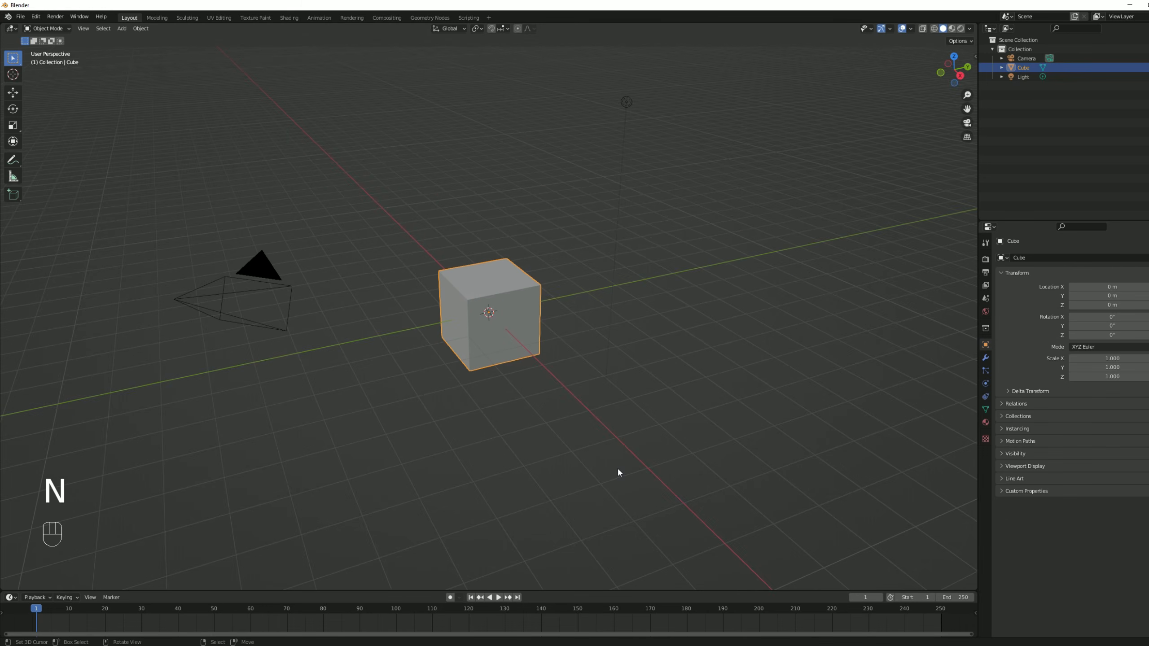
# Switch to Blender and delete the default camera, cube and light from the scene.
pyautogui.press('a')
pyautogui.press('a')
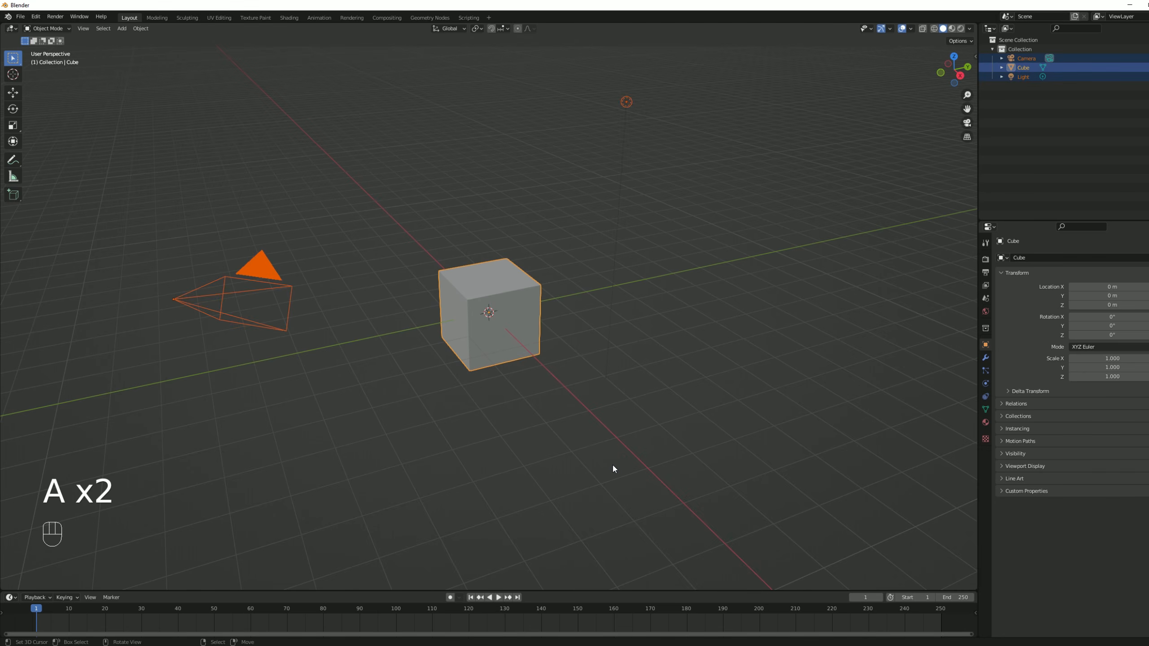
pyautogui.press('Delete')
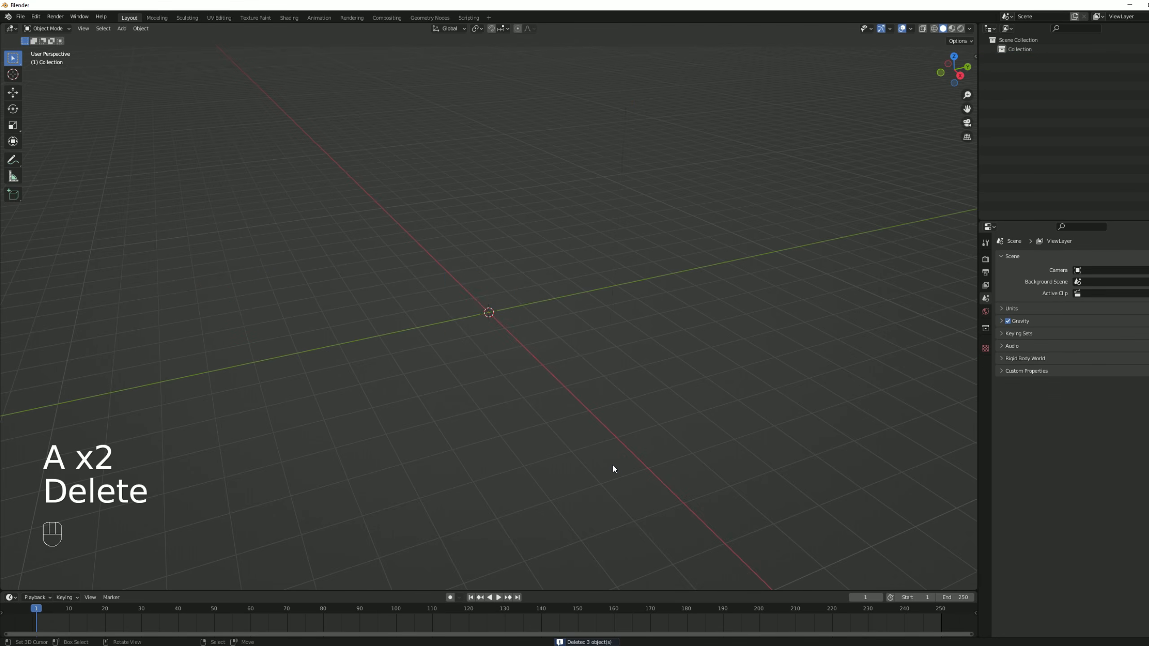
# Add a plane mesh at the world origin.
pyautogui.hotkey('shift', 'a')
pyautogui.moveTo(533, 335)
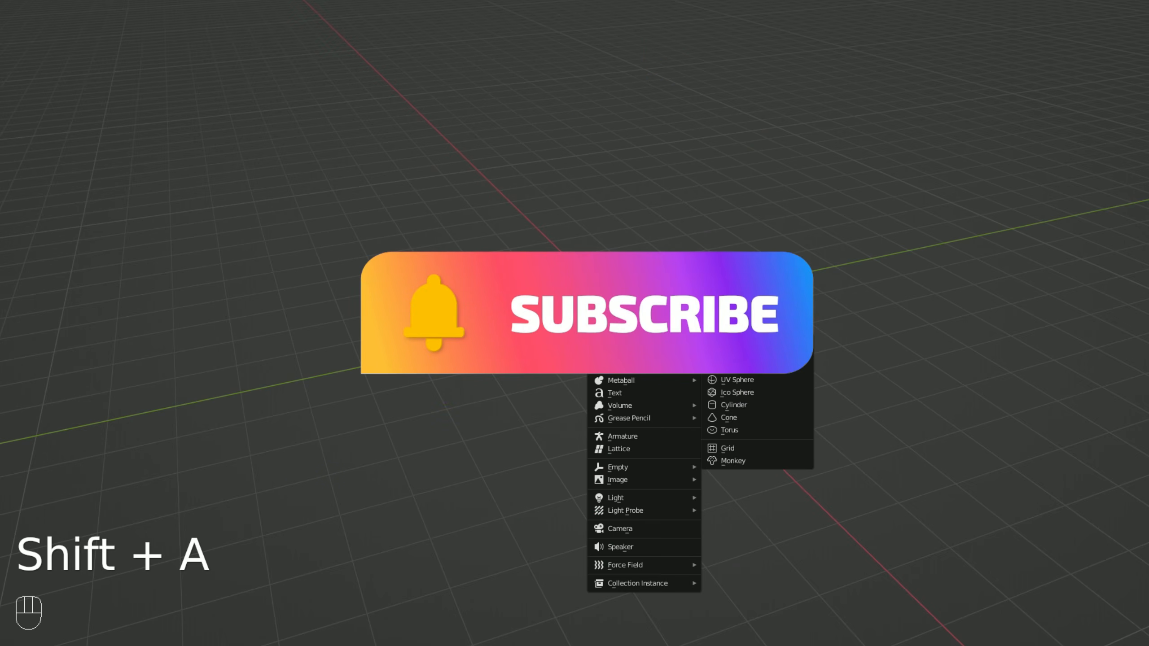
pyautogui.click(776, 340)
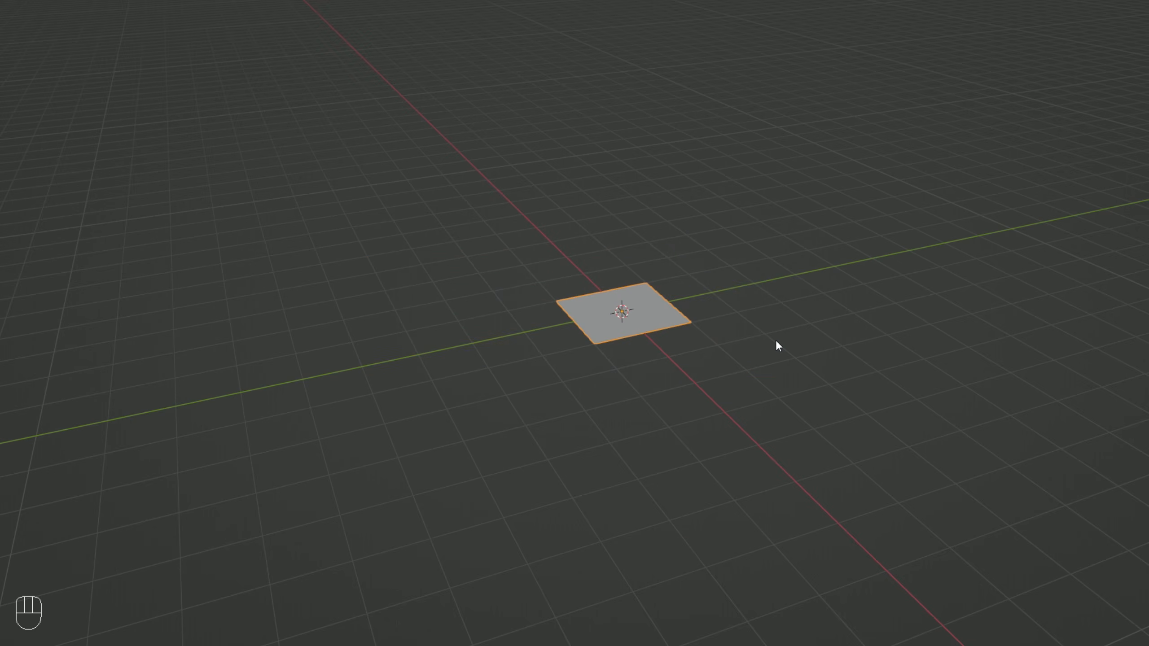
# In Edit Mode, add five evenly spaced loop cuts across the plane parallel to the Y axis, without sliding them.
pyautogui.press('KP_7')
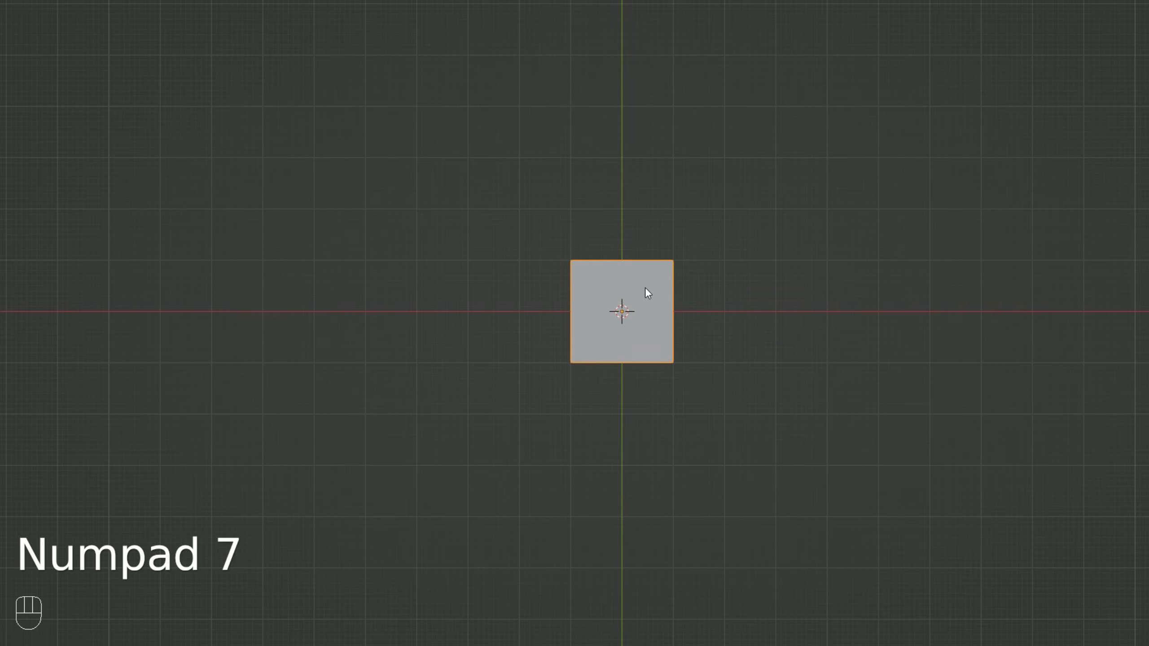
pyautogui.scroll(3, 627, 285)
pyautogui.scroll(1, 645, 266)
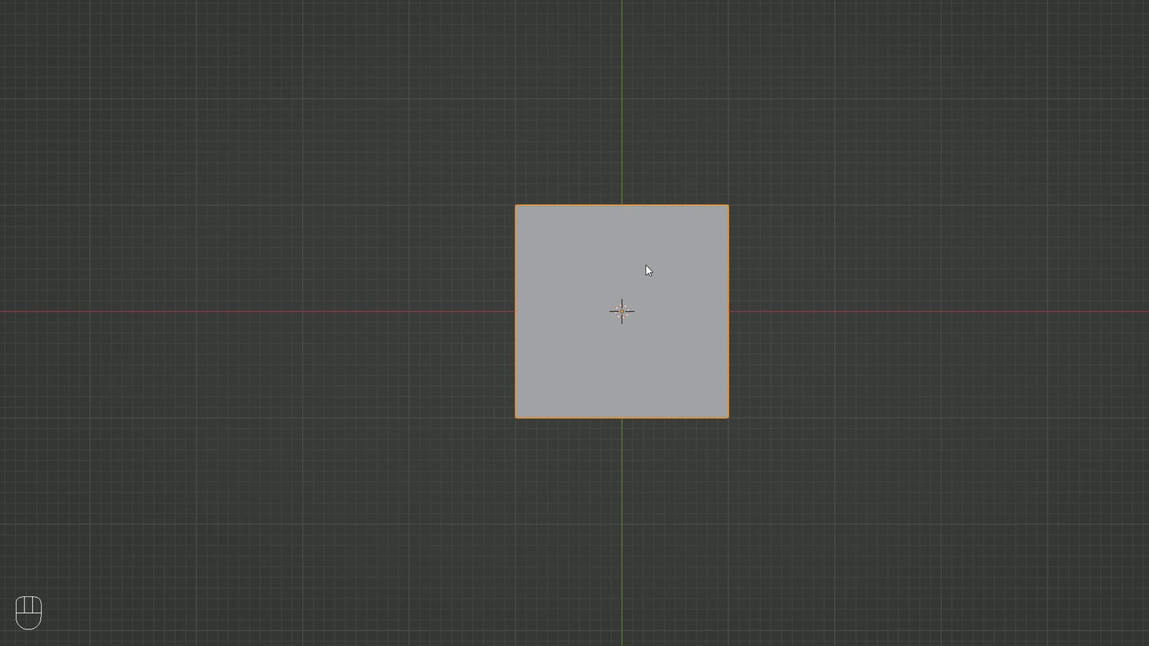
pyautogui.press('Tab')
pyautogui.press('ctrl')
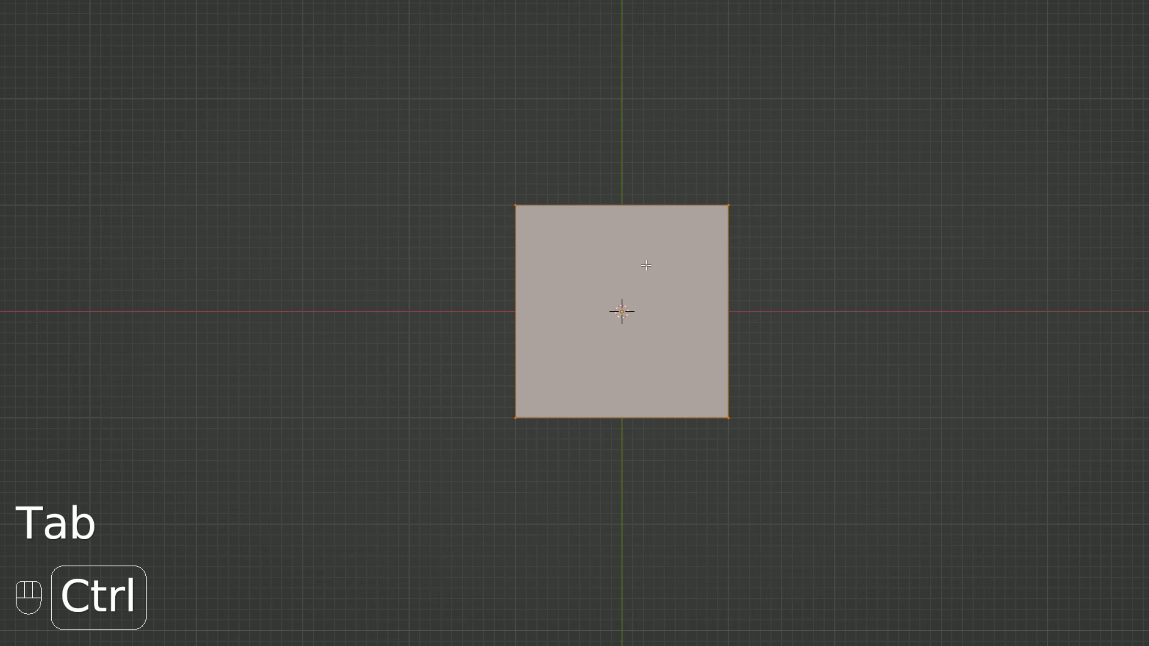
pyautogui.hotkey('ctrl', 'r')
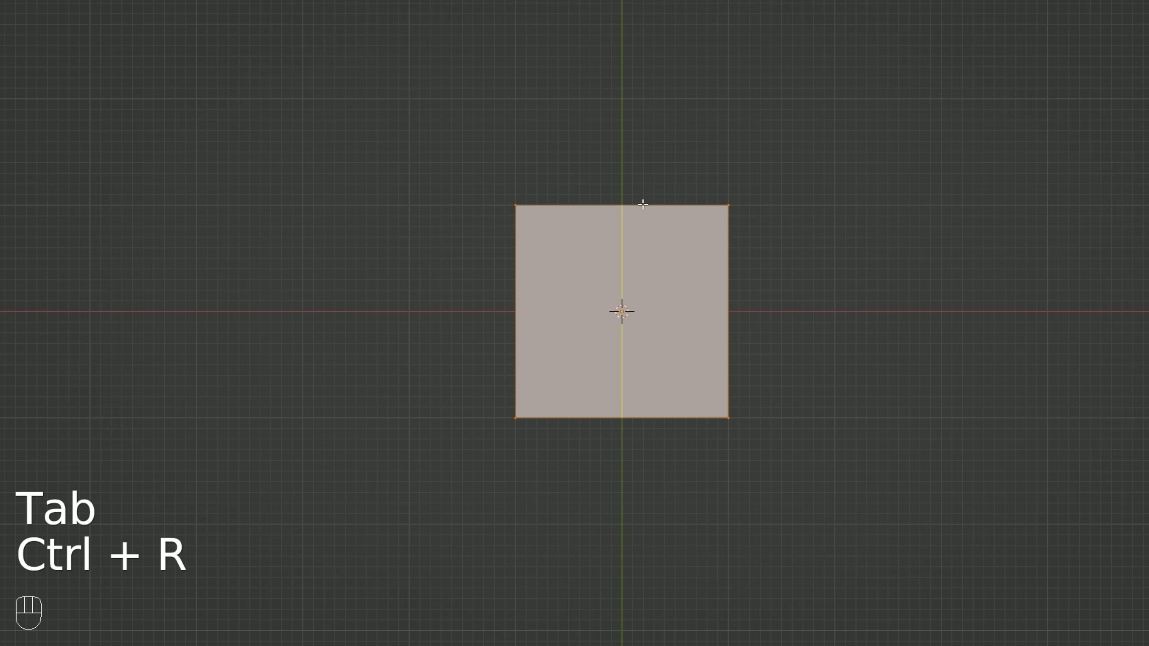
pyautogui.scroll(1, 643, 201)
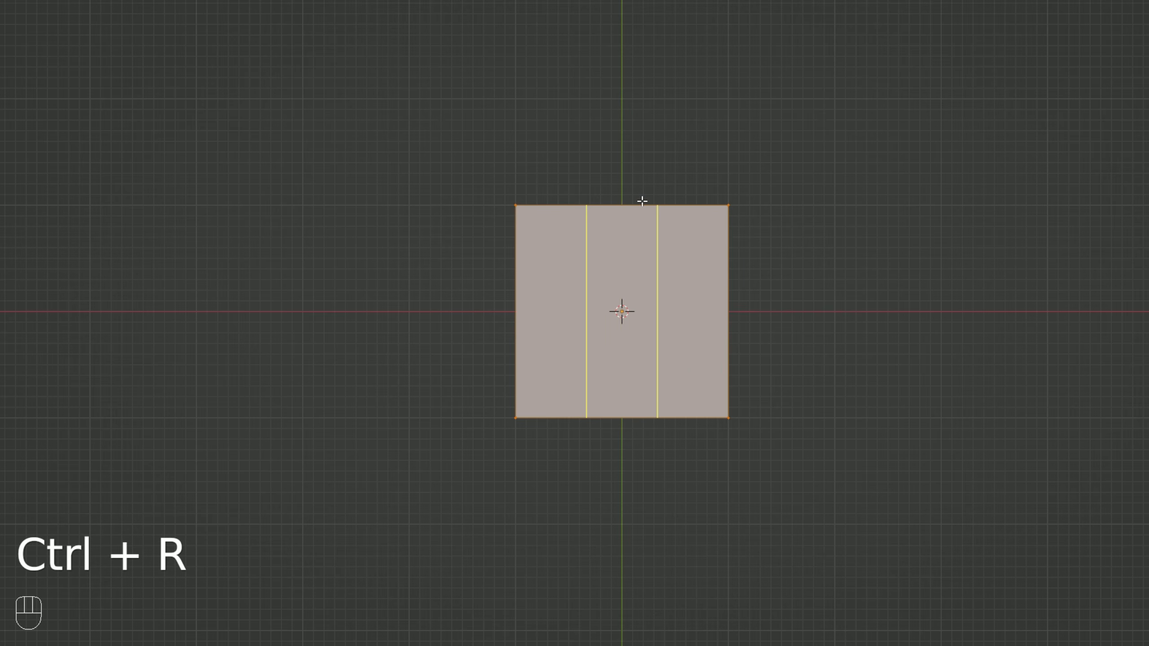
pyautogui.scroll(1, 642, 201)
pyautogui.scroll(1, 642, 201)
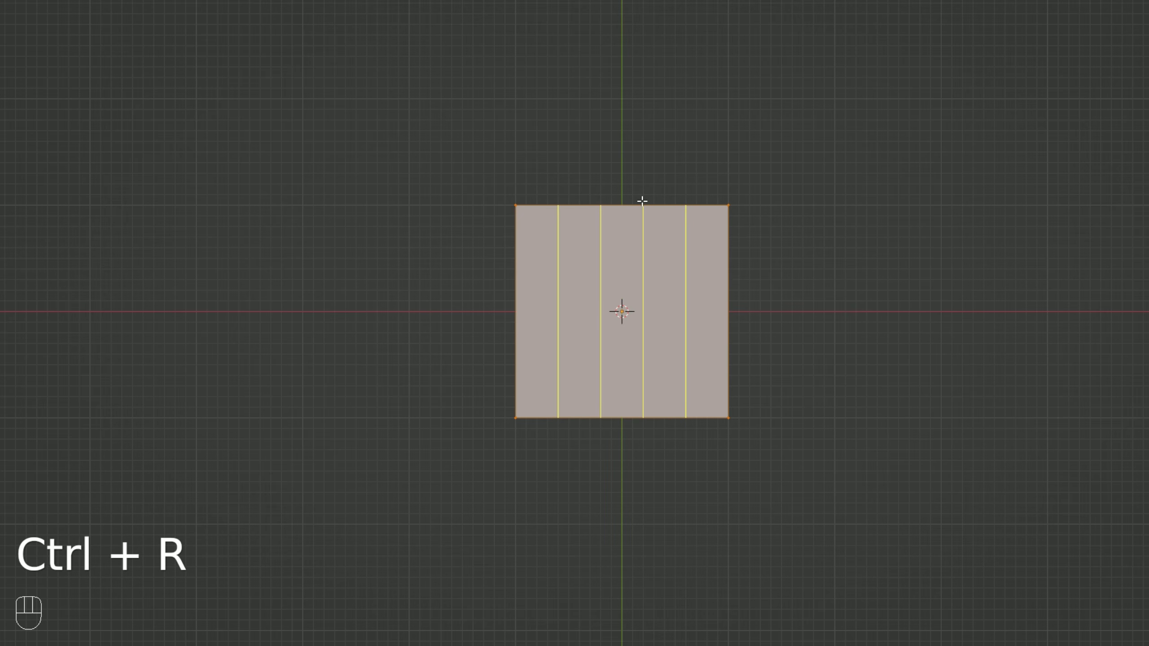
pyautogui.scroll(1, 642, 201)
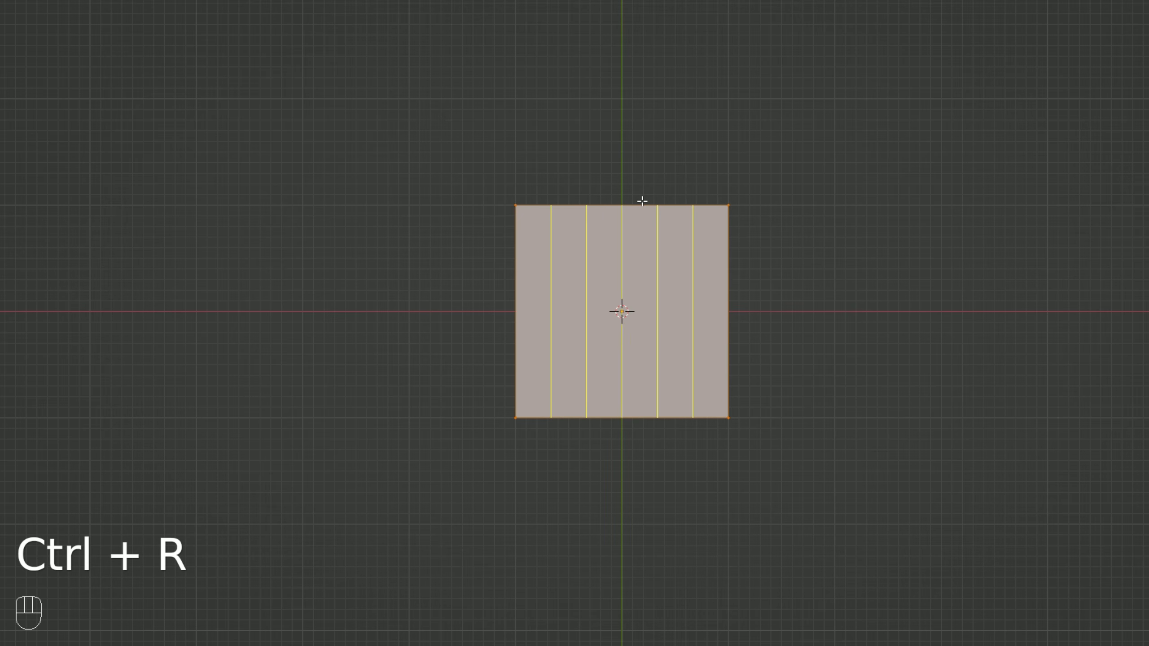
pyautogui.click(642, 201)
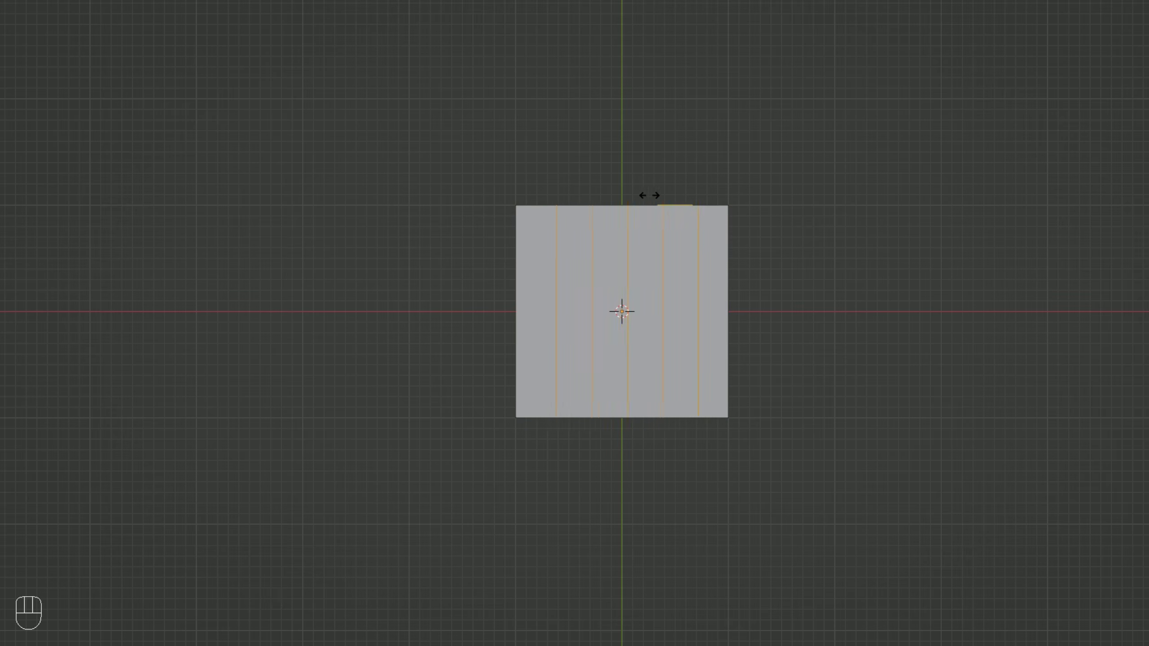
pyautogui.press('Escape')
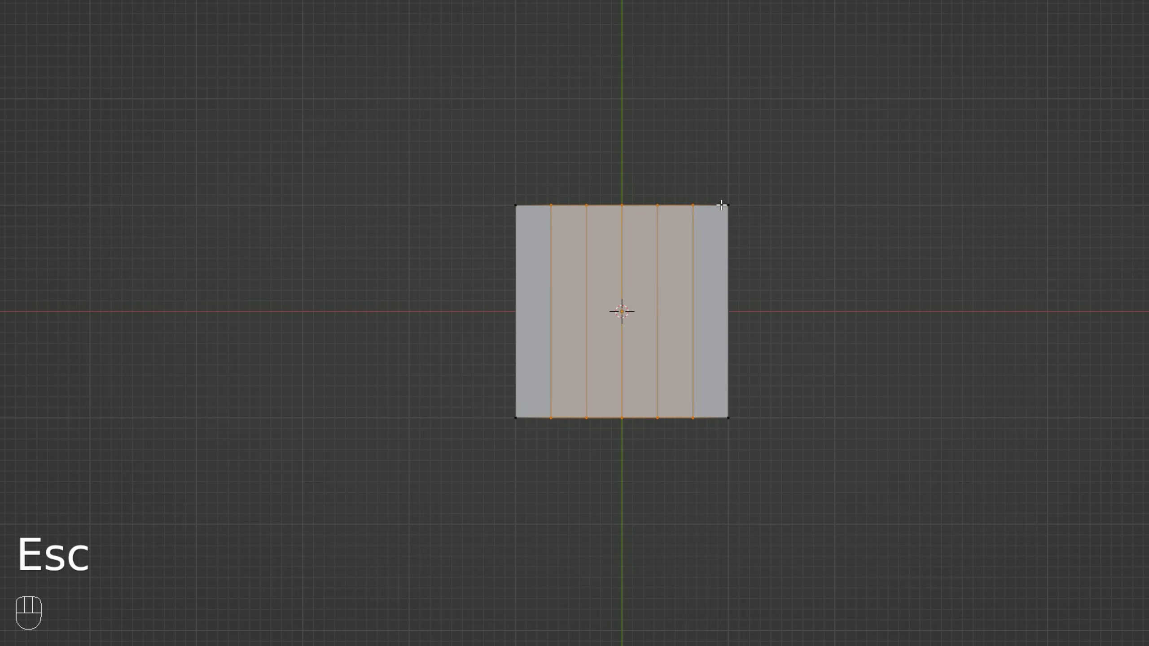
# Round the plane's four corner vertices with a multi-segment vertex bevel.
pyautogui.rightClick(722, 206)
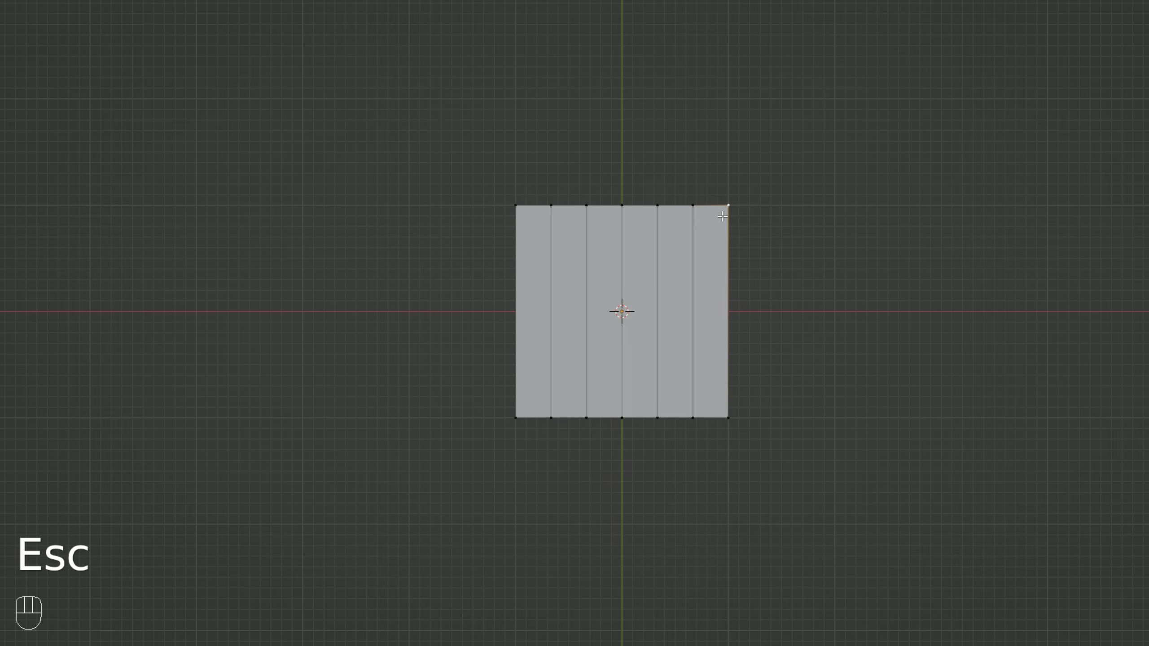
pyautogui.keyDown('shift'); pyautogui.rightClick(728, 416); pyautogui.keyUp('shift')
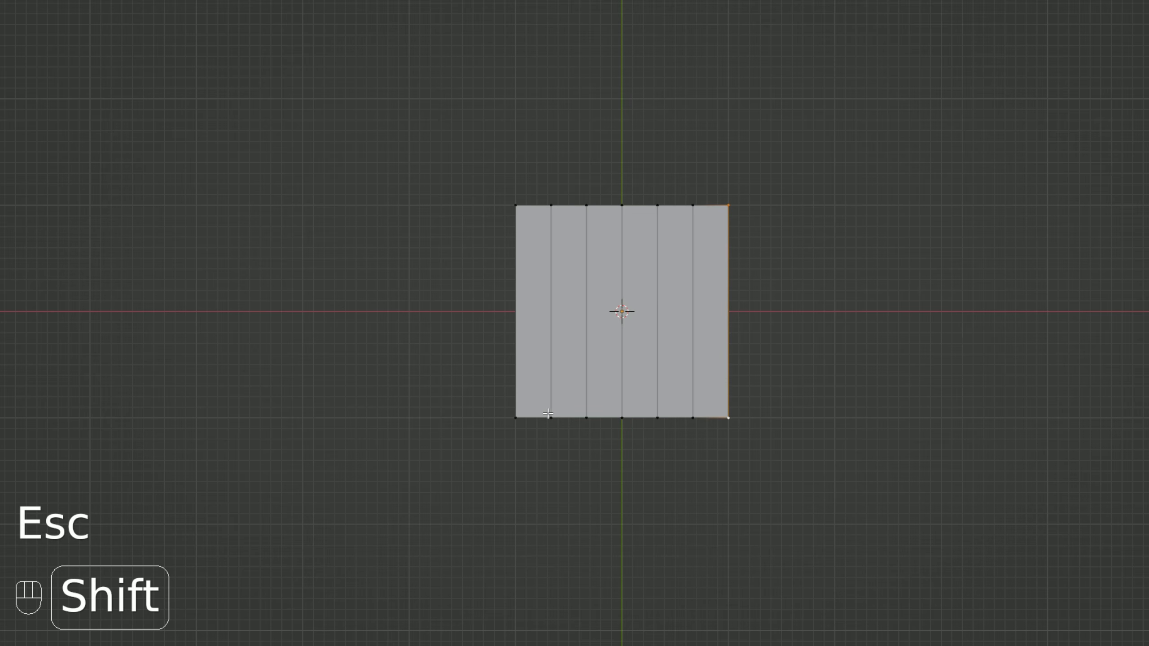
pyautogui.keyDown('shift'); pyautogui.rightClick(516, 417); pyautogui.keyUp('shift')
pyautogui.keyDown('shift'); pyautogui.rightClick(516, 205); pyautogui.keyUp('shift')
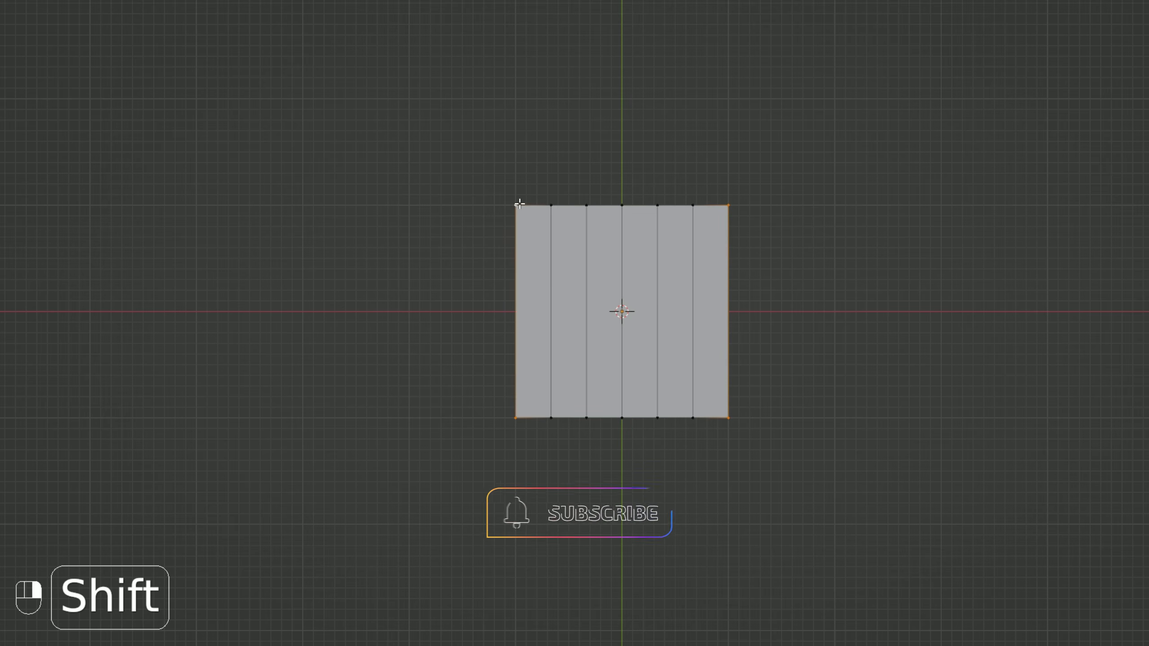
pyautogui.hotkey('shift', 'ctrl', 'b')
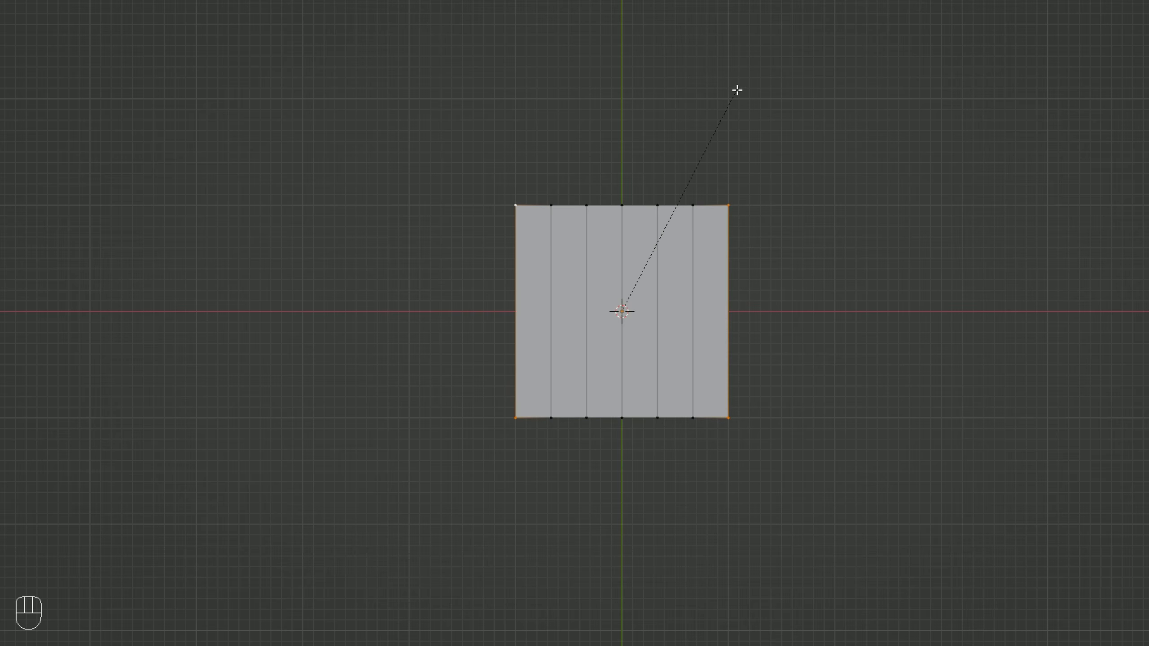
pyautogui.scroll(2, 871, 172)
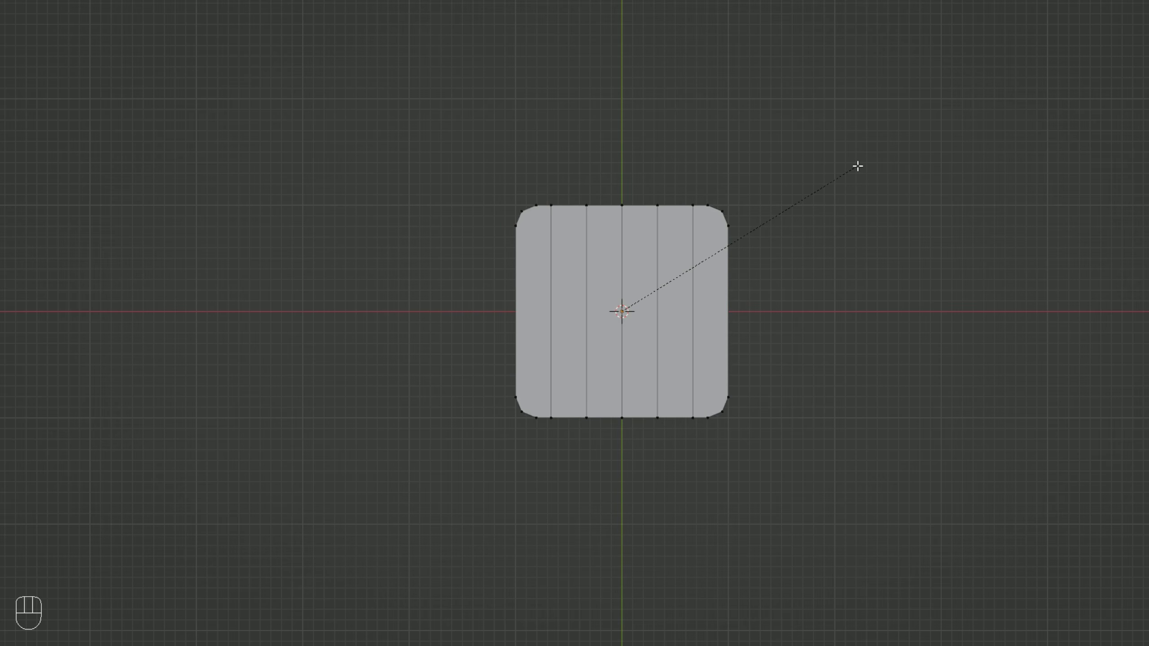
pyautogui.scroll(1, 858, 166)
pyautogui.scroll(1, 863, 165)
pyautogui.click(865, 166)
# Move all vertices of the plane's outermost strip on the positive X side 0.8 m along X, and clear the selection.
pyautogui.press('b')
pyautogui.moveTo(786, 460); pyautogui.dragTo(681, 190)
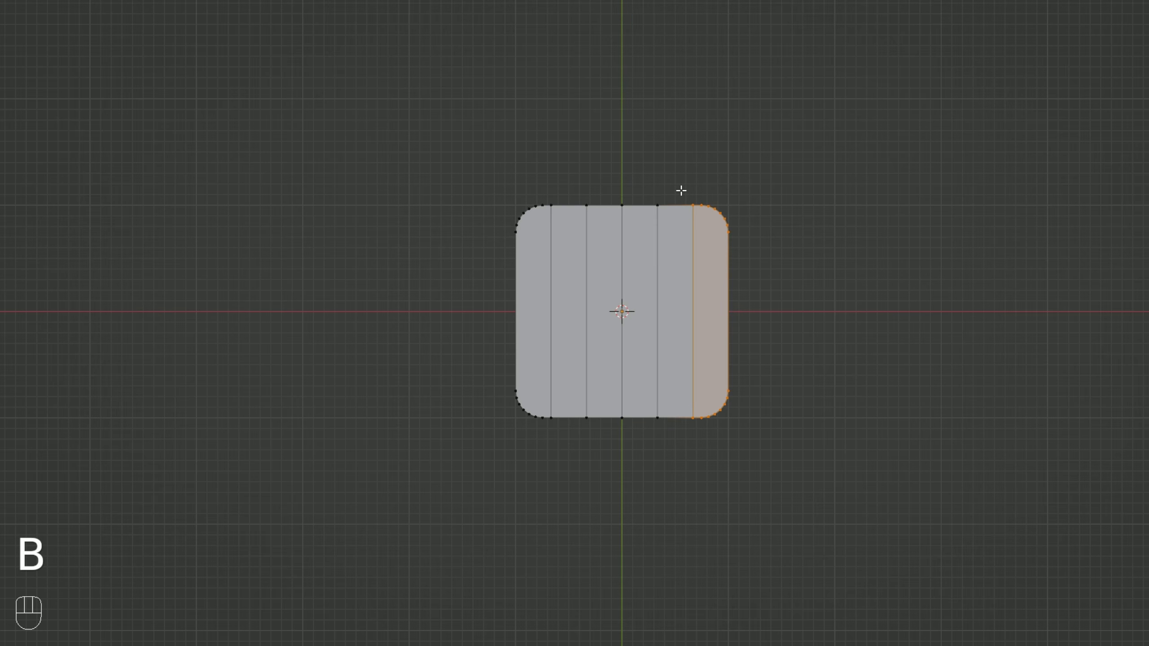
pyautogui.press('g')
pyautogui.press('x')
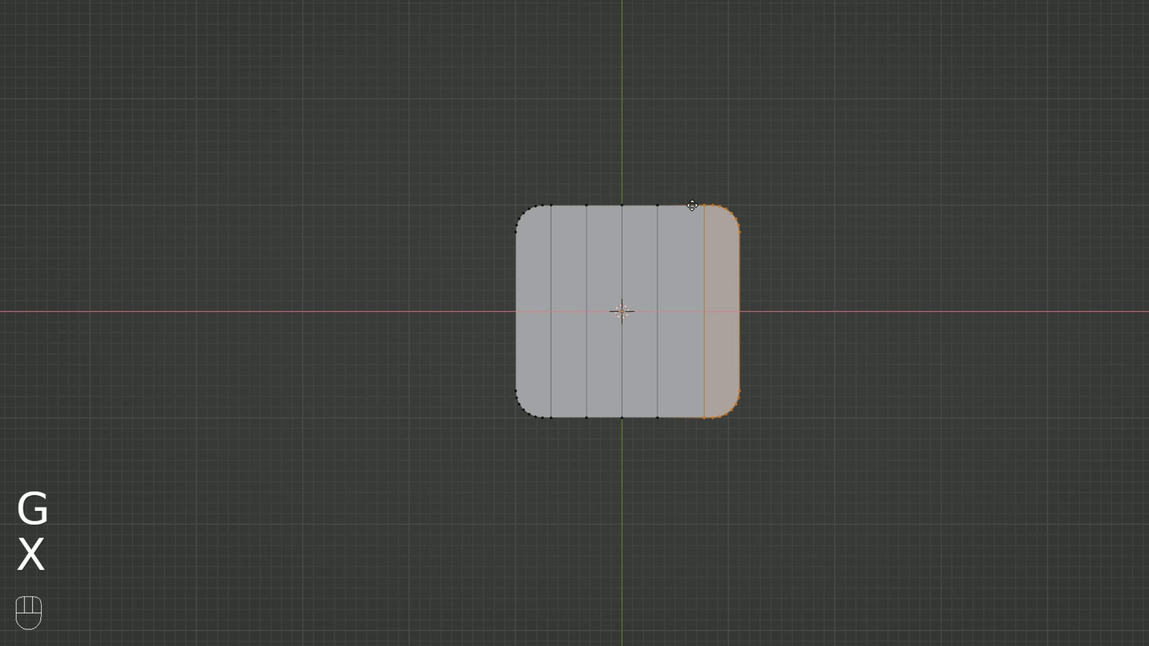
pyautogui.press('KP_Decimal')
pyautogui.press('KP_8')
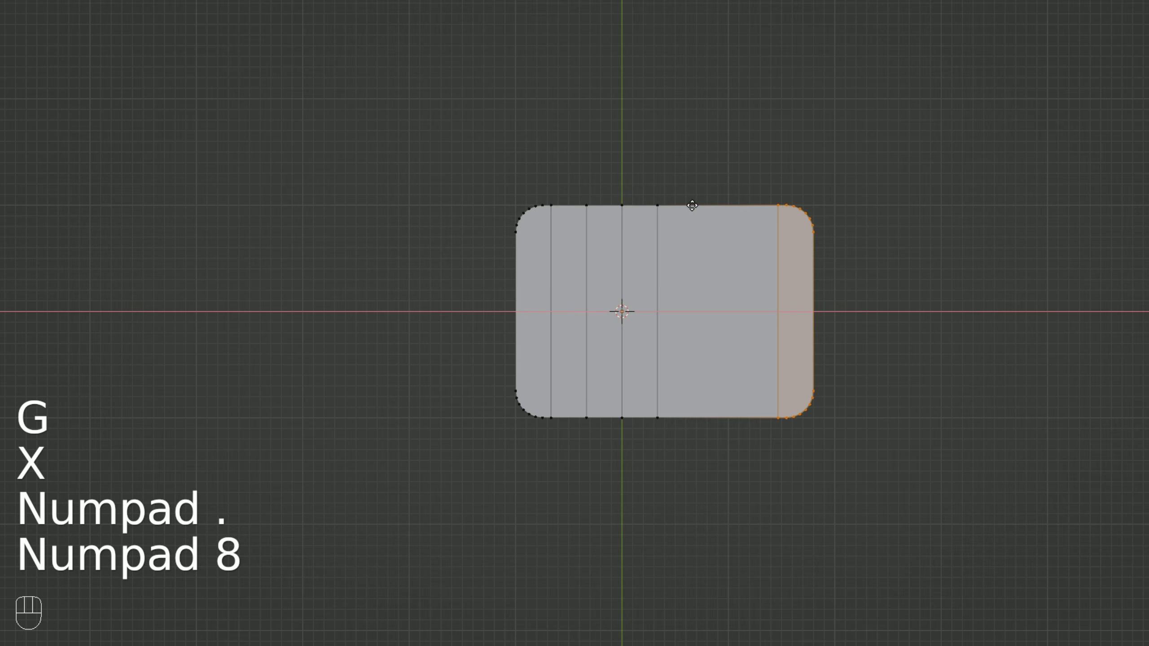
pyautogui.press('KP_Enter')
pyautogui.press('a')
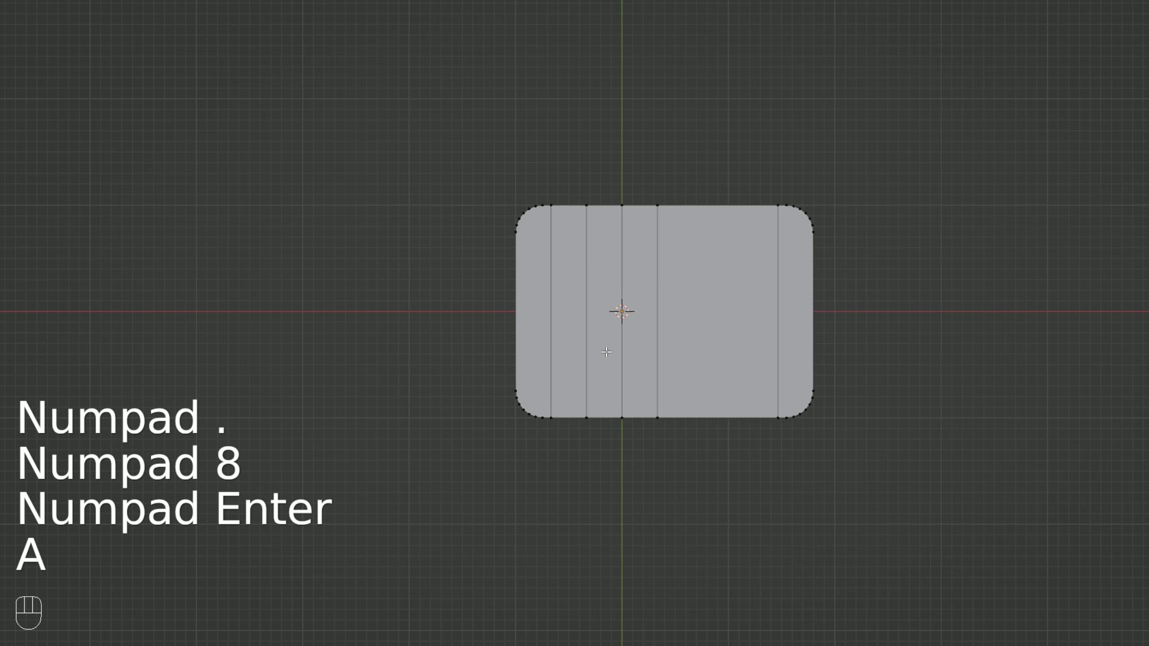
# Move all vertices of the outermost strip on the negative X side -0.8 m along X, and clear the selection.
pyautogui.press('b')
pyautogui.moveTo(561, 464); pyautogui.dragTo(453, 162)
pyautogui.press('g')
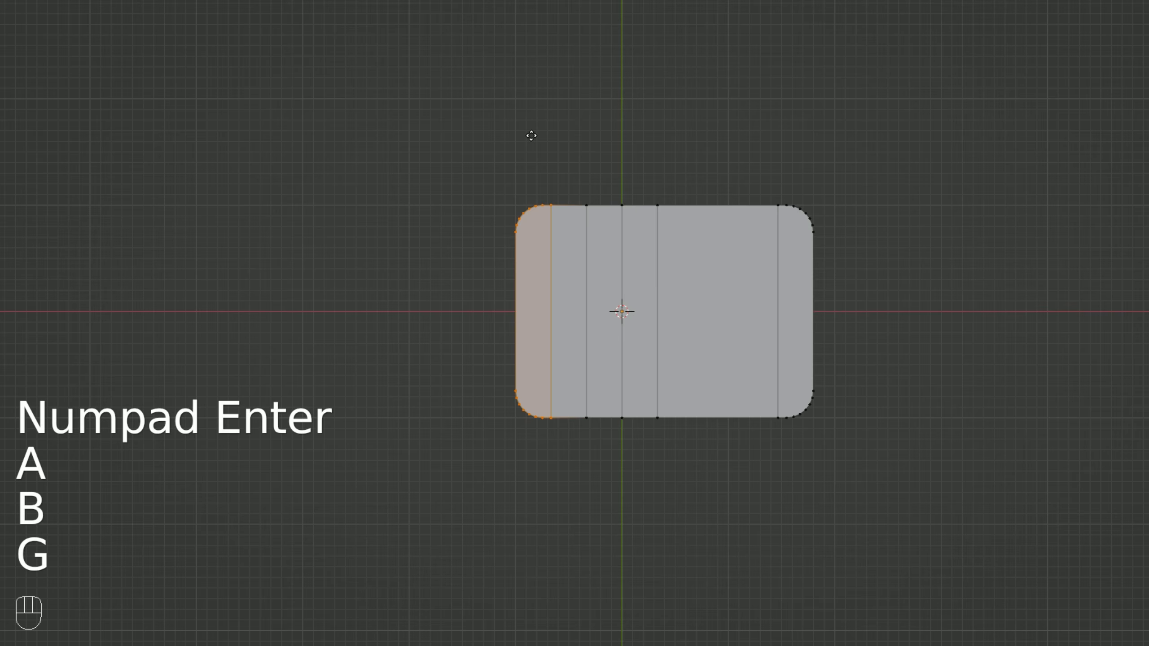
pyautogui.press('x')
pyautogui.press('KP_Subtract')
pyautogui.press('KP_Decimal')
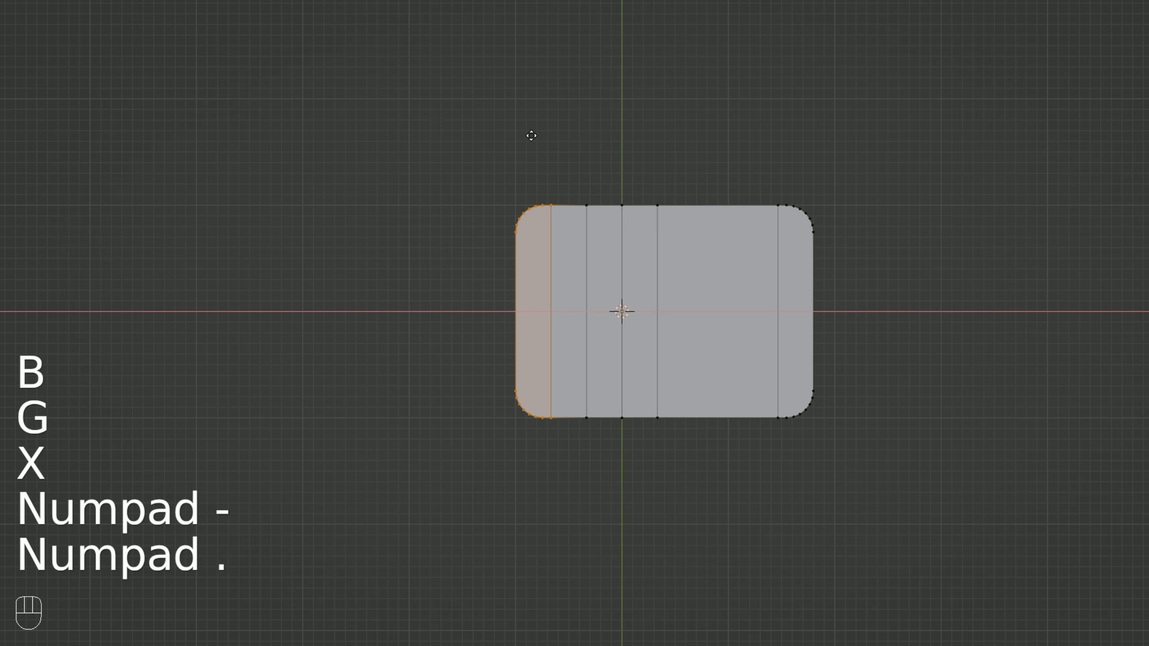
pyautogui.press('KP_8')
pyautogui.press('KP_Enter')
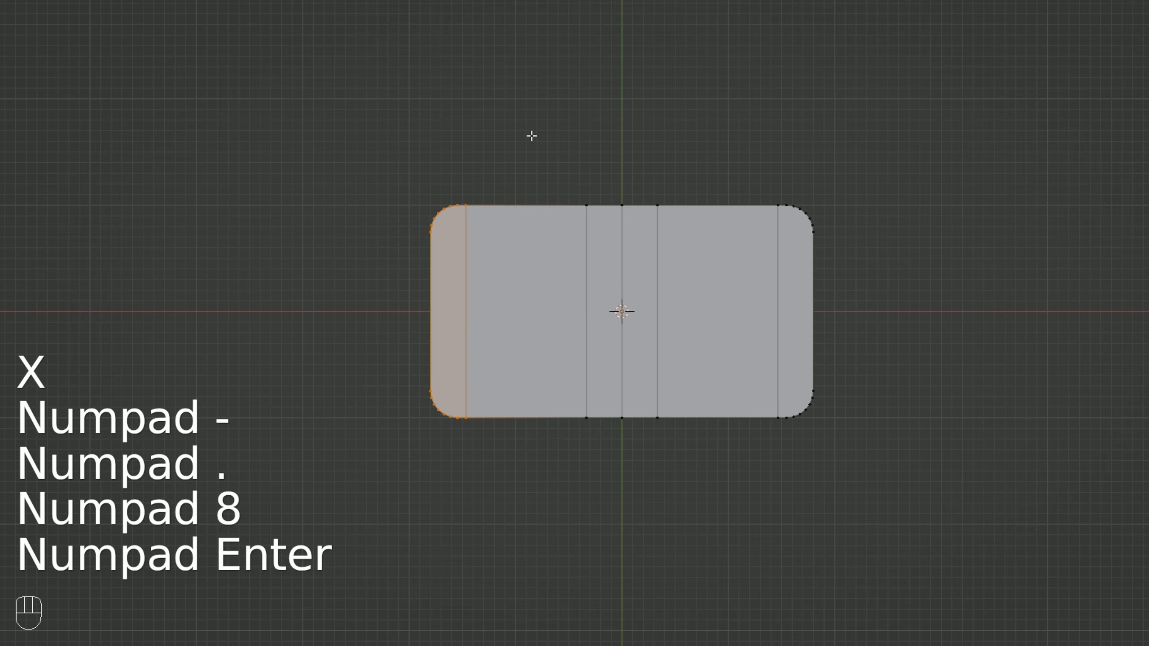
pyautogui.press('a')
# Add one centred loop cut to each of the two wide strips on either side of the plane's middle.
pyautogui.hotkey('ctrl', 'r')
pyautogui.click(525, 208)
pyautogui.press('Escape')
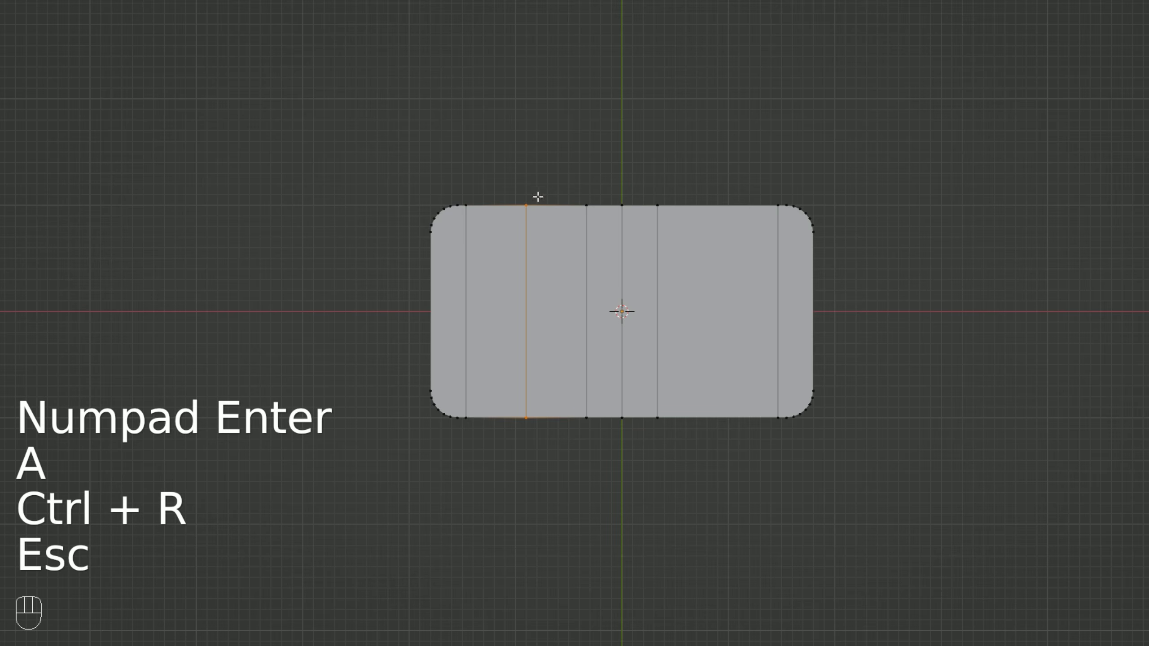
pyautogui.hotkey('ctrl', 'r')
pyautogui.click(713, 199)
pyautogui.press('Escape')
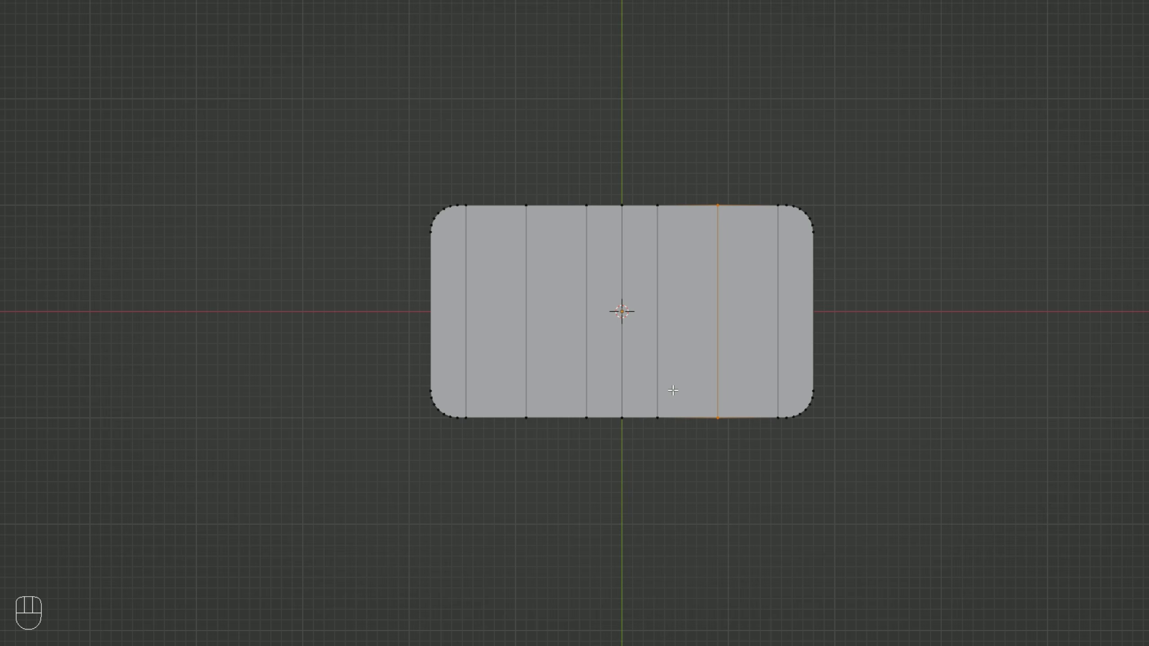
# Select both end vertices of the edge running through the plane's centre along the Y axis.
pyautogui.moveTo(669, 413); pyautogui.dragTo(666, 245, button='middle')
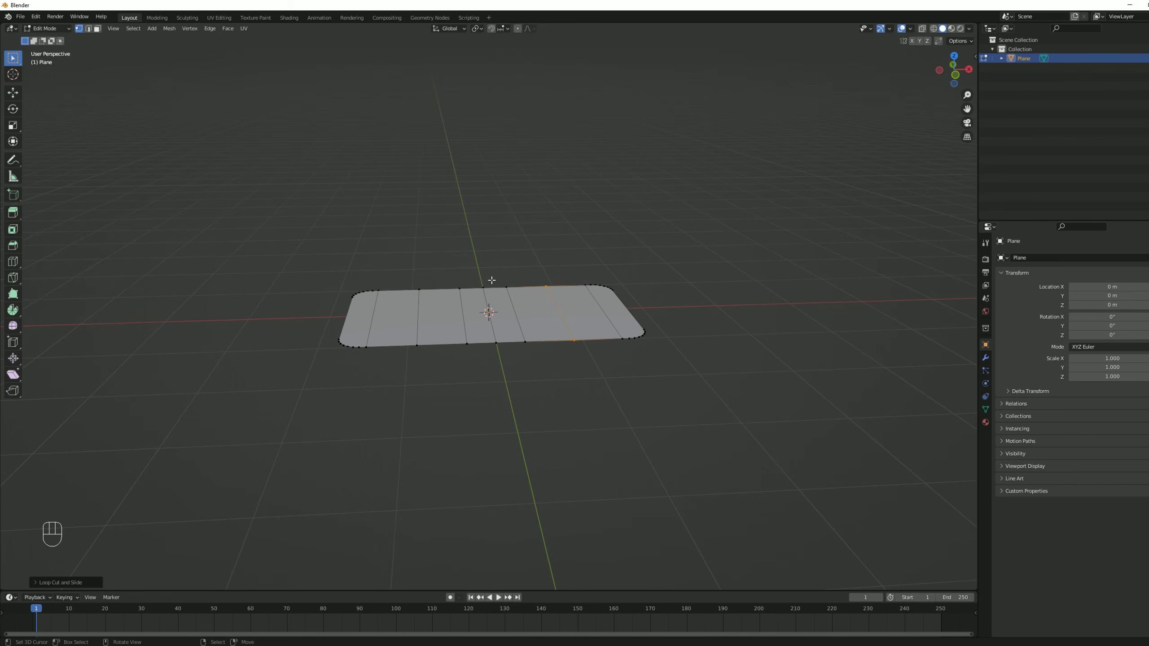
pyautogui.rightClick(492, 280)
pyautogui.keyDown('shift'); pyautogui.rightClick(502, 343); pyautogui.keyUp('shift')
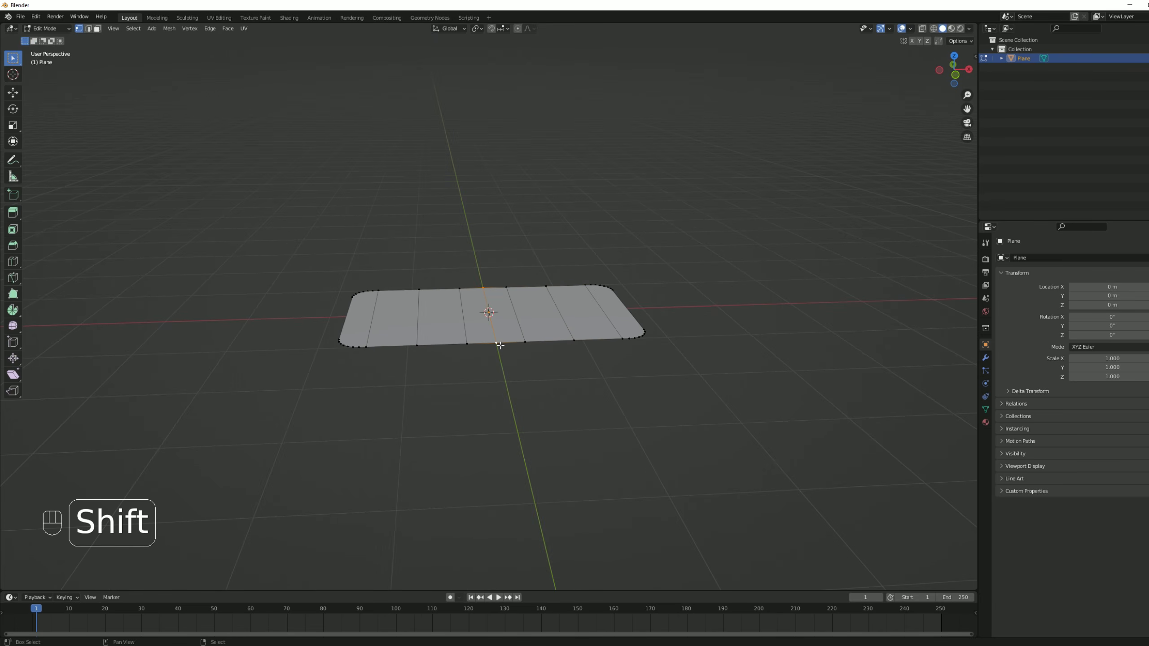
pyautogui.press('g')
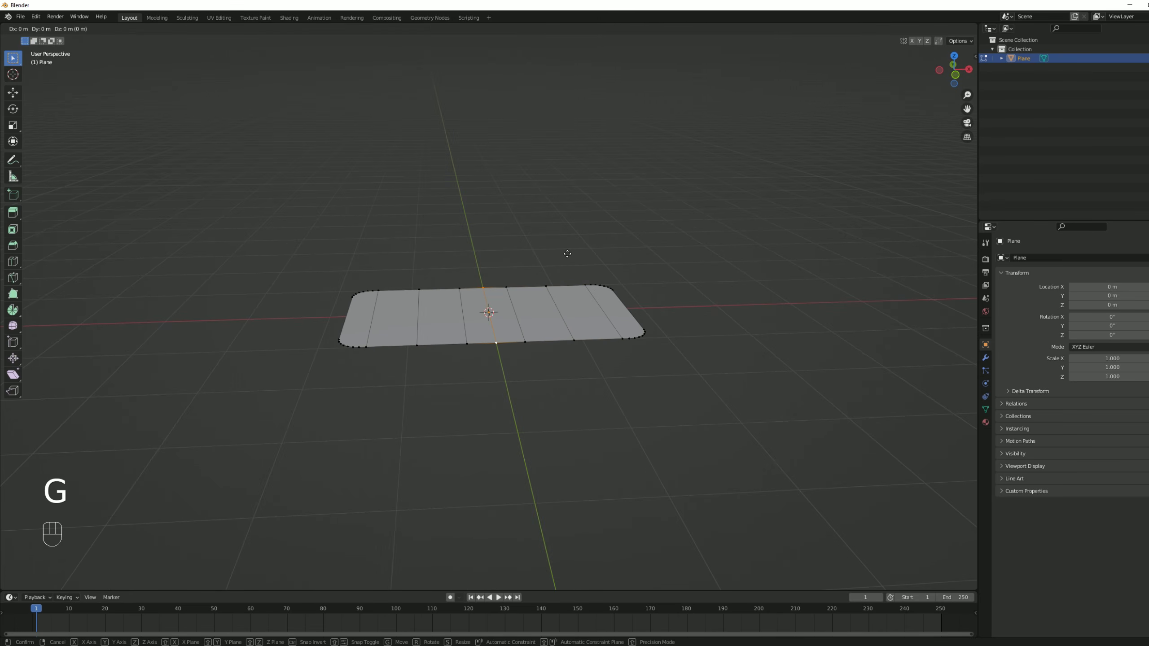
pyautogui.press('z')
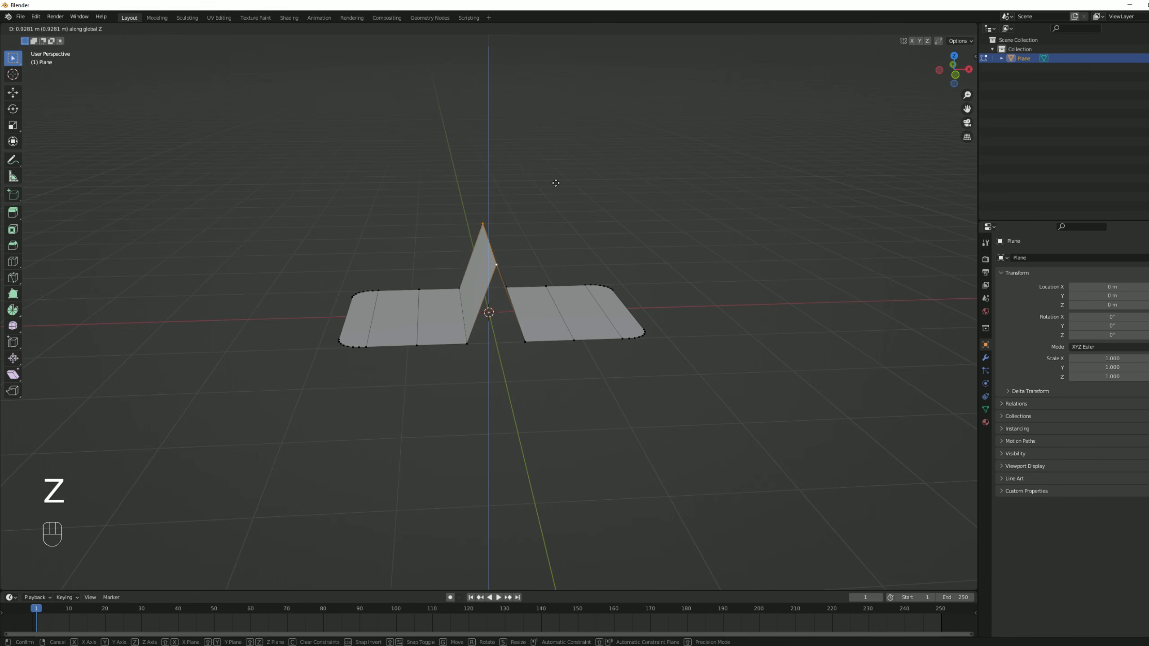
pyautogui.press('Escape')
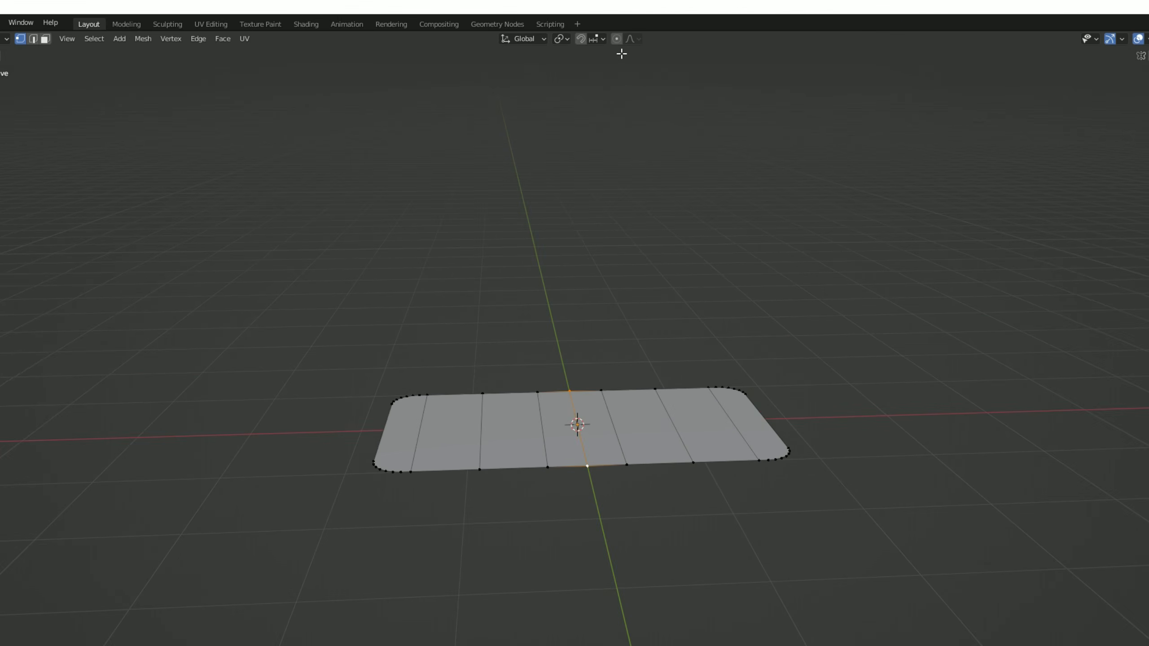
# Enable proportional editing, try raising the centre edge along Z with Smooth falloff, and enlarge the influence radius to about 1.46 m.
pyautogui.press('o')
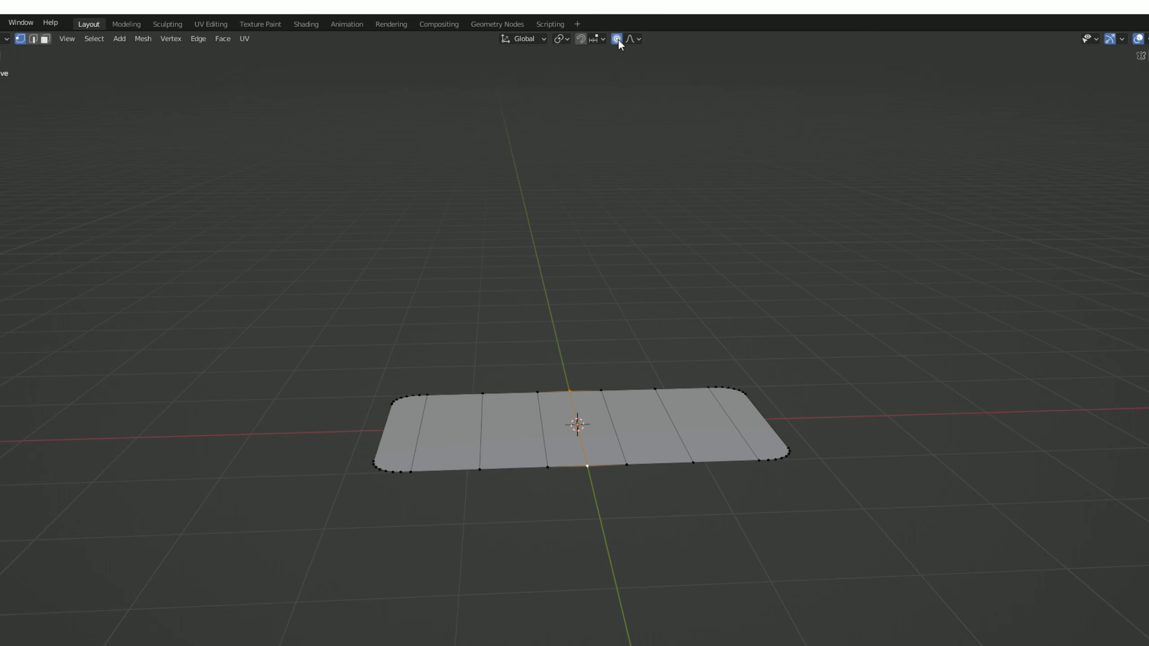
pyautogui.press('g')
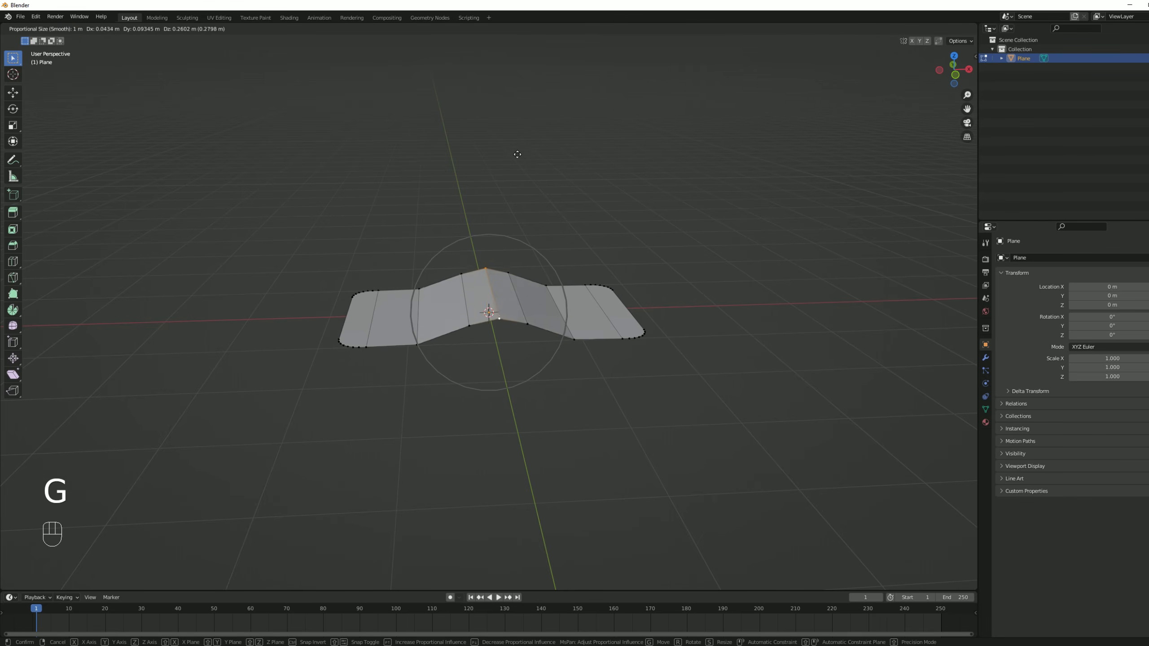
pyautogui.press('z')
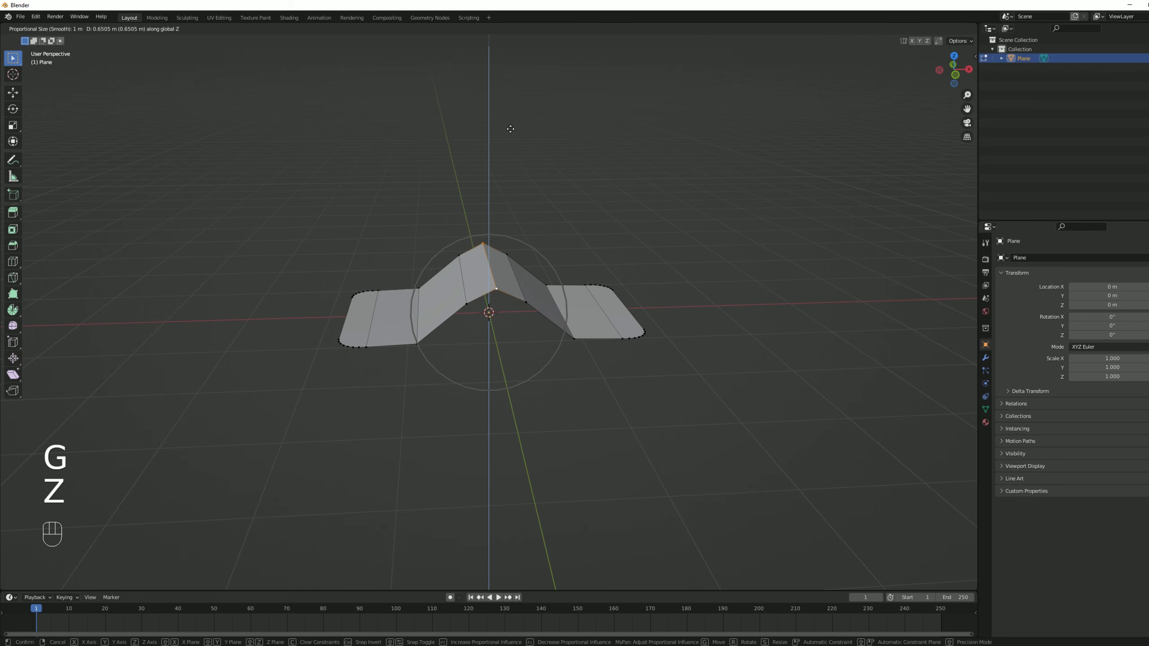
pyautogui.scroll(-4, 511, 129)
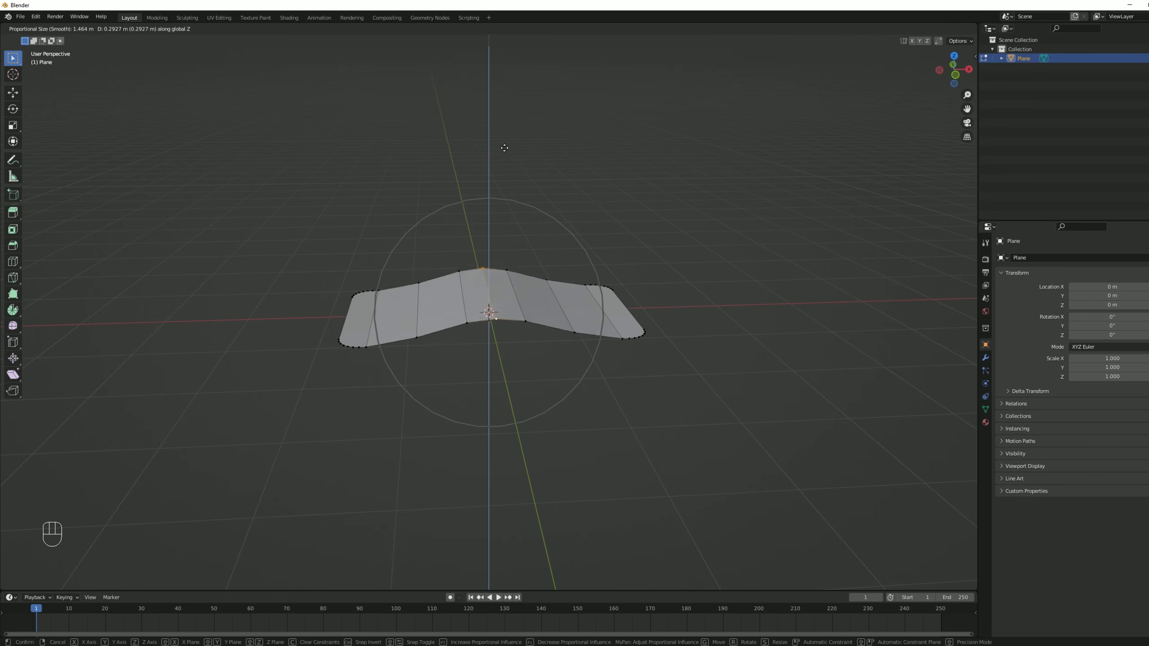
pyautogui.press('Escape')
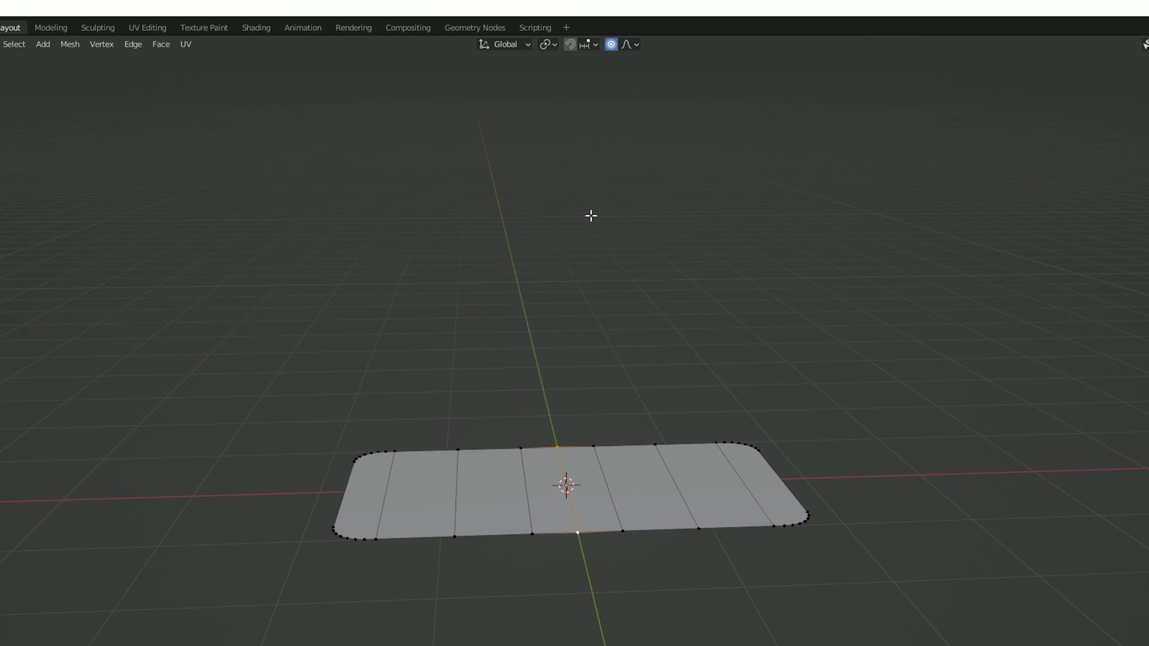
# Set the proportional falloff to Sphere and raise the centre edge about 0.47 m along Z with an influence radius of about 1.77 m.
pyautogui.click(533, 28)
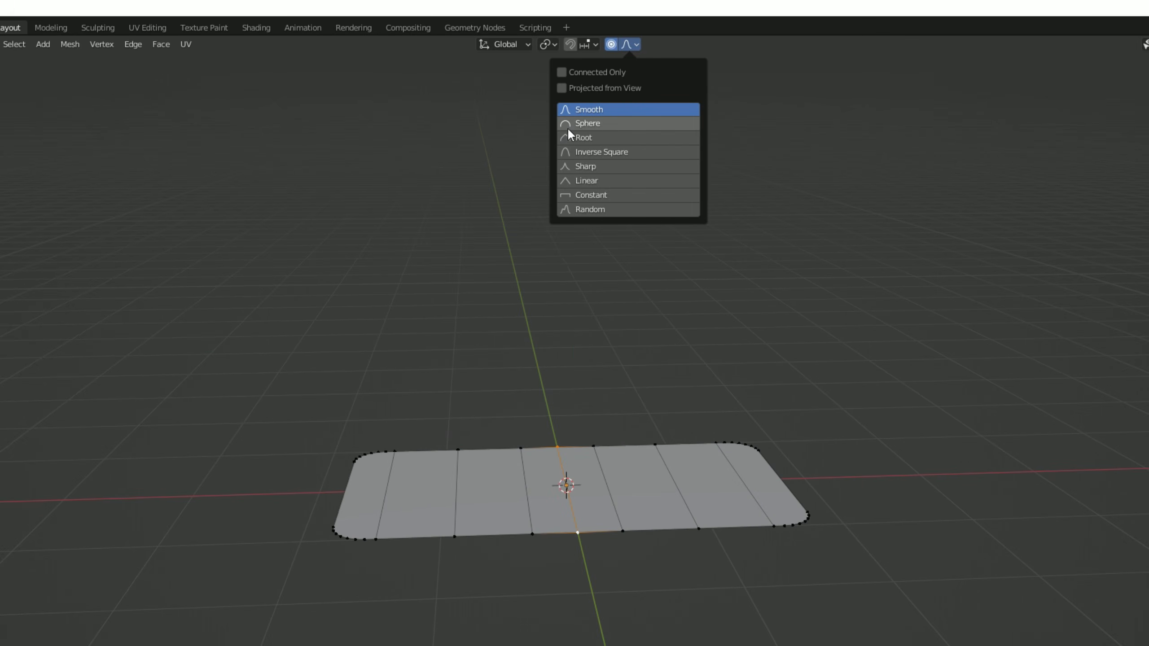
pyautogui.click(605, 126)
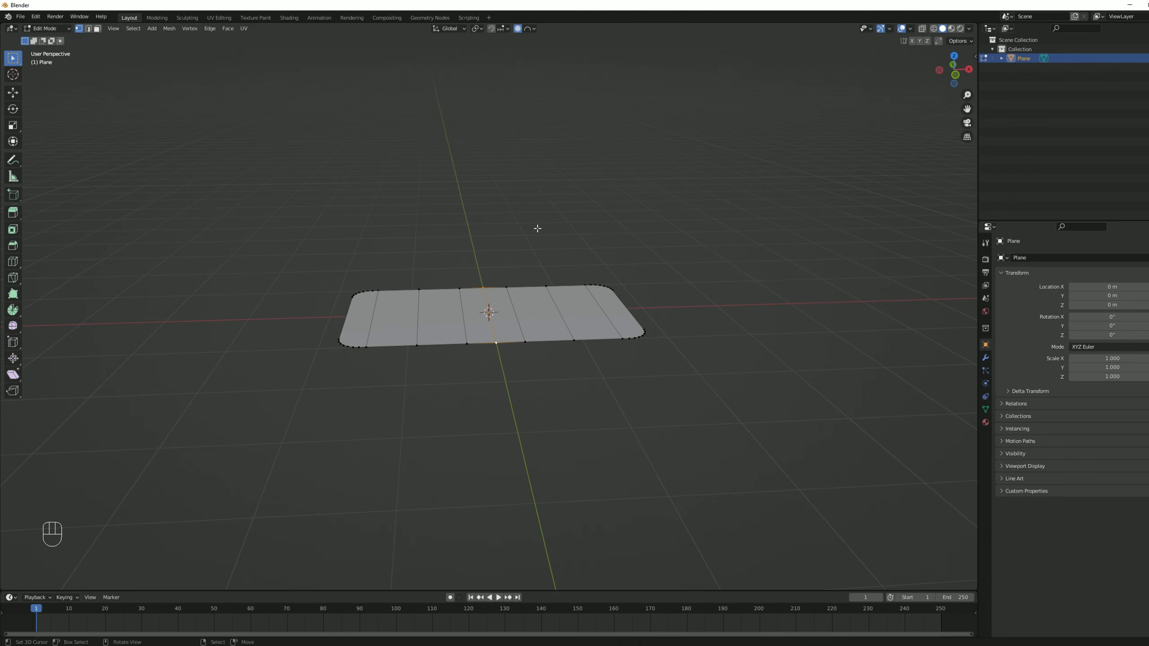
pyautogui.press('g')
pyautogui.press('z')
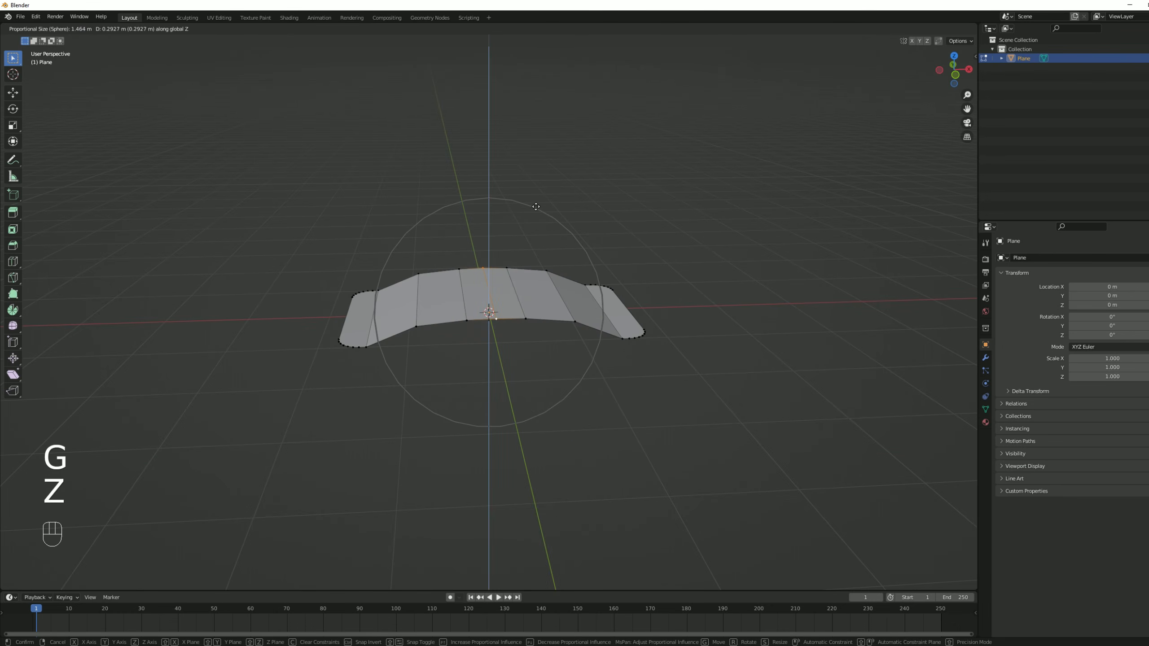
pyautogui.scroll(-1, 535, 206)
pyautogui.scroll(-1, 534, 207)
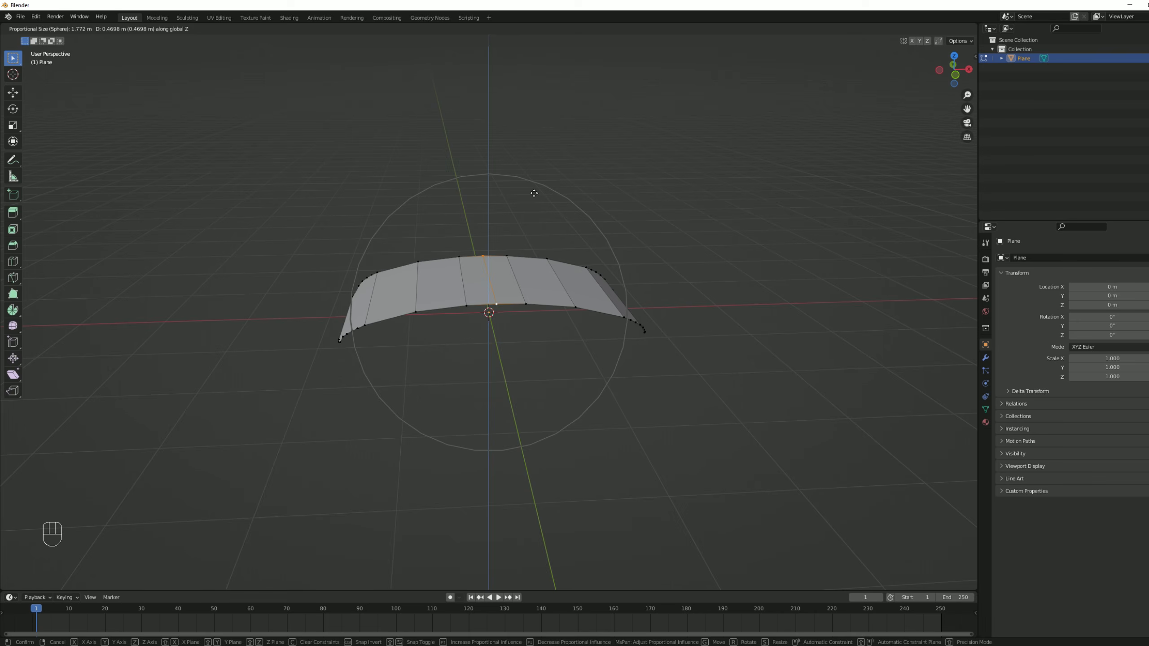
pyautogui.click(534, 193)
# Return to Object Mode and apply Shade Smooth to the curved plane.
pyautogui.press('Tab')
pyautogui.moveTo(539, 210); pyautogui.dragTo(515, 275, button='middle')
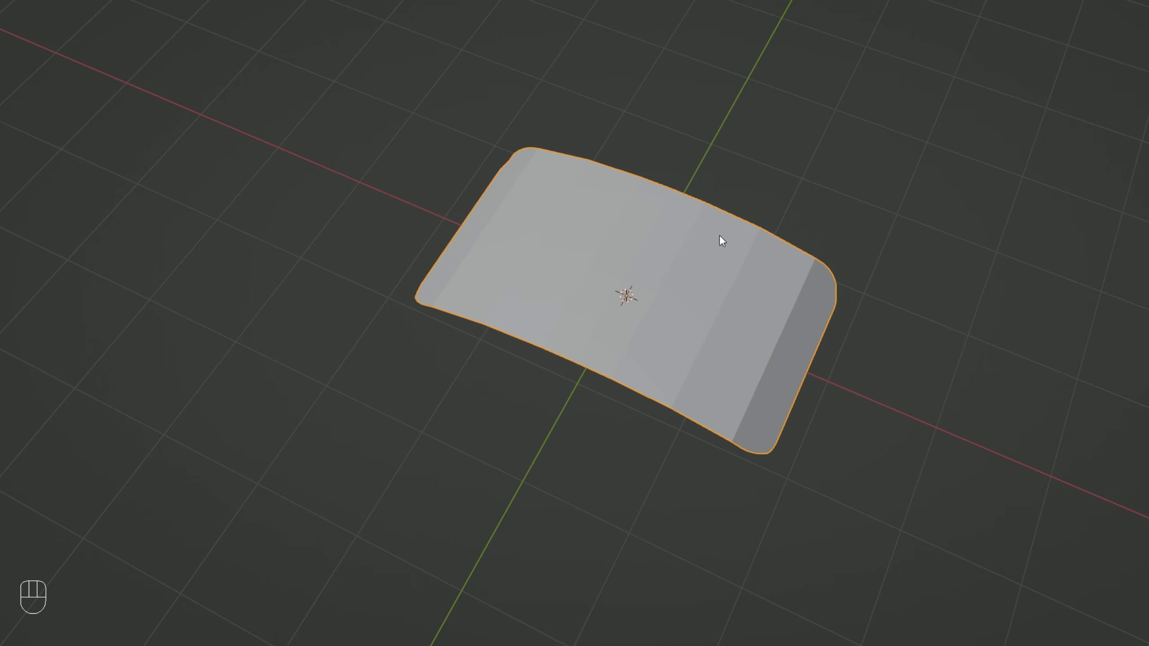
pyautogui.press('space')
pyautogui.write('shade')
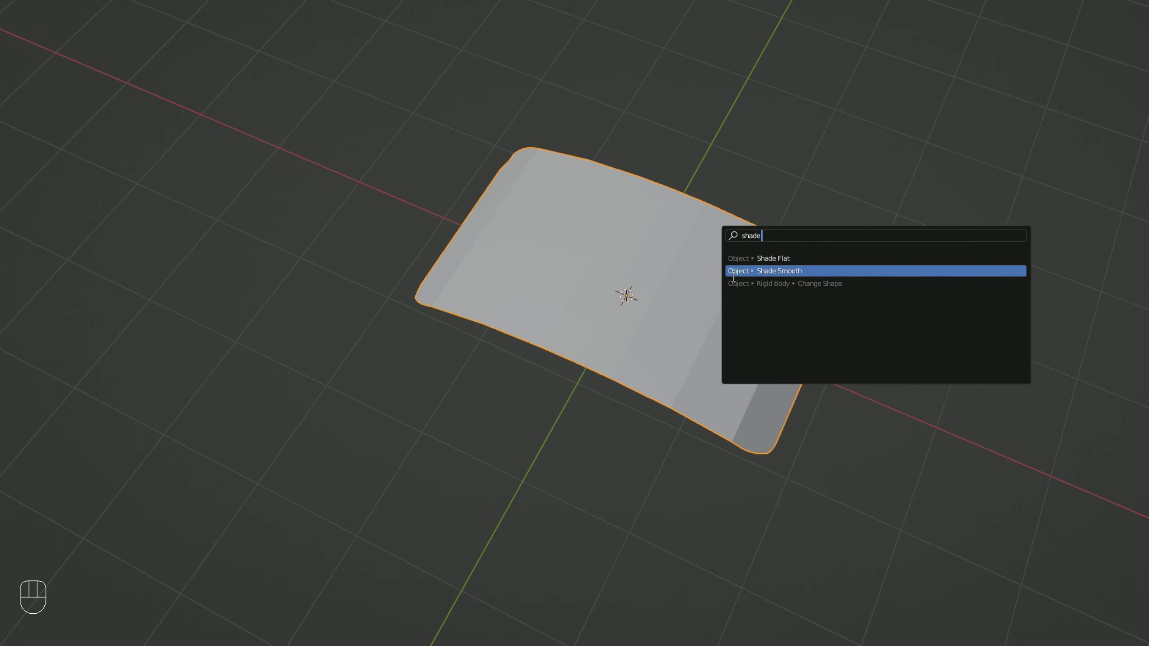
pyautogui.click(190, 38)
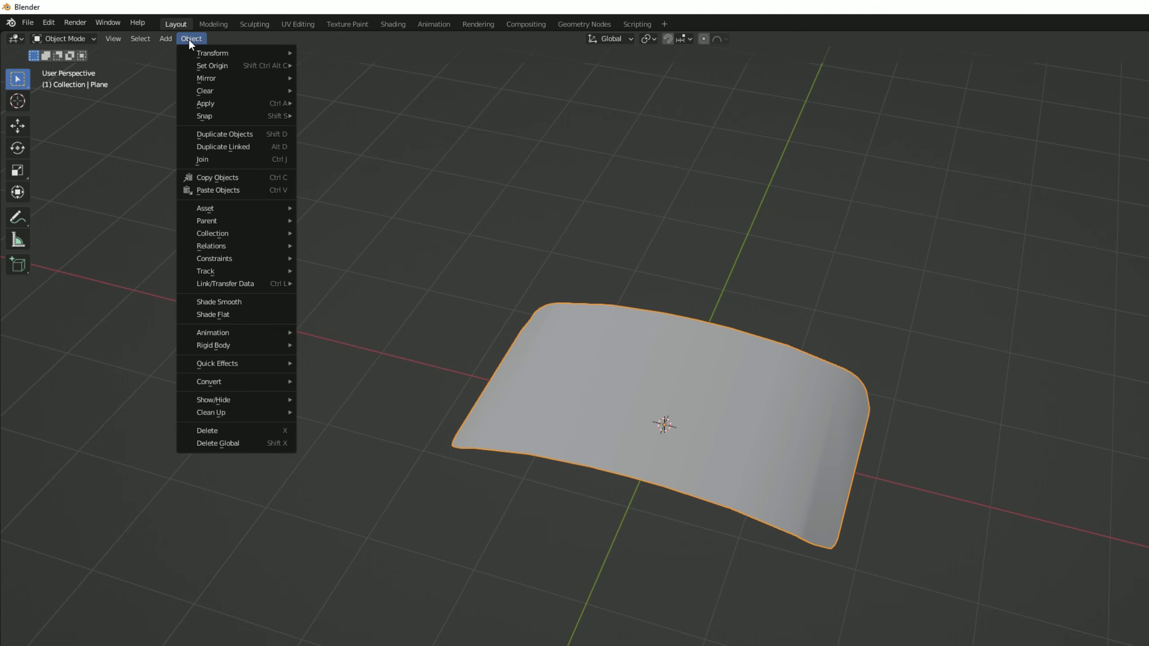
pyautogui.click(256, 301)
# Rename the curved plane object as BarrierTut.
pyautogui.moveTo(609, 339); pyautogui.dragTo(733, 455, button='middle')
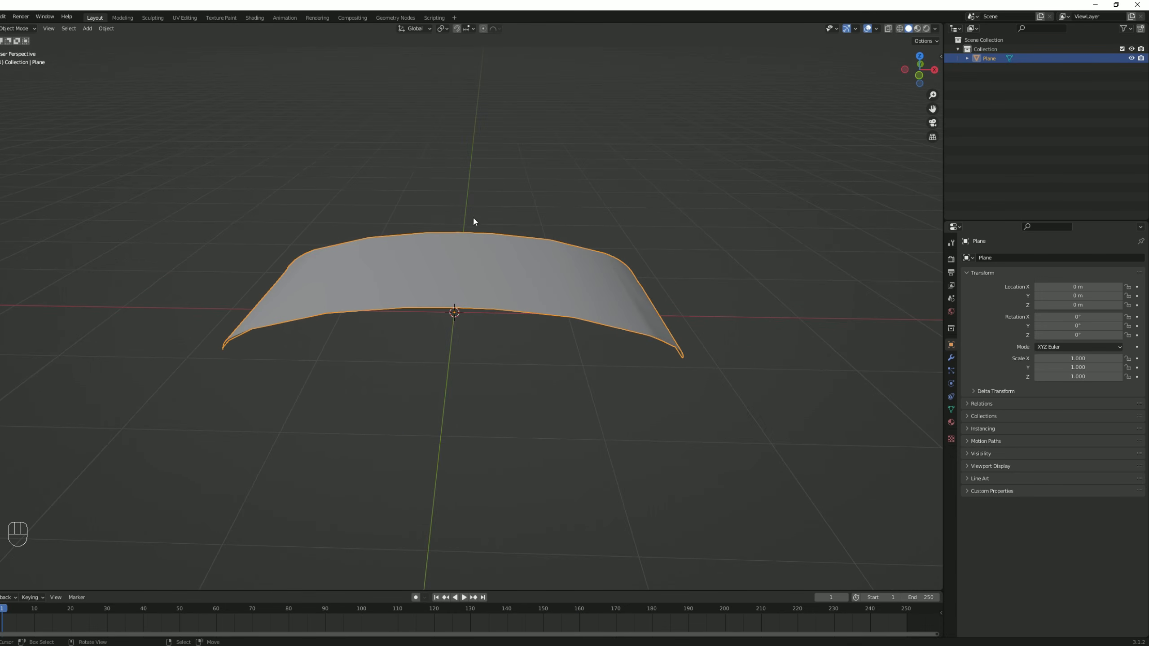
pyautogui.moveTo(508, 341); pyautogui.dragTo(507, 362, button='middle')
pyautogui.click(994, 259)
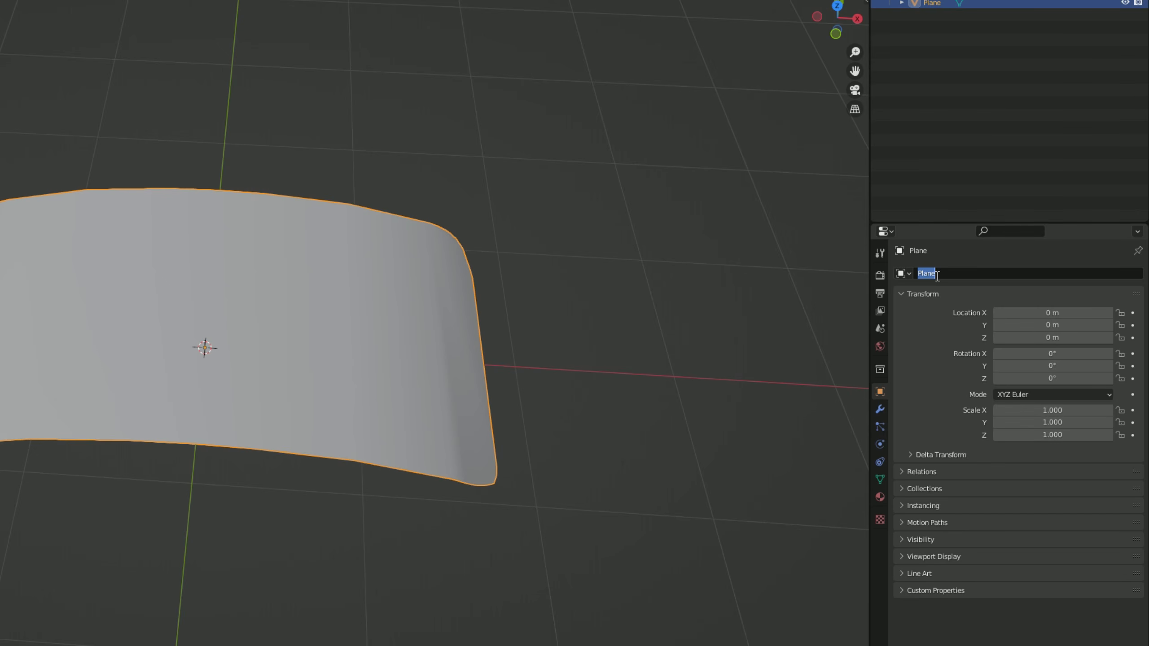
pyautogui.write('BarrierTut')
# Add a Solidify modifier to the barrier and set its thickness to 0.04 m.
pyautogui.click(881, 412)
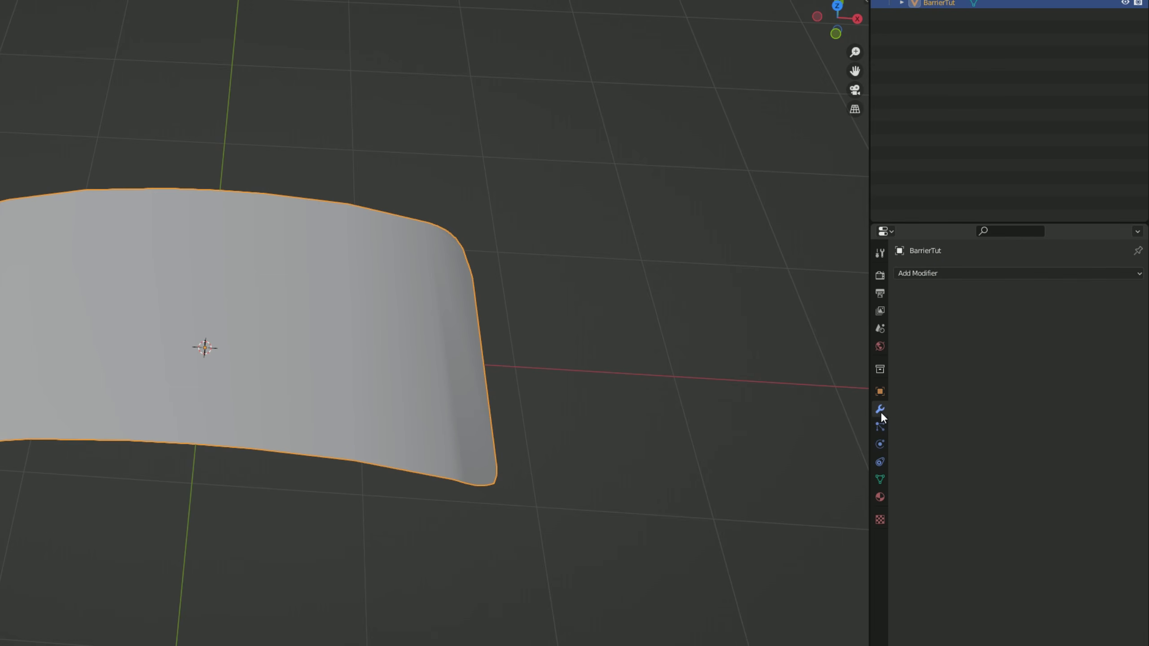
pyautogui.click(944, 275)
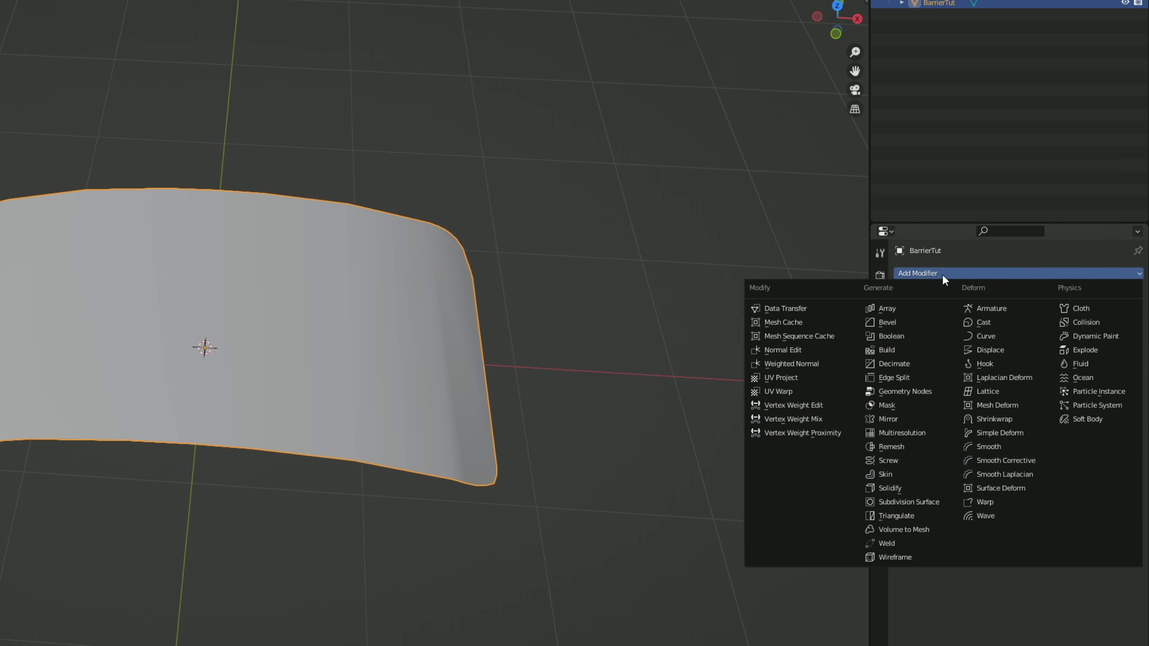
pyautogui.click(908, 487)
pyautogui.moveTo(681, 495); pyautogui.dragTo(589, 368, button='middle')
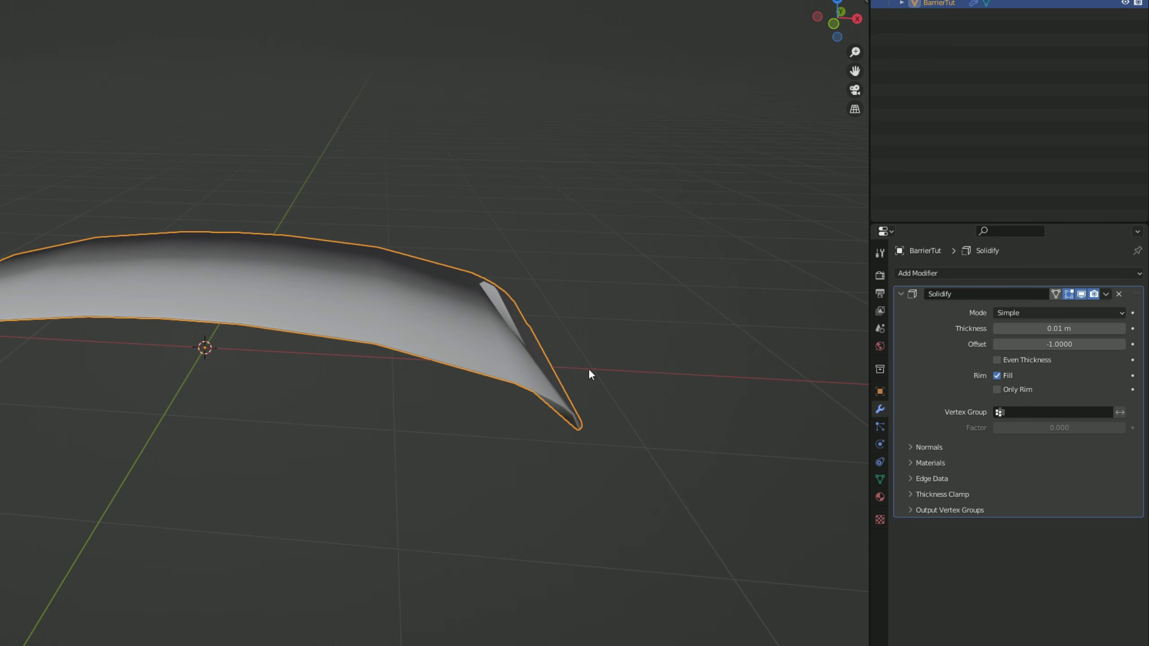
pyautogui.click(1053, 325)
pyautogui.write('0.1')
pyautogui.press('Return')
pyautogui.moveTo(1072, 328); pyautogui.dragTo(1036, 328)
pyautogui.click(1072, 328)
pyautogui.write('0.04')
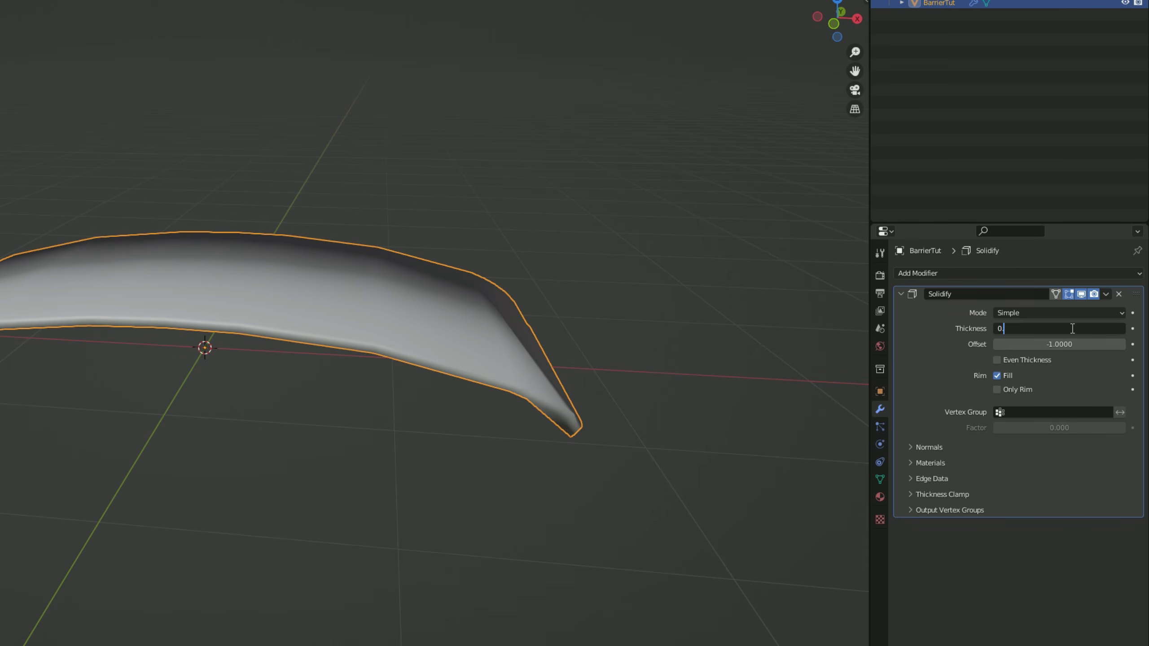
pyautogui.press('Return')
# Add a Bevel modifier below the barrier's Solidify modifier, keeping the default settings, and inspect the rounded edges.
pyautogui.moveTo(568, 436); pyautogui.dragTo(525, 453, button='middle')
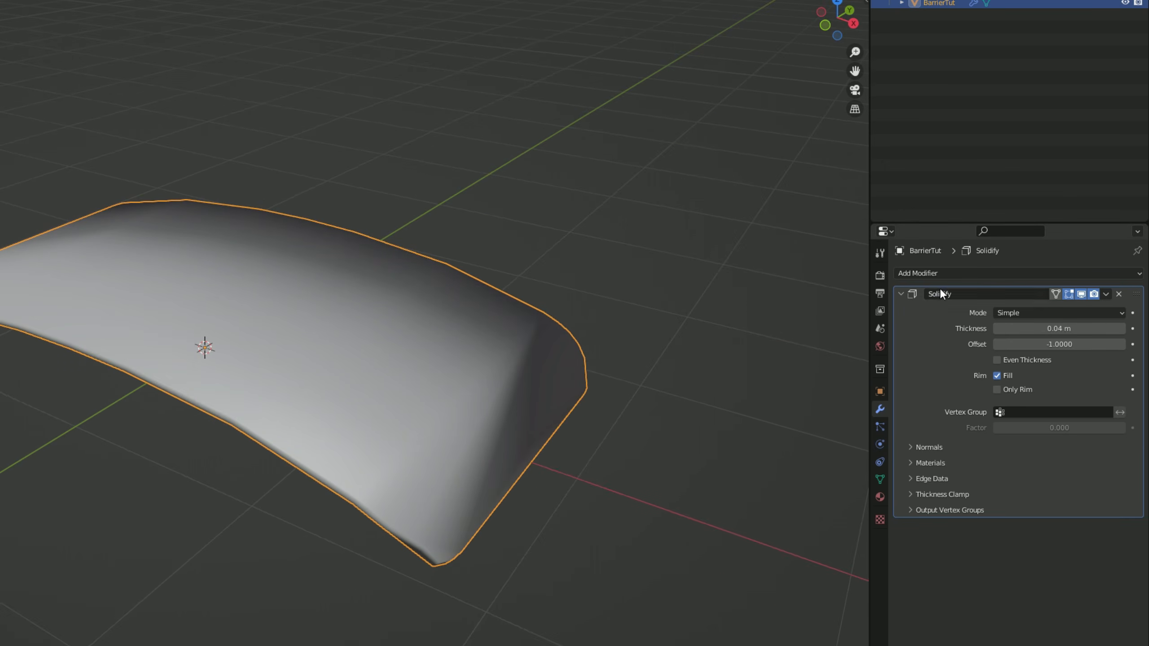
pyautogui.click(946, 274)
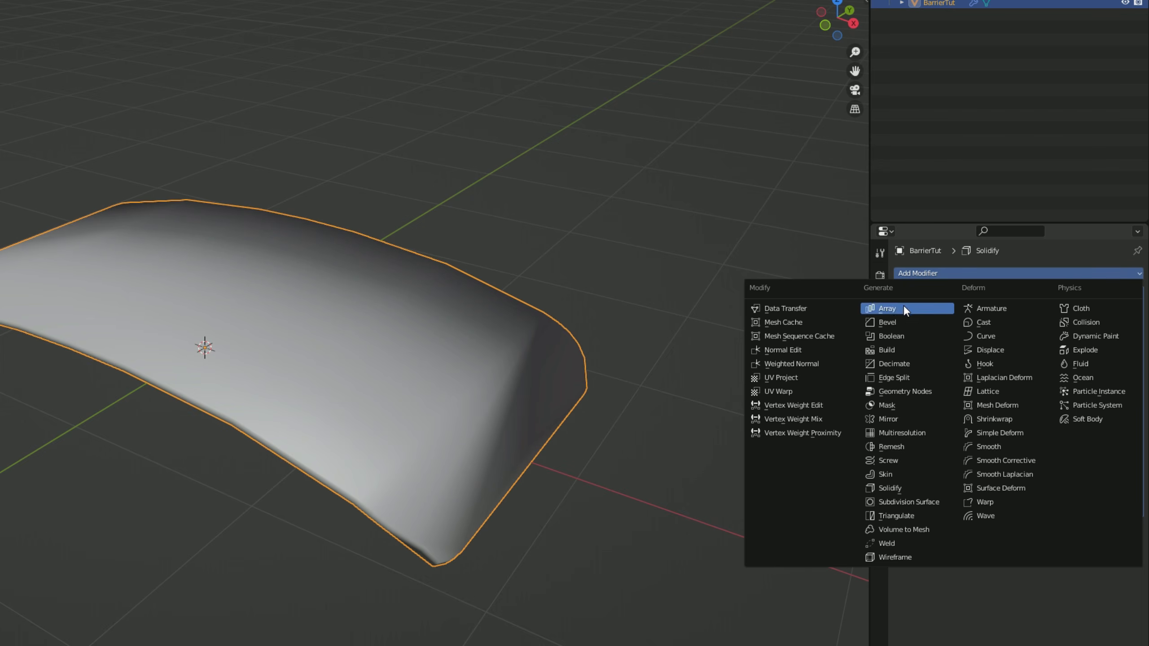
pyautogui.click(888, 322)
pyautogui.moveTo(607, 438); pyautogui.dragTo(539, 437, button='middle')
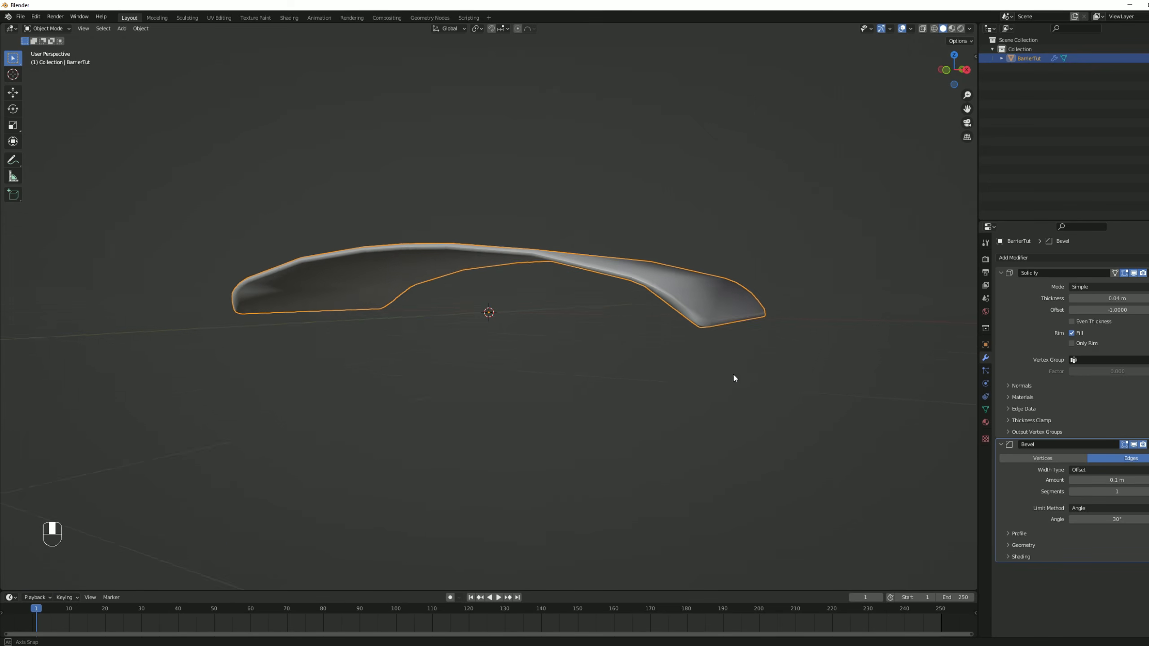
pyautogui.moveTo(734, 378); pyautogui.dragTo(760, 414, button='middle')
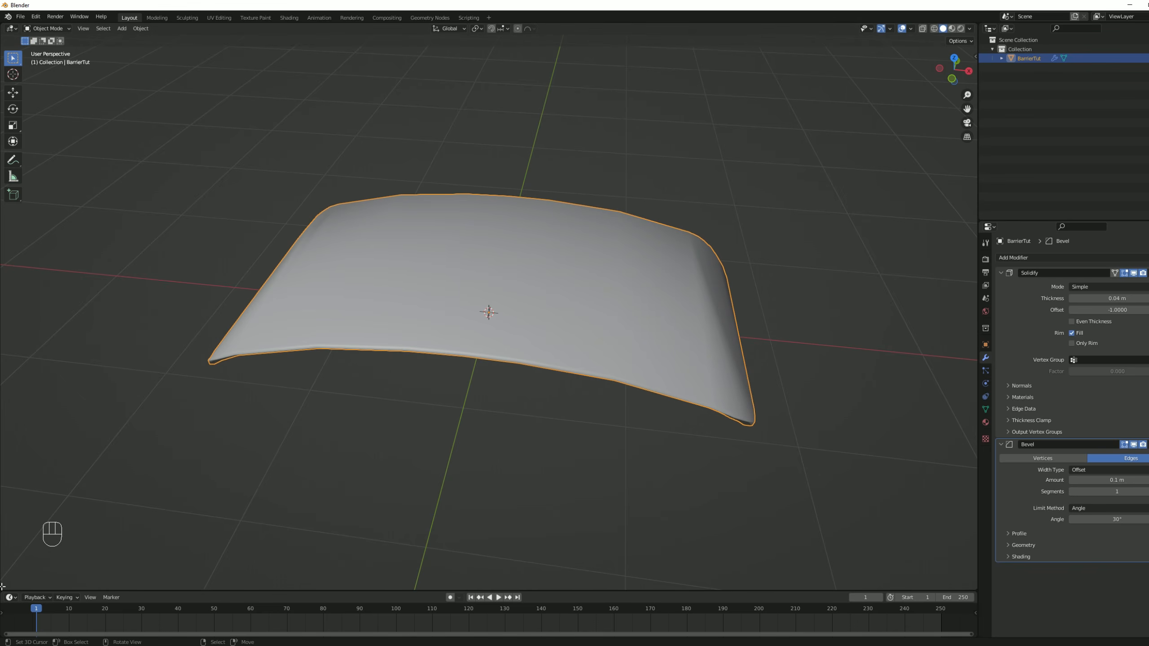
# Split the 3D viewport vertically into two areas and turn the new area into a UV Editor.
pyautogui.moveTo(2, 588); pyautogui.dragTo(410, 537)
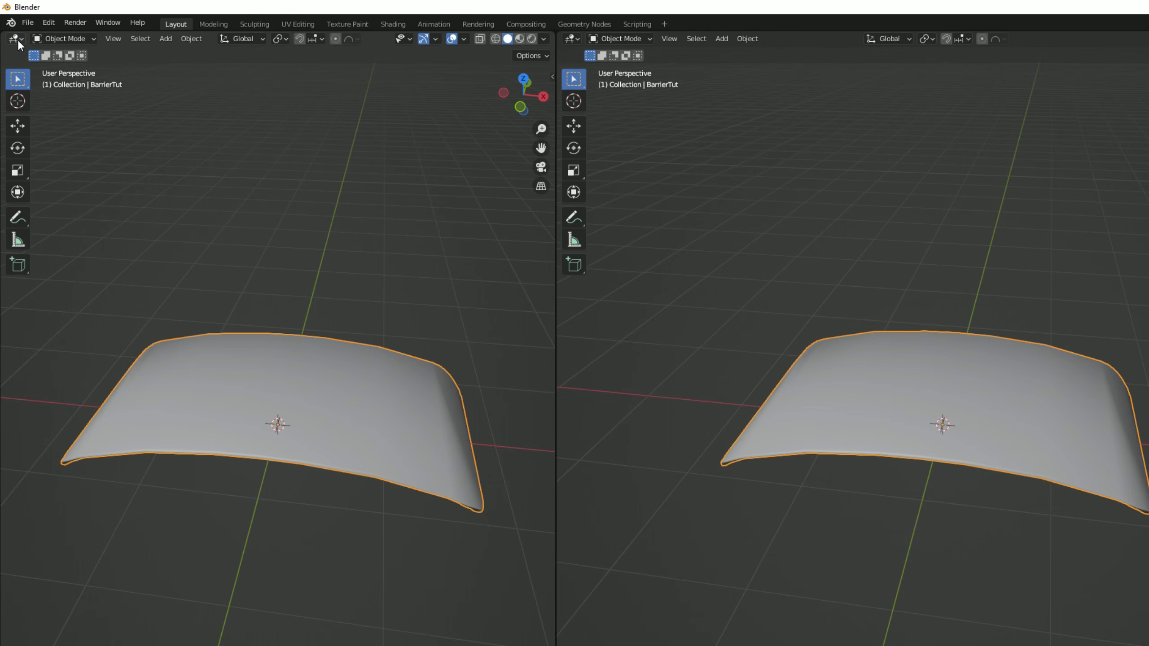
pyautogui.click(13, 29)
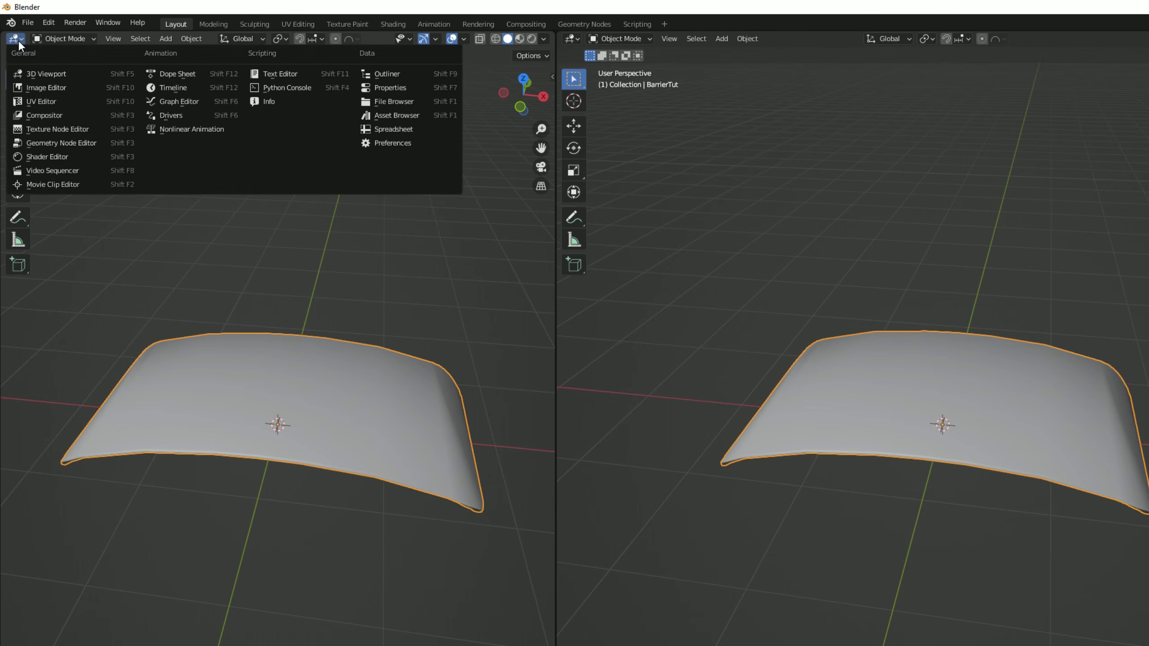
pyautogui.click(36, 100)
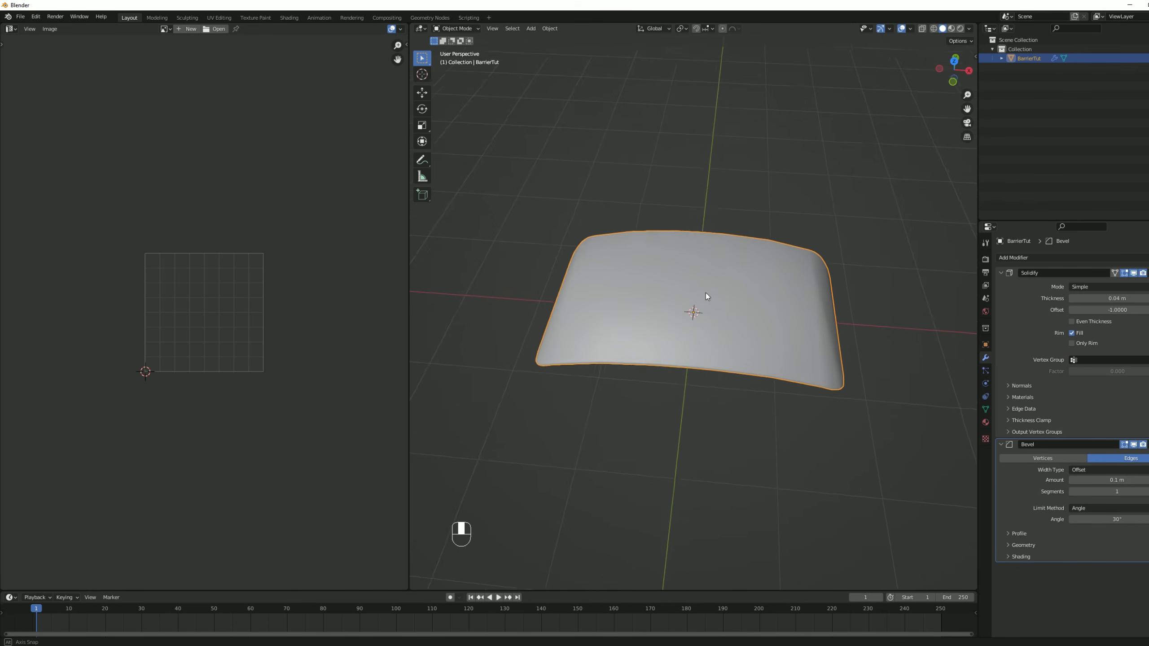
# Unwrap the whole barrier mesh from the top view using Project from View (Bounds), and return to Object Mode.
pyautogui.press('Tab')
pyautogui.press('a')
pyautogui.press('a')
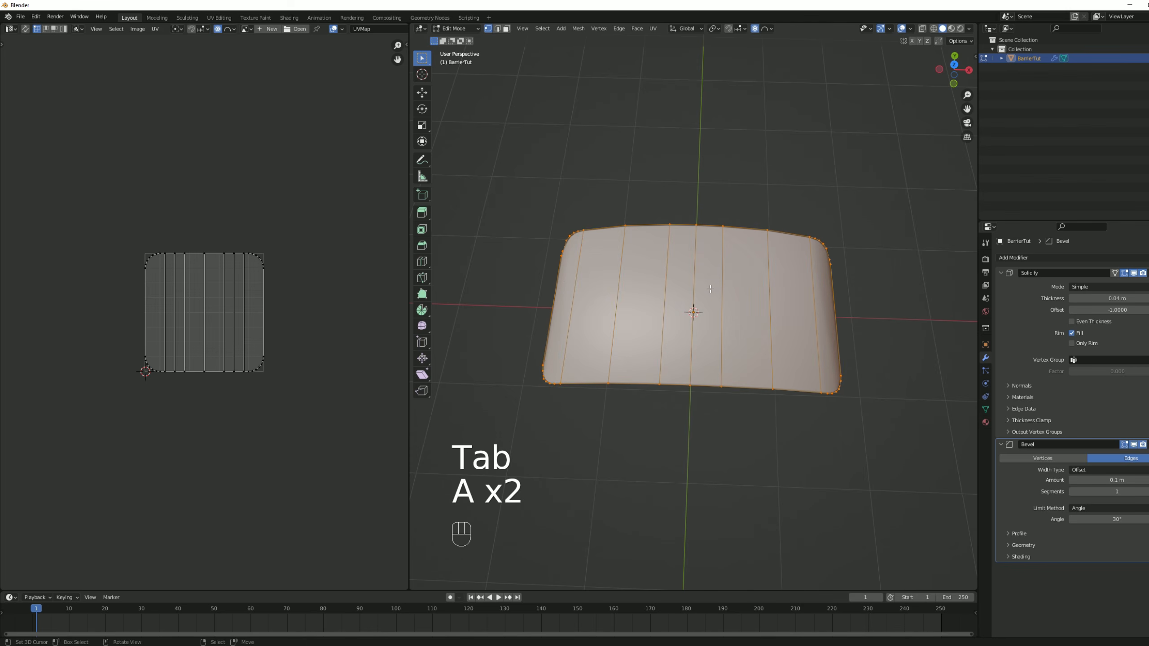
pyautogui.scroll(4, 244, 295)
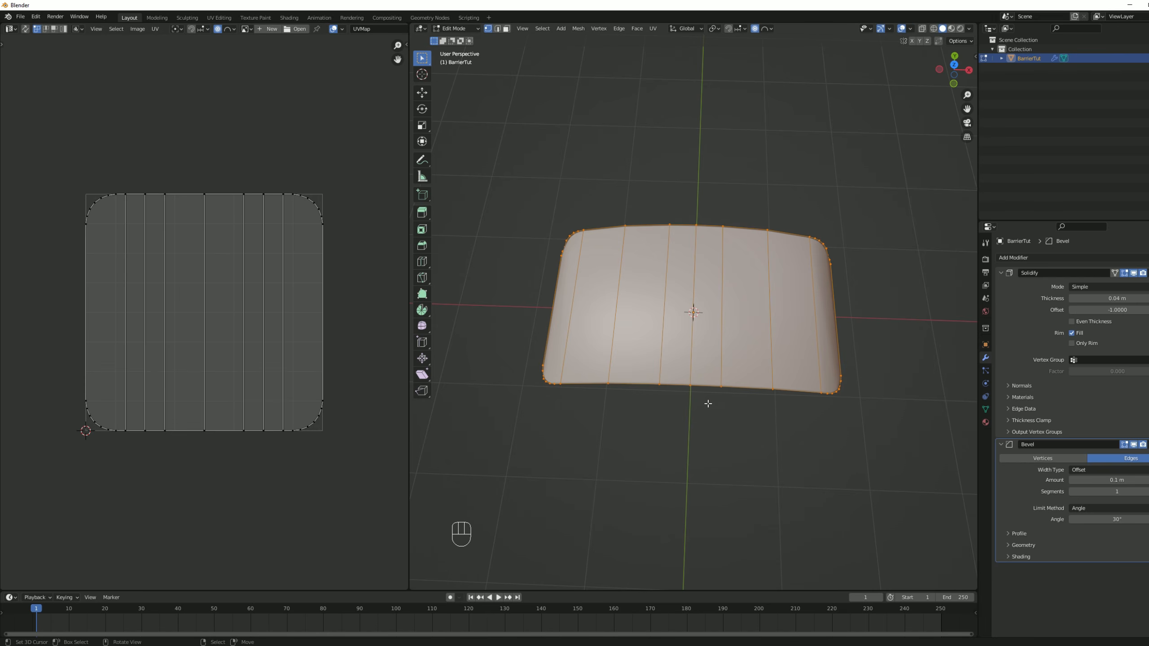
pyautogui.press('KP_7')
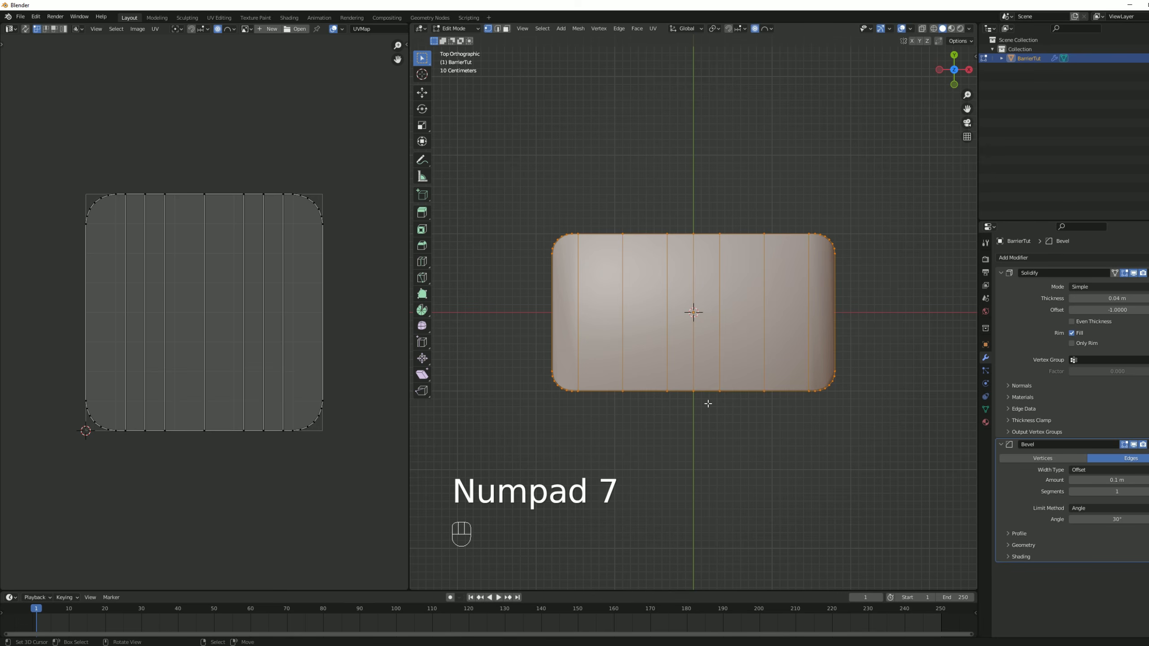
pyautogui.press('u')
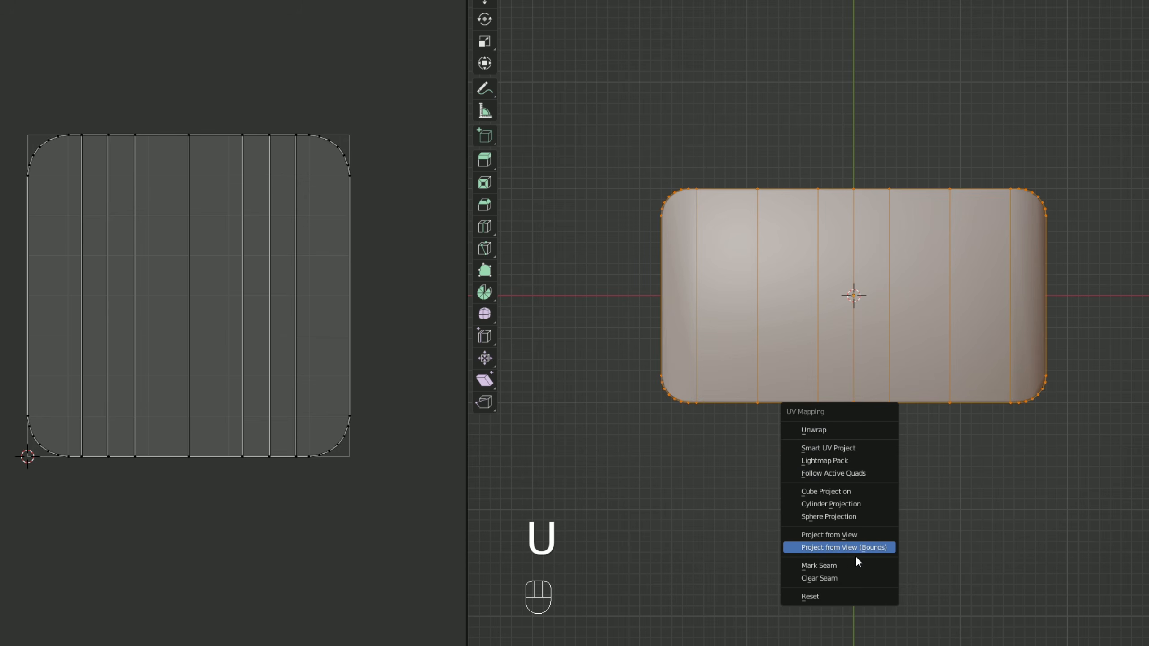
pyautogui.click(889, 548)
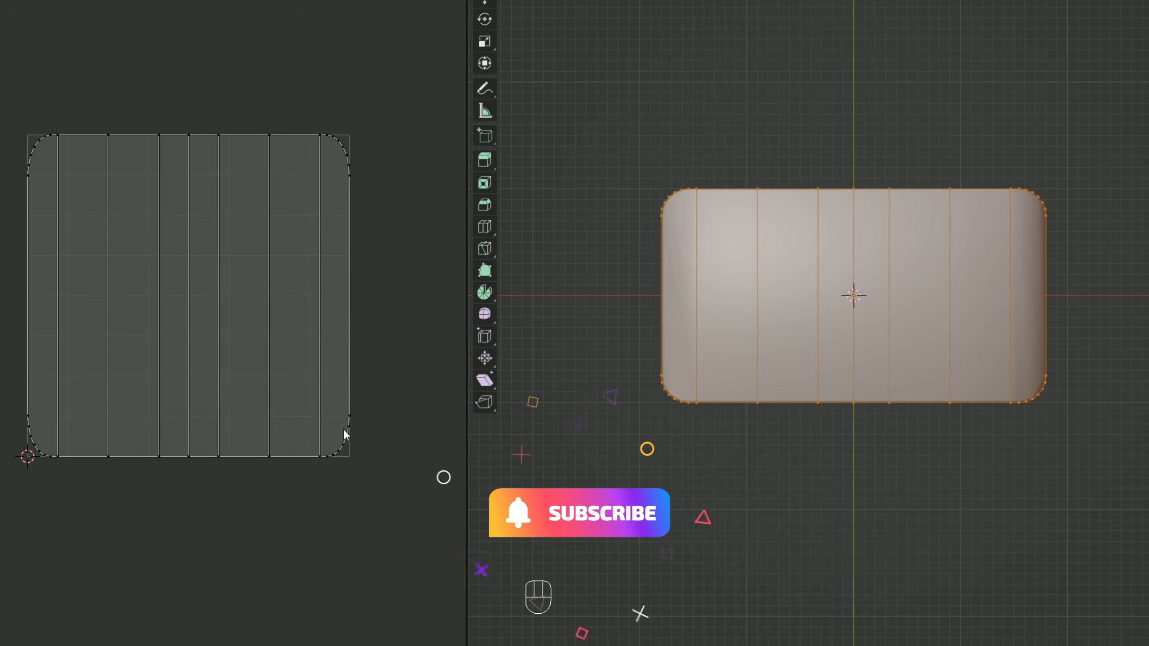
pyautogui.moveTo(901, 500); pyautogui.dragTo(896, 396, button='middle')
pyautogui.press('Tab')
pyautogui.moveTo(973, 341); pyautogui.dragTo(904, 357, button='middle')
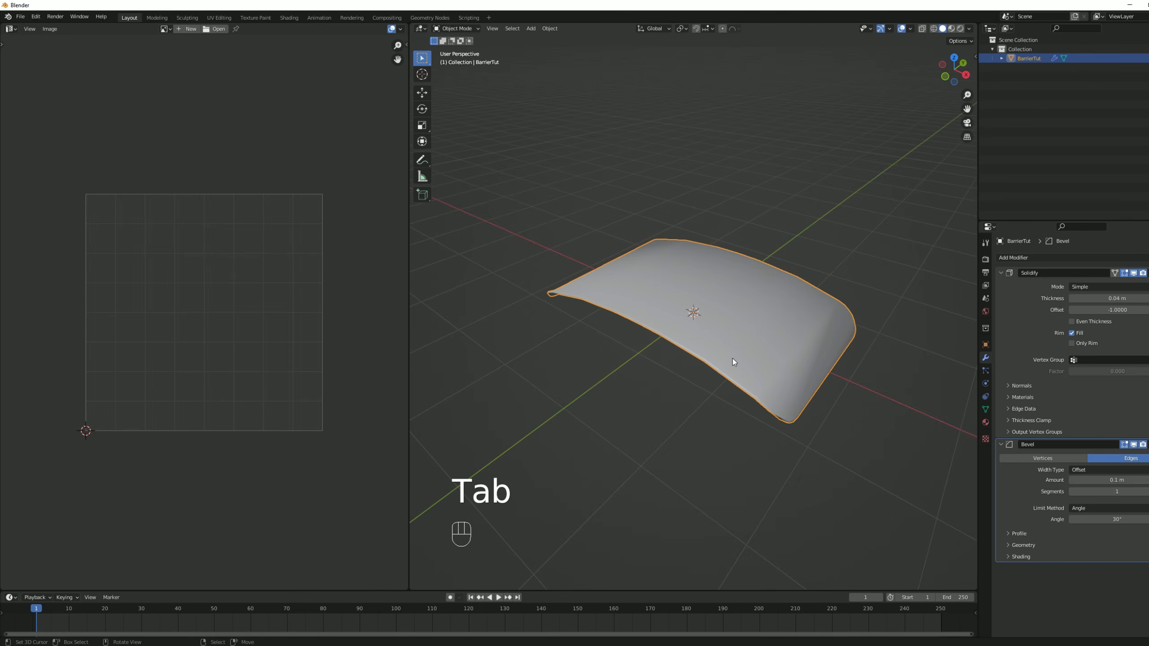
# Start an FBX export of the barrier, limited to selected objects.
pyautogui.click(20, 17)
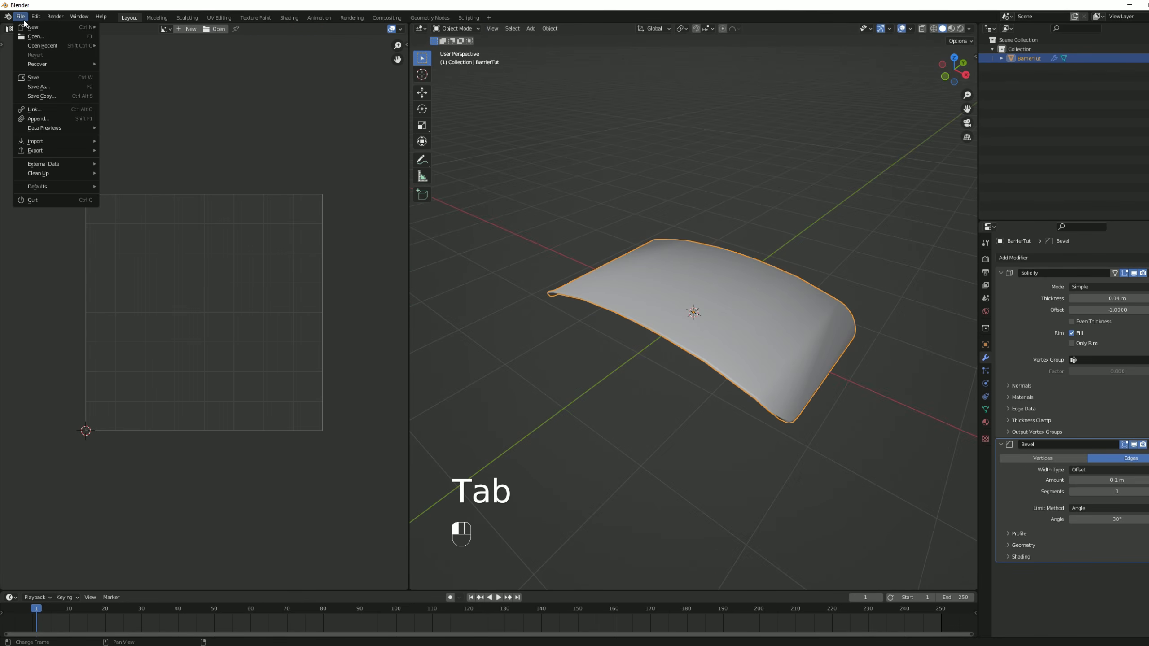
pyautogui.moveTo(44, 149)
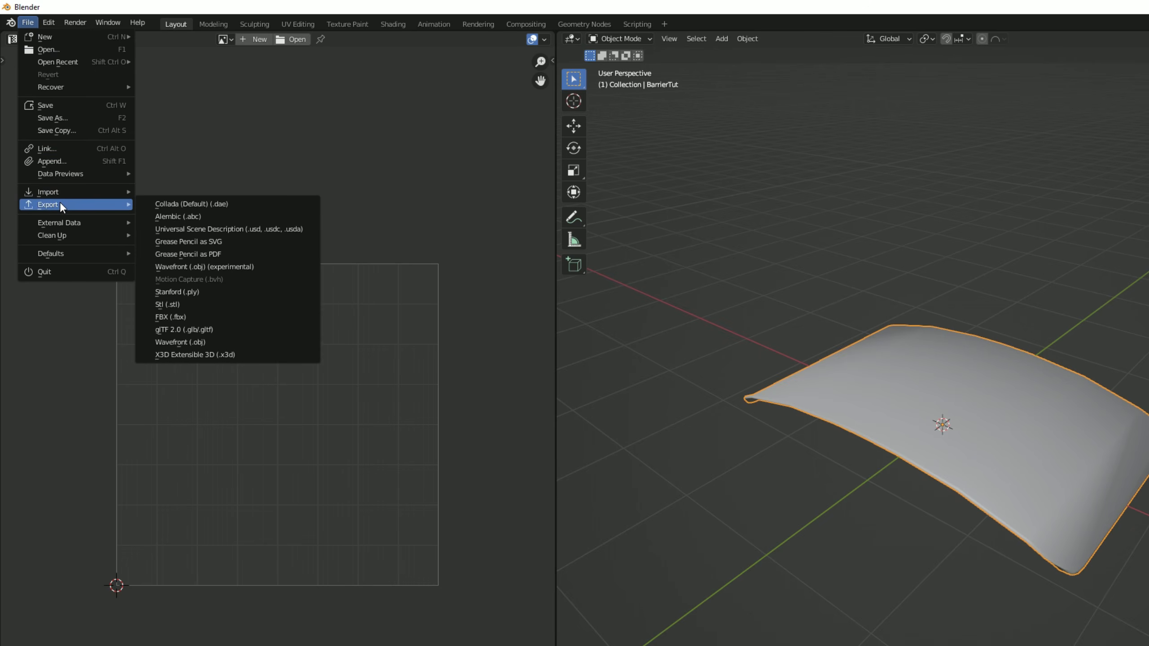
pyautogui.click(185, 316)
pyautogui.click(837, 258)
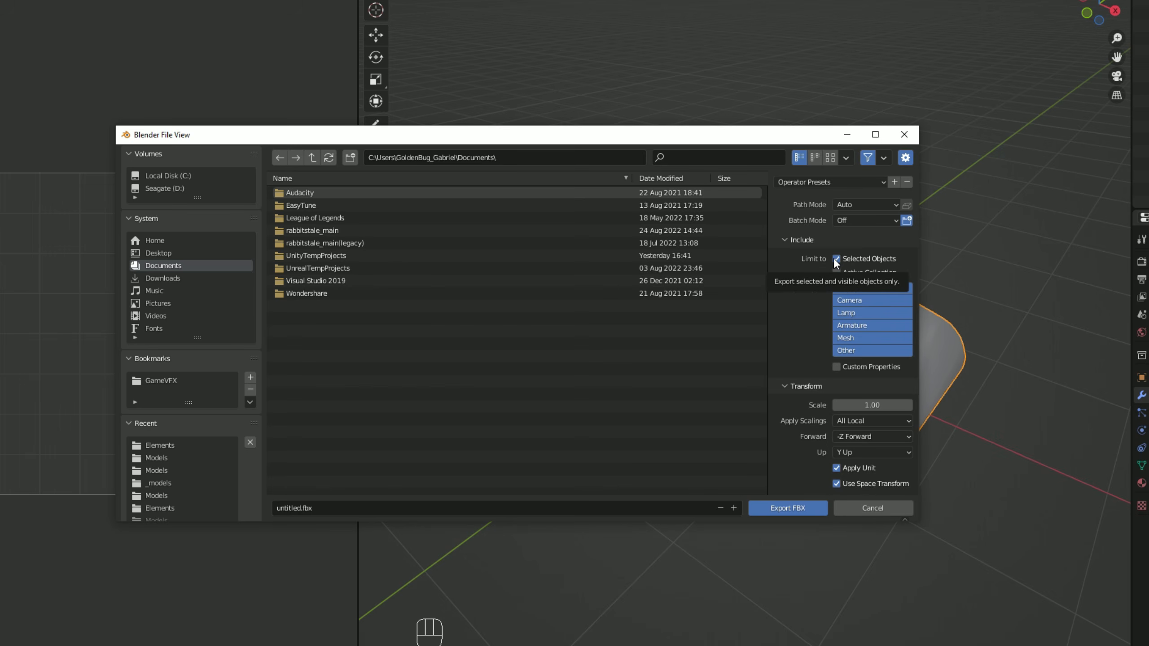
# Set the export destination to the Models folder within the Assets of the VFXGraph_SciFiBarrier_2021.3_URP project in UnityTempProjects.
pyautogui.doubleClick(473, 256)
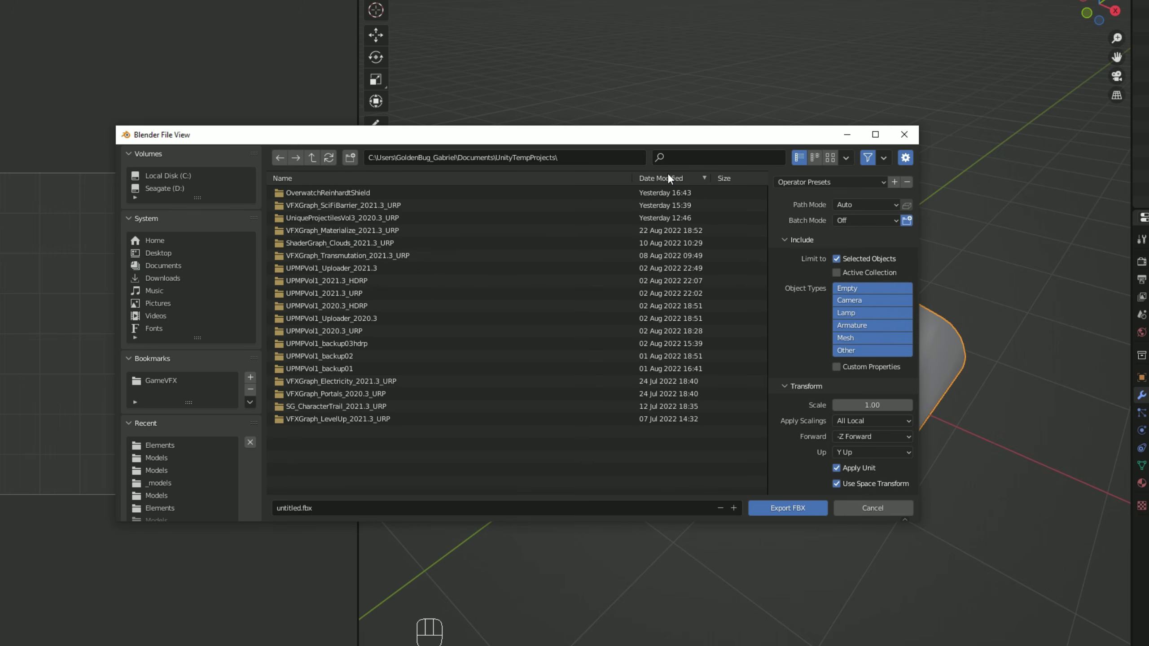
pyautogui.doubleClick(347, 206)
pyautogui.doubleClick(313, 192)
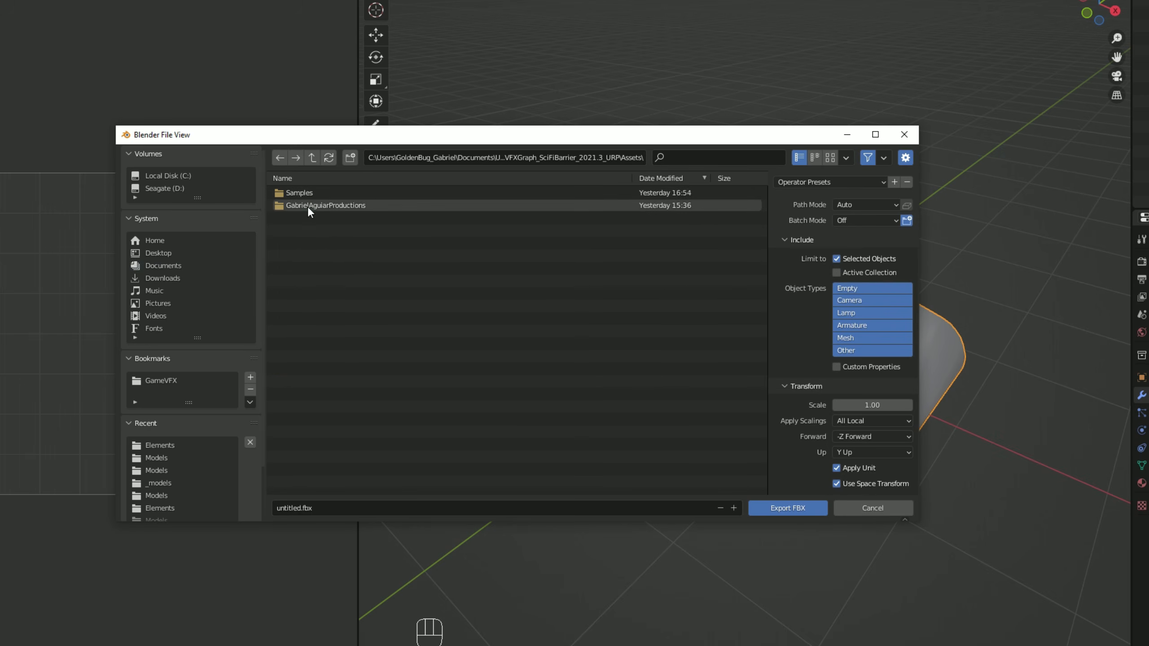
pyautogui.doubleClick(307, 205)
pyautogui.doubleClick(307, 235)
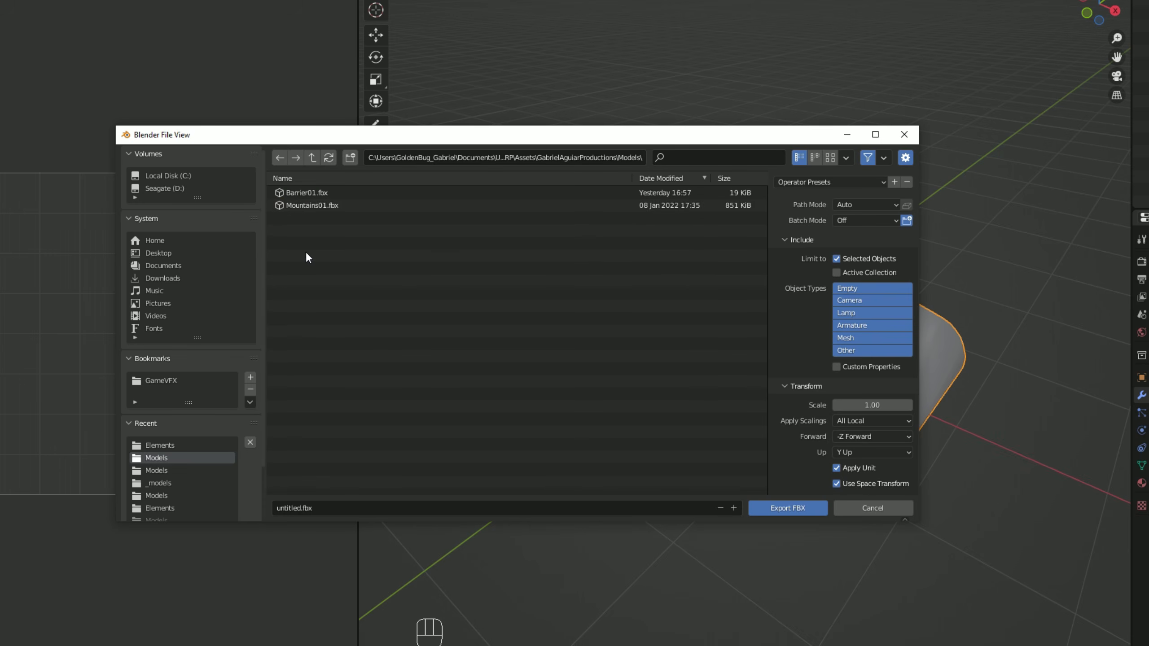
# Name the export file BarrierTut and export the barrier as FBX.
pyautogui.click(316, 508)
pyautogui.write('BarrierTut')
pyautogui.click(788, 507)
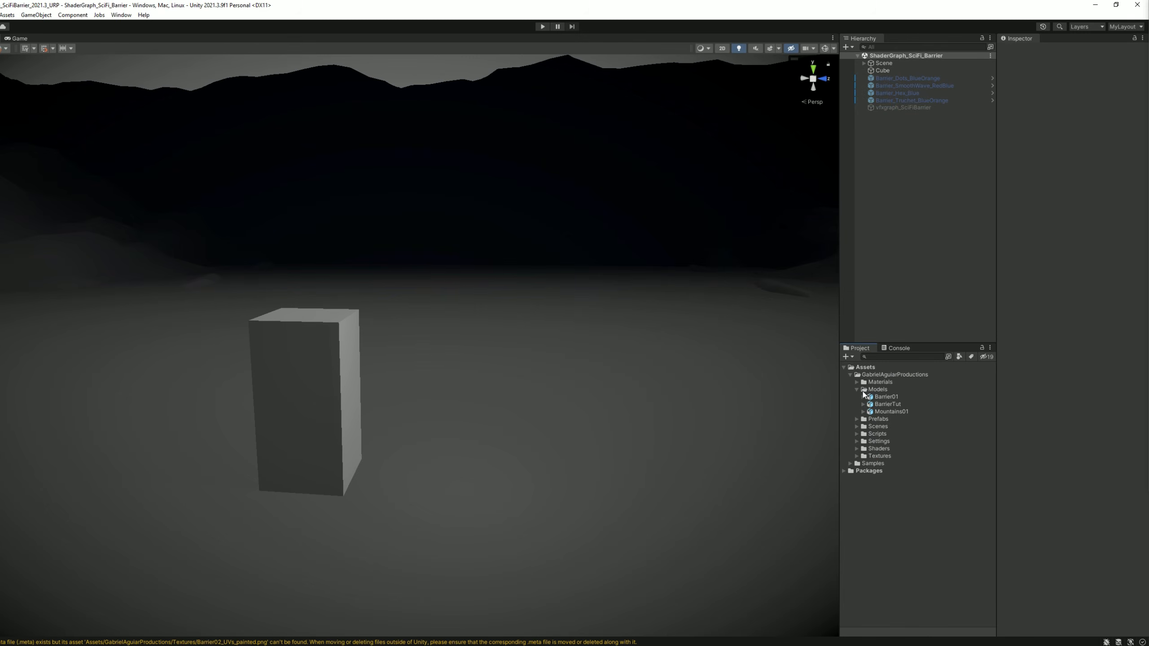
# Switch to Unity and place the BarrierTut model from the Models folder into the scene near the cube.
pyautogui.click(878, 407)
pyautogui.moveTo(878, 406); pyautogui.dragTo(492, 473)
pyautogui.keyDown('alt'); pyautogui.moveTo(626, 400); pyautogui.dragTo(446, 439); pyautogui.keyUp('alt')
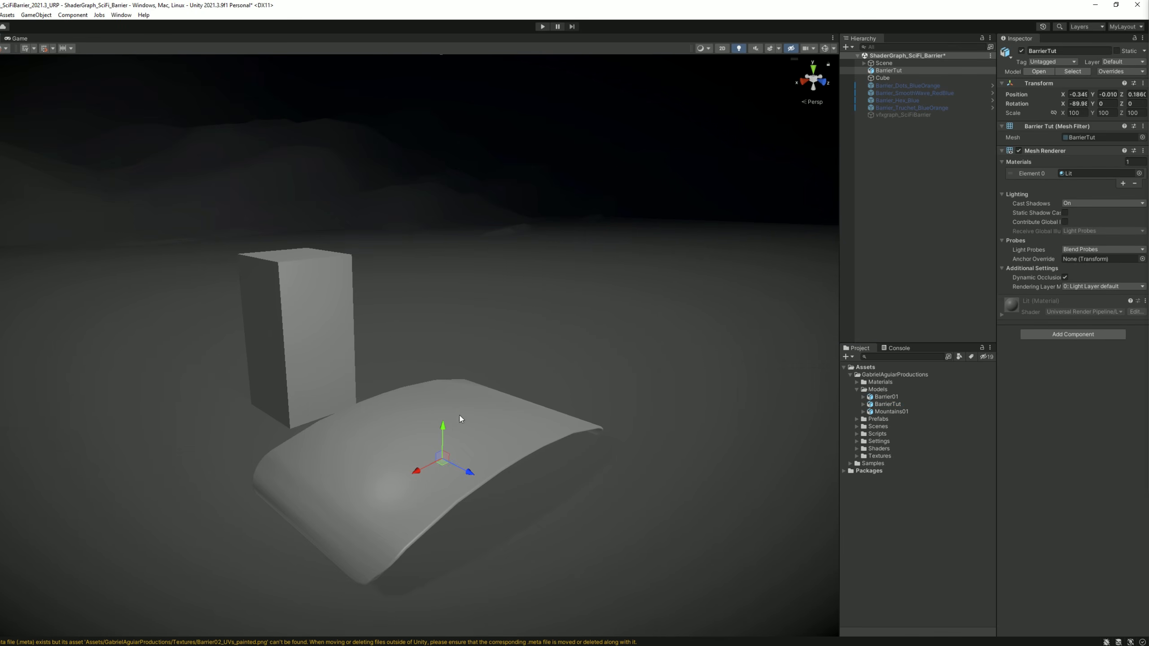
# Set BarrierTut's X rotation to 0 and its position to X 0, Y 1.6, Z 0.
pyautogui.click(1080, 104)
pyautogui.write('0')
pyautogui.click(1081, 96)
pyautogui.write('0')
pyautogui.press('Tab')
pyautogui.press('Tab')
pyautogui.write('0')
pyautogui.click(1114, 94)
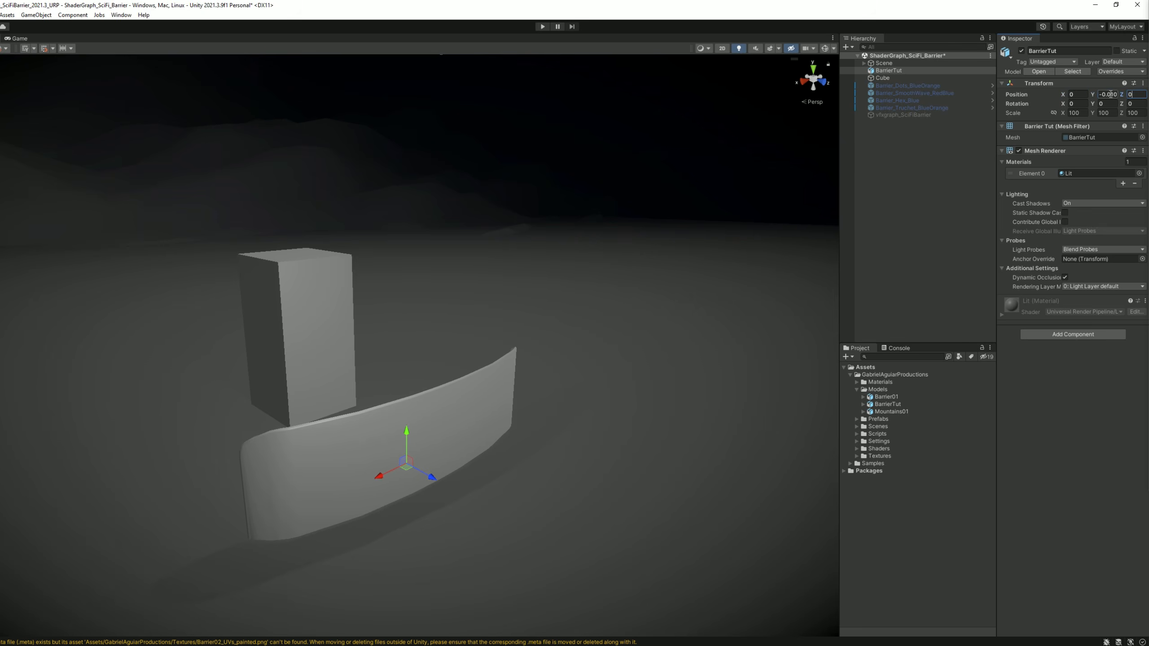
pyautogui.write('1.6')
pyautogui.keyDown('alt'); pyautogui.moveTo(479, 292); pyautogui.dragTo(585, 274); pyautogui.keyUp('alt')
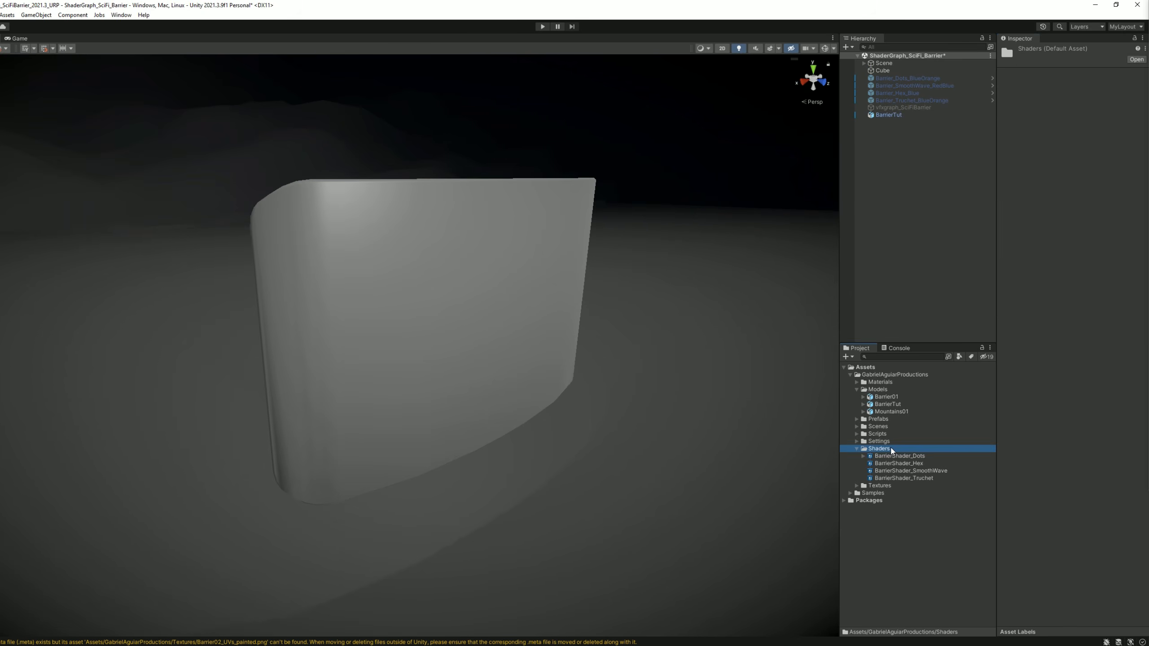
# Create a Blank Shader Graph named BarrierShader_Dots_tut in the Shaders folder.
pyautogui.rightClick(892, 449)
pyautogui.moveTo(1008, 201)
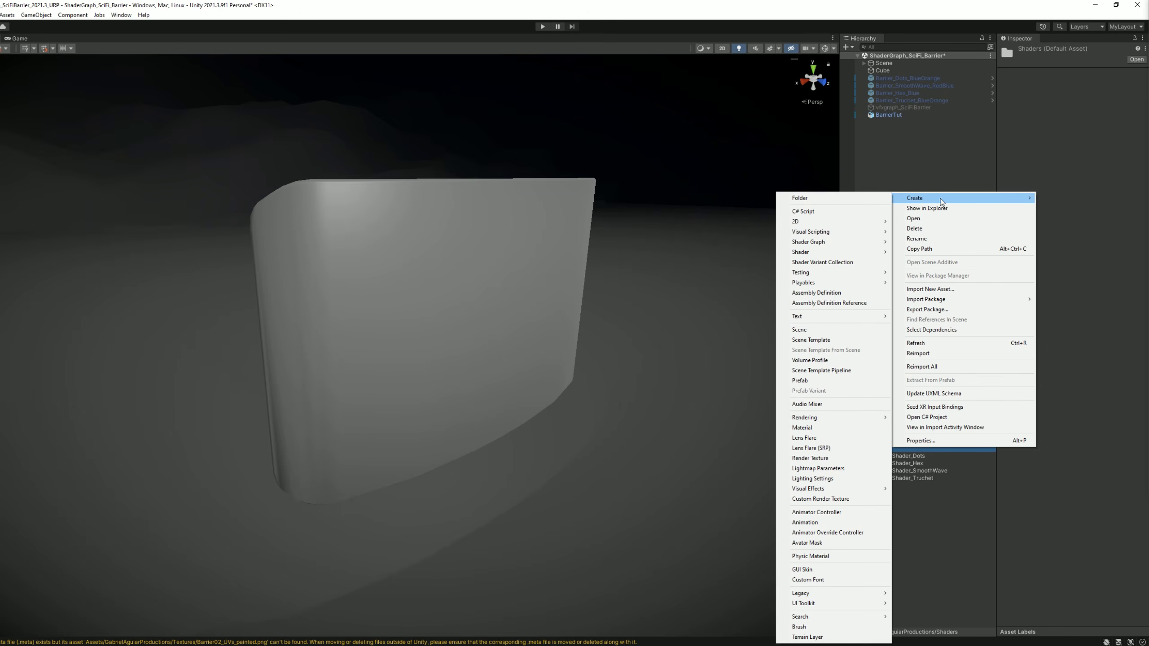
pyautogui.moveTo(847, 243)
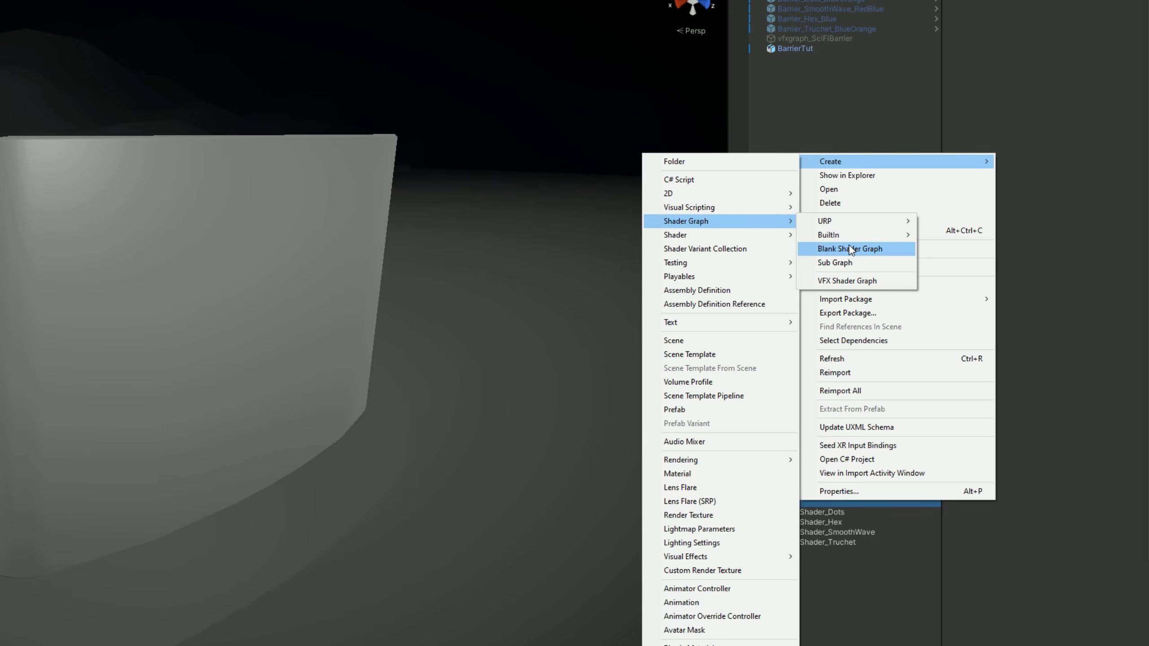
pyautogui.moveTo(868, 222)
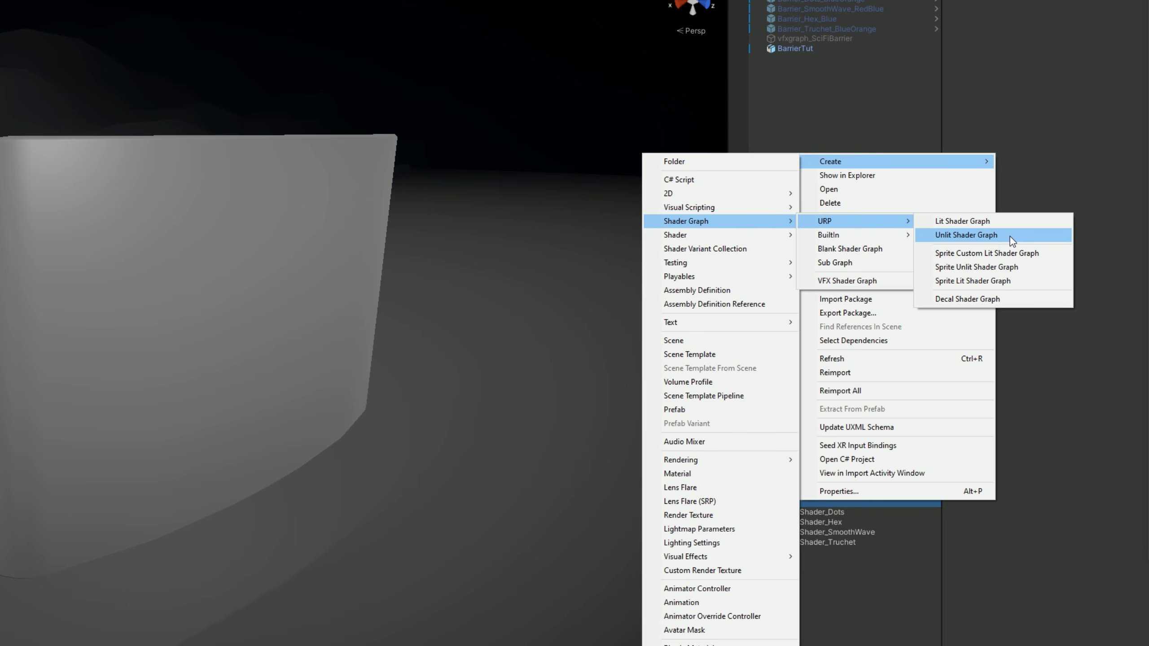
pyautogui.click(851, 250)
pyautogui.write('BarrierS')
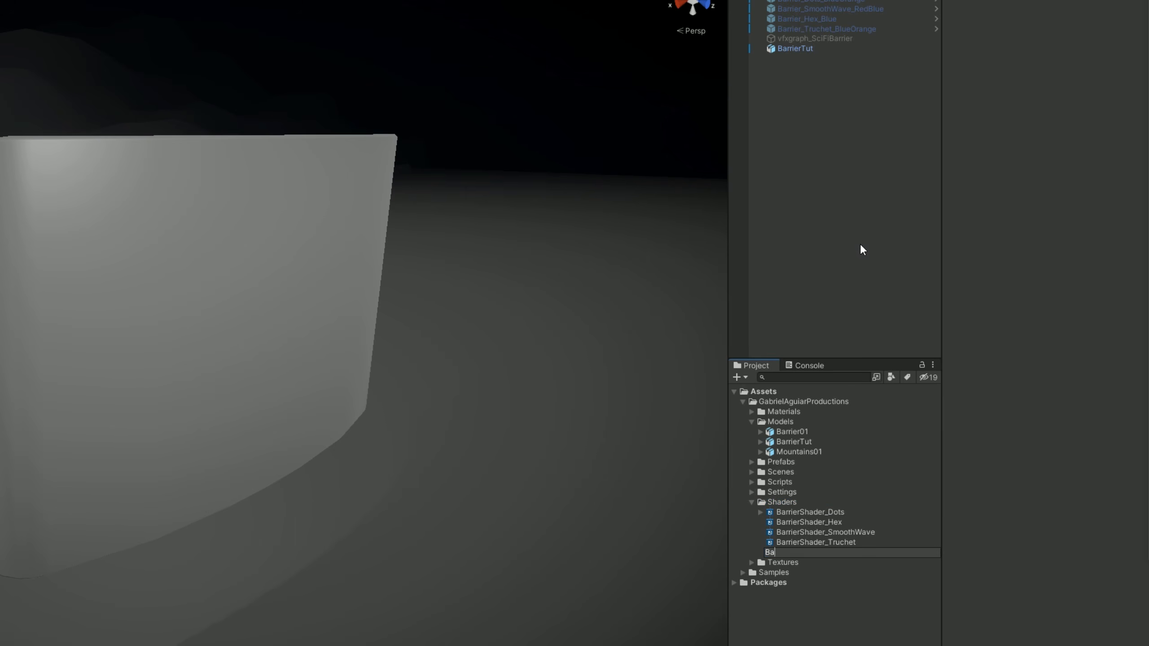
pyautogui.write('hader_Dots_tut')
pyautogui.press('Return')
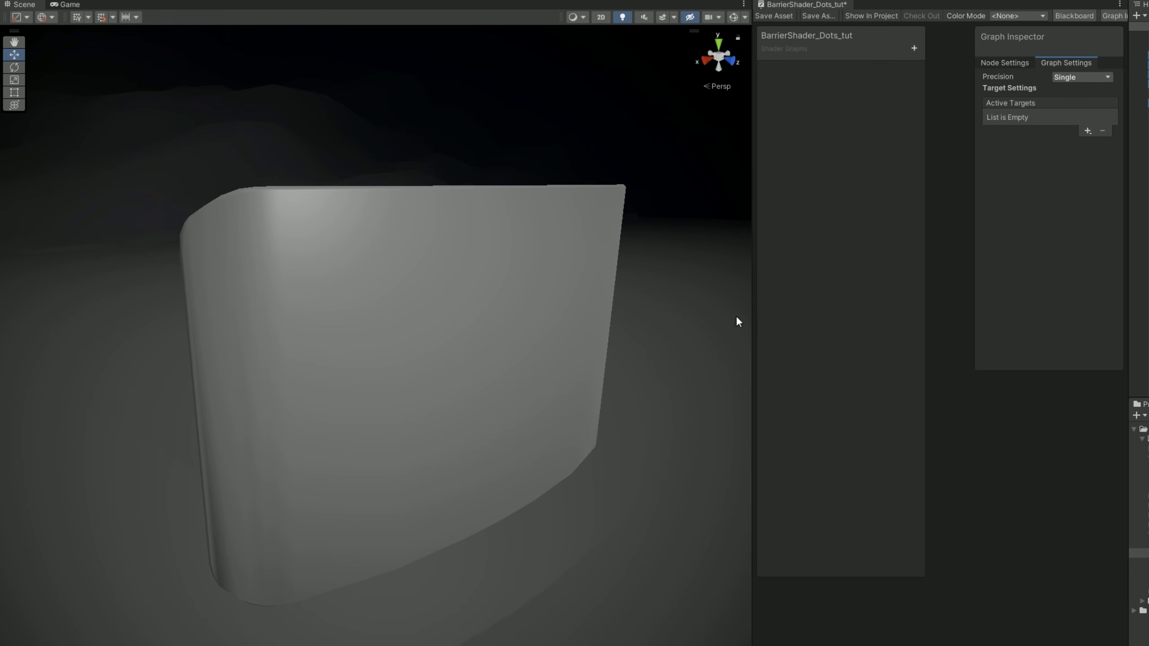
# Open BarrierShader_Dots_tut beside the Scene view and add Universal as its active target.
pyautogui.moveTo(750, 313); pyautogui.dragTo(208, 314)
pyautogui.scroll(4, 137, 380)
pyautogui.moveTo(136, 381)
pyautogui.mouseDown(button='middle')
pyautogui.moveTo(149, 365)
pyautogui.moveTo(142, 373)
pyautogui.mouseUp(button='middle')
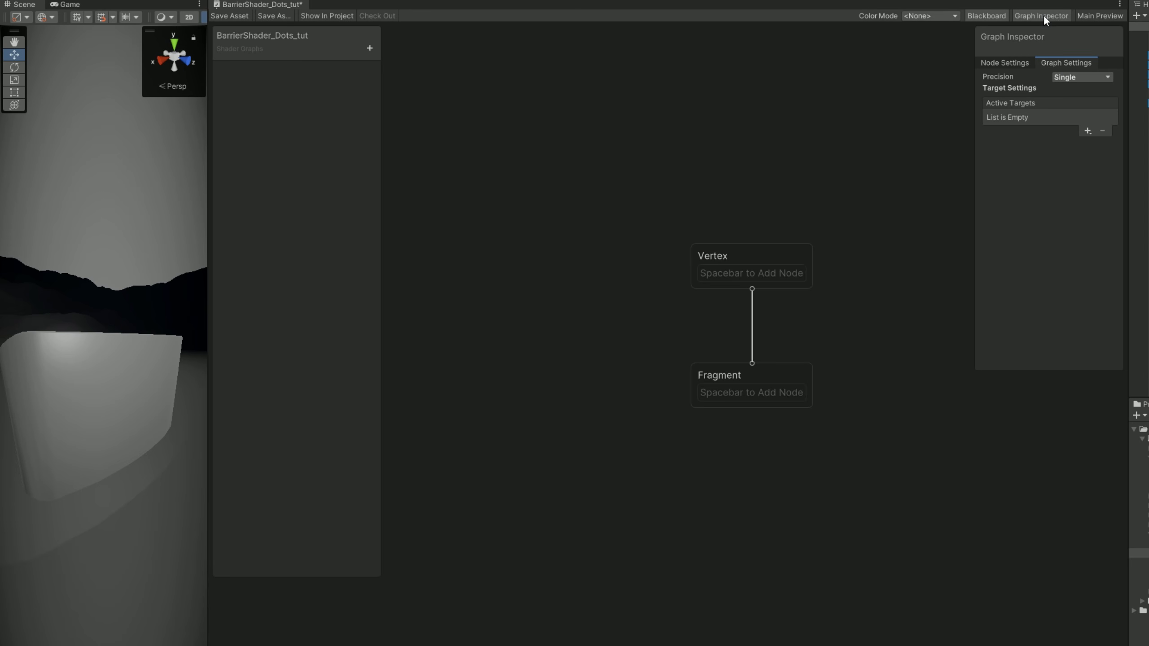
pyautogui.click(1087, 131)
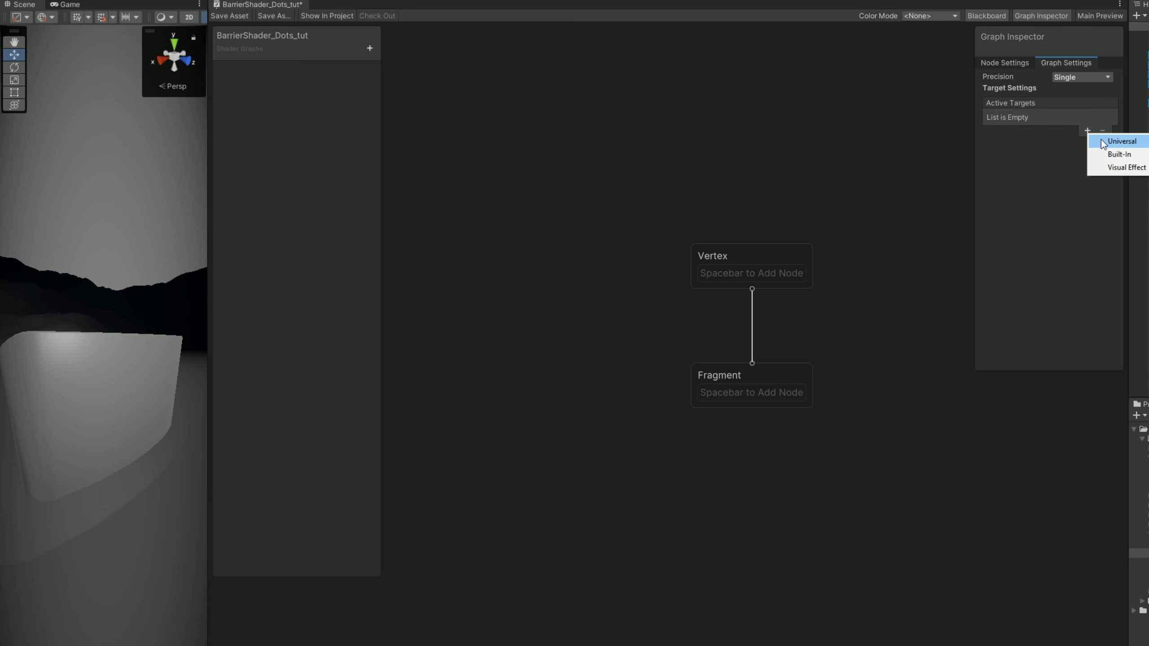
pyautogui.click(1103, 141)
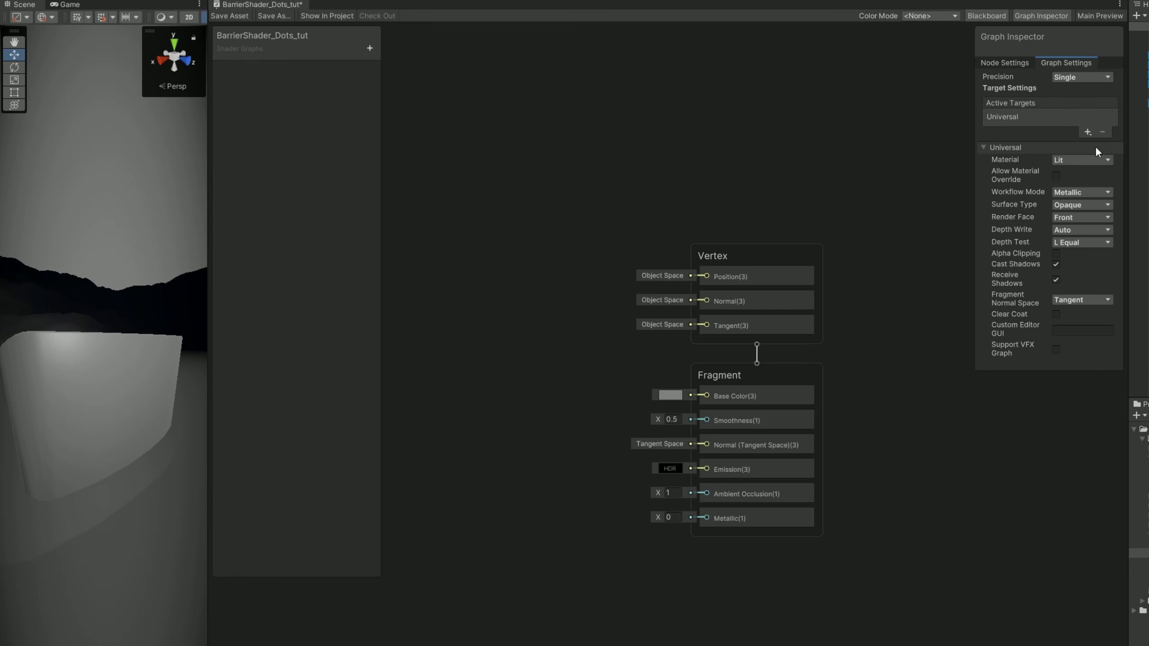
# Set the Universal target's material to Unlit, allow material override, and make the surface type Transparent.
pyautogui.click(1085, 163)
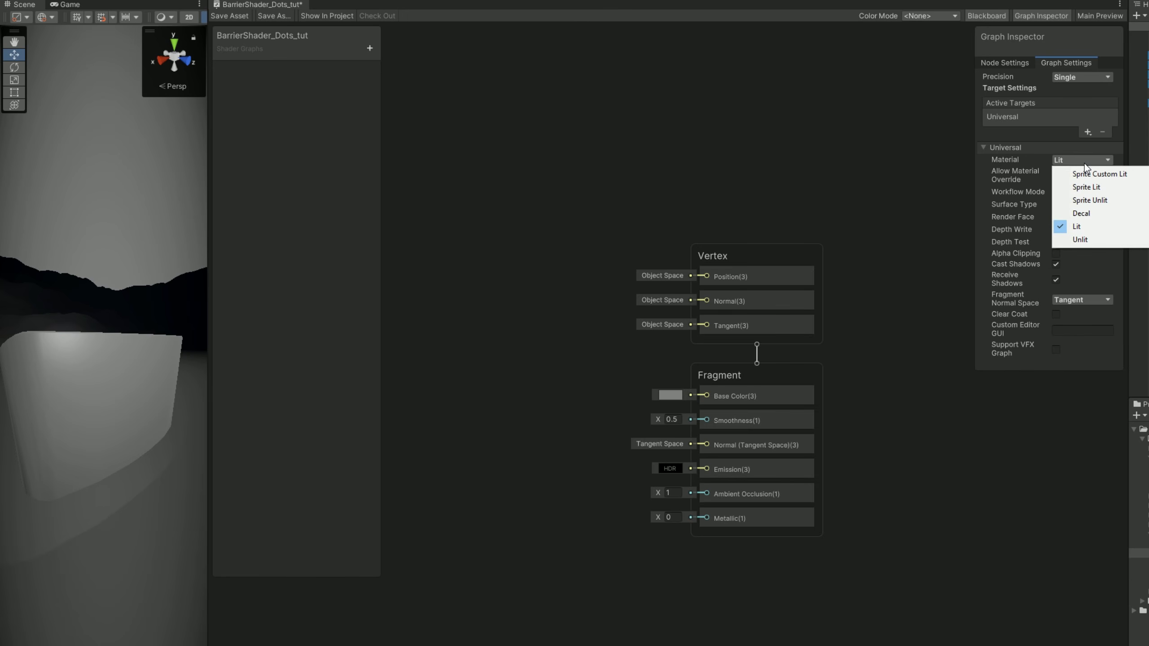
pyautogui.click(1083, 241)
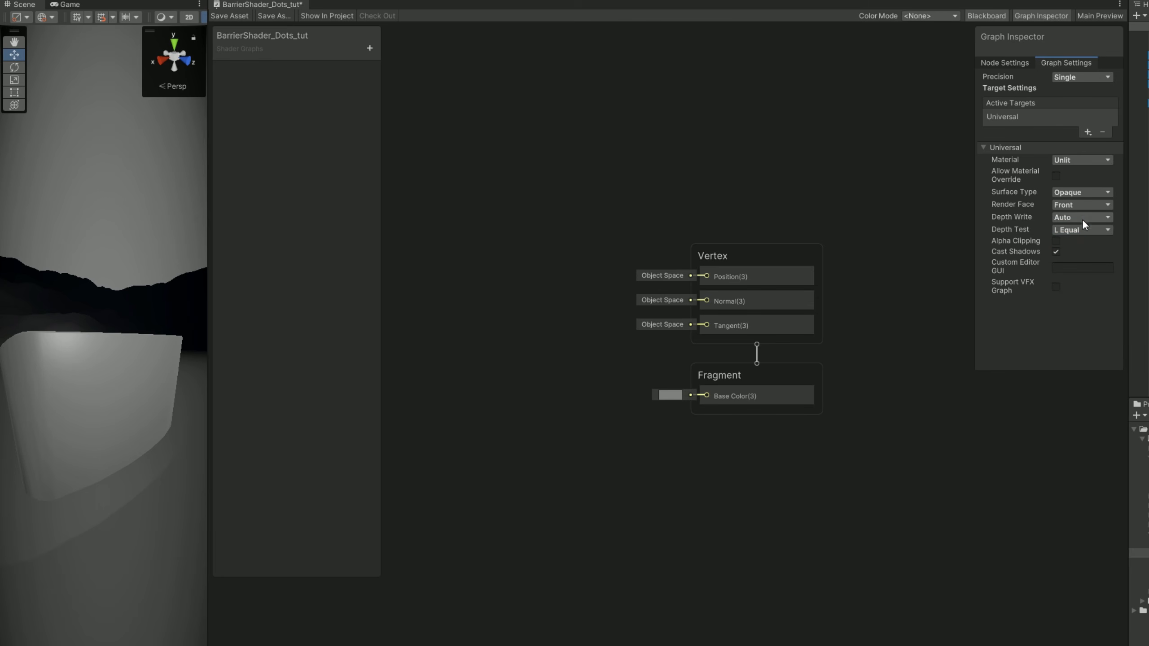
pyautogui.click(1057, 176)
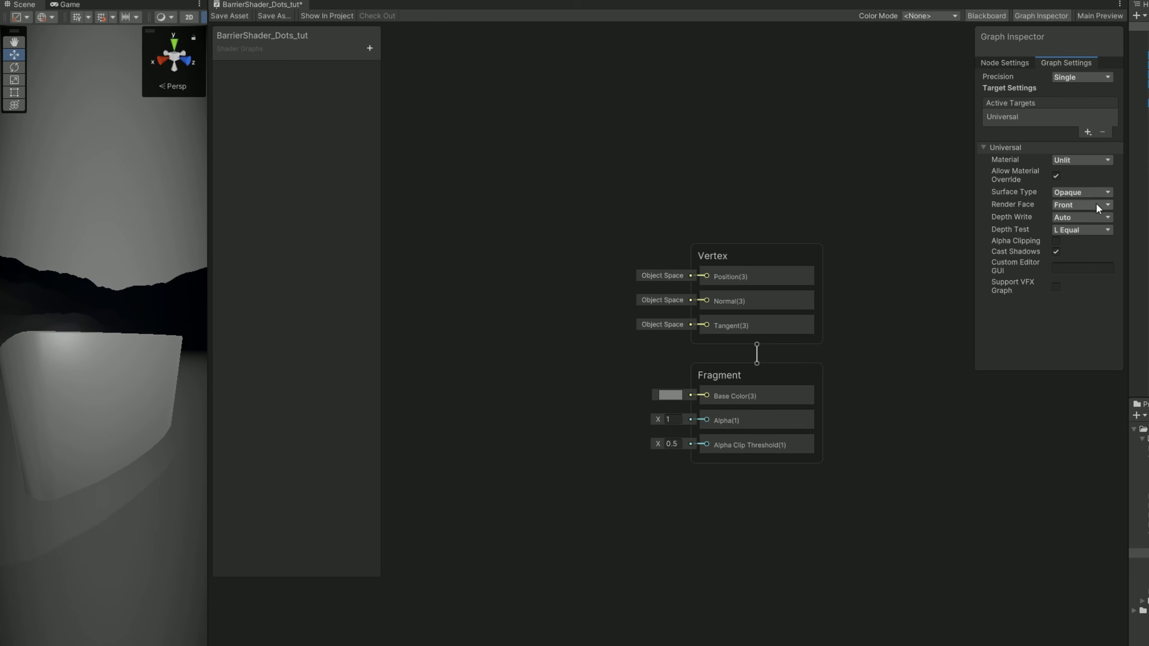
pyautogui.click(1090, 191)
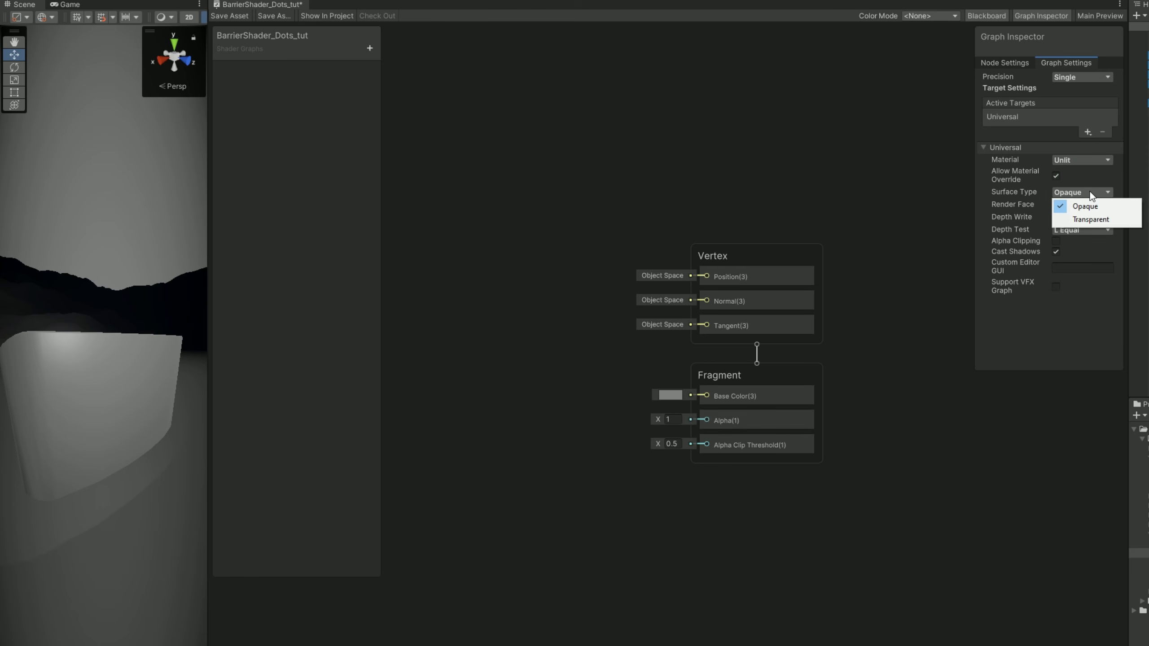
pyautogui.click(1087, 218)
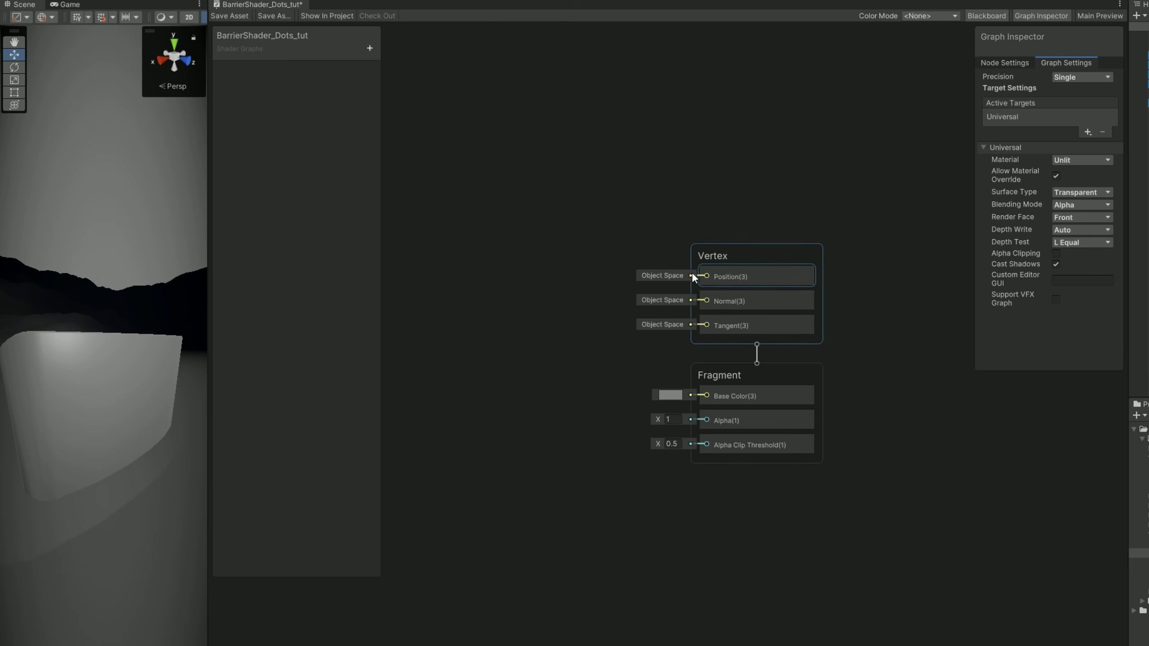
# Show the Shader Graph package's samples in the Package Manager, and examine the Dots subgraph's node network.
pyautogui.moveTo(656, 291); pyautogui.dragTo(785, 274, button='middle')
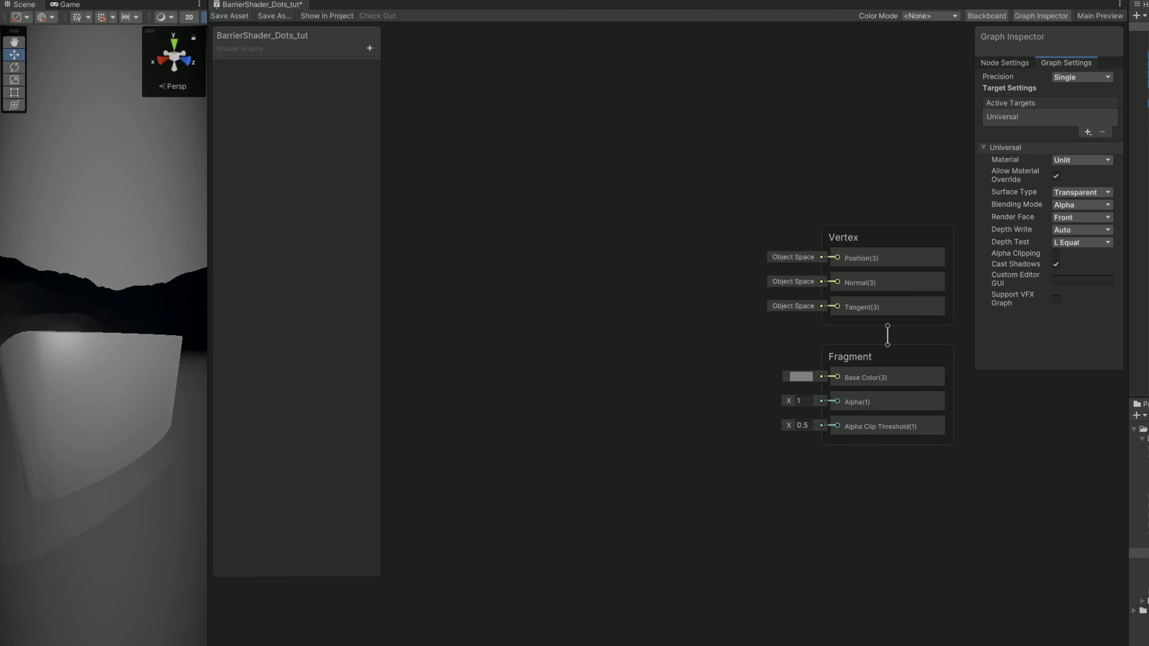
pyautogui.click(201, 19)
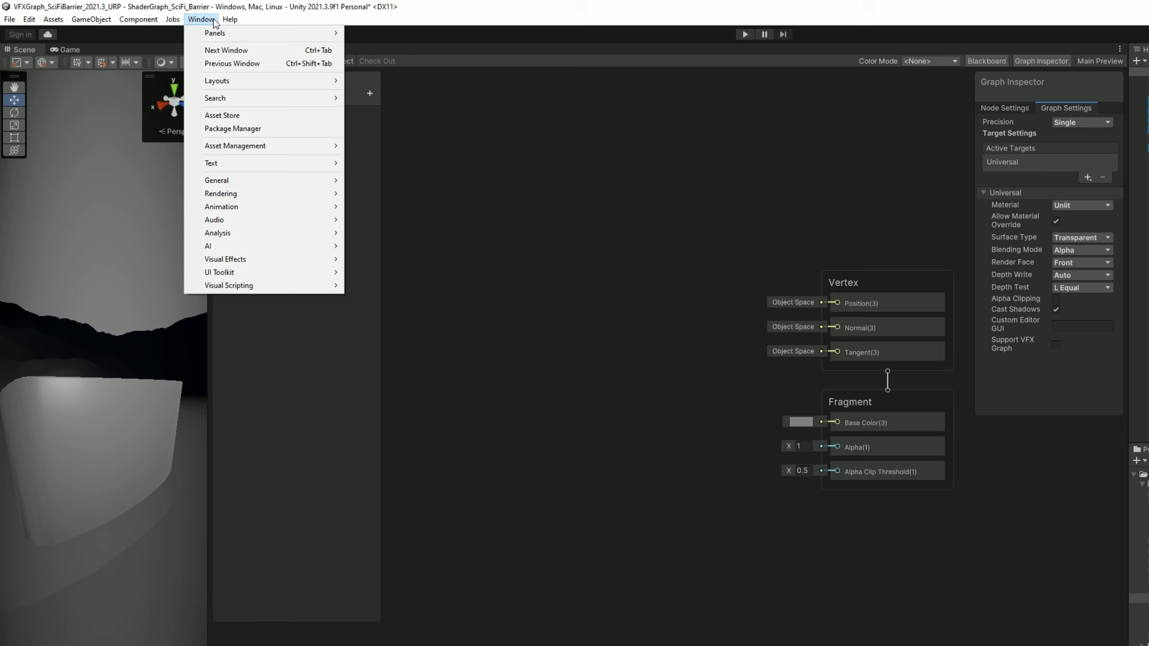
pyautogui.click(251, 128)
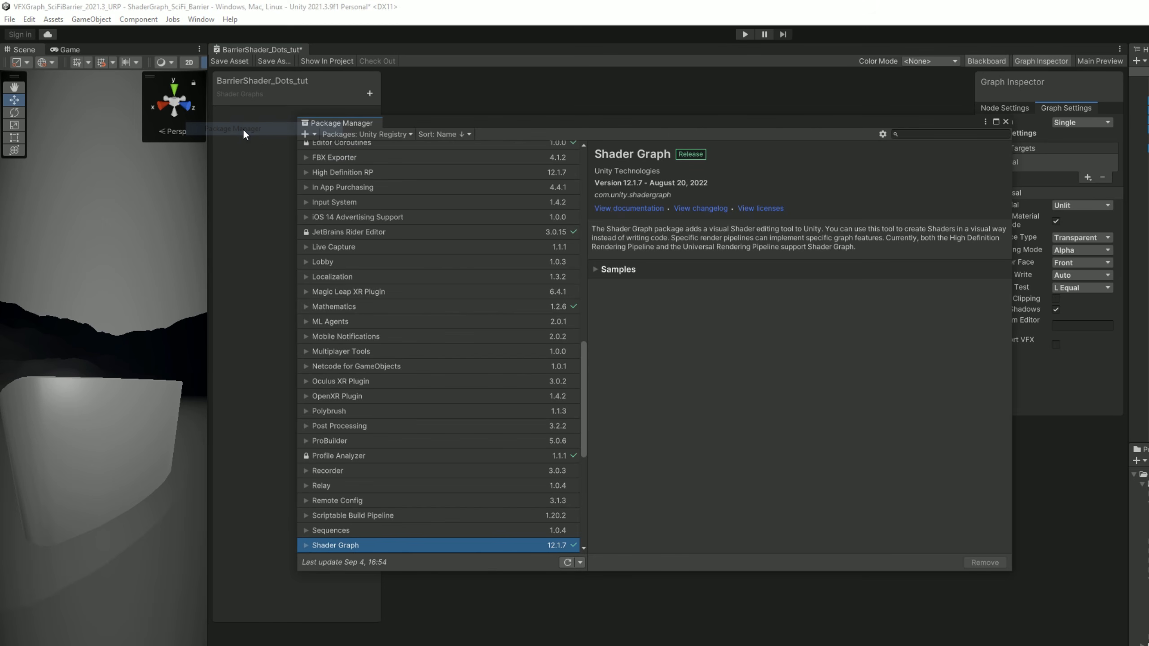
pyautogui.click(608, 271)
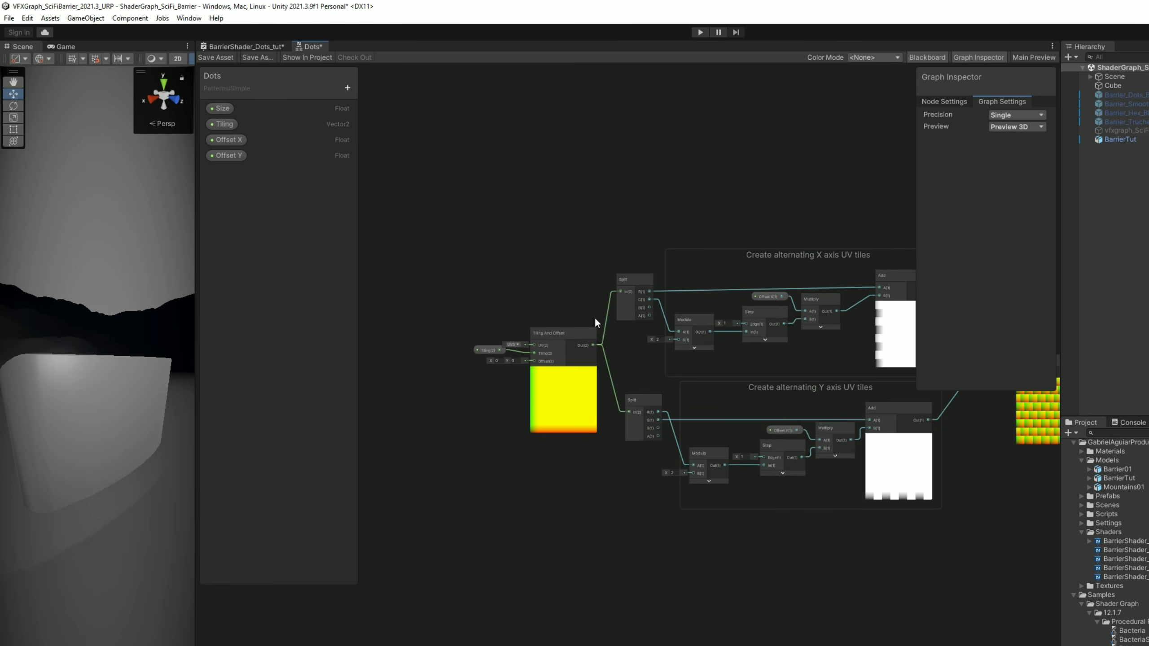
pyautogui.scroll(2, 594, 309)
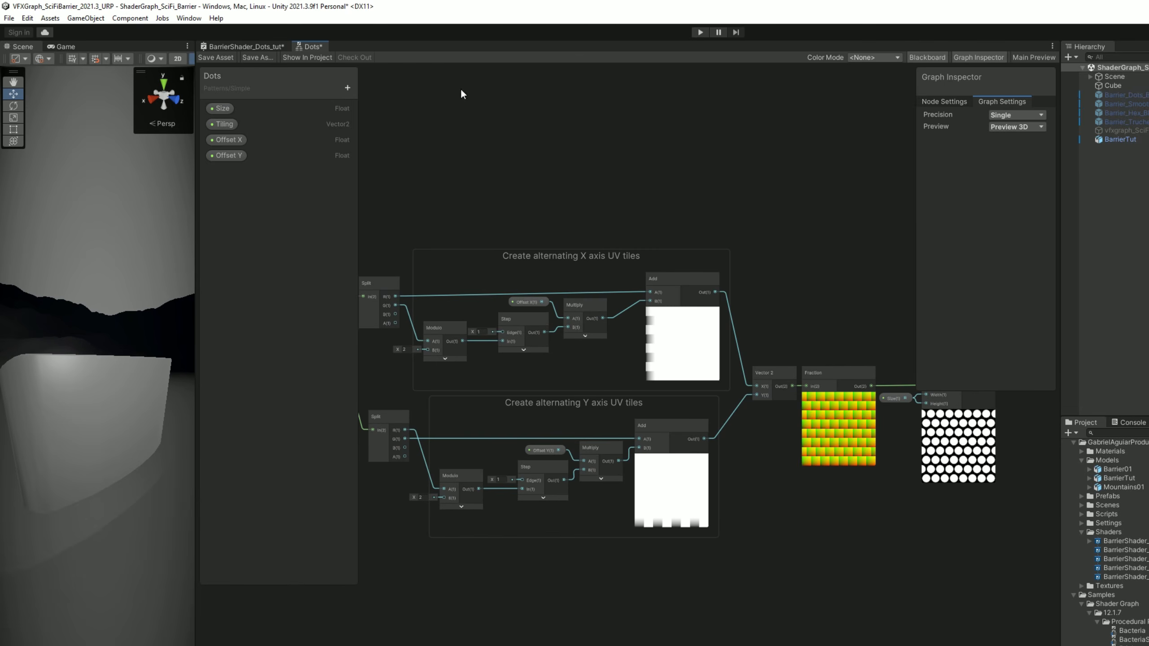
pyautogui.middleClick(308, 46)
# Add a Dots pattern node to BarrierShader_Dots_tut, to the left of the Fragment block.
pyautogui.click(745, 427)
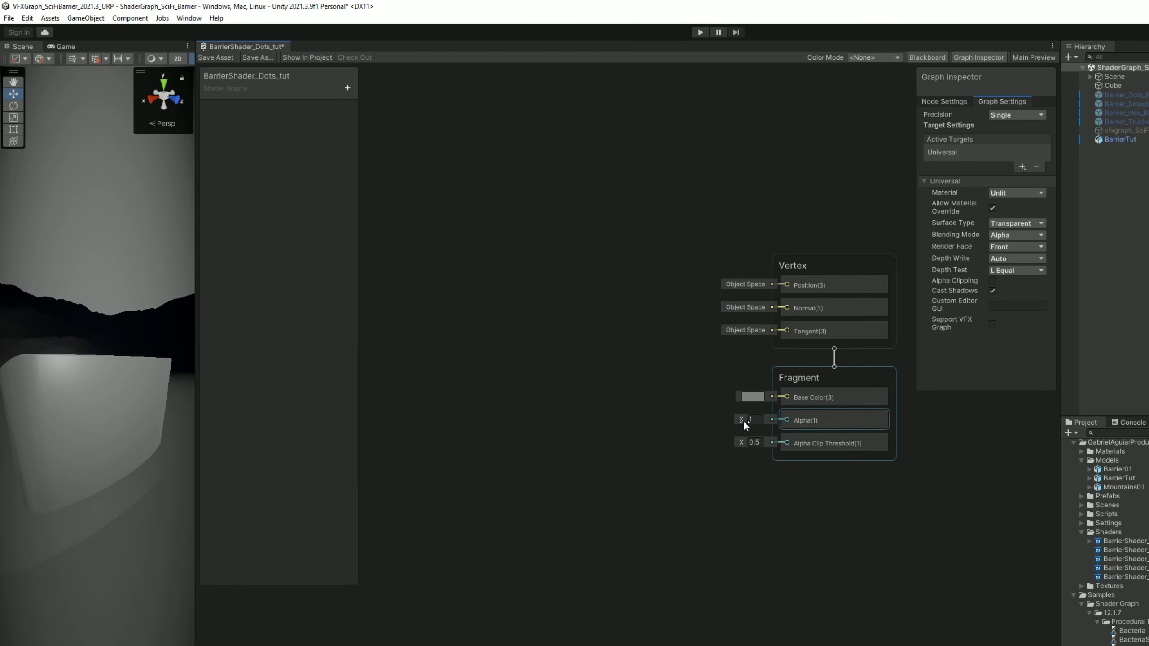
pyautogui.moveTo(558, 393); pyautogui.dragTo(671, 417, button='middle')
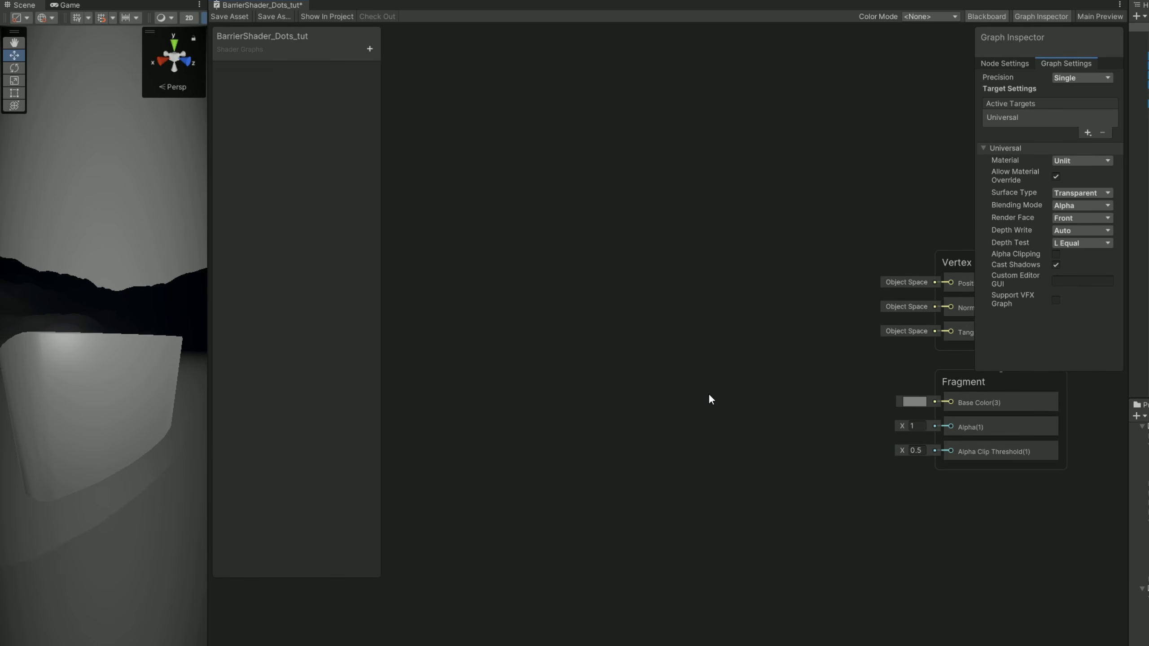
pyautogui.press('space')
pyautogui.write('dot')
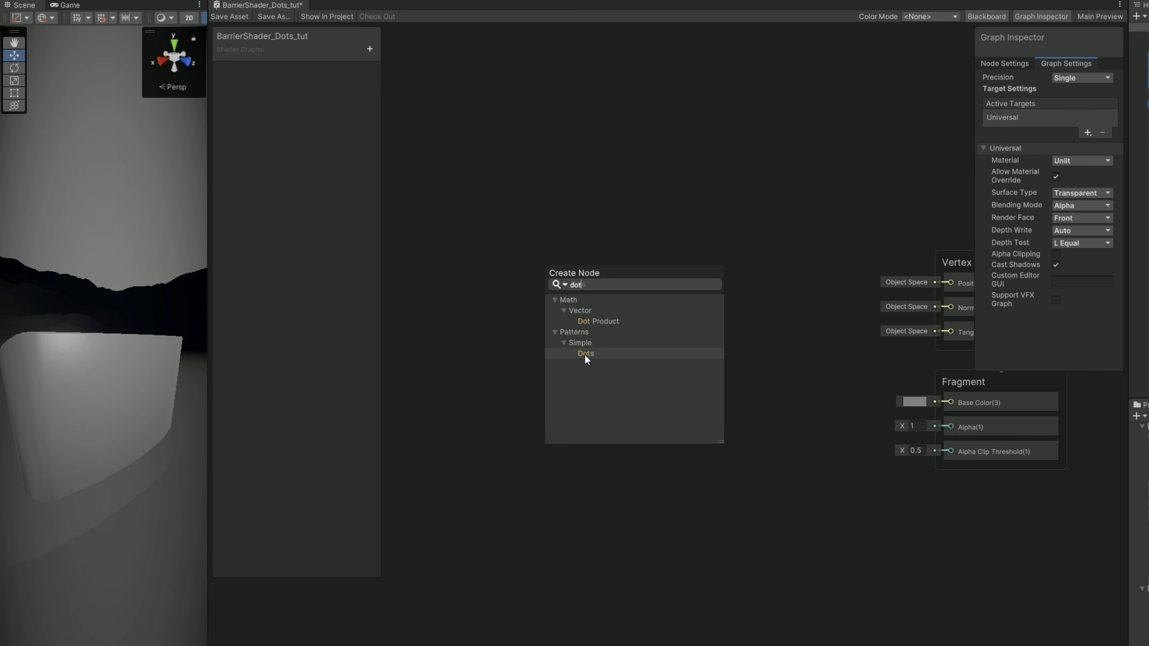
pyautogui.click(585, 354)
pyautogui.moveTo(562, 395); pyautogui.dragTo(556, 284)
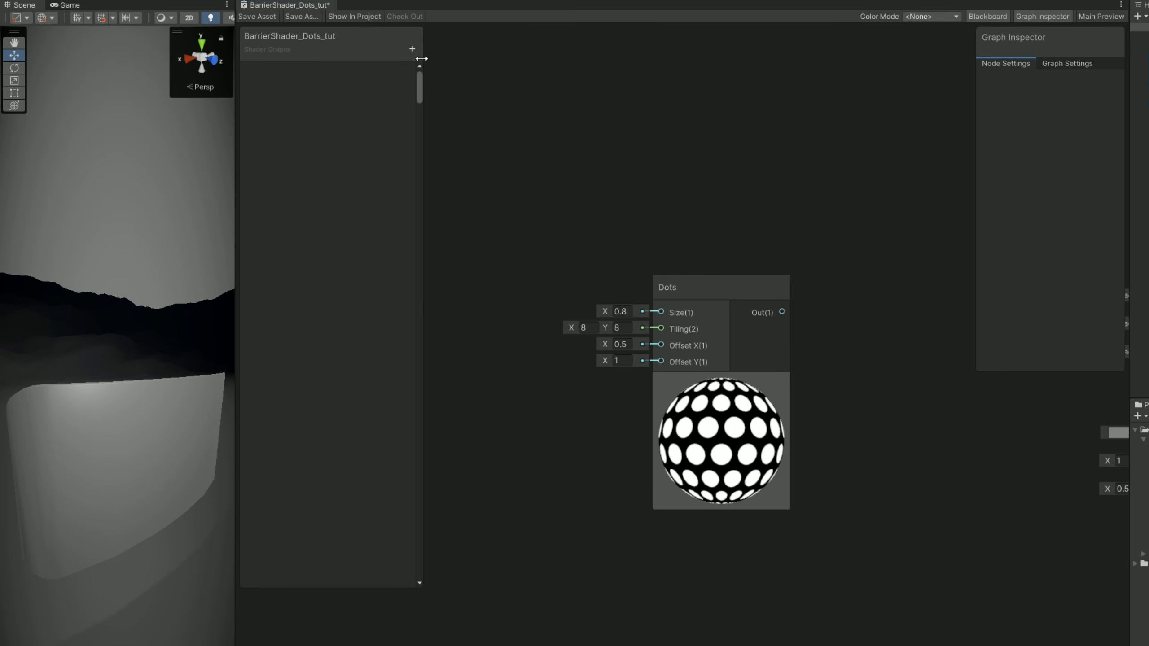
# Add a Float property named DotsSize and a Vector2 property named DotsTiling to the shader graph.
pyautogui.click(411, 48)
pyautogui.click(459, 80)
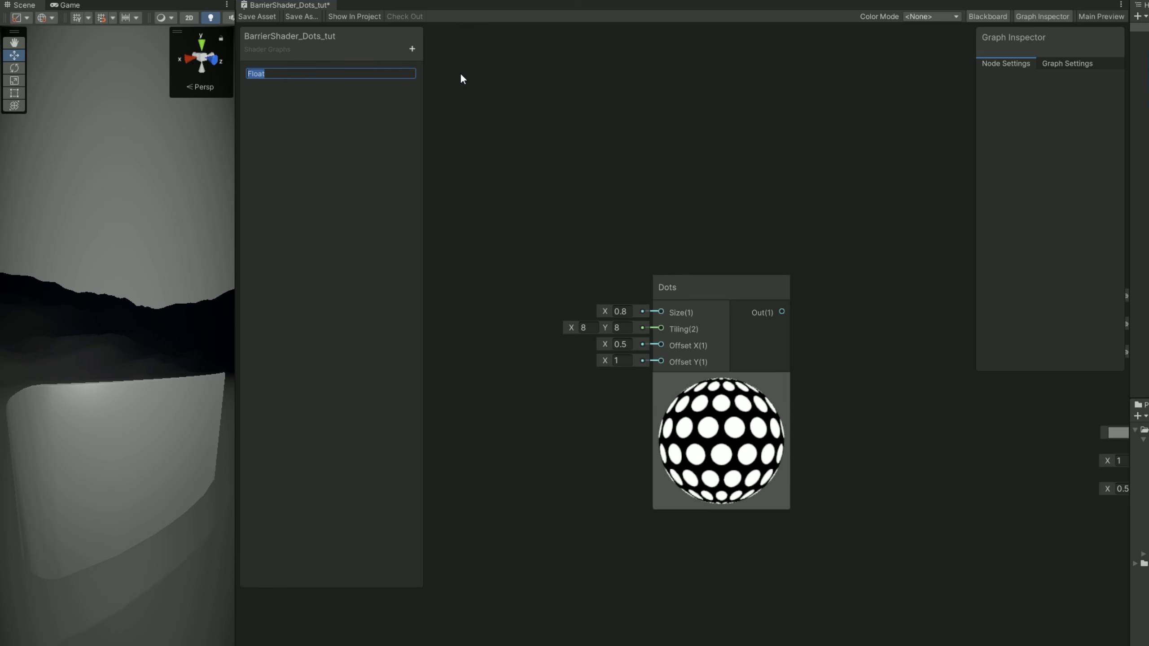
pyautogui.write('DotsSize')
pyautogui.press('Return')
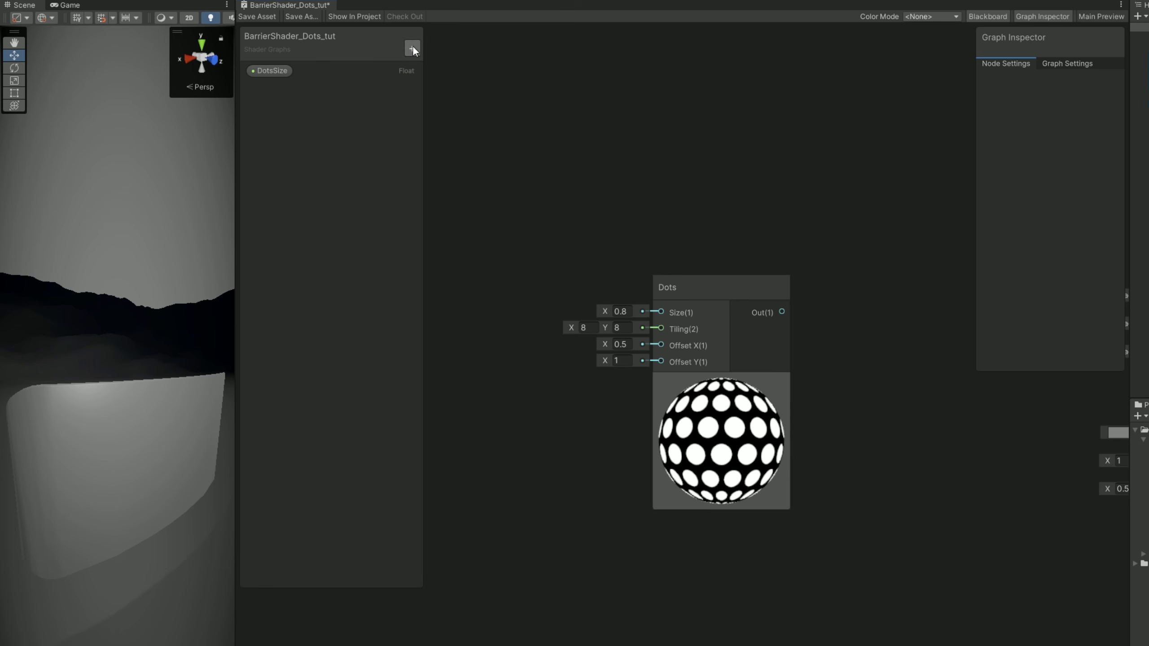
pyautogui.click(412, 48)
pyautogui.click(465, 85)
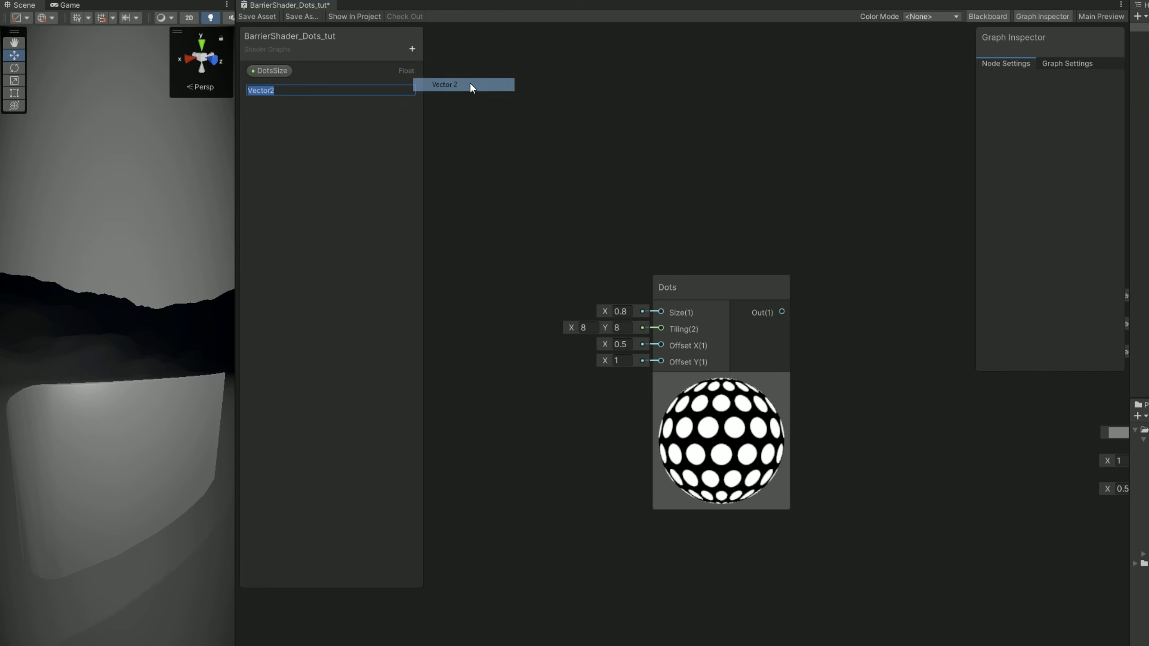
pyautogui.write('Dots')
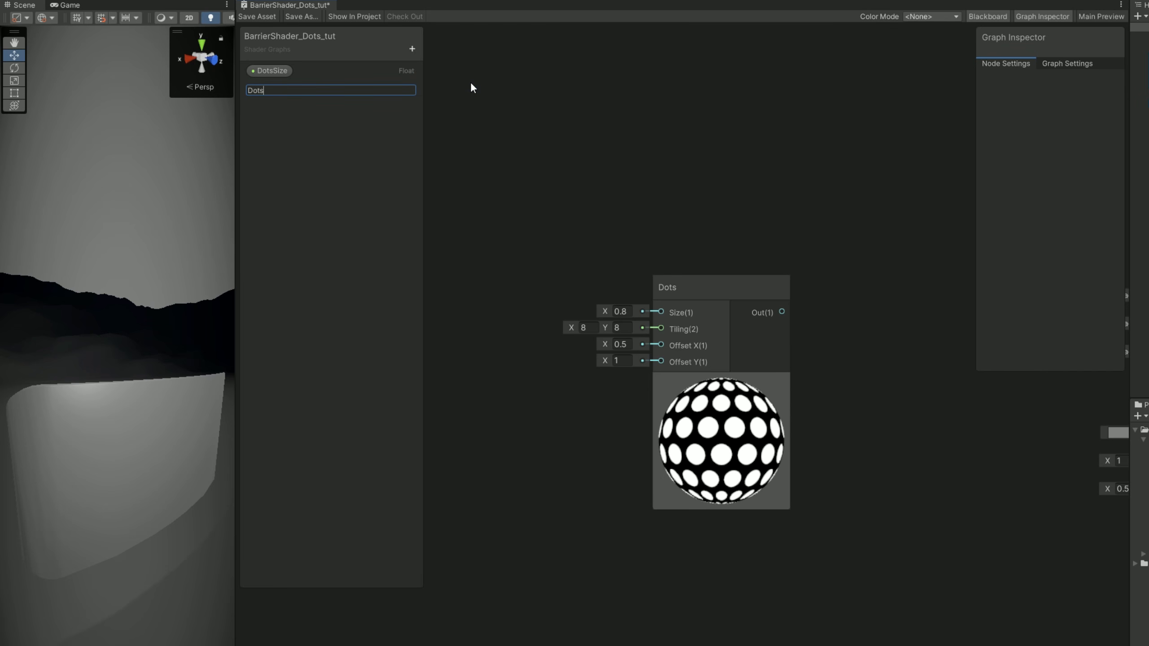
pyautogui.write('Tiling')
pyautogui.press('Return')
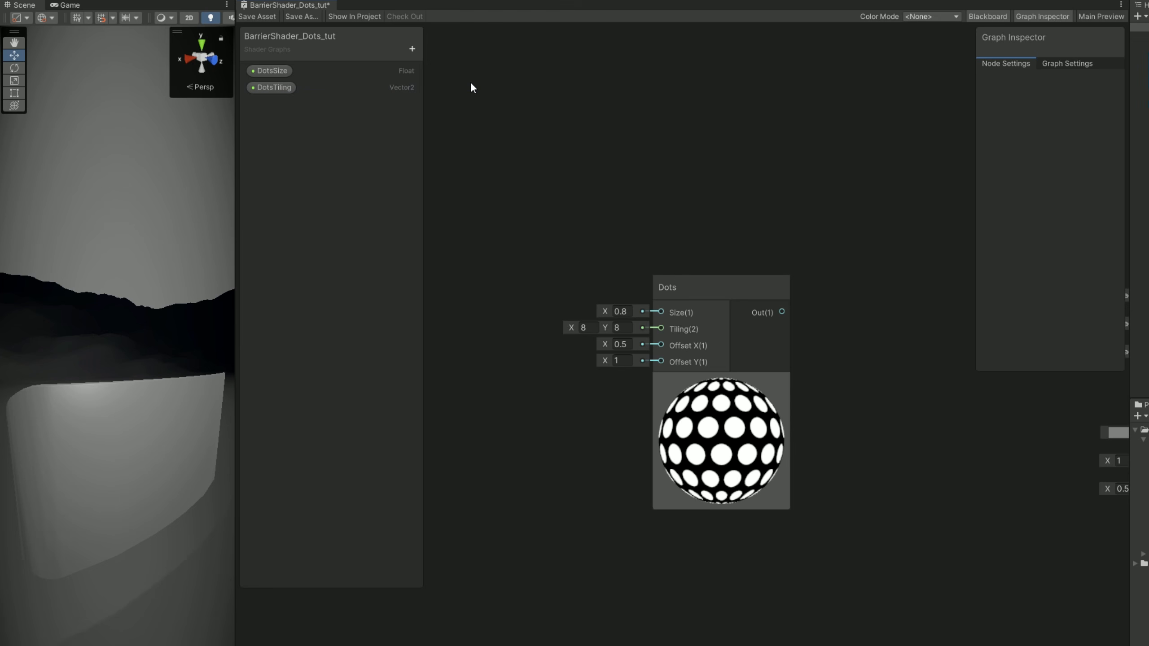
# Set the default values of DotsTiling to X 8, Y 8 and of DotsSize to 0.8.
pyautogui.click(277, 89)
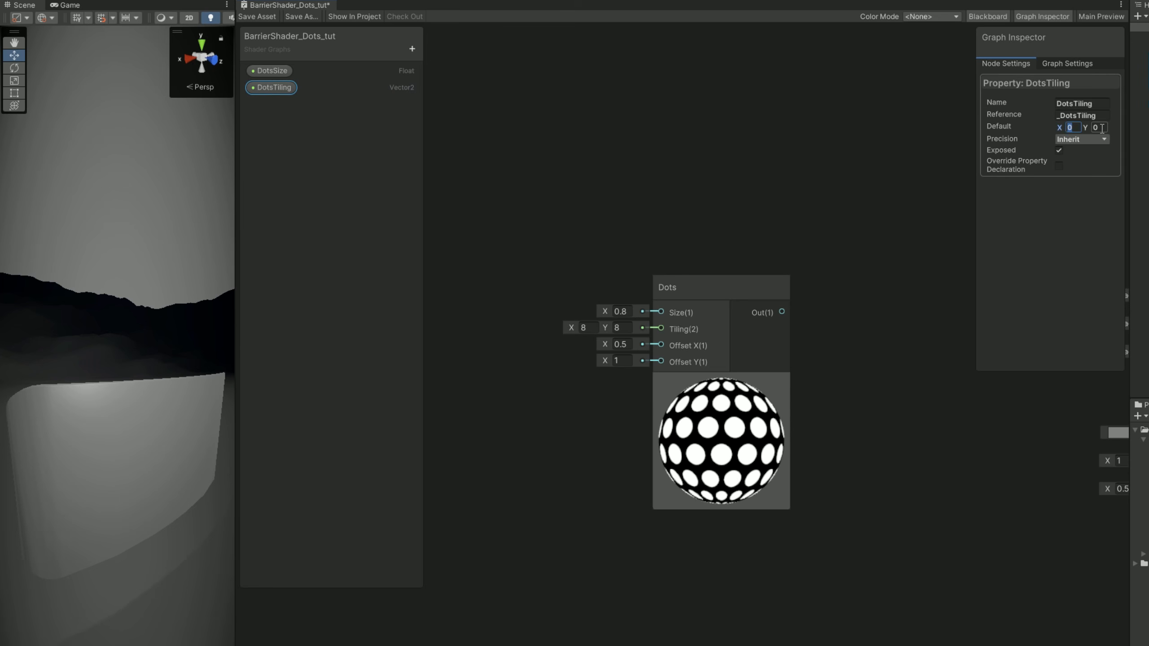
pyautogui.click(285, 74)
pyautogui.click(1093, 129)
# Connect DotsSize and DotsTiling to the Dots node's Size and Tiling inputs, and the node's output to the fragment Base Color.
pyautogui.moveTo(278, 74); pyautogui.dragTo(661, 312)
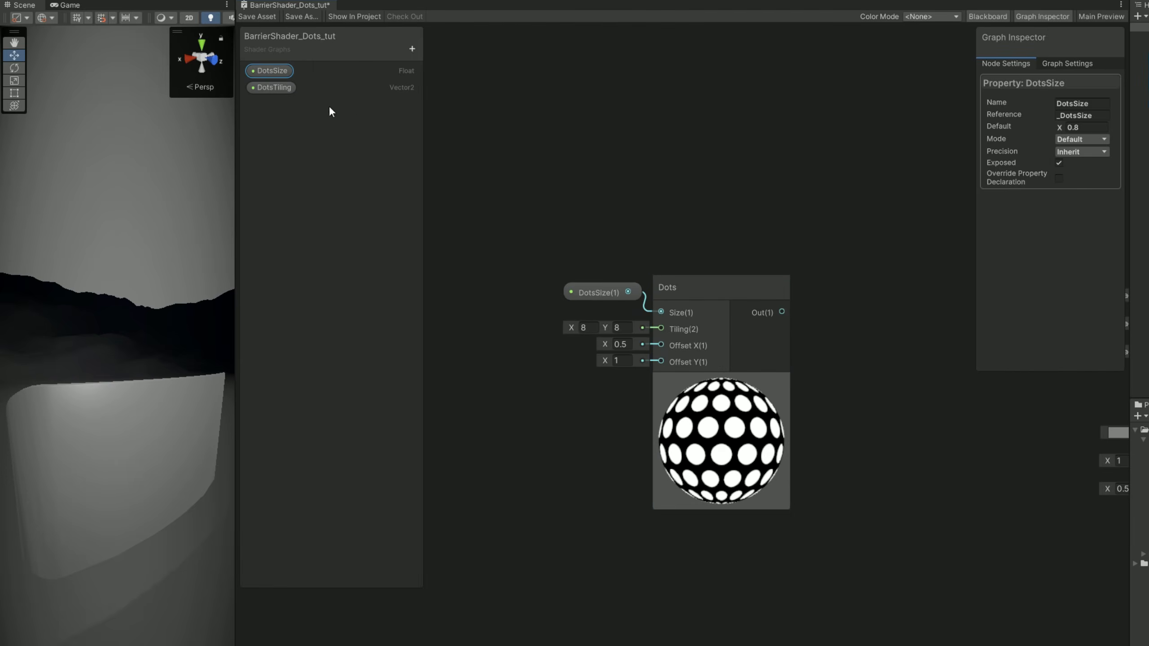
pyautogui.moveTo(271, 86); pyautogui.dragTo(661, 328)
pyautogui.moveTo(587, 322); pyautogui.dragTo(604, 324)
pyautogui.moveTo(857, 402); pyautogui.dragTo(689, 435, button='middle')
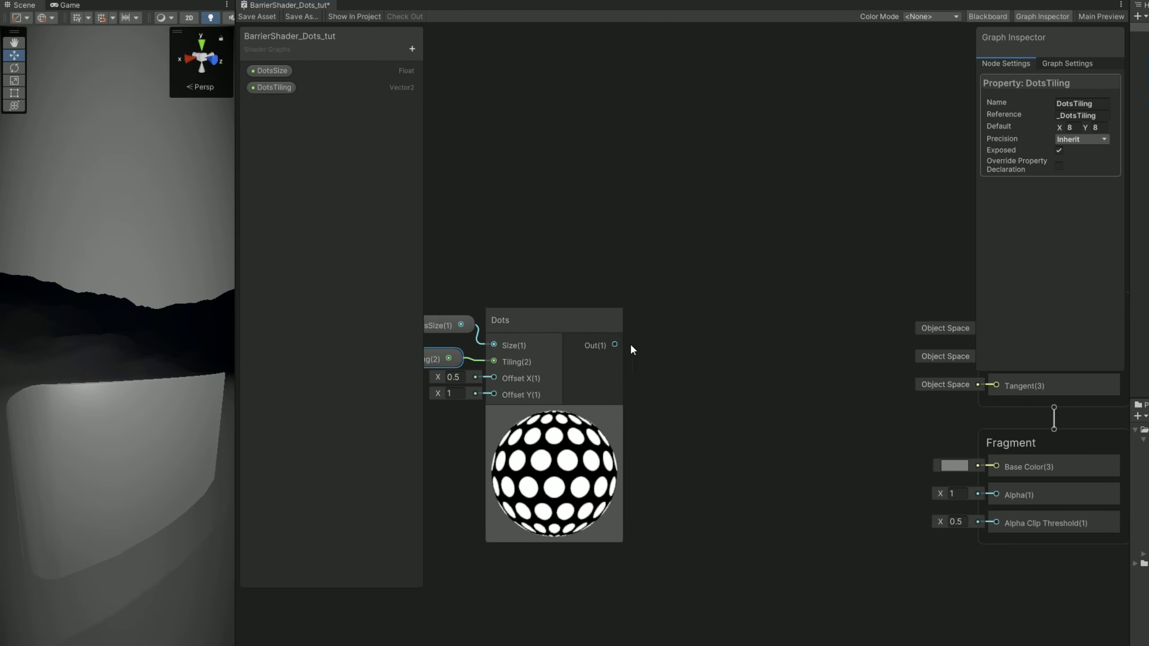
pyautogui.moveTo(603, 346); pyautogui.dragTo(996, 467)
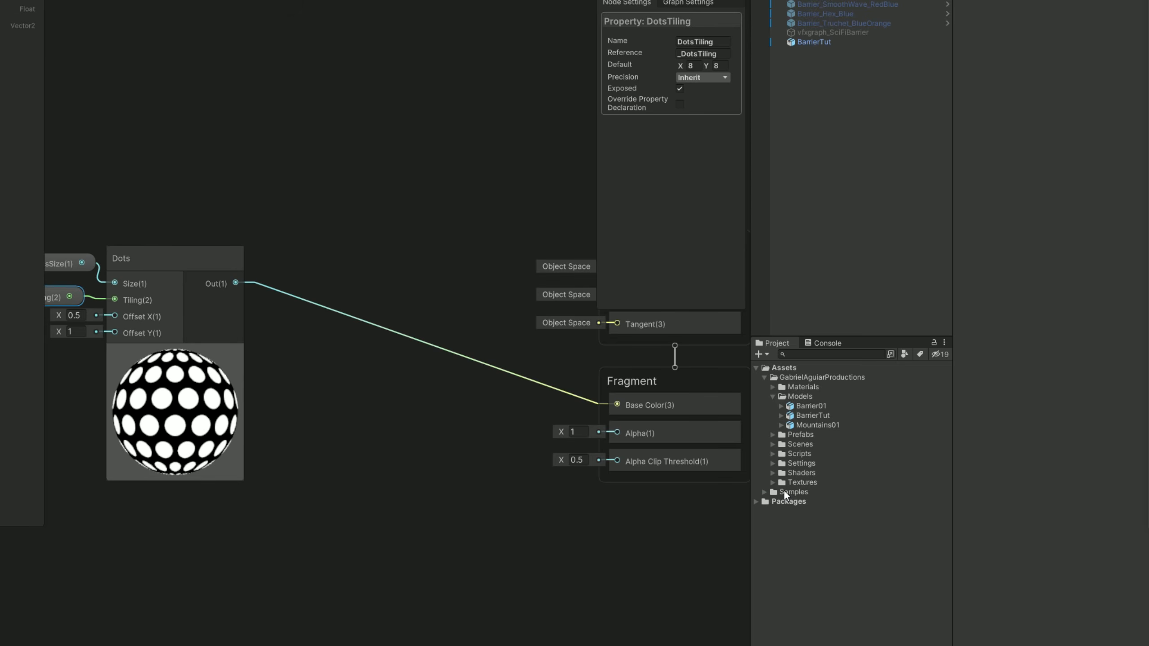
# Create a material from the BarrierShader_Dots_tut shader graph and assign it to the BarrierTut mesh.
pyautogui.click(773, 474)
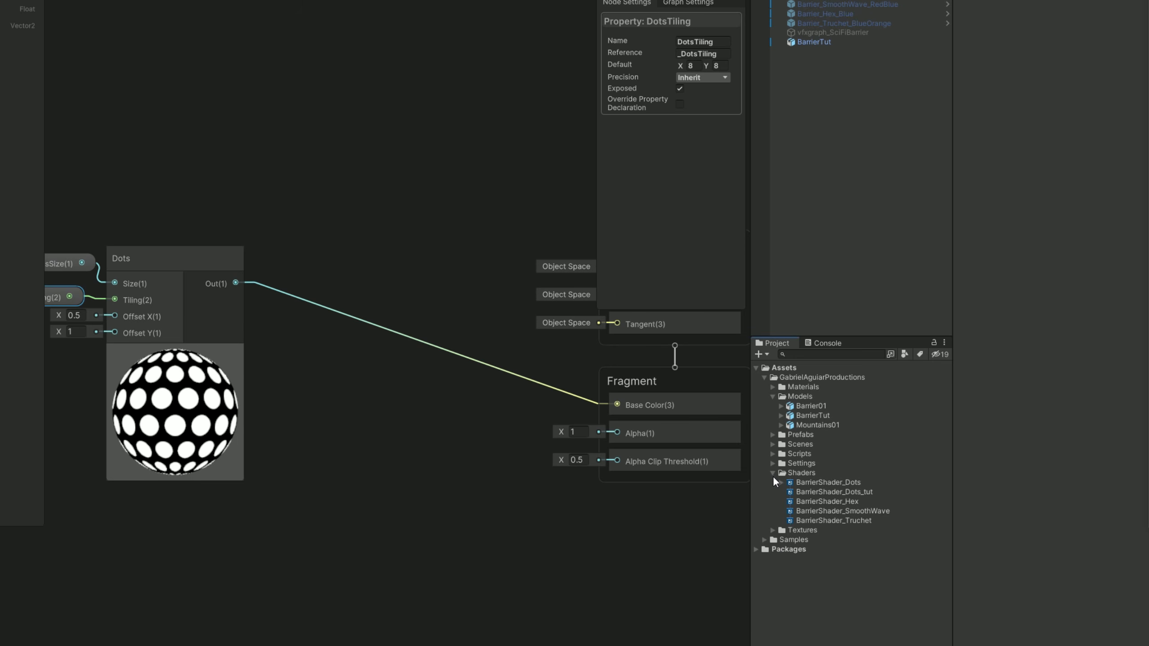
pyautogui.click(868, 492)
pyautogui.rightClick(867, 492)
pyautogui.moveTo(933, 169)
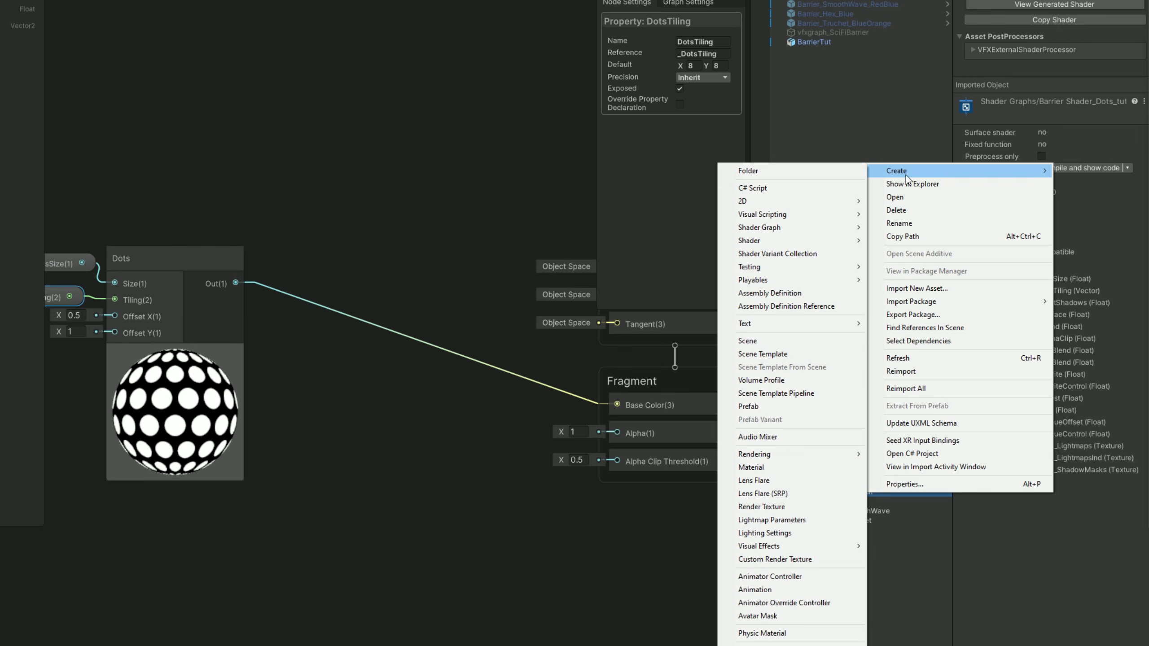
pyautogui.click(751, 467)
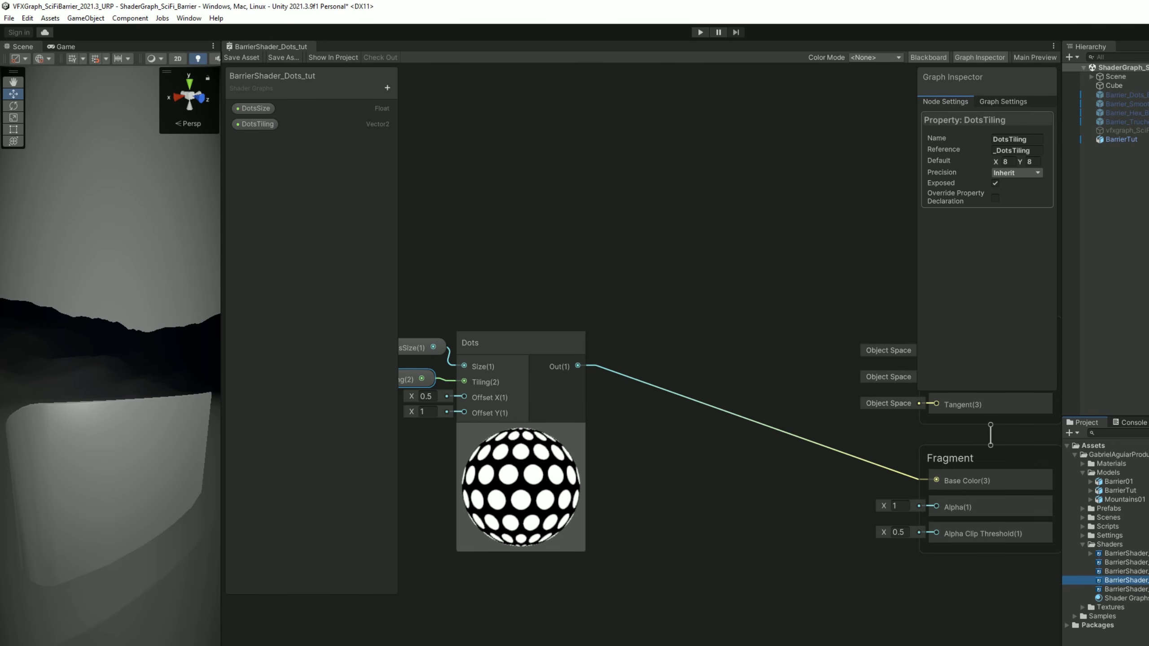
pyautogui.moveTo(1122, 598); pyautogui.dragTo(1117, 145)
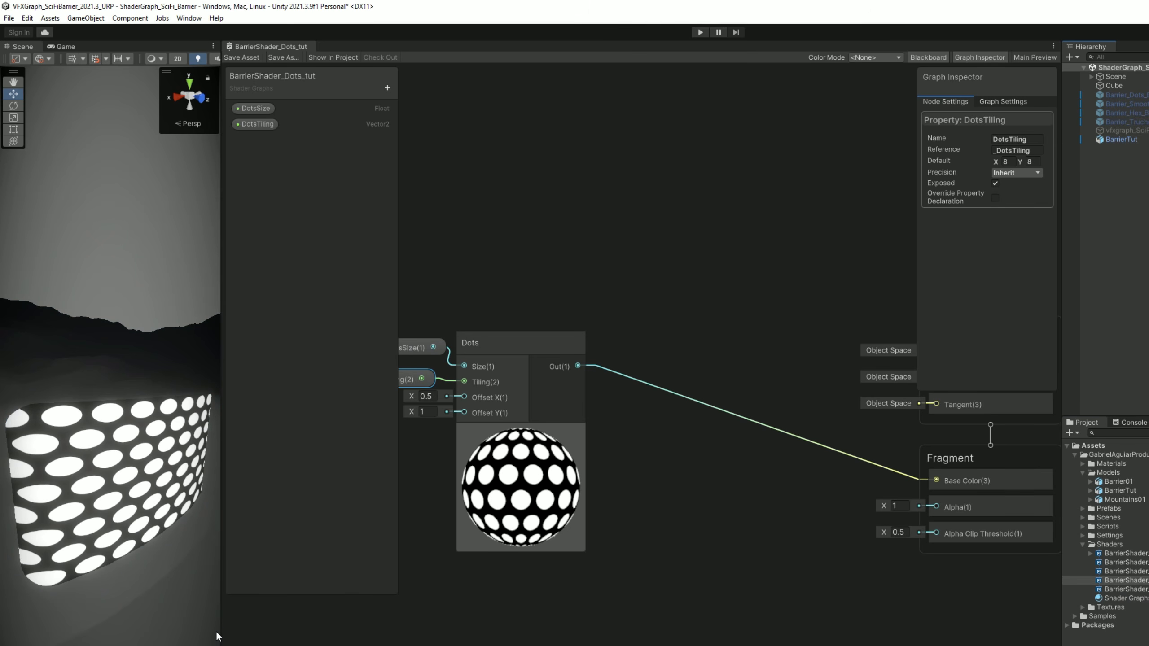
# Set the BarrierTut material's DotsTiling to X 25, Y 16 and its Blending Mode to Additive.
pyautogui.moveTo(220, 631); pyautogui.dragTo(924, 559)
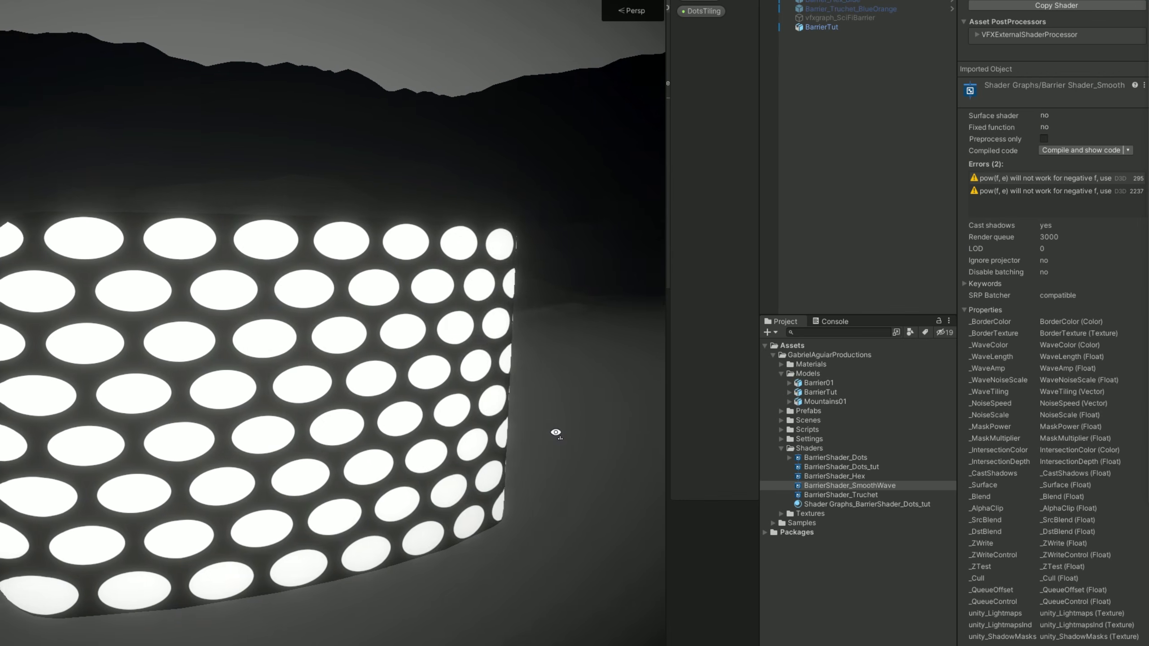
pyautogui.click(828, 26)
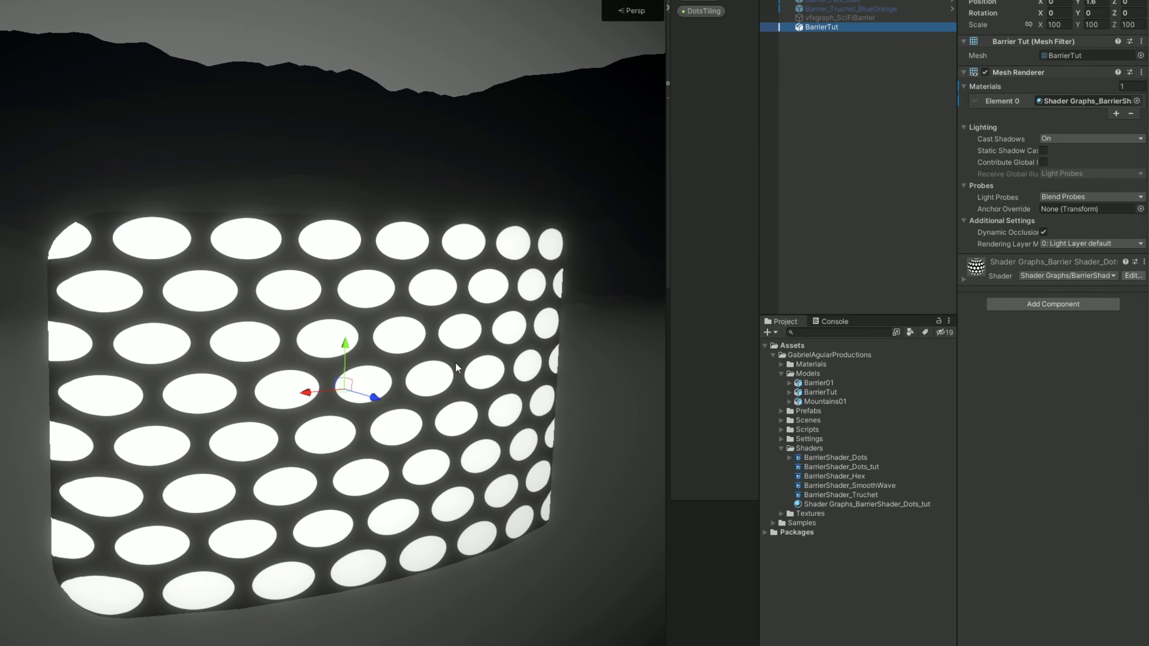
pyautogui.click(965, 280)
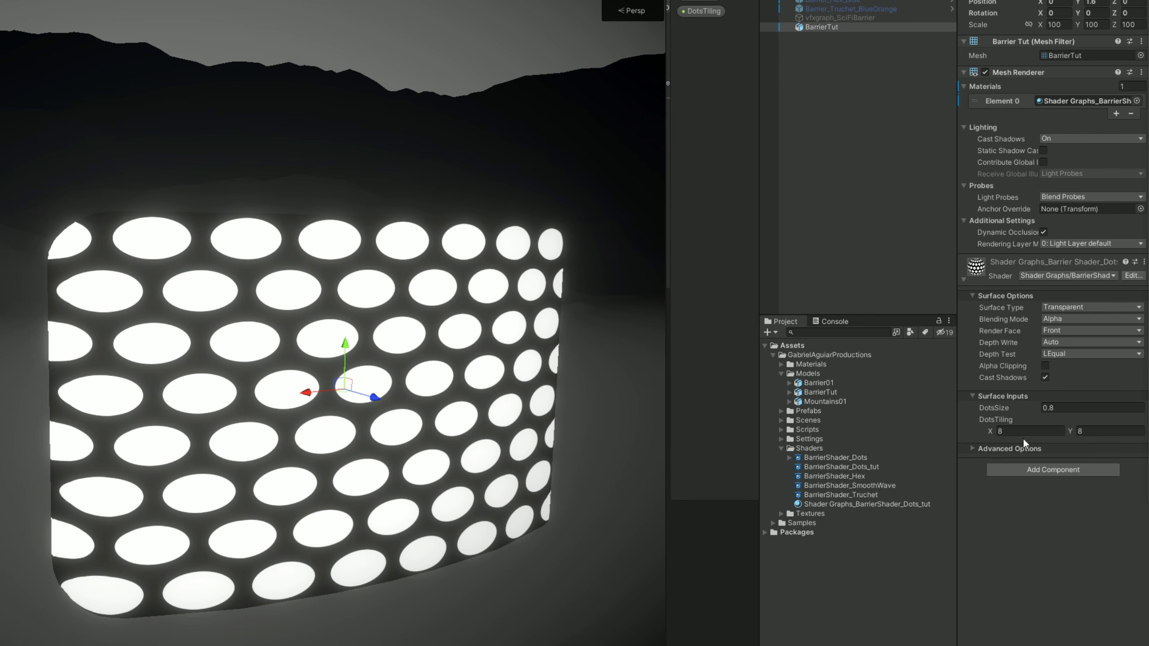
pyautogui.write('25')
pyautogui.press('Tab')
pyautogui.write('16')
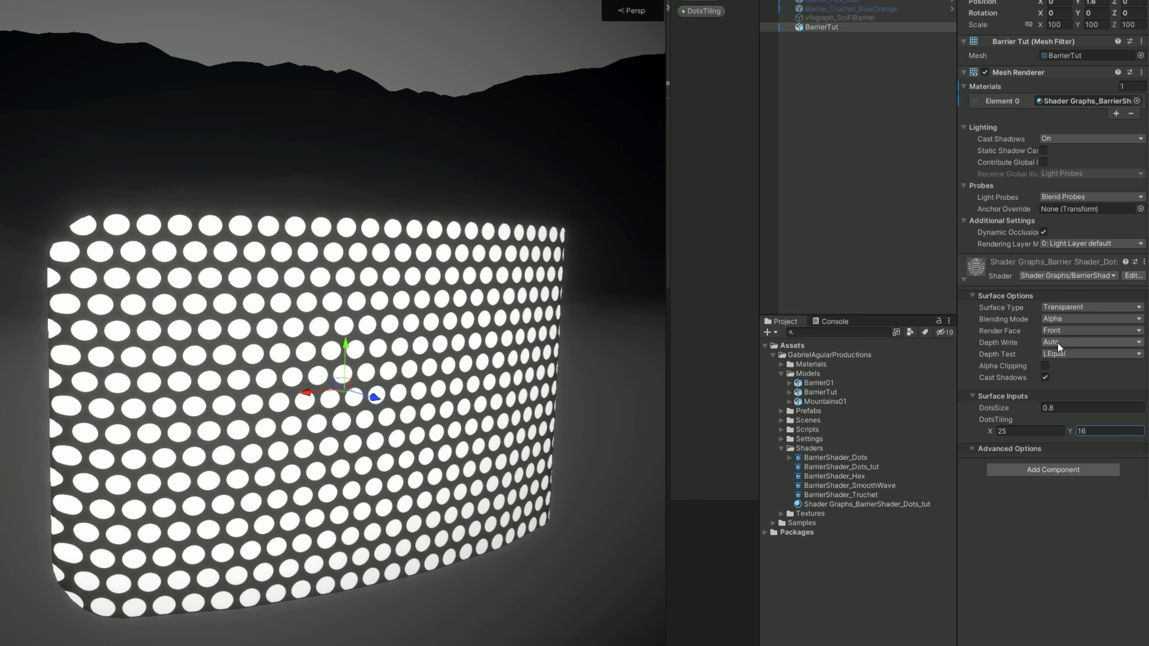
pyautogui.click(1083, 317)
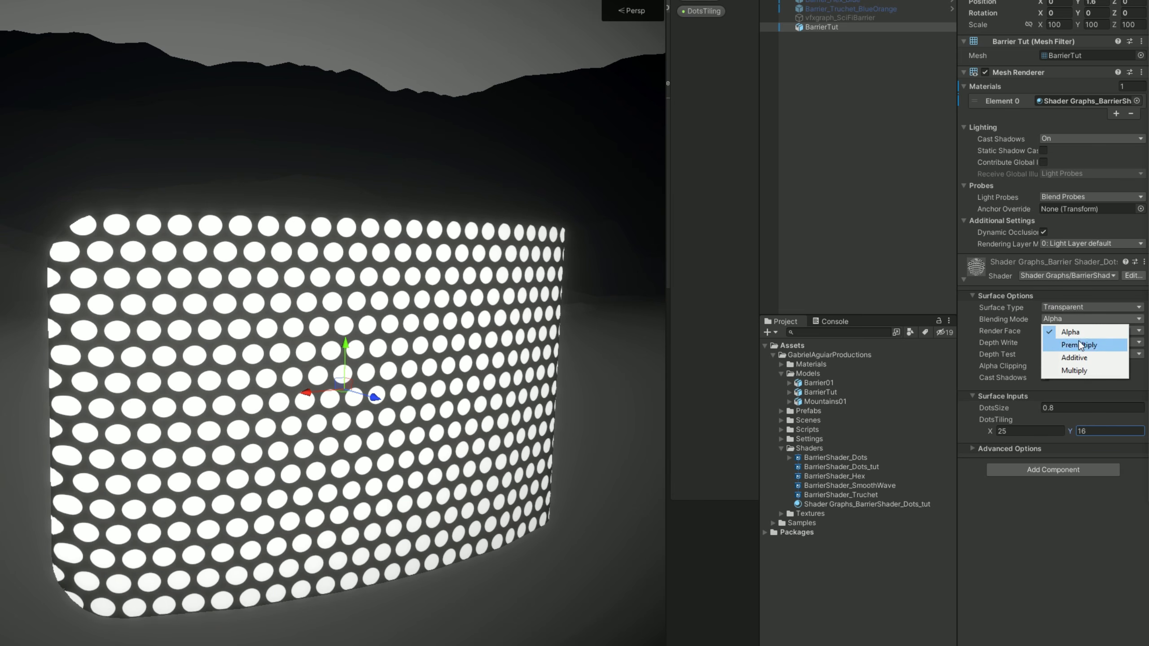
pyautogui.click(1077, 358)
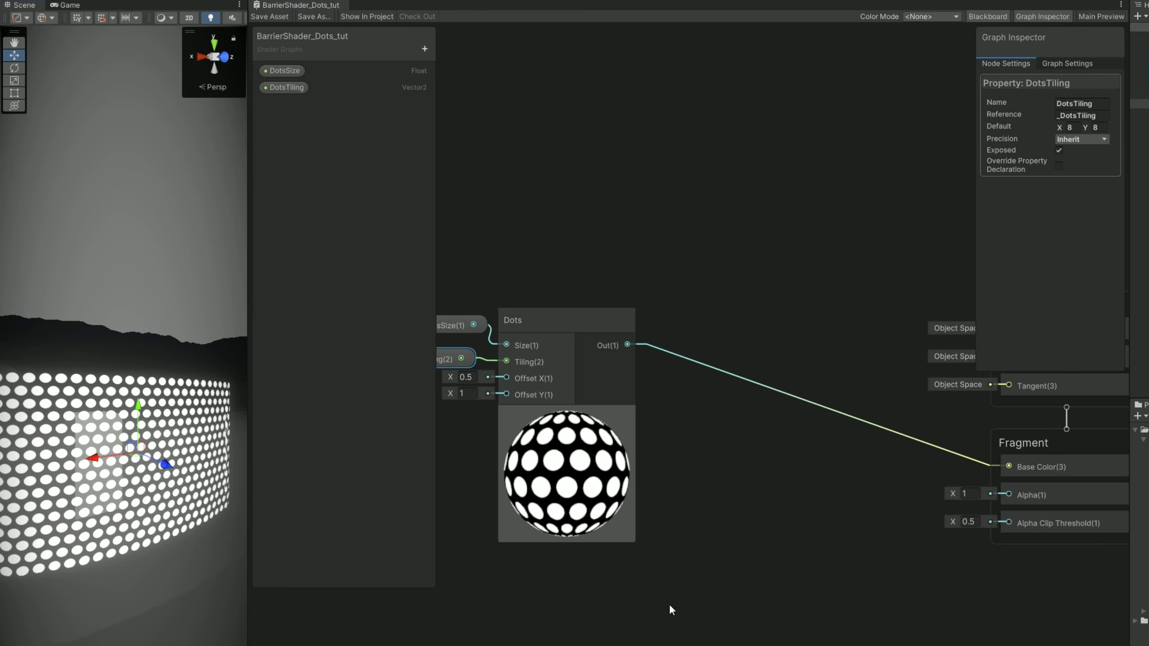
# Add a Multiply node with the Dots node's output connected to its A input.
pyautogui.moveTo(688, 288); pyautogui.dragTo(795, 499)
pyautogui.write('mul')
pyautogui.press('Return')
# Add a Simple Noise node below the Dots node and set its Scale to 30.
pyautogui.moveTo(641, 567); pyautogui.dragTo(732, 486, button='middle')
pyautogui.press('space')
pyautogui.write('simple noise')
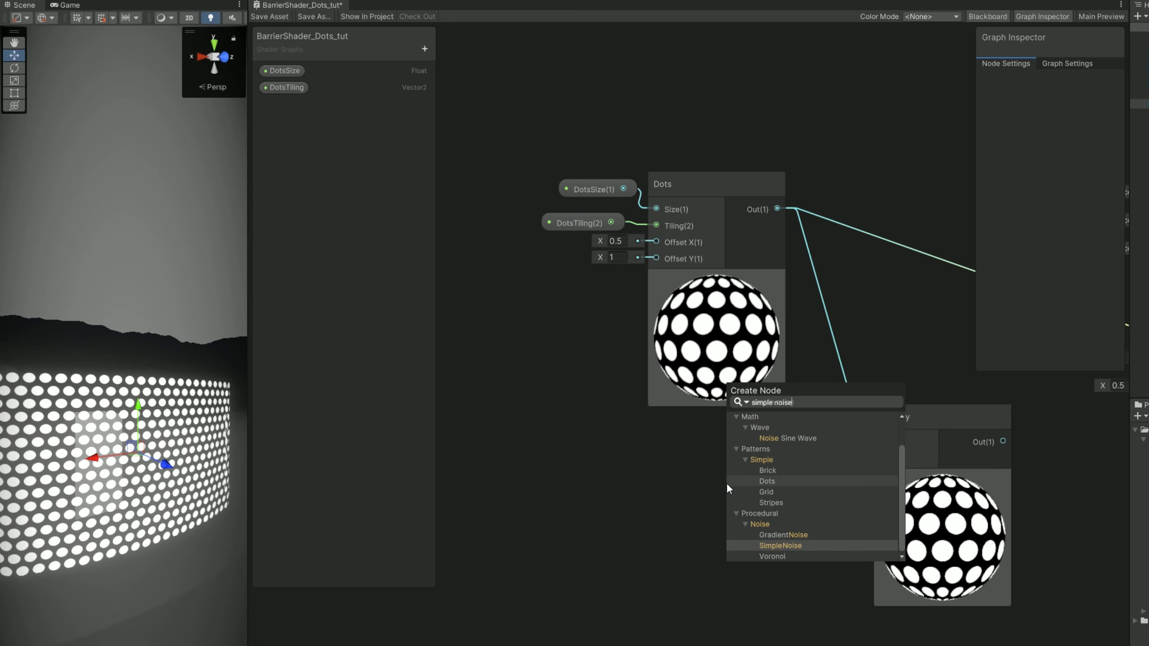
pyautogui.click(789, 544)
pyautogui.moveTo(793, 514); pyautogui.dragTo(708, 465)
pyautogui.click(612, 499)
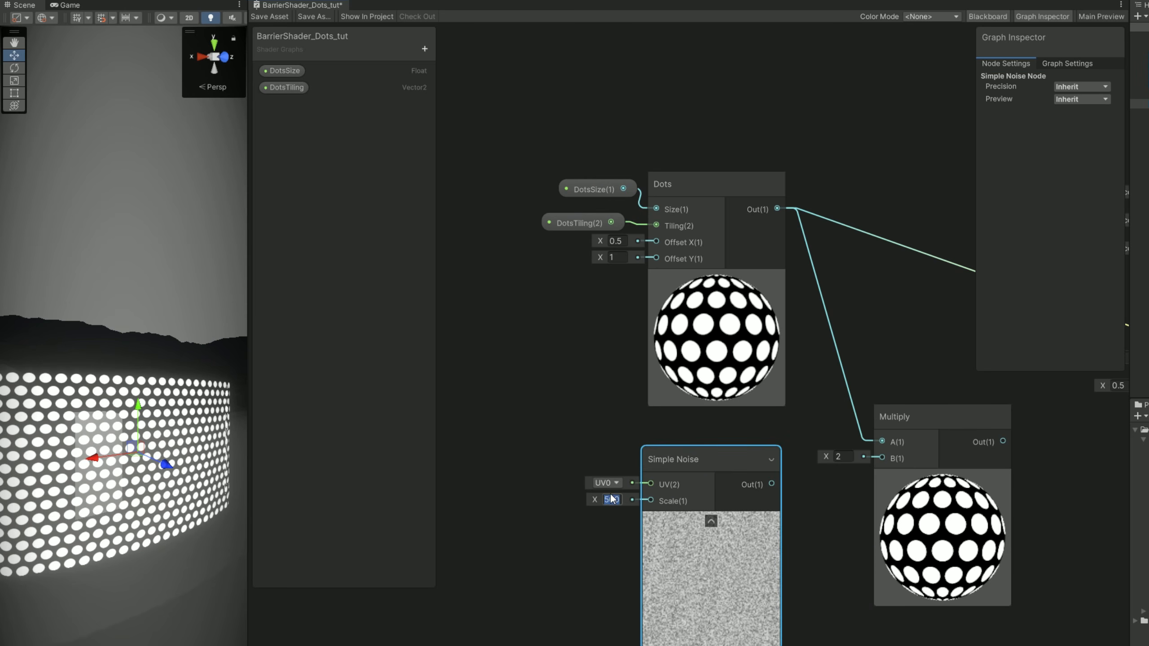
pyautogui.write('30')
# Add a Float property named DotsNoiseScale with default 30 and connect it to the Simple Noise node's Scale input.
pyautogui.click(424, 48)
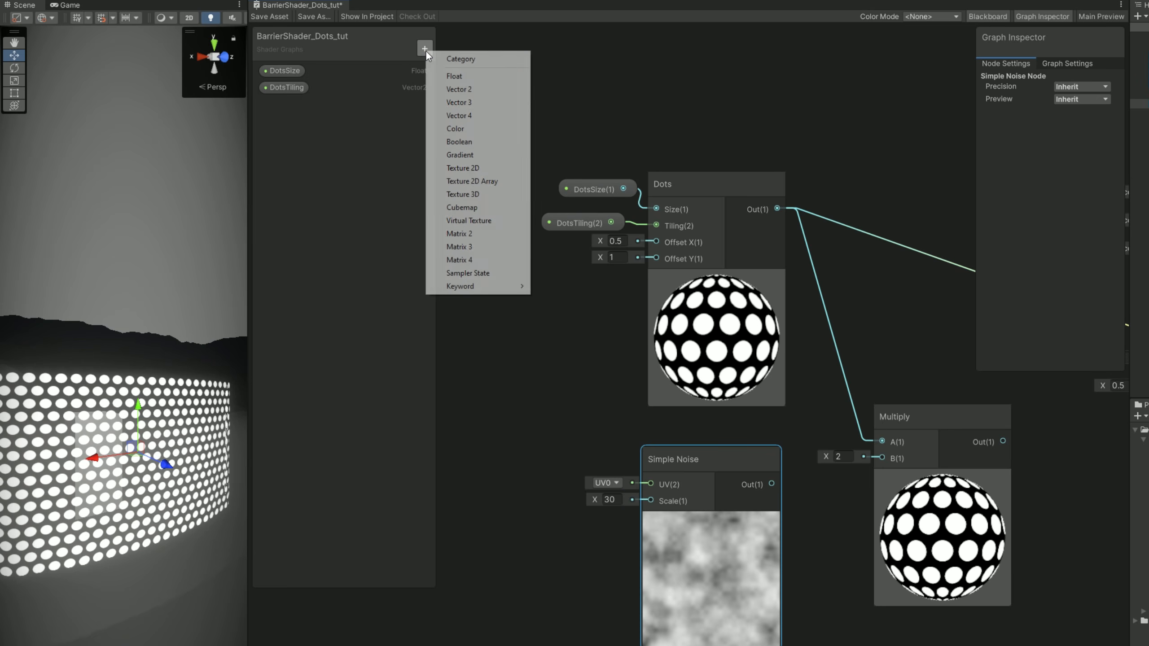
pyautogui.click(448, 75)
pyautogui.write('DotsNoiseScale')
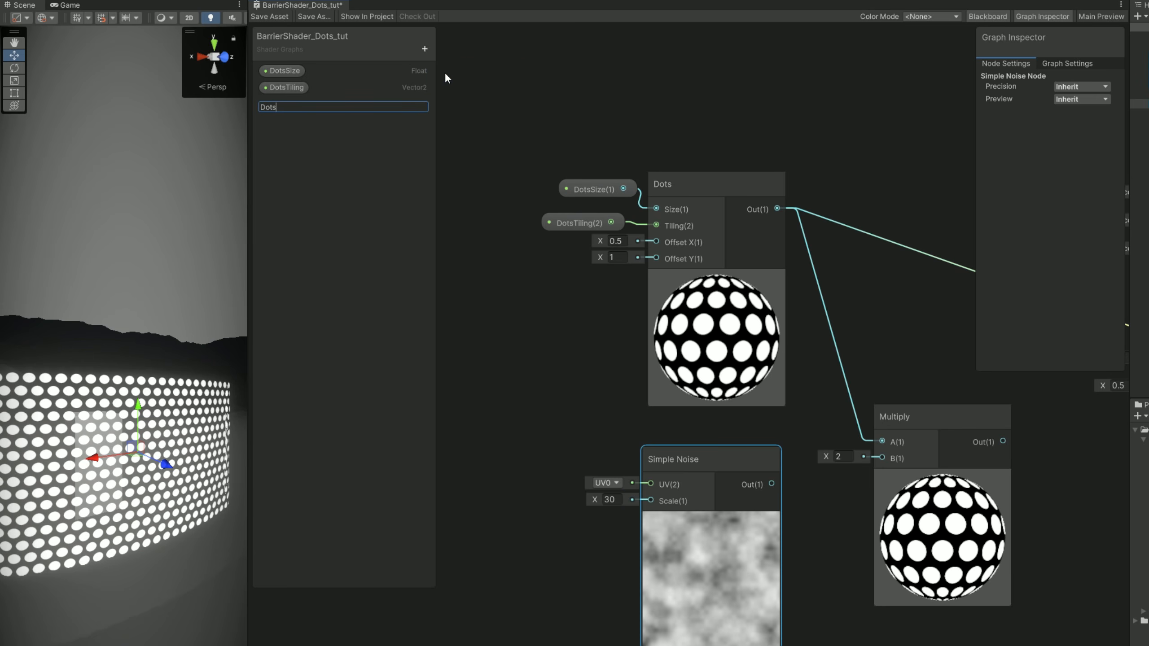
pyautogui.press('Return')
pyautogui.click(1071, 126)
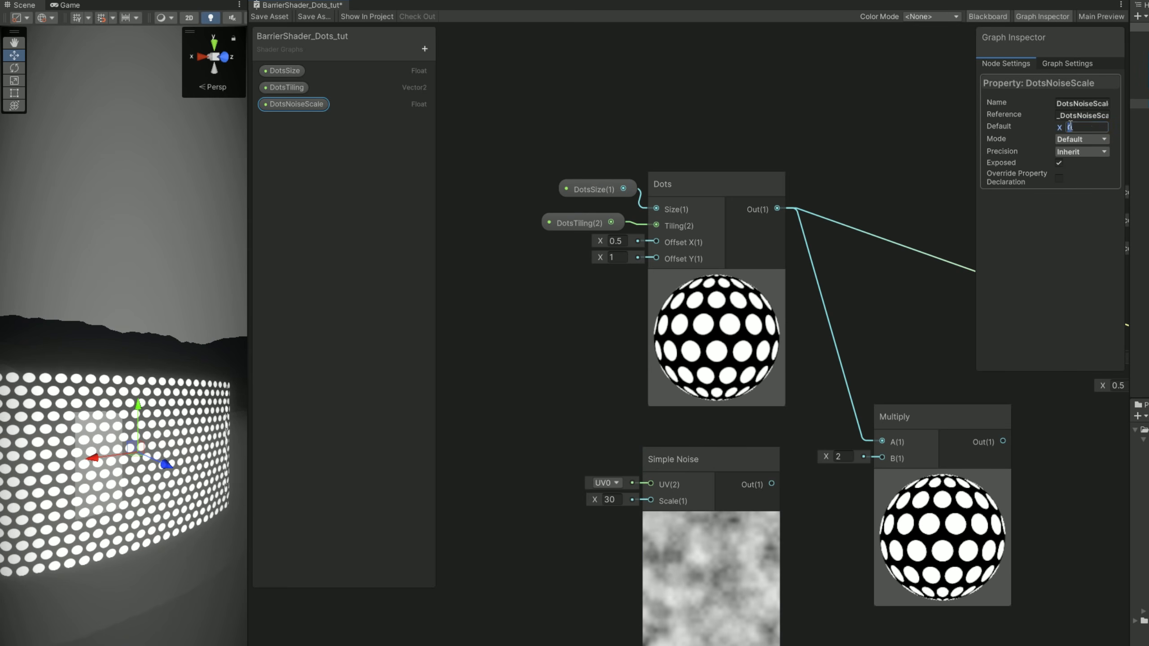
pyautogui.moveTo(296, 105); pyautogui.dragTo(542, 526)
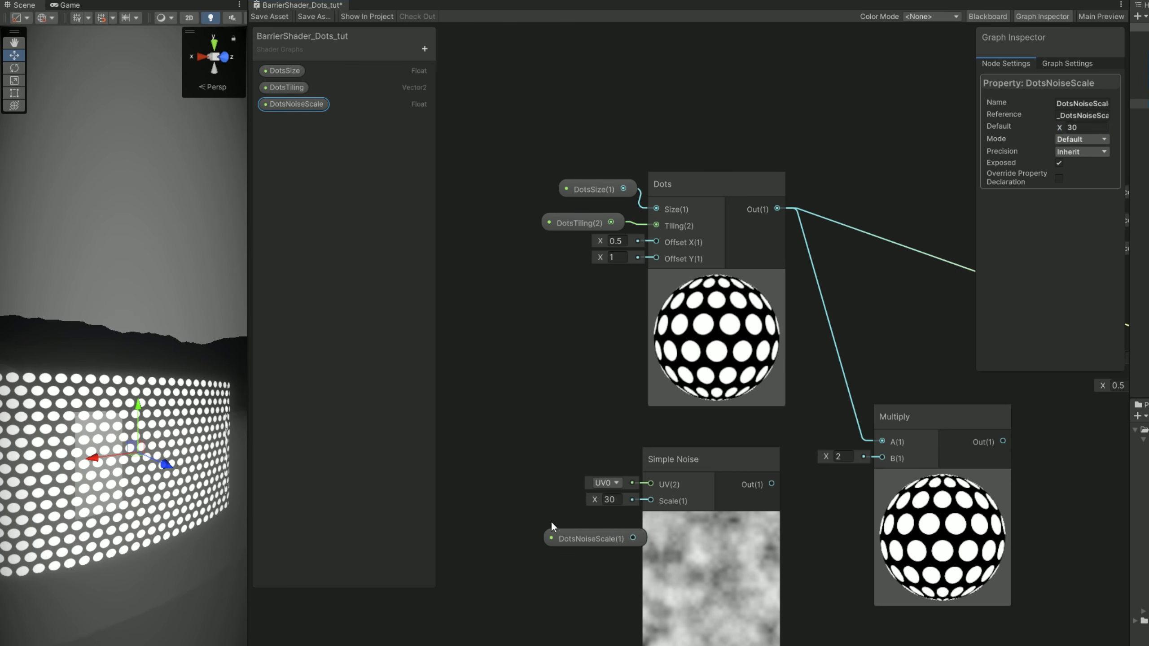
pyautogui.moveTo(632, 538); pyautogui.dragTo(580, 529)
# Connect Simple Noise to Multiply's B input and the Multiply output to the fragment Base Color, and save the shader asset.
pyautogui.moveTo(771, 484); pyautogui.dragTo(882, 458)
pyautogui.moveTo(928, 391); pyautogui.dragTo(853, 401, button='middle')
pyautogui.moveTo(866, 426); pyautogui.dragTo(848, 400)
pyautogui.moveTo(902, 415); pyautogui.dragTo(730, 451, button='middle')
pyautogui.moveTo(731, 451); pyautogui.dragTo(906, 374)
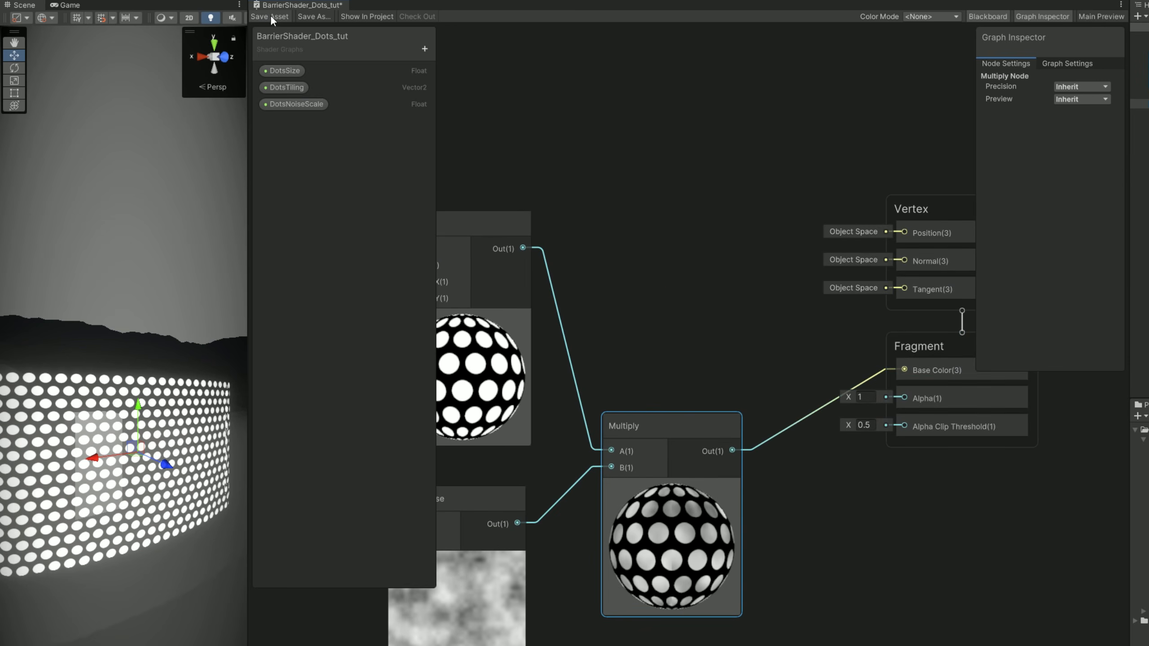
pyautogui.moveTo(176, 376); pyautogui.dragTo(118, 405, button='right')
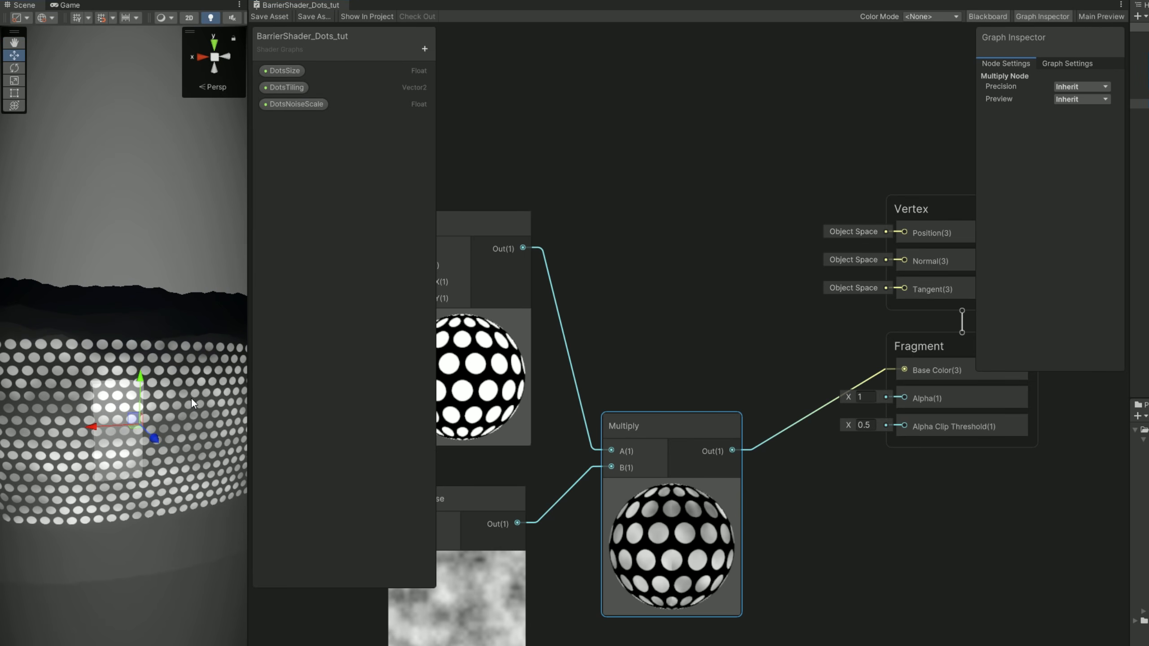
# Group the dots, noise, property and Multiply nodes under the title DOTS PATTERN and move the group away from the Fragment block.
pyautogui.scroll(-2, 566, 519)
pyautogui.moveTo(571, 524); pyautogui.dragTo(844, 497, button='middle')
pyautogui.click(928, 634)
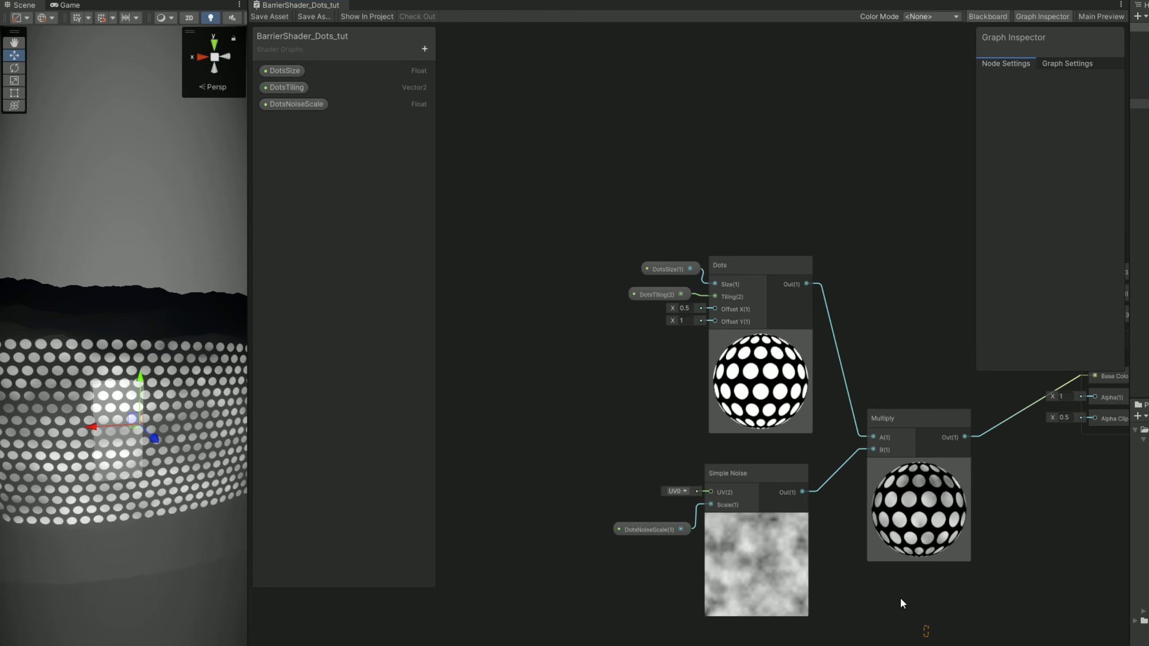
pyautogui.moveTo(630, 240); pyautogui.dragTo(628, 237)
pyautogui.rightClick(729, 265)
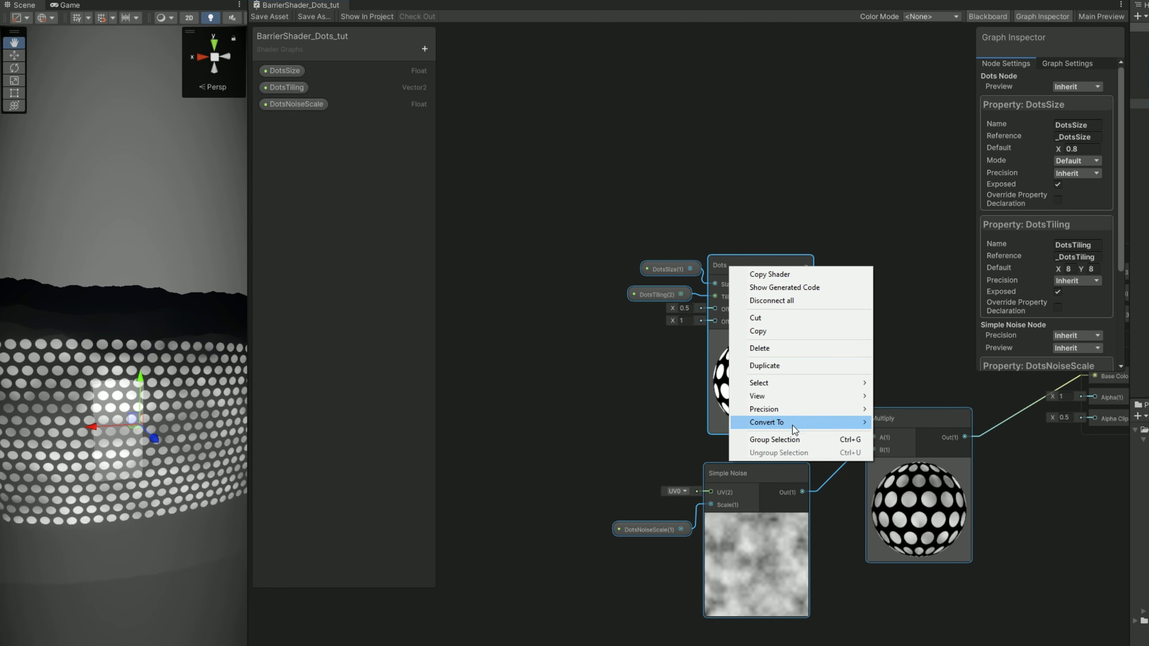
pyautogui.click(793, 438)
pyautogui.write('D')
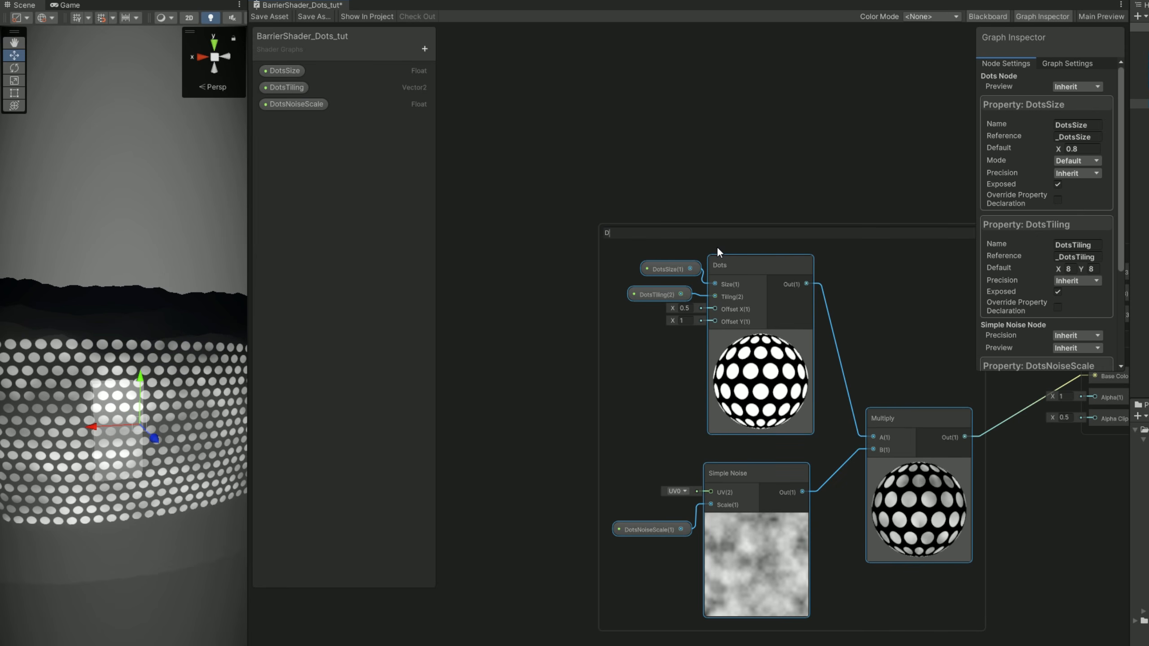
pyautogui.write('OTS PATTERN')
pyautogui.press('Return')
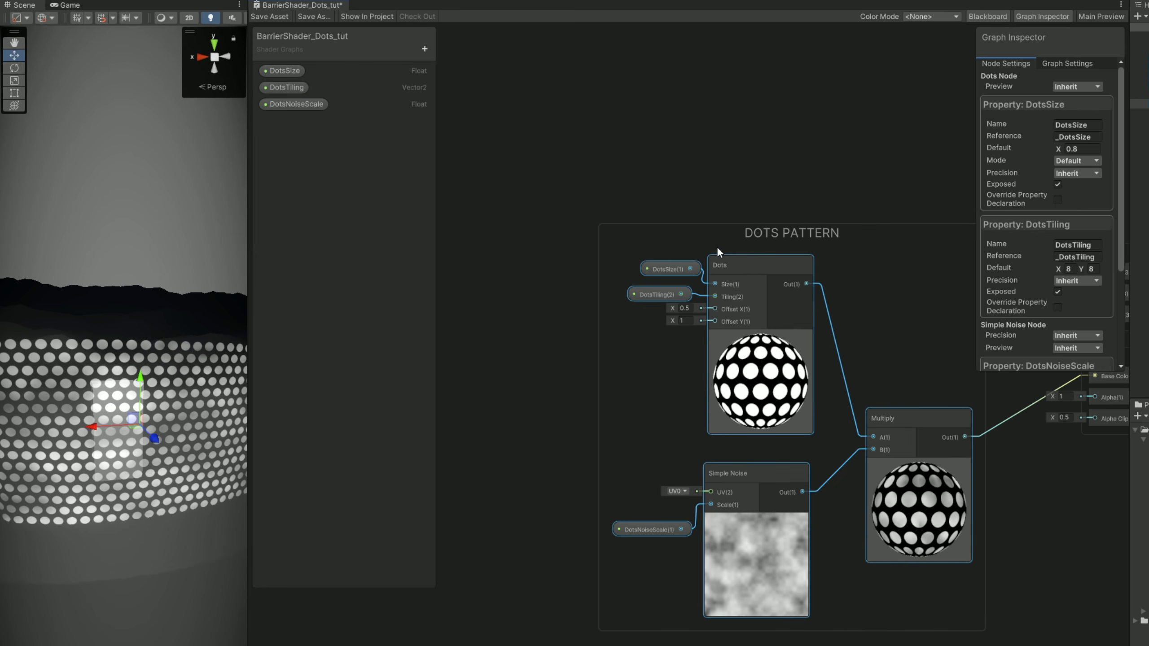
pyautogui.moveTo(825, 240); pyautogui.dragTo(564, 136)
# Add an Add node outside the DOTS PATTERN group, with the Multiply output connected to its A input.
pyautogui.scroll(-5, 683, 240)
pyautogui.moveTo(843, 278); pyautogui.dragTo(857, 318, button='middle')
pyautogui.scroll(3, 593, 382)
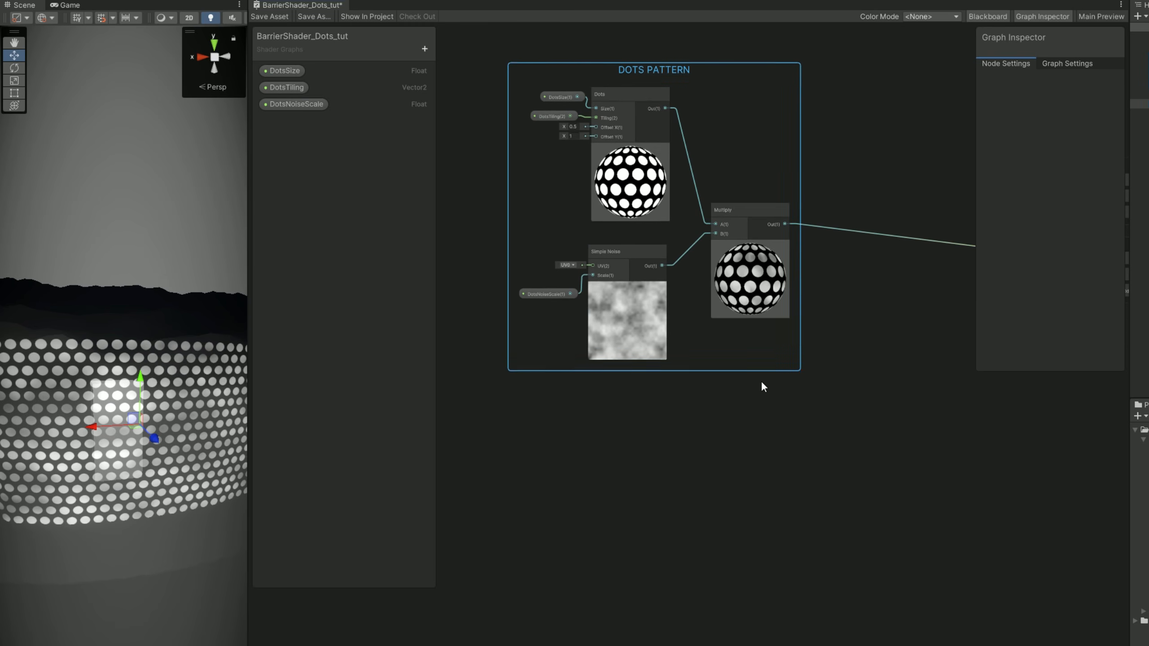
pyautogui.press('space')
pyautogui.write('add')
pyautogui.doubleClick(899, 466)
pyautogui.moveTo(679, 445); pyautogui.dragTo(707, 323, button='middle')
# Add a Gradient Noise node below the DOTS PATTERN group, to the left of the Add node.
pyautogui.click(694, 425)
pyautogui.press('space')
pyautogui.write('gradi')
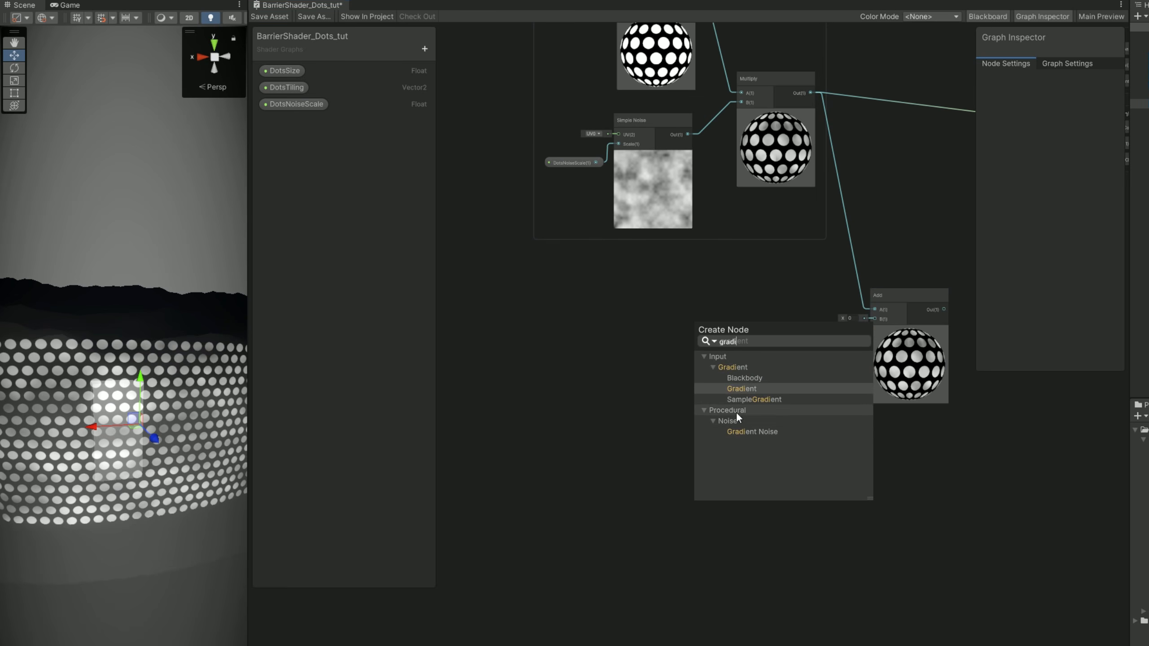
pyautogui.doubleClick(742, 432)
pyautogui.moveTo(742, 443); pyautogui.dragTo(652, 356)
pyautogui.moveTo(678, 370); pyautogui.dragTo(646, 409, button='middle')
pyautogui.scroll(1, 647, 410)
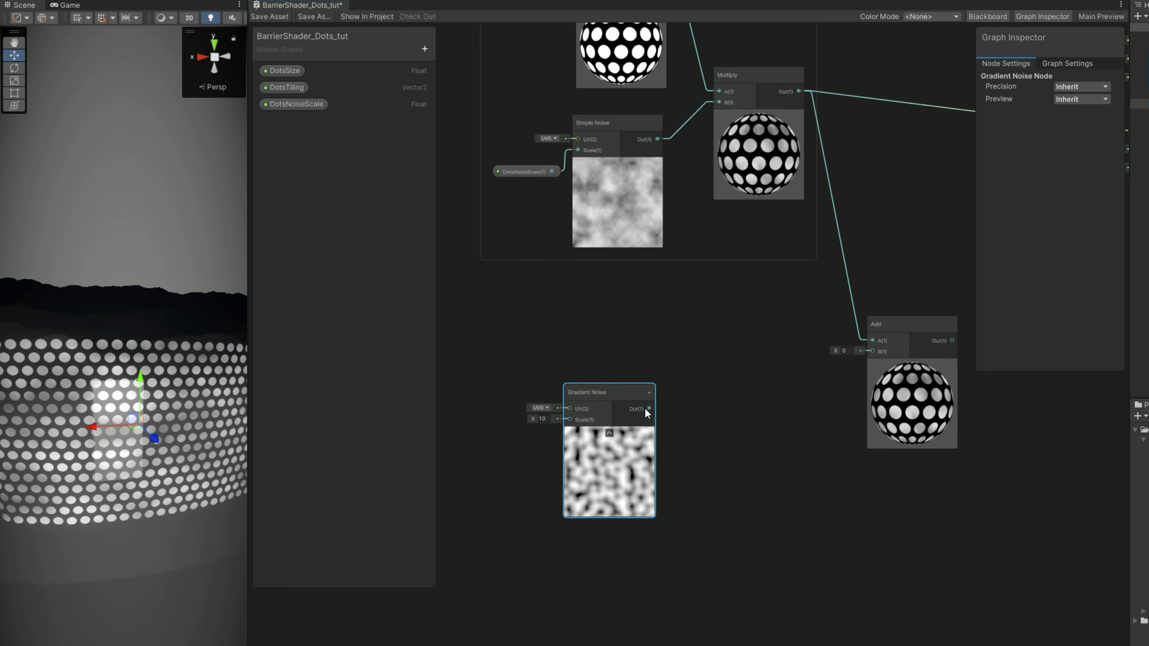
pyautogui.scroll(2, 568, 413)
pyautogui.moveTo(566, 412); pyautogui.dragTo(629, 406, button='middle')
# Add a Float property named NoiseScale with default 10 and connect it to the Gradient Noise node's Scale input.
pyautogui.click(425, 51)
pyautogui.click(454, 76)
pyautogui.write('NoiseScale')
pyautogui.press('Return')
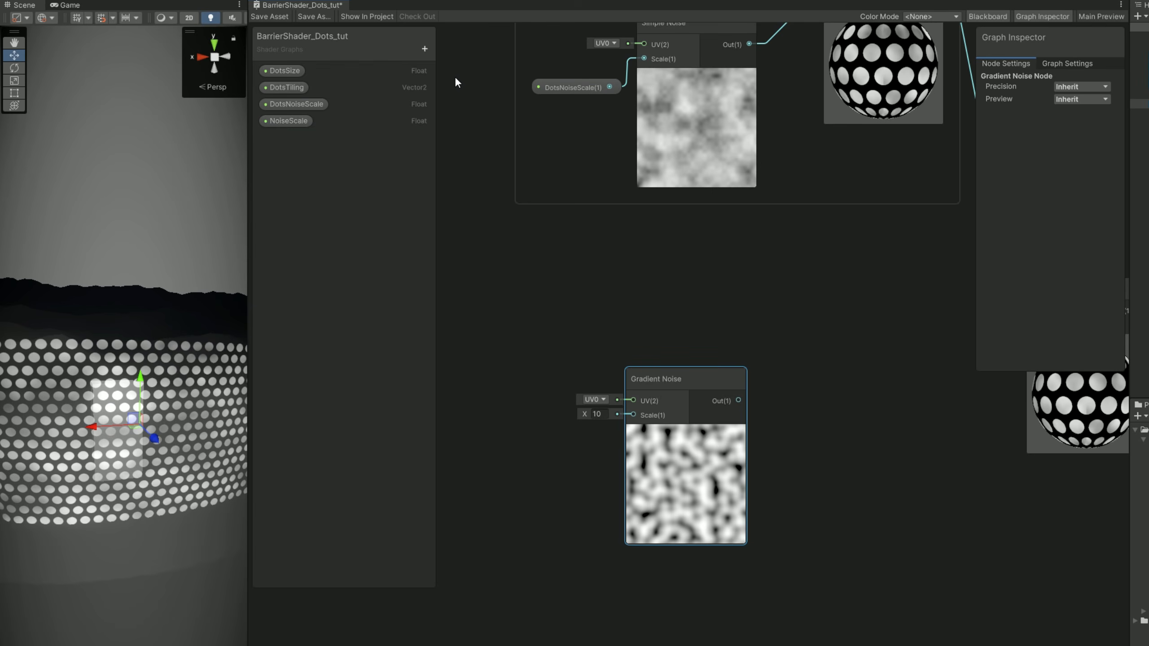
pyautogui.click(273, 123)
pyautogui.click(1088, 128)
pyautogui.write('10')
pyautogui.moveTo(290, 122); pyautogui.dragTo(579, 419)
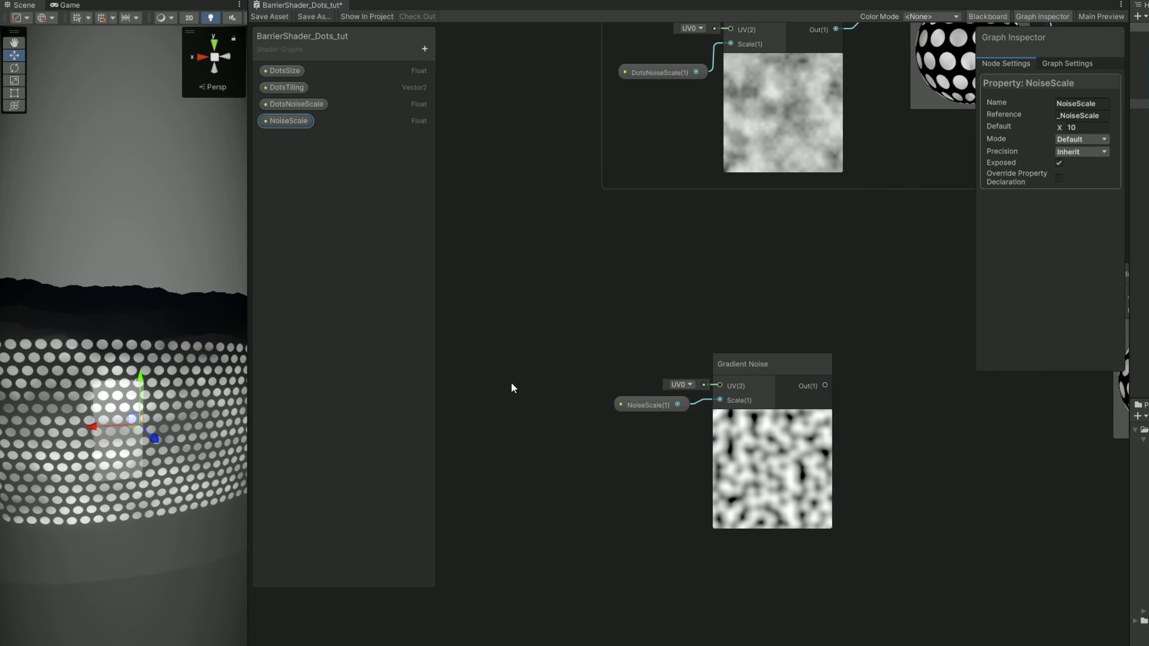
# Add a Tiling And Offset node left of Gradient Noise and connect its output to the noise's UV input.
pyautogui.moveTo(512, 378); pyautogui.dragTo(584, 366, button='middle')
pyautogui.moveTo(655, 488); pyautogui.dragTo(679, 490, button='middle')
pyautogui.click(681, 487)
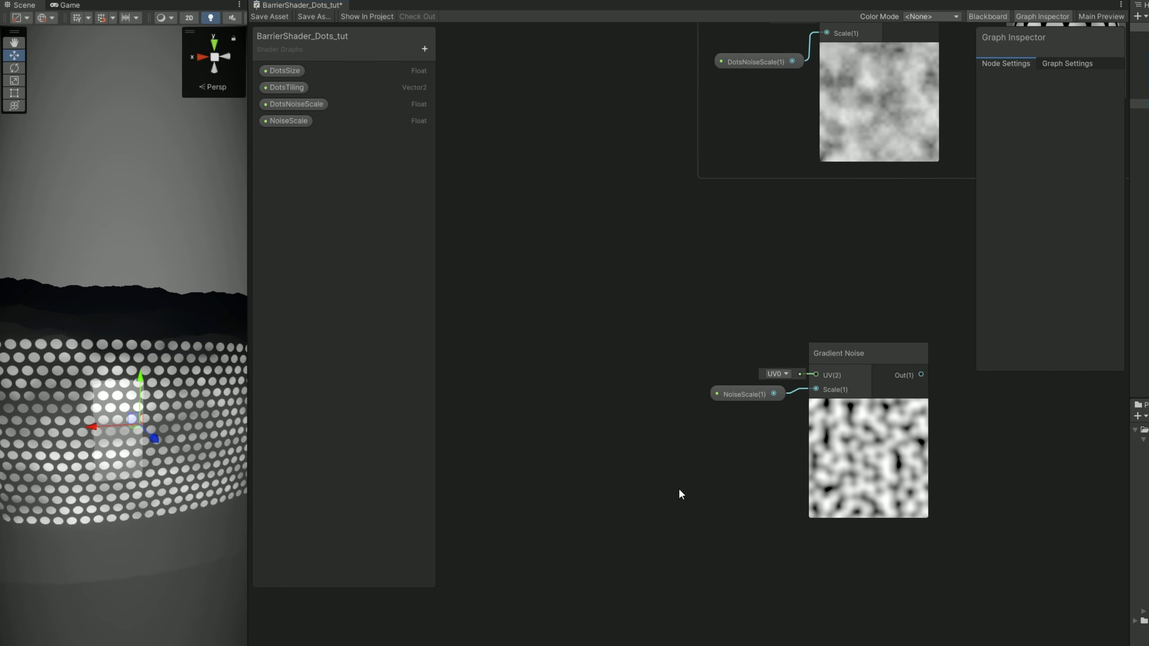
pyautogui.moveTo(535, 408); pyautogui.dragTo(616, 393, button='middle')
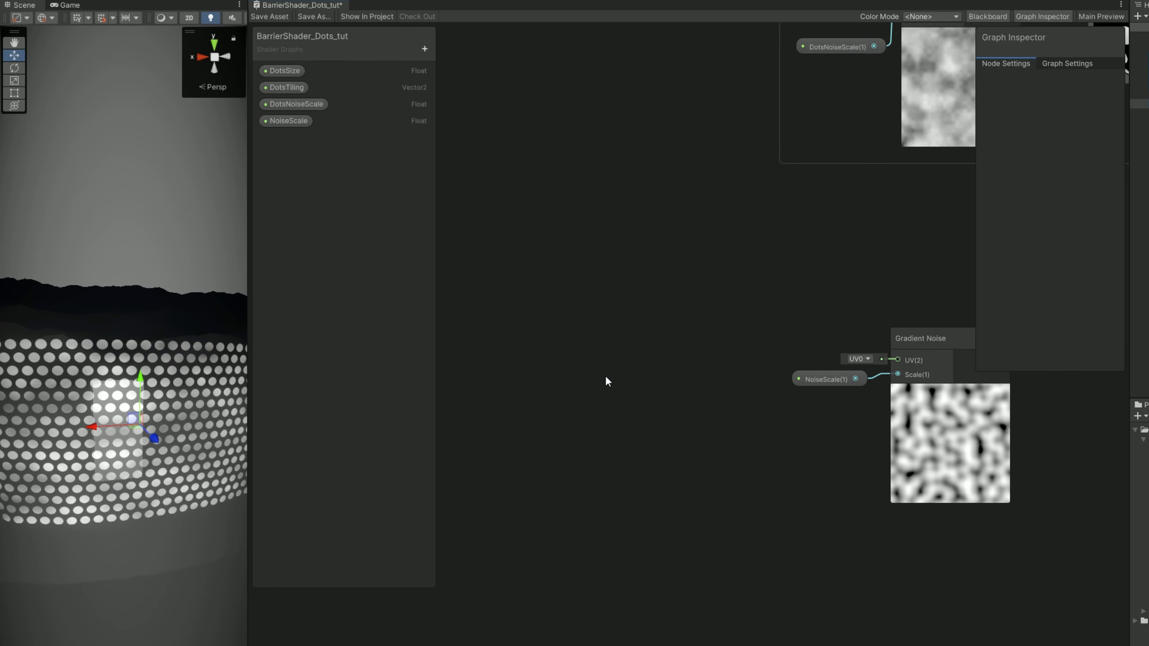
pyautogui.press('space')
pyautogui.write('tiling')
pyautogui.press('Return')
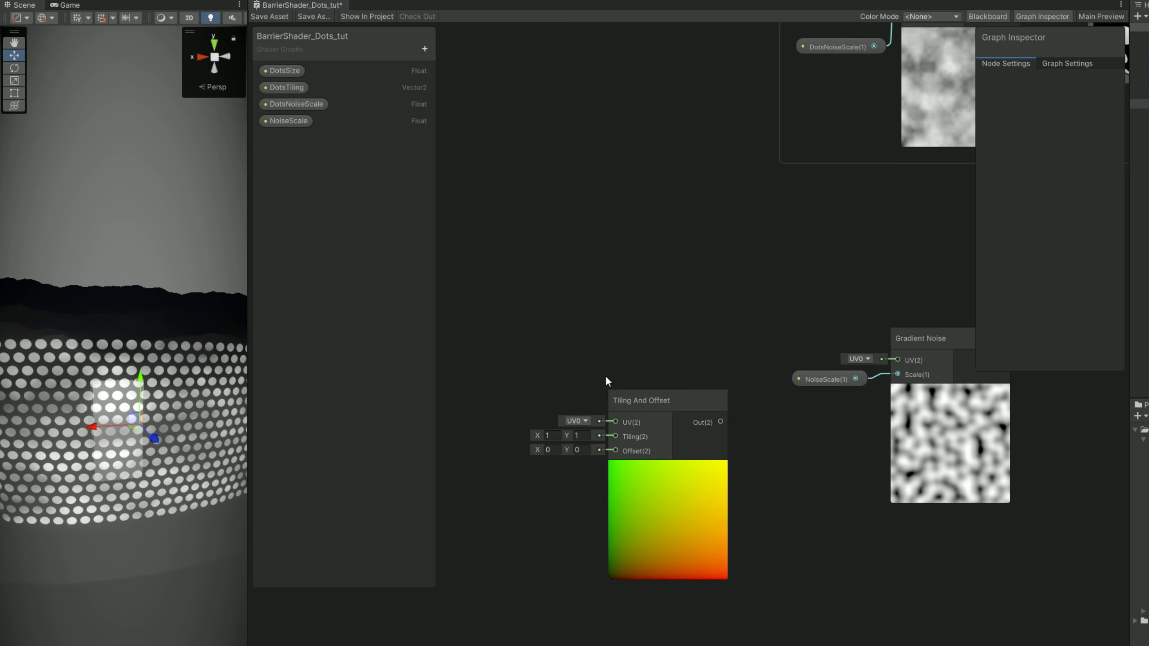
pyautogui.moveTo(659, 400); pyautogui.dragTo(677, 338)
pyautogui.moveTo(743, 360); pyautogui.dragTo(906, 364)
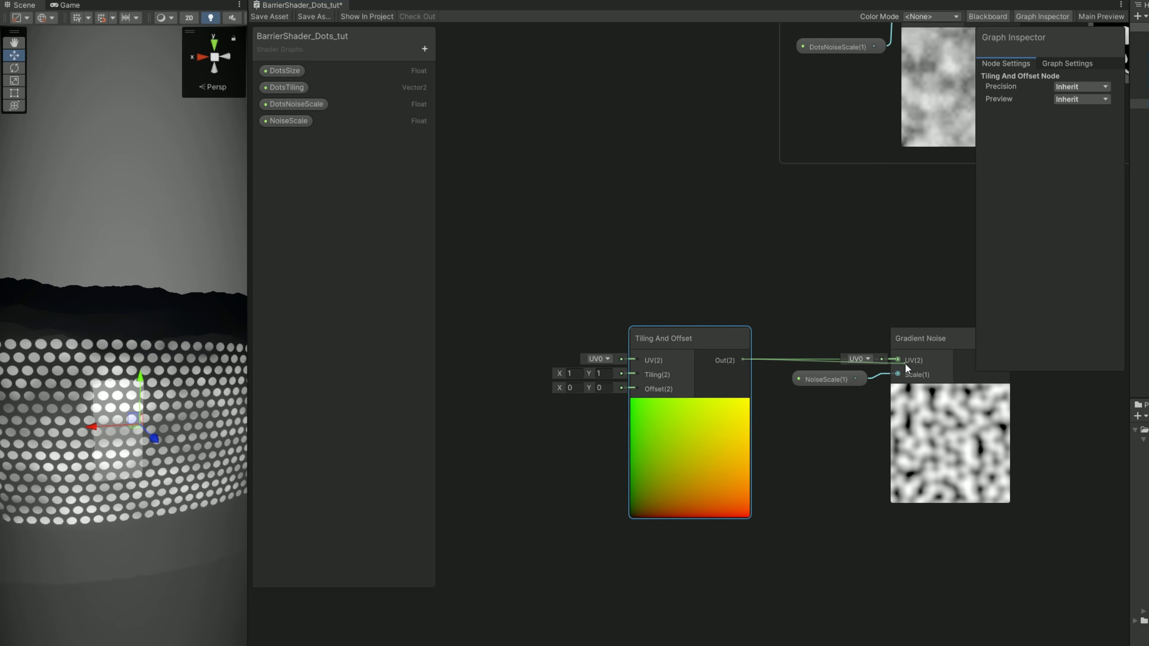
pyautogui.moveTo(588, 386); pyautogui.dragTo(616, 387)
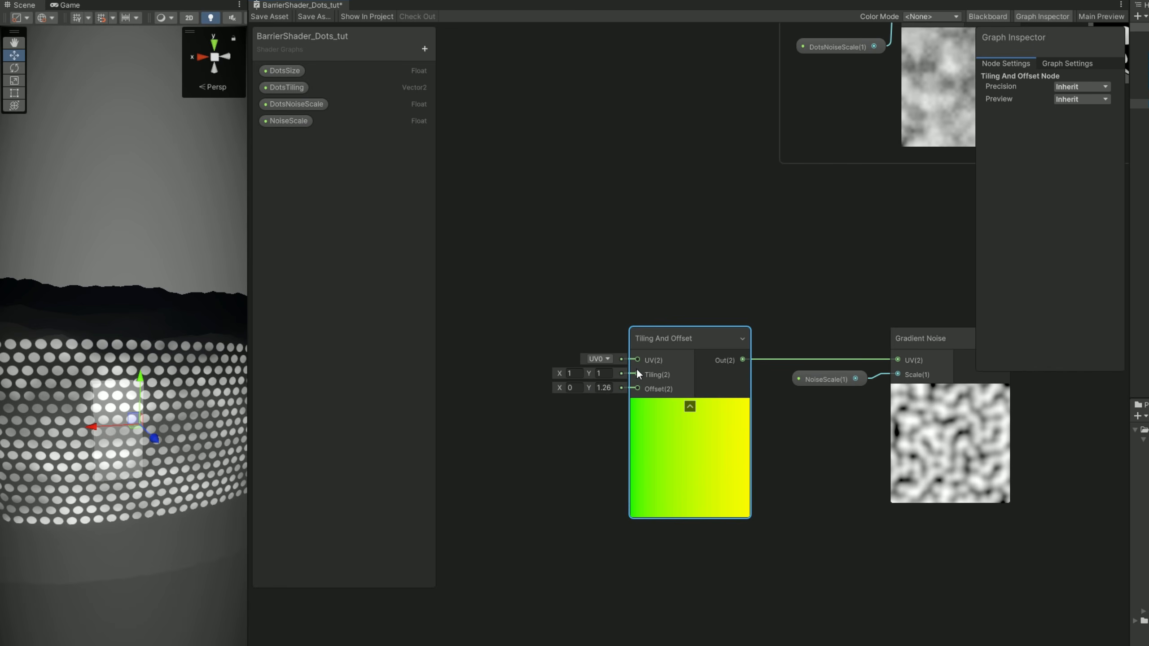
pyautogui.hotkey('ctrl', 'z')
# Add a Time node and a Multiply node to the left of the Tiling And Offset node.
pyautogui.moveTo(568, 424); pyautogui.dragTo(890, 423, button='middle')
pyautogui.press('space')
pyautogui.write('time')
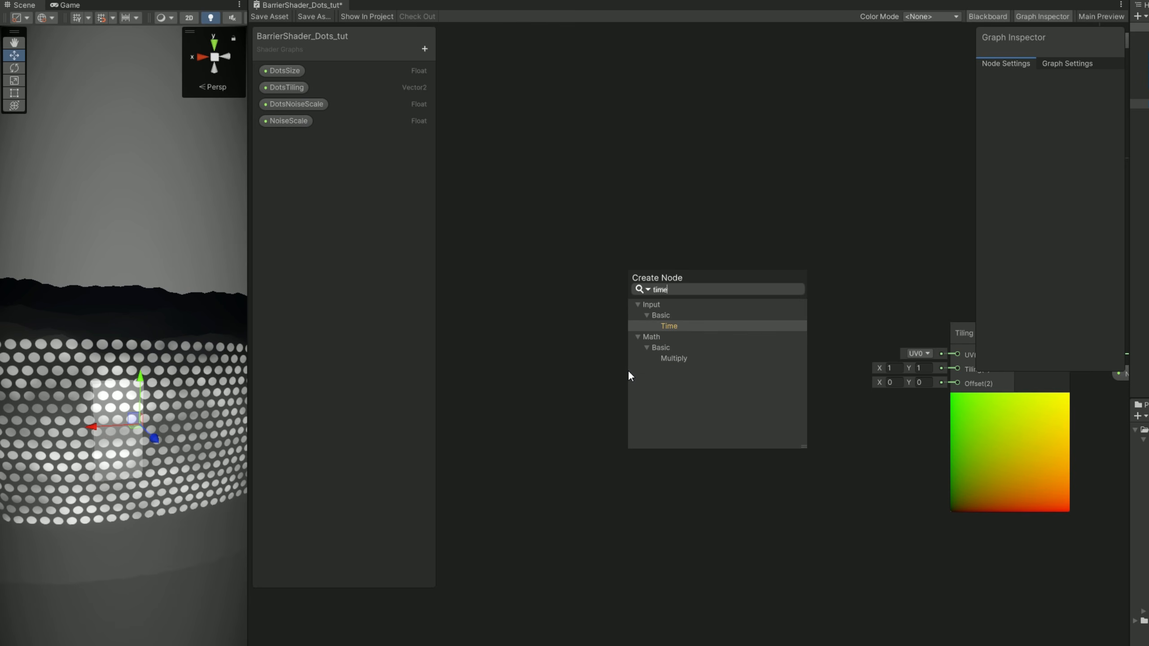
pyautogui.press('Return')
pyautogui.press('space')
pyautogui.write('multiply')
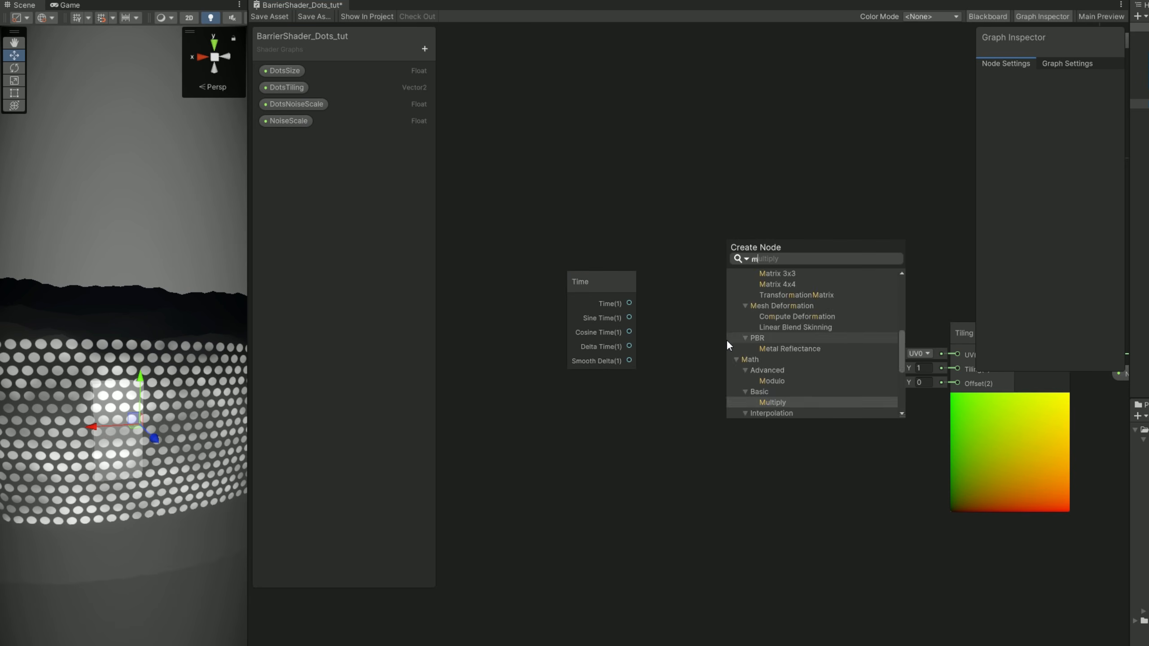
pyautogui.press('Return')
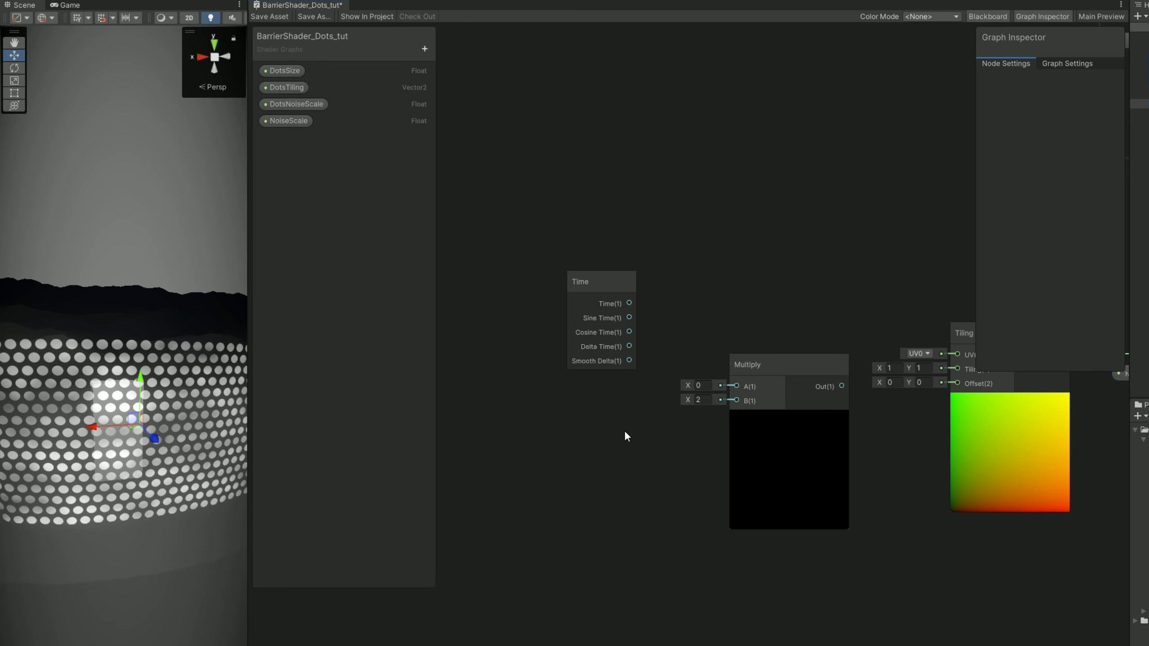
# Add a Vector2 property named NoiseSpeed with a default of X 0 and Y 0.2.
pyautogui.click(425, 49)
pyautogui.click(462, 79)
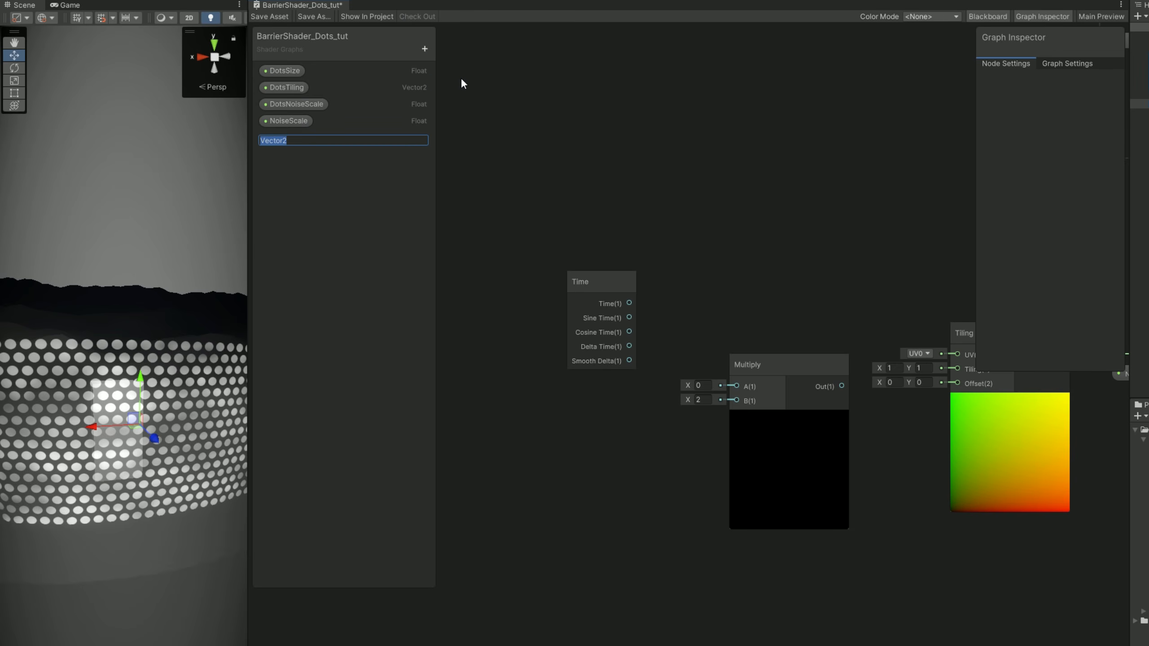
pyautogui.write('NoiseSpeed')
pyautogui.press('Return')
pyautogui.click(307, 139)
pyautogui.click(1104, 127)
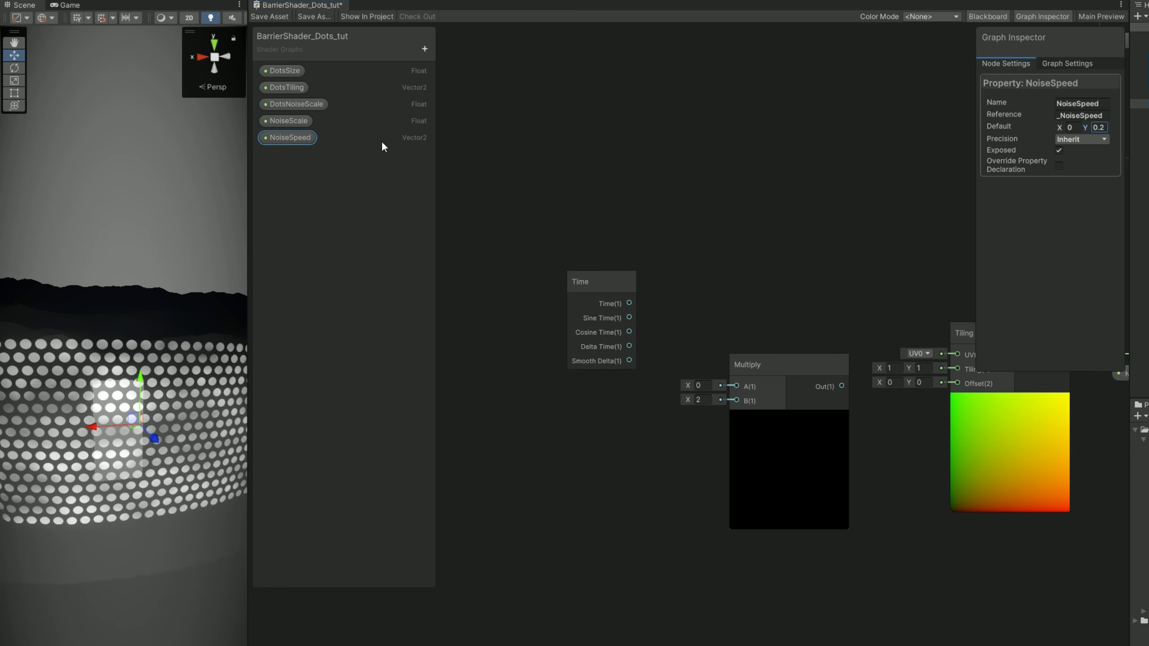
# Connect the Time output to the Multiply node's A input and a NoiseSpeed node to its B input.
pyautogui.moveTo(575, 439); pyautogui.dragTo(575, 441)
pyautogui.moveTo(644, 448); pyautogui.dragTo(736, 401)
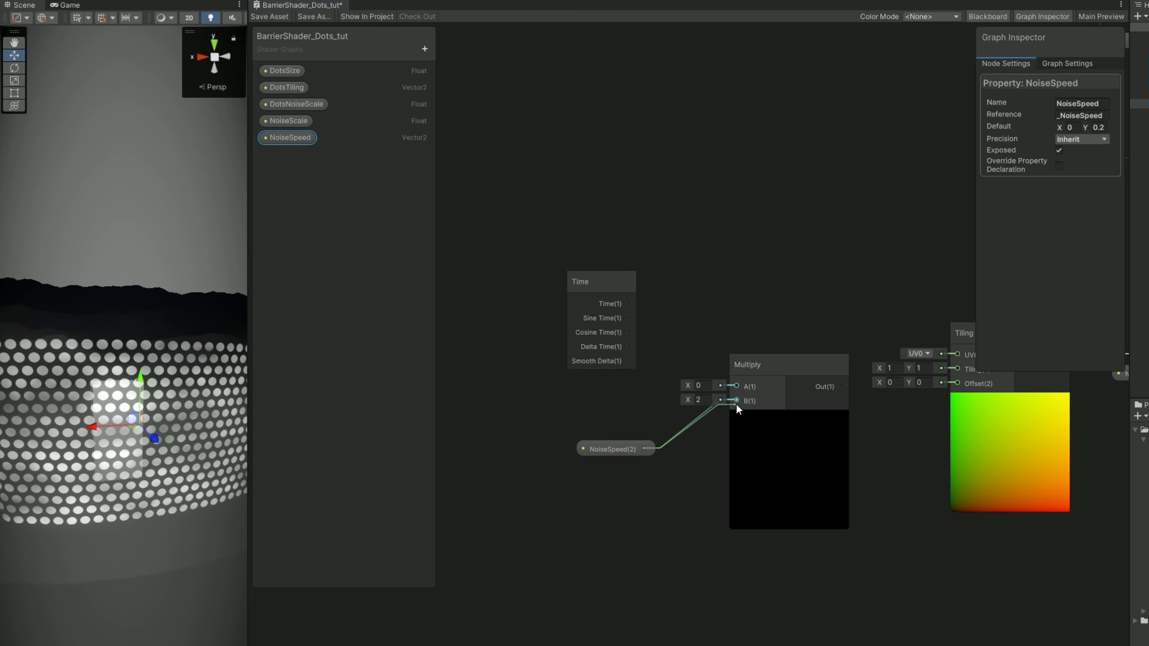
pyautogui.moveTo(629, 303); pyautogui.dragTo(735, 385)
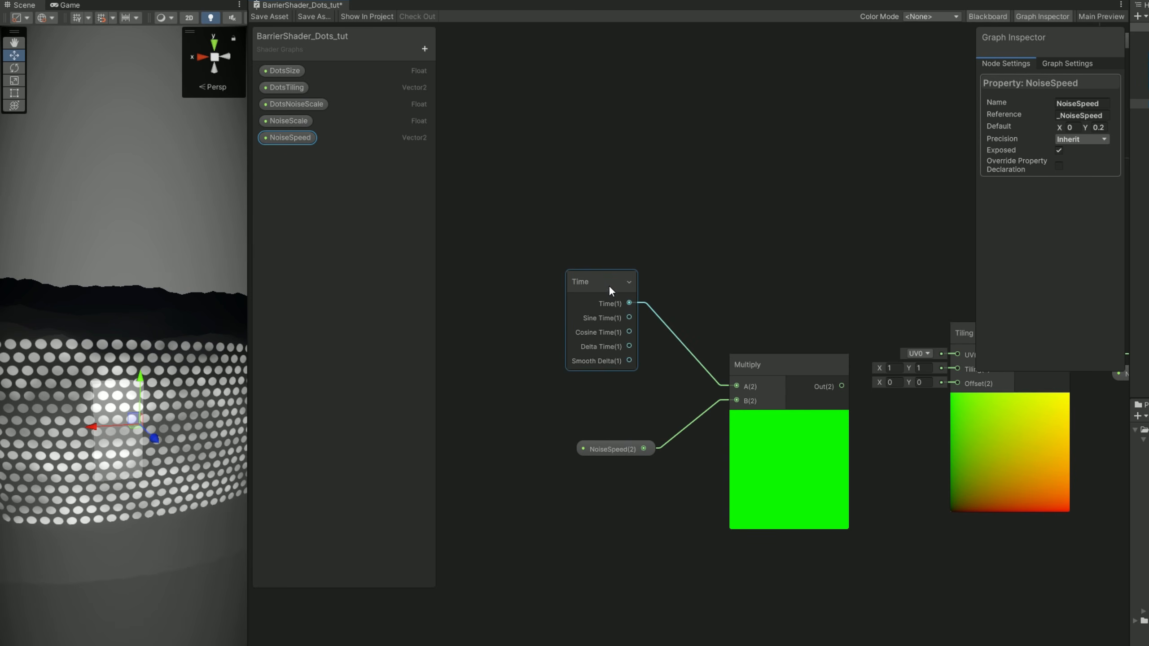
pyautogui.moveTo(608, 286); pyautogui.dragTo(625, 297)
# Connect the Multiply output to the Tiling And Offset node's Offset input and reposition the noise nodes together.
pyautogui.moveTo(859, 312); pyautogui.dragTo(734, 324, button='middle')
pyautogui.moveTo(713, 397); pyautogui.dragTo(826, 395)
pyautogui.moveTo(779, 435); pyautogui.dragTo(523, 440, button='middle')
pyautogui.scroll(-3, 523, 438)
pyautogui.moveTo(610, 426); pyautogui.dragTo(722, 433, button='middle')
pyautogui.moveTo(872, 552); pyautogui.dragTo(493, 336)
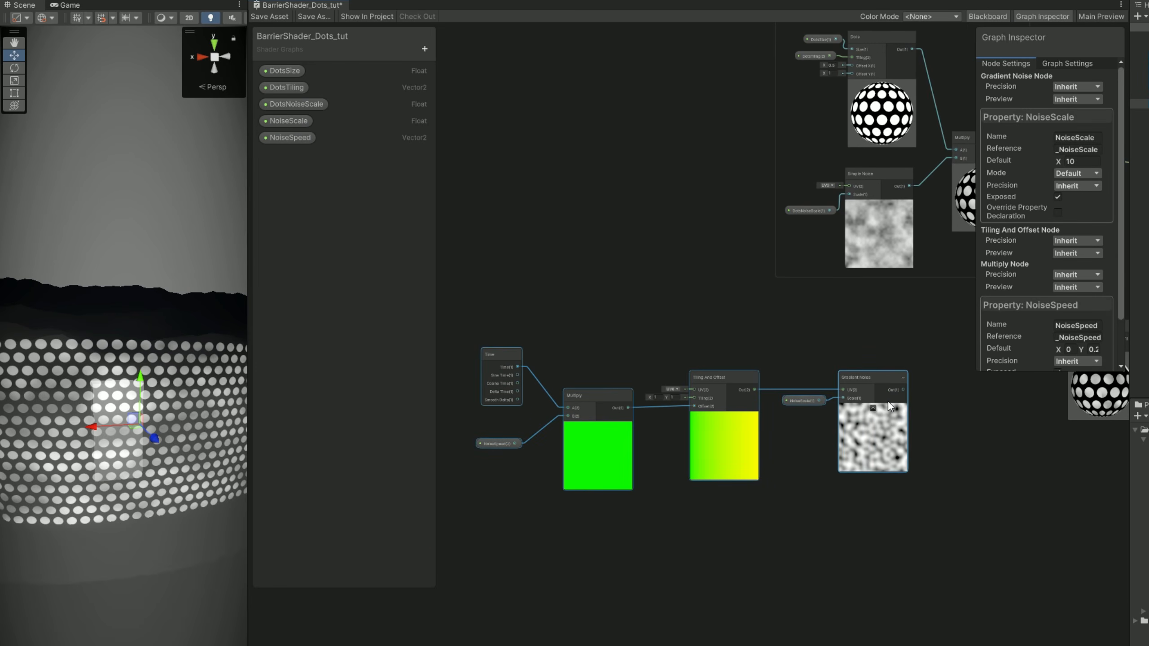
pyautogui.moveTo(889, 402); pyautogui.dragTo(911, 401)
# Add a Clamp node fed by the Gradient Noise output and connect its output to the Add node's B input.
pyautogui.moveTo(930, 355); pyautogui.dragTo(779, 352, button='middle')
pyautogui.click(779, 353)
pyautogui.scroll(3, 820, 365)
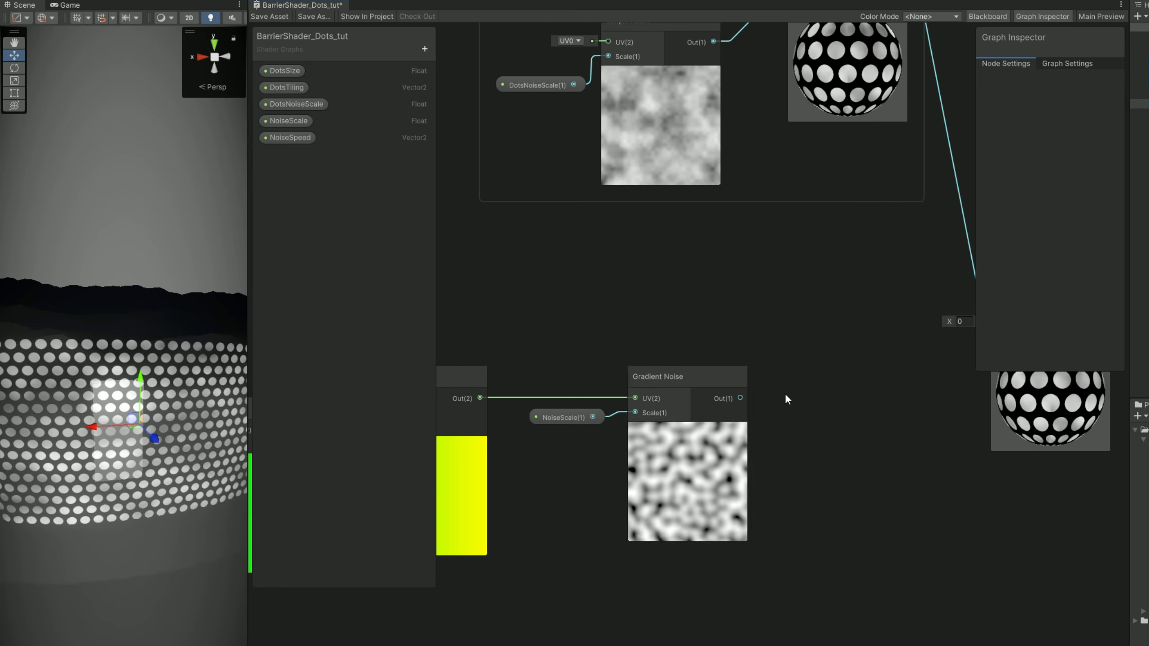
pyautogui.moveTo(741, 398); pyautogui.dragTo(825, 402)
pyautogui.write('clamp')
pyautogui.press('Return')
pyautogui.moveTo(967, 380); pyautogui.dragTo(797, 416, button='middle')
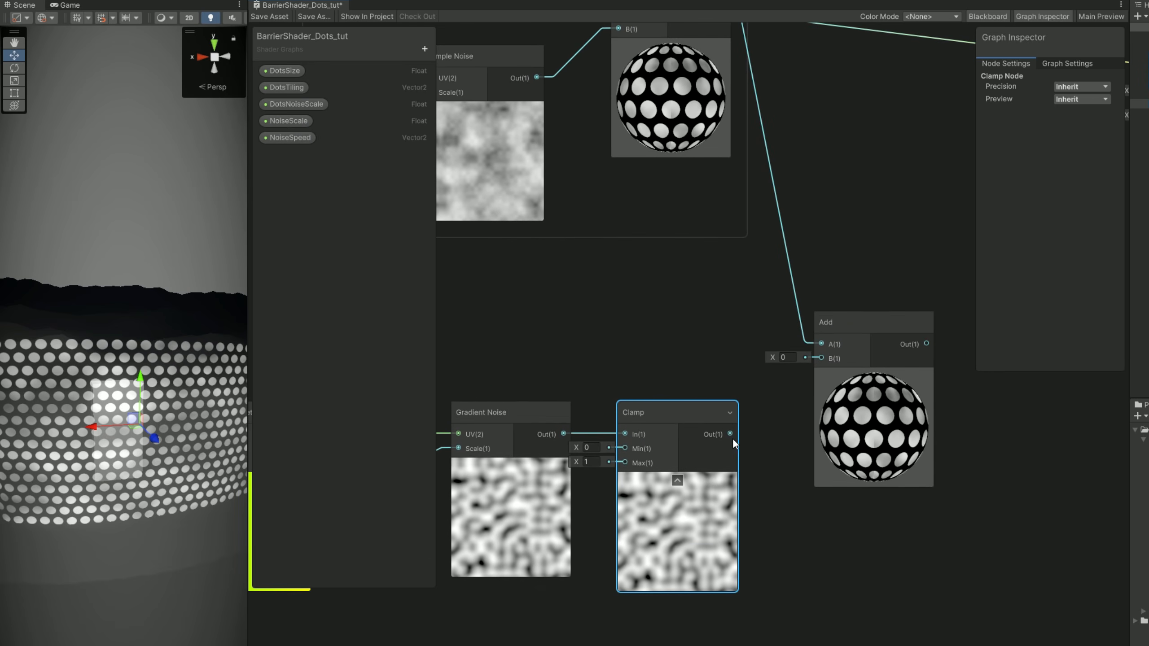
pyautogui.moveTo(733, 436); pyautogui.dragTo(821, 358)
# Add a Multiply node with the Add output feeding its B input, and collapse its preview.
pyautogui.moveTo(889, 361); pyautogui.dragTo(654, 424, button='middle')
pyautogui.moveTo(655, 428); pyautogui.dragTo(736, 386)
pyautogui.write('mul')
pyautogui.doubleClick(758, 533)
pyautogui.click(743, 415)
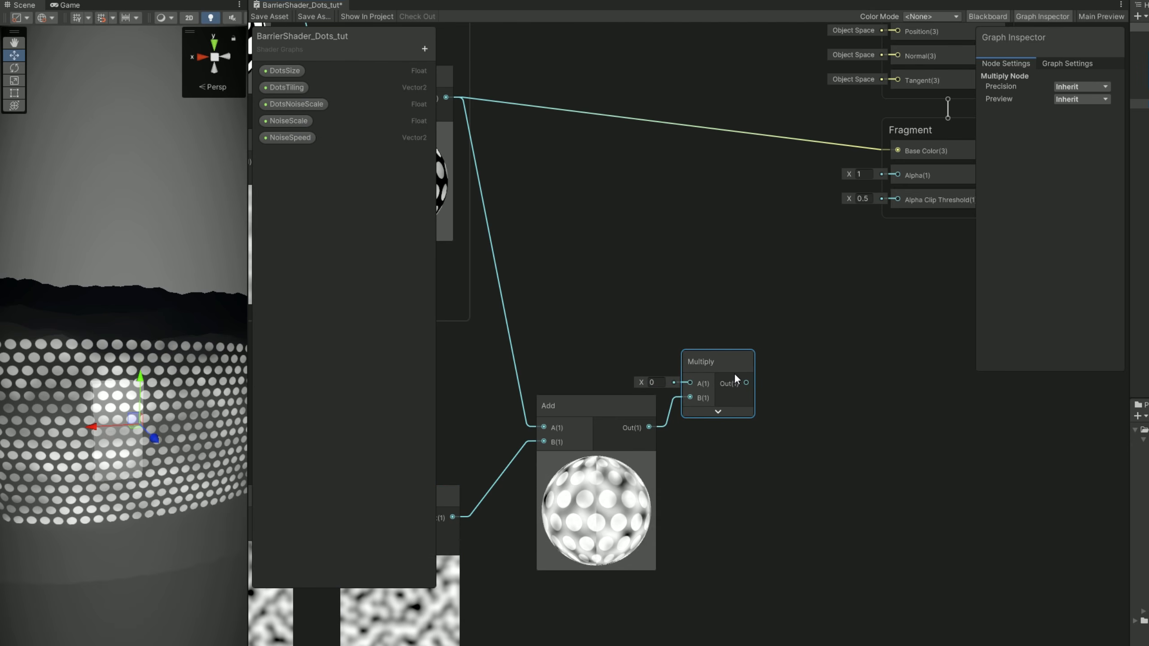
# Add a Color property named DotsColor and set its mode to HDR.
pyautogui.click(425, 49)
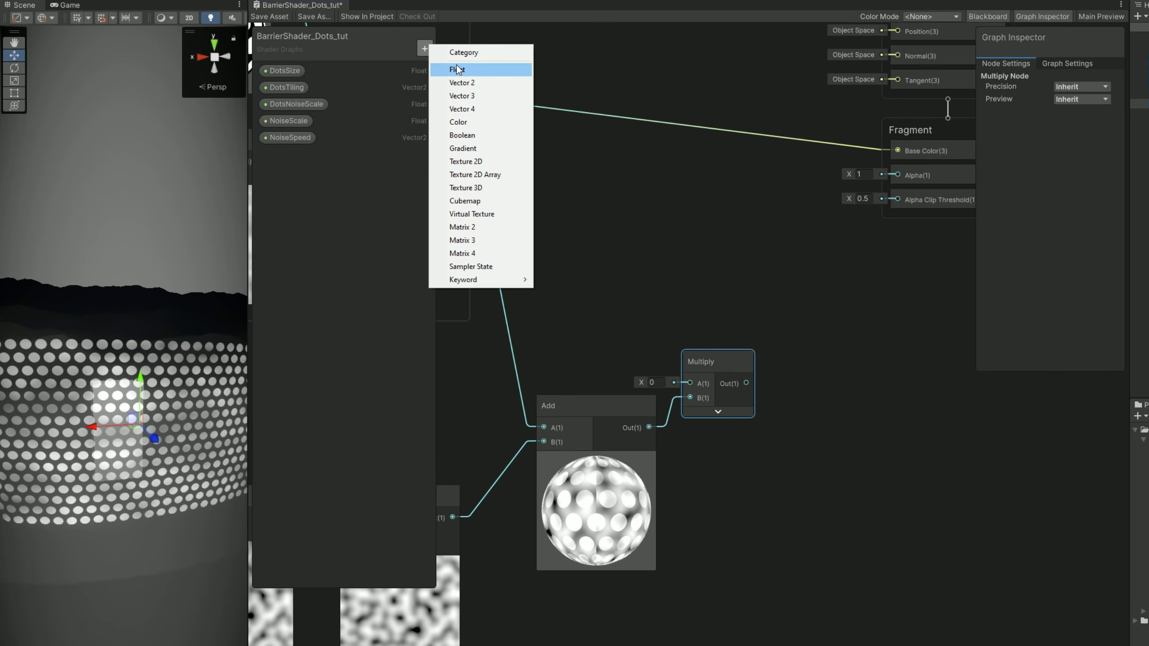
pyautogui.click(464, 119)
pyautogui.write('DotsColor')
pyautogui.press('Return')
pyautogui.click(269, 153)
pyautogui.click(1090, 139)
pyautogui.click(1086, 166)
# Set the default color of DotsColor to fully opaque white.
pyautogui.click(1083, 127)
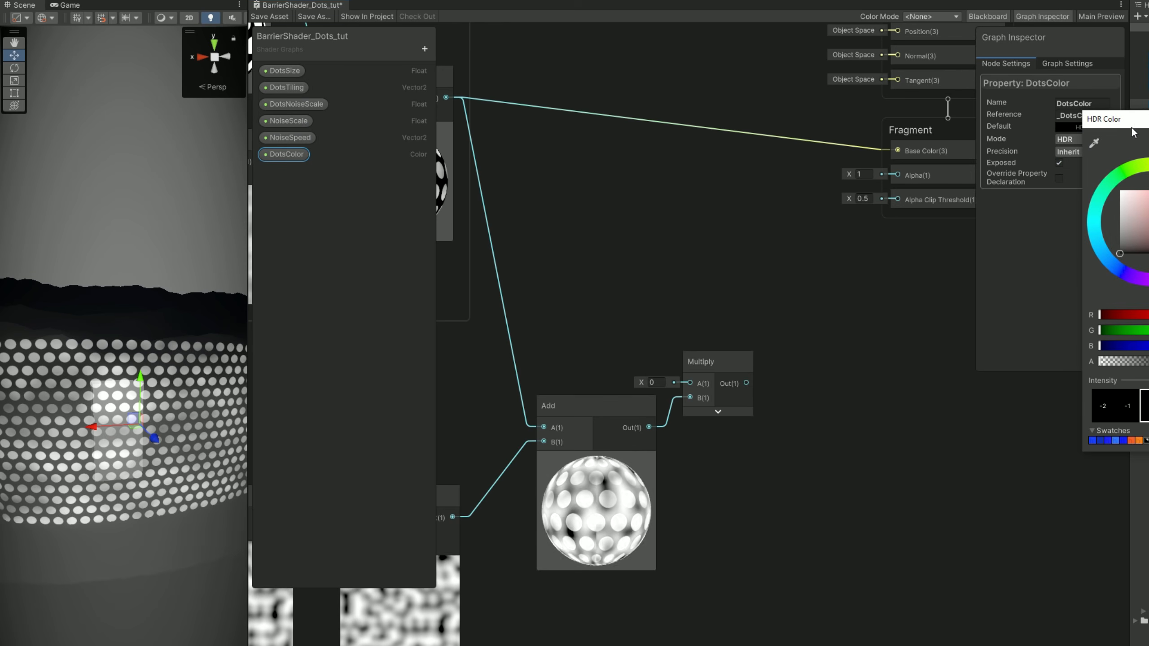
pyautogui.moveTo(810, 140); pyautogui.dragTo(804, 136)
pyautogui.moveTo(803, 321); pyautogui.dragTo(973, 323)
pyautogui.click(905, 81)
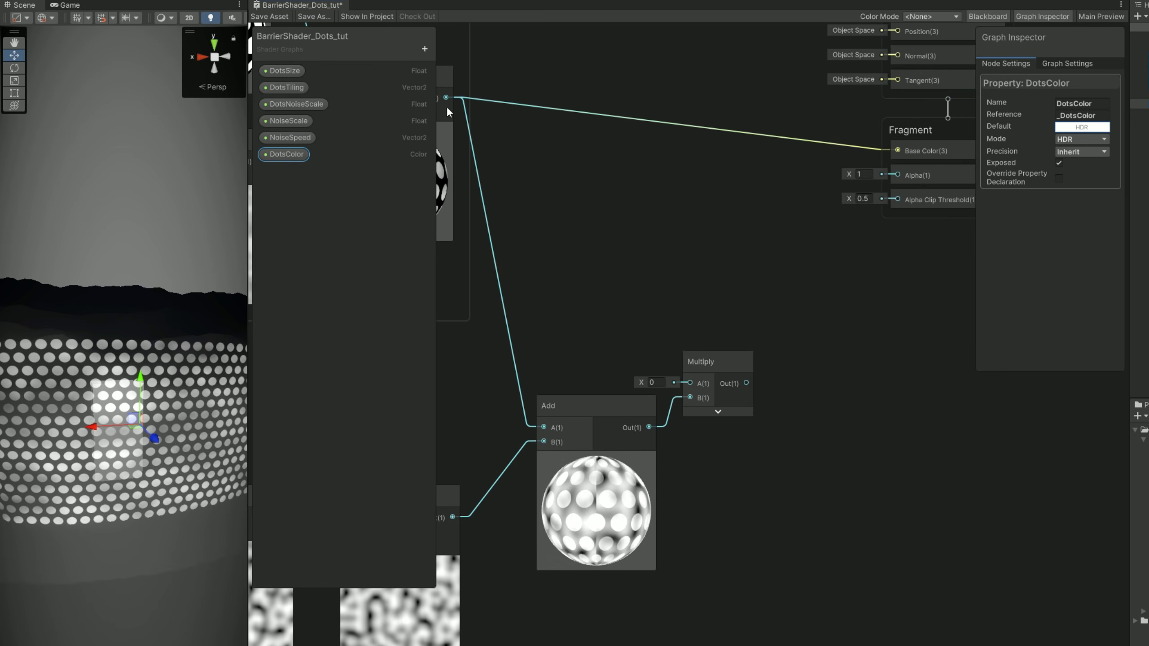
# Connect a DotsColor node to the new Multiply node's A input and the Multiply output to the fragment Base Color.
pyautogui.moveTo(293, 154); pyautogui.dragTo(612, 248)
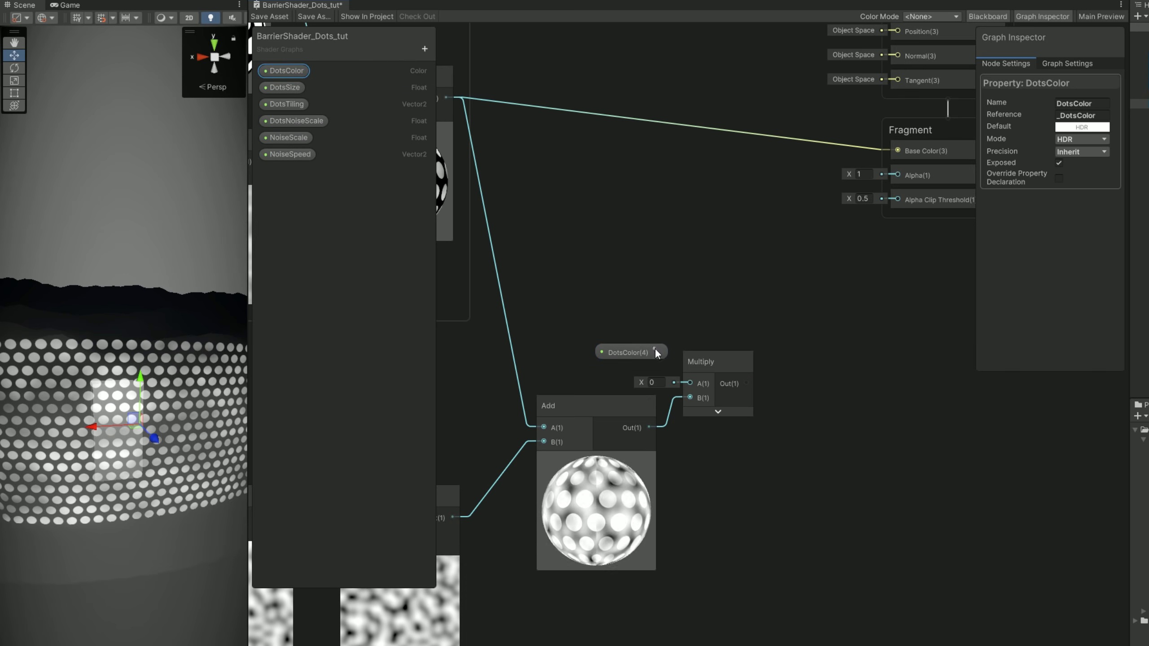
pyautogui.moveTo(777, 363); pyautogui.dragTo(741, 424, button='middle')
pyautogui.moveTo(714, 443); pyautogui.dragTo(703, 218)
pyautogui.moveTo(848, 208); pyautogui.dragTo(849, 211)
# Group the Time, NoiseSpeed, Multiply, Tiling And Offset, Gradient Noise and Clamp nodes as NOISE and reposition the group.
pyautogui.scroll(-5, 760, 339)
pyautogui.moveTo(763, 321); pyautogui.dragTo(812, 328, button='middle')
pyautogui.moveTo(803, 391); pyautogui.dragTo(984, 285, button='middle')
pyautogui.moveTo(909, 503); pyautogui.dragTo(549, 381)
pyautogui.rightClick(699, 383)
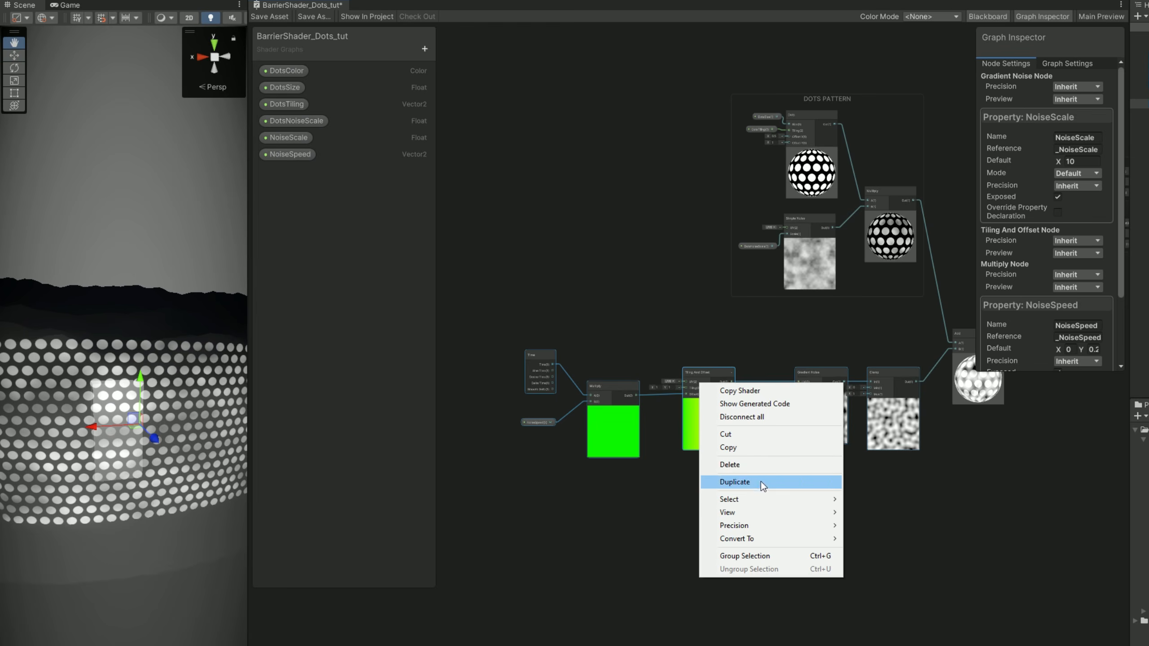
pyautogui.click(755, 556)
pyautogui.write('NOISE')
pyautogui.moveTo(729, 331); pyautogui.dragTo(670, 342, button='middle')
pyautogui.moveTo(662, 348); pyautogui.dragTo(665, 380)
# Save the shader asset and enlarge the Scene view to check the barrier from another angle.
pyautogui.moveTo(921, 316); pyautogui.dragTo(741, 355, button='middle')
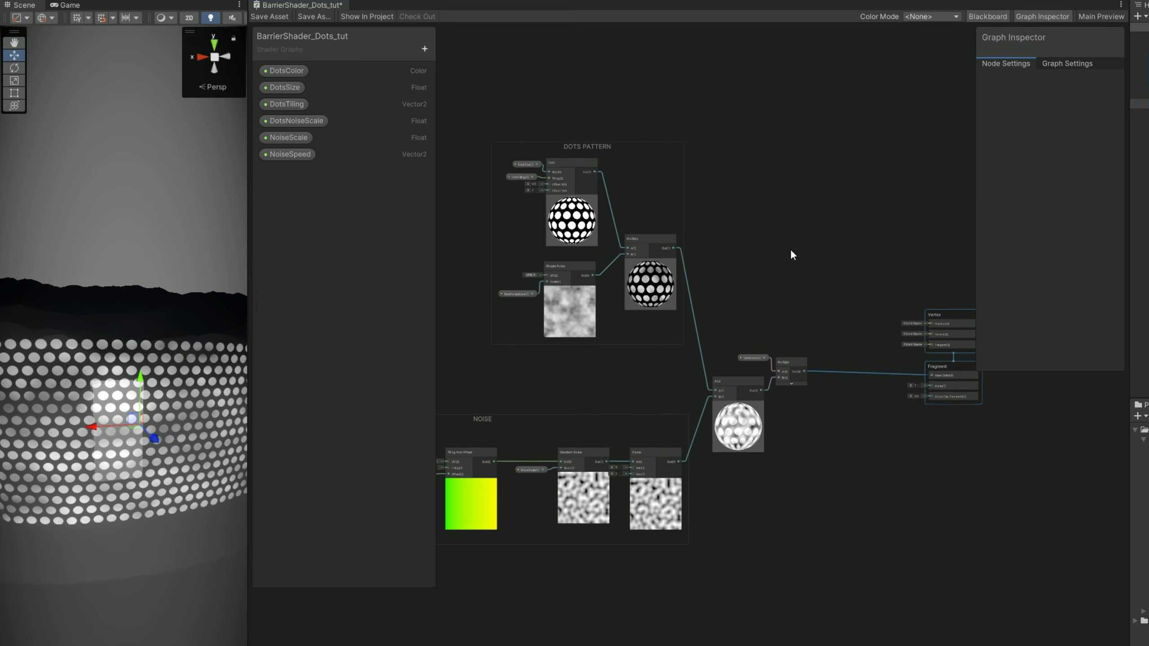
pyautogui.moveTo(790, 250); pyautogui.dragTo(767, 245, button='middle')
pyautogui.click(271, 17)
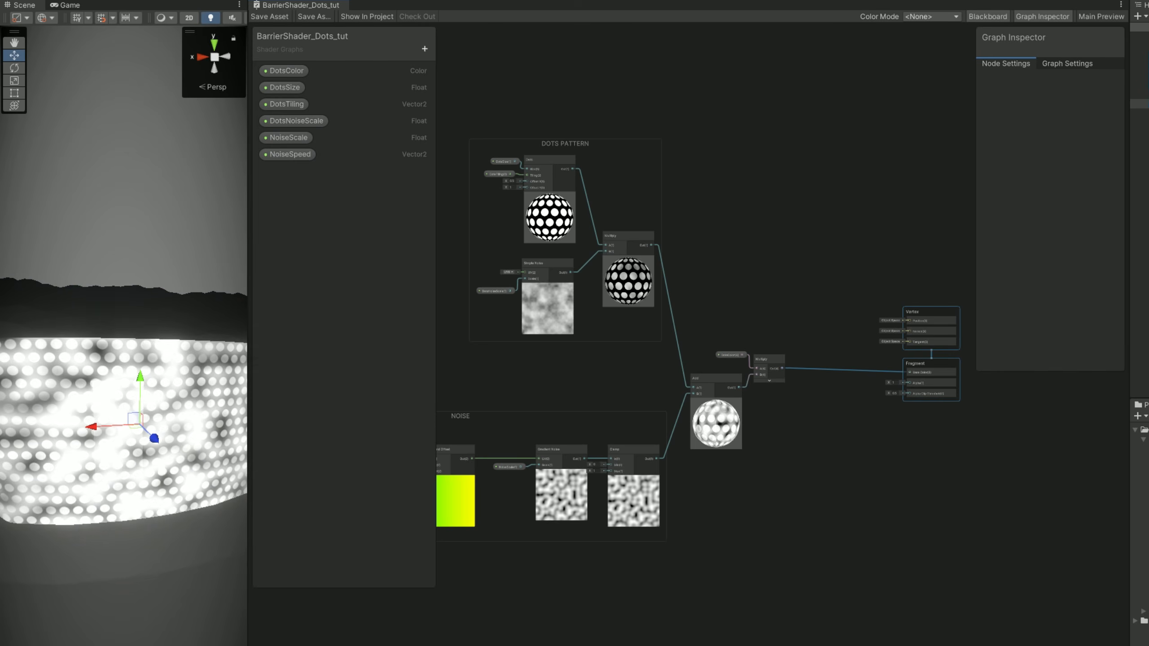
pyautogui.moveTo(247, 636); pyautogui.dragTo(601, 636)
pyautogui.scroll(-6, 493, 640)
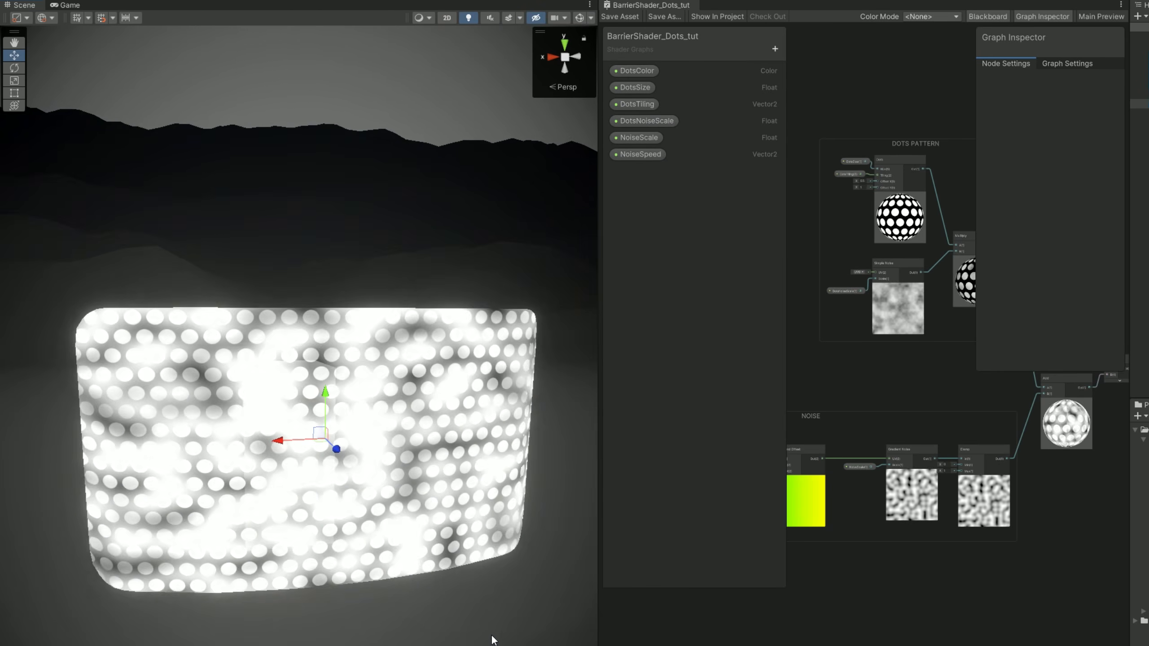
pyautogui.moveTo(384, 520); pyautogui.dragTo(467, 517, button='right')
pyautogui.press('a')
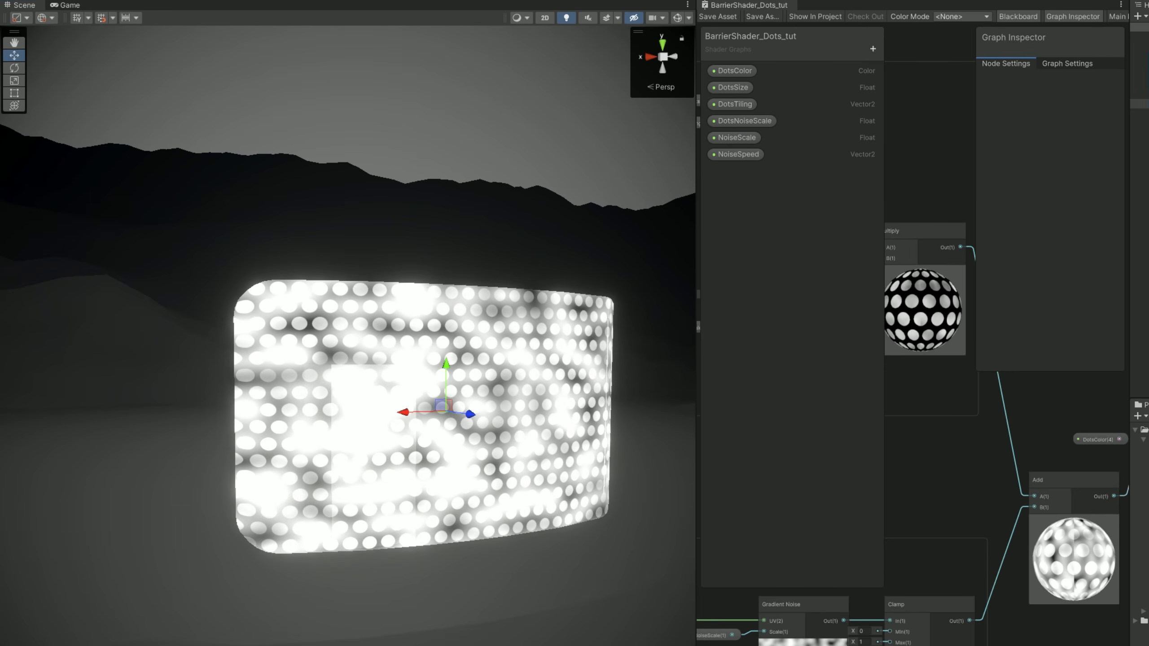
# Set the barrier material's dots color to a bright blue (R 0, G 0.5803, B 2) with HDR intensity 1.
pyautogui.click(1147, 317)
pyautogui.click(810, 394)
pyautogui.moveTo(839, 360); pyautogui.dragTo(876, 314)
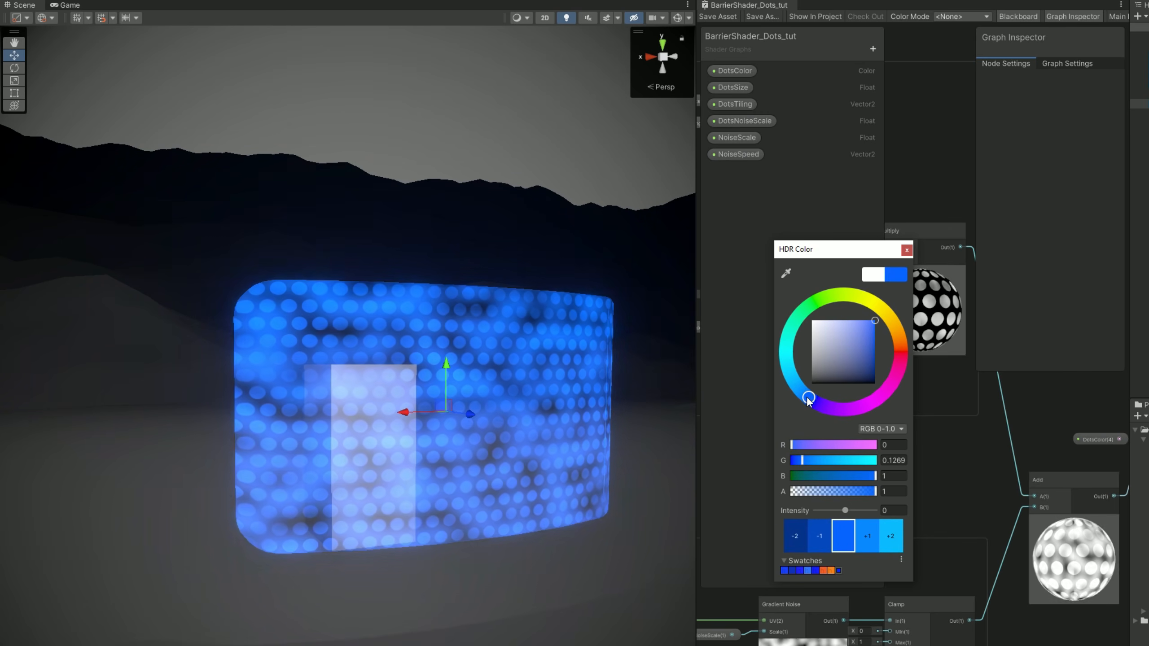
pyautogui.moveTo(809, 398); pyautogui.dragTo(802, 391)
pyautogui.moveTo(845, 510); pyautogui.dragTo(849, 510)
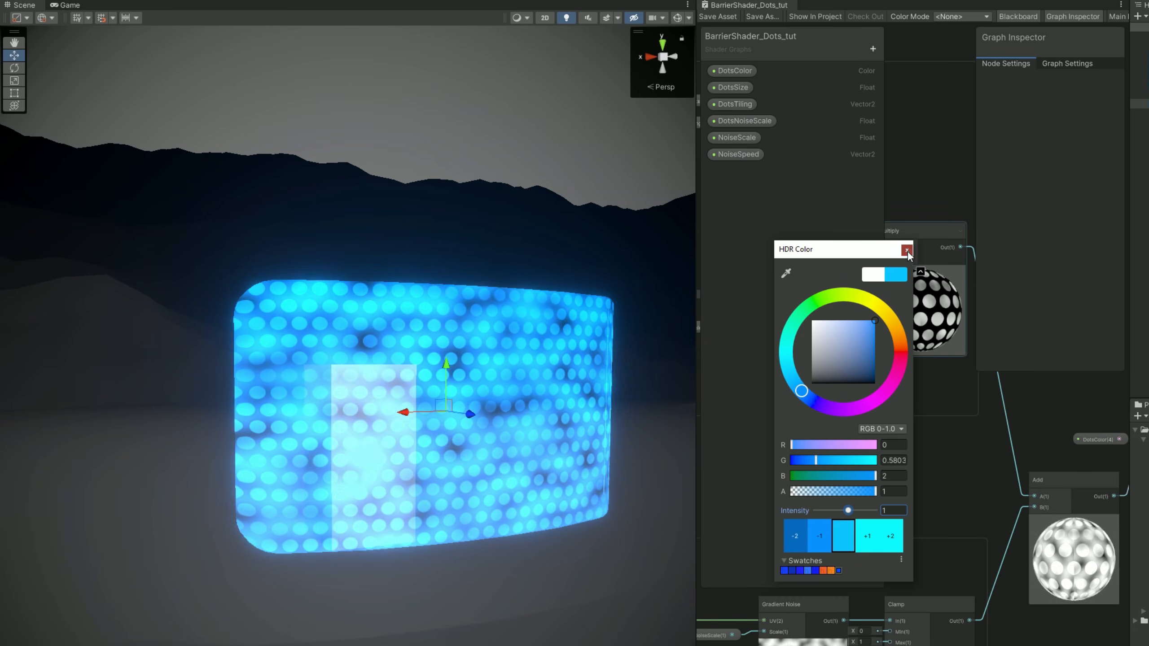
pyautogui.click(907, 251)
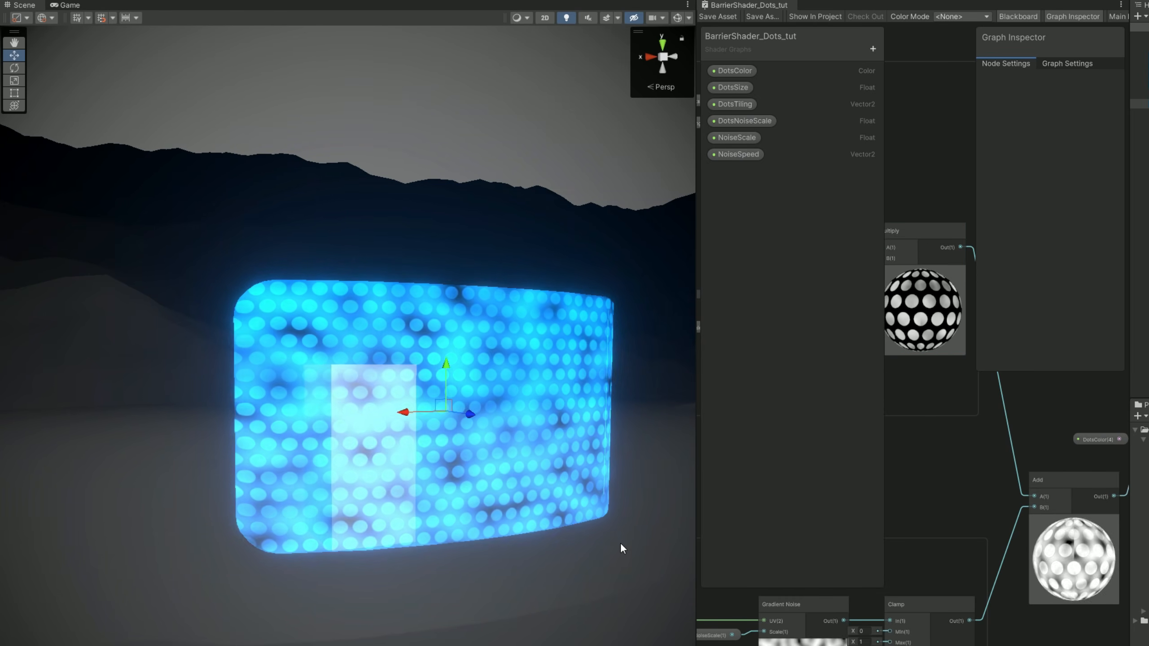
# Widen the graph area and add a Polar Coordinates node above the DOTS PATTERN group.
pyautogui.moveTo(693, 595); pyautogui.dragTo(311, 521)
pyautogui.moveTo(243, 432); pyautogui.dragTo(280, 408, button='right')
pyautogui.moveTo(593, 462); pyautogui.dragTo(809, 508, button='middle')
pyautogui.scroll(-2, 810, 514)
pyautogui.moveTo(893, 473); pyautogui.dragTo(661, 431, button='middle')
pyautogui.scroll(2, 665, 431)
pyautogui.moveTo(557, 122); pyautogui.dragTo(820, 469, button='middle')
pyautogui.press('space')
pyautogui.write('polar')
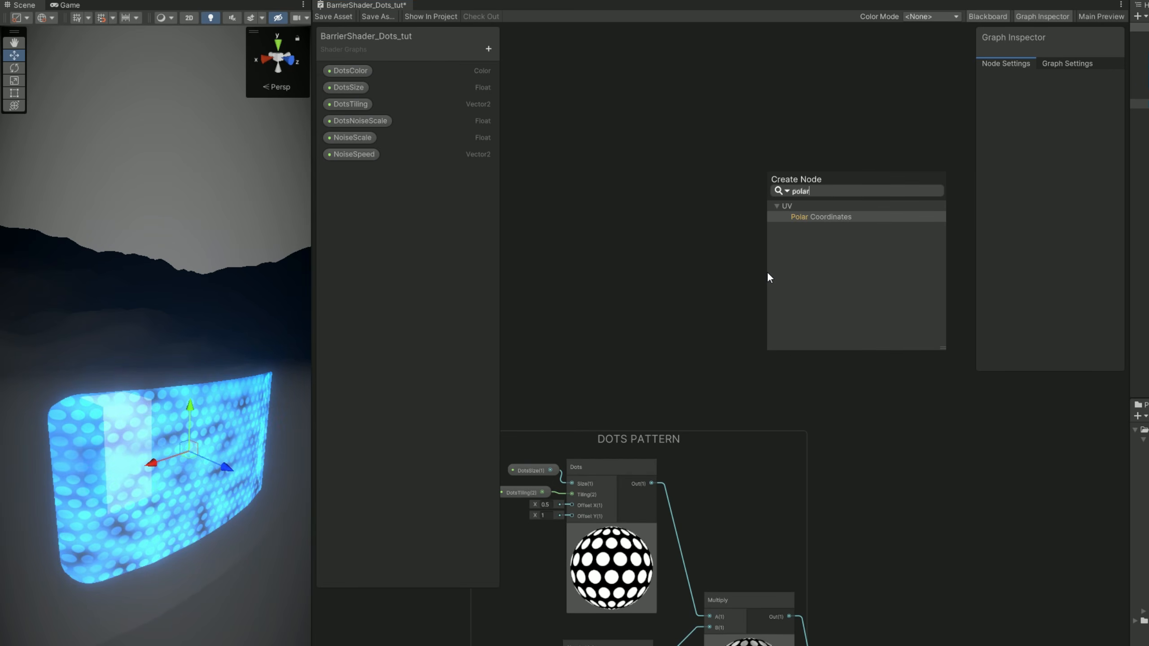
pyautogui.press('Return')
pyautogui.moveTo(769, 274); pyautogui.dragTo(700, 232)
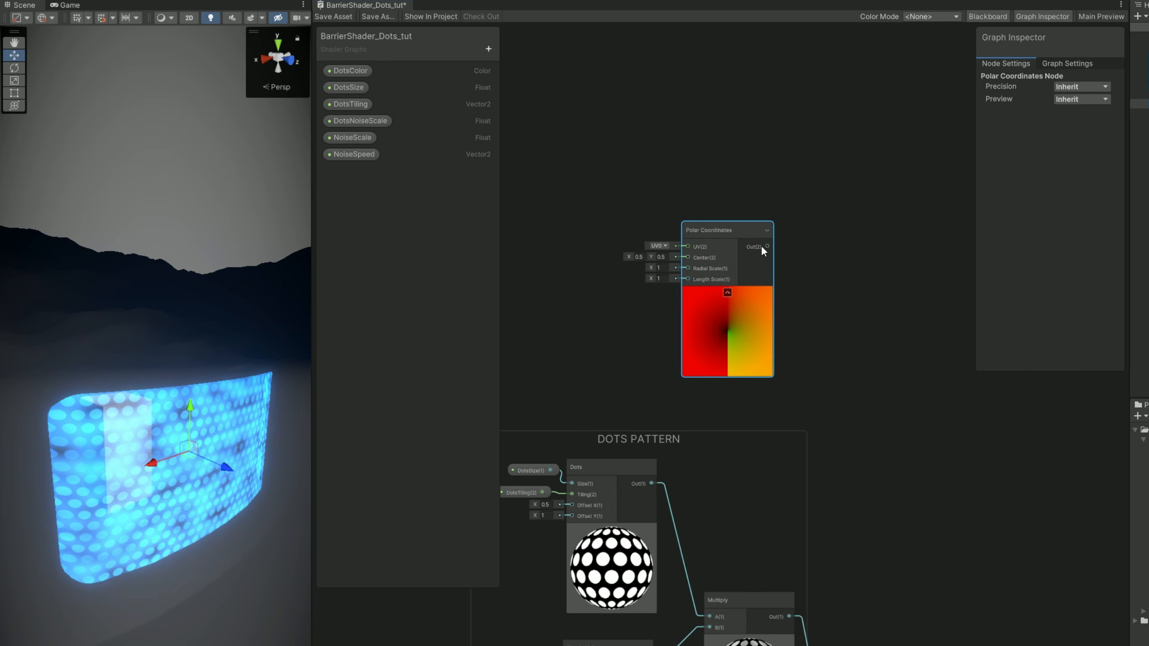
# Add a Split node fed by the Polar Coordinates output.
pyautogui.press('space')
pyautogui.write('p')
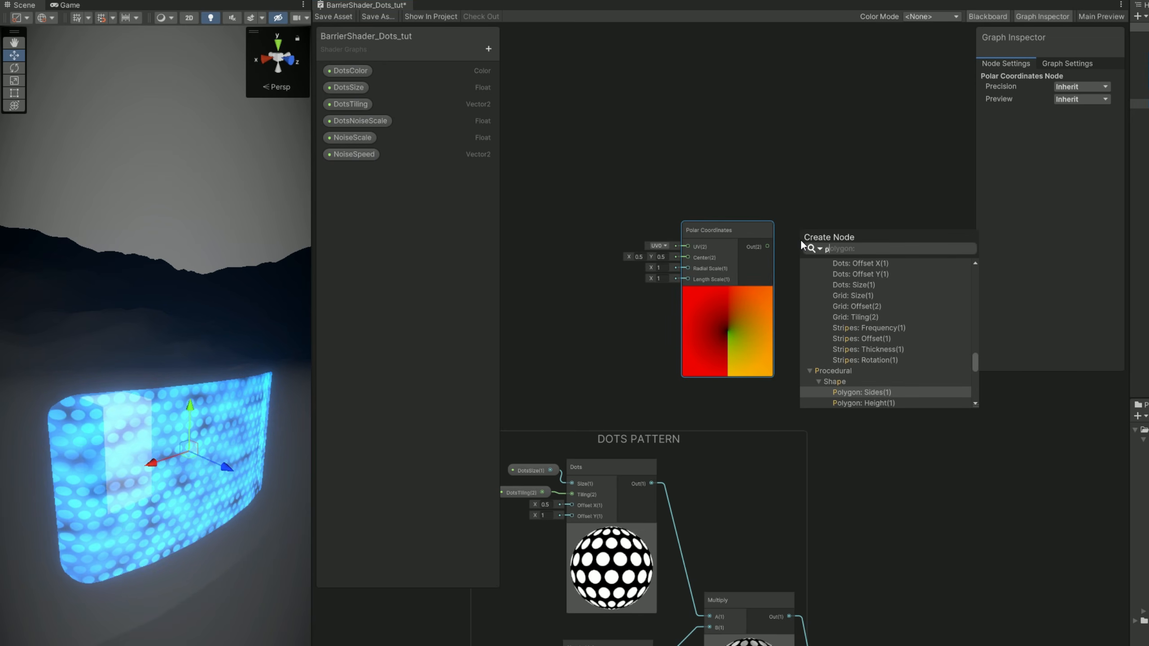
pyautogui.press('BackSpace')
pyautogui.write('split')
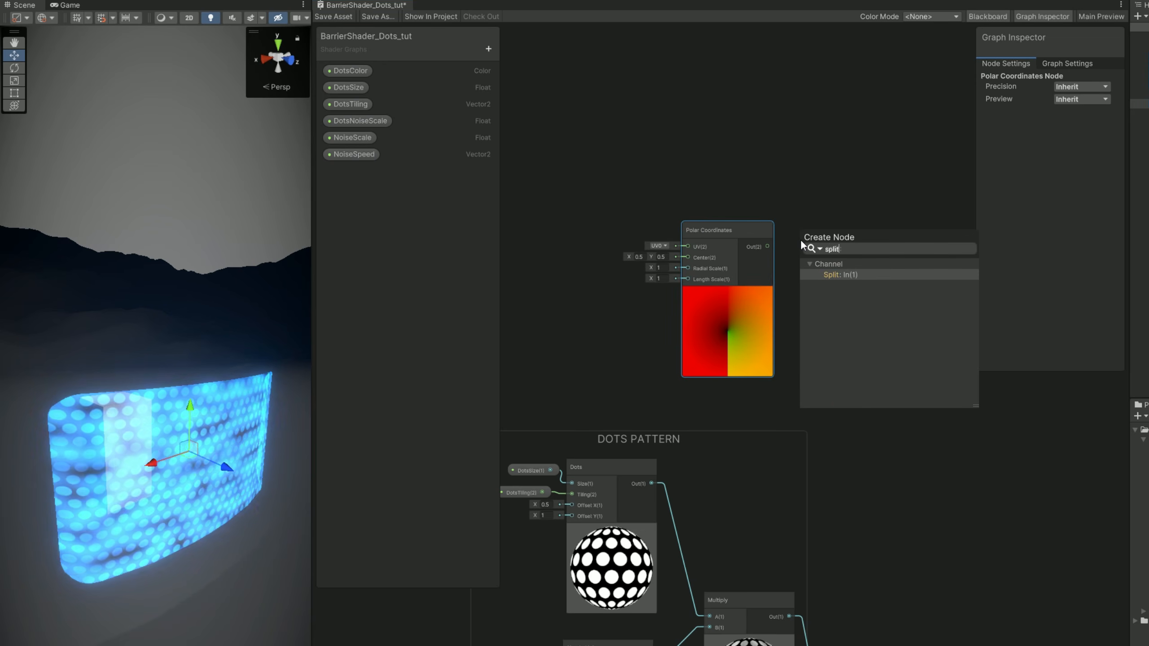
pyautogui.press('Return')
pyautogui.scroll(4, 812, 232)
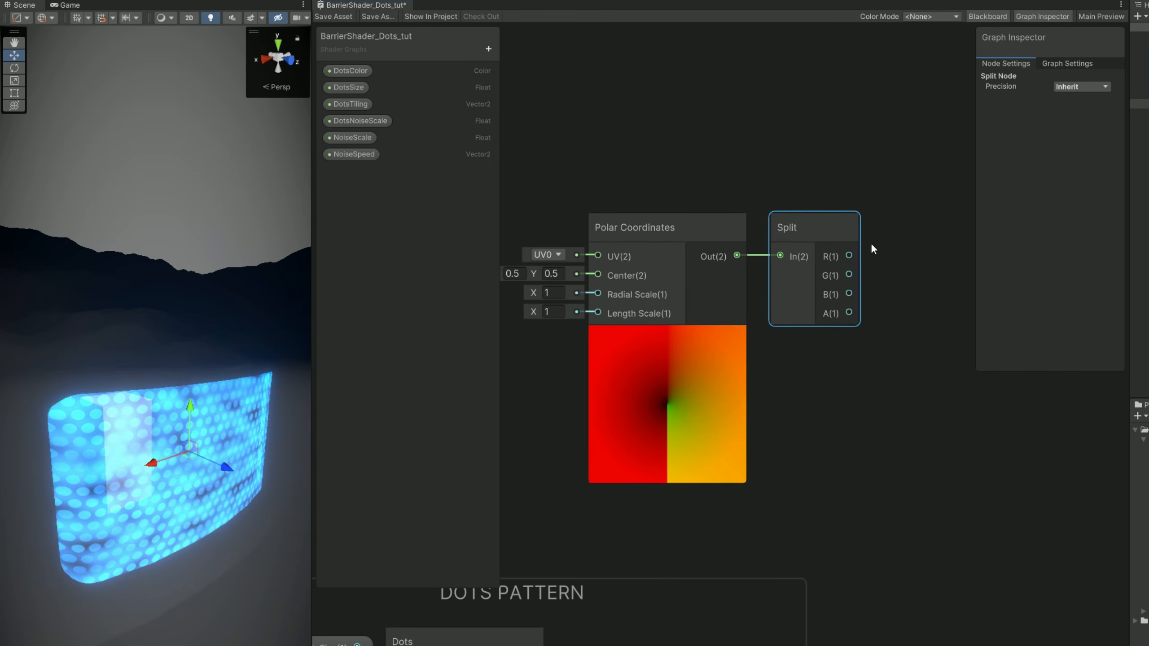
# Add a Power node fed by the Split node's R output and set its B value to 3.78.
pyautogui.moveTo(871, 243); pyautogui.dragTo(753, 259, button='middle')
pyautogui.moveTo(731, 277); pyautogui.dragTo(845, 260)
pyautogui.write('powe')
pyautogui.press('Return')
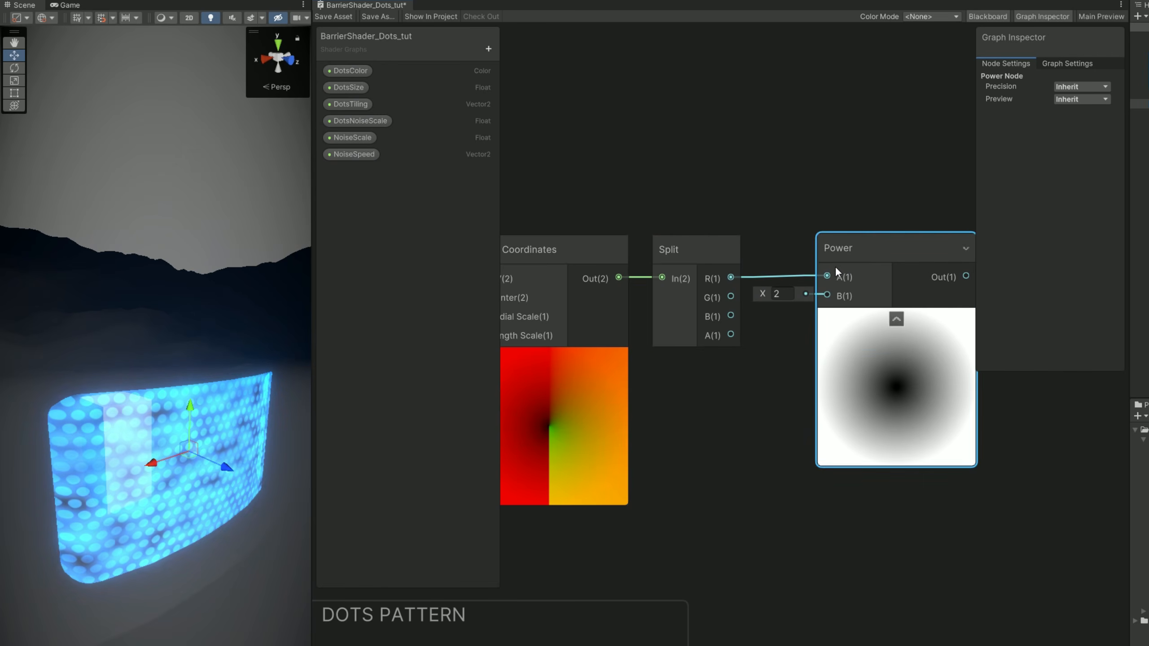
pyautogui.moveTo(765, 296); pyautogui.dragTo(792, 295)
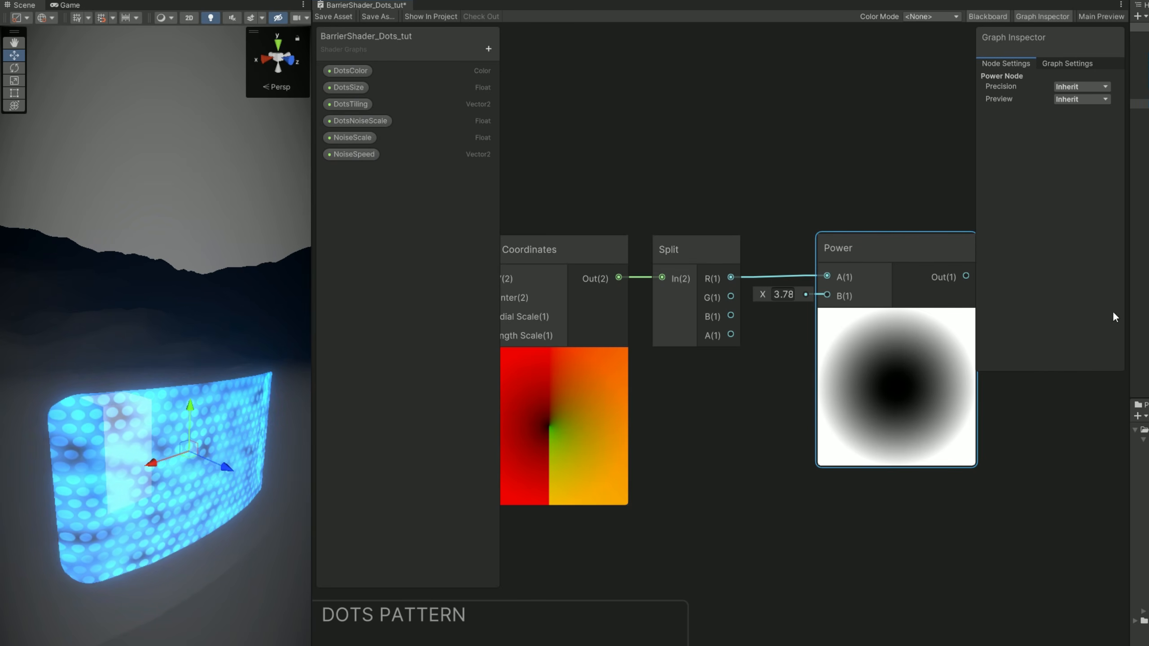
# Add a Multiply node combining the Power and Add outputs, feed it into the color Multiply's B input, and save the shader.
pyautogui.moveTo(798, 552); pyautogui.dragTo(714, 573, button='middle')
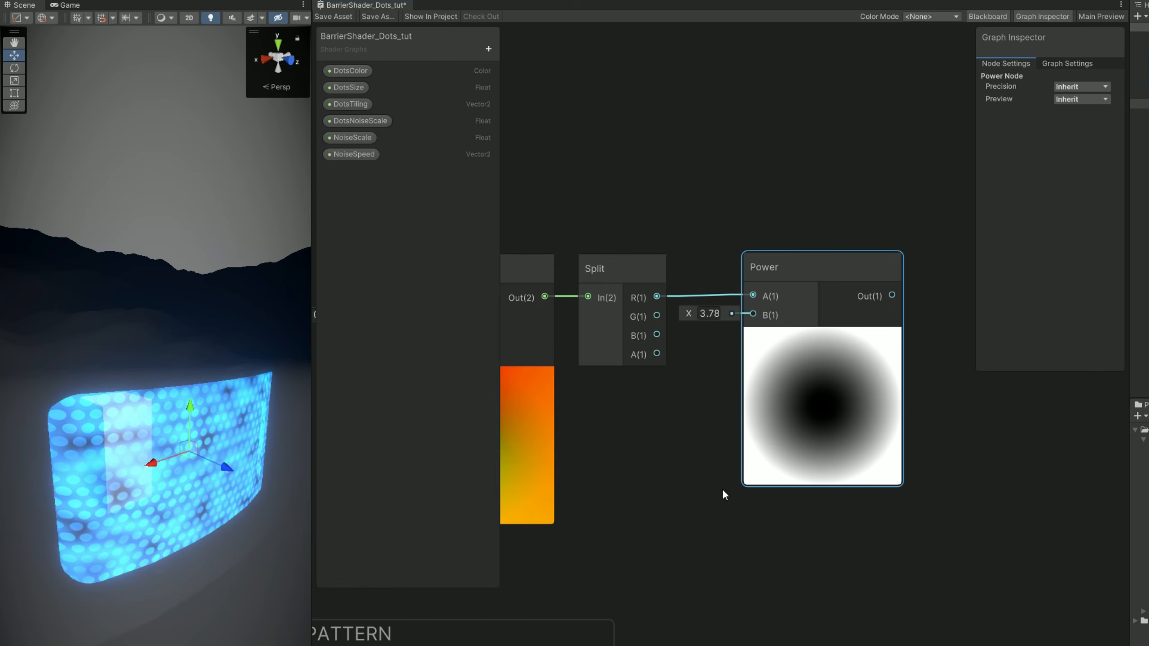
pyautogui.scroll(-6, 719, 494)
pyautogui.moveTo(769, 511); pyautogui.dragTo(768, 314, button='middle')
pyautogui.moveTo(790, 214); pyautogui.dragTo(850, 618)
pyautogui.write('mul')
pyautogui.press('Return')
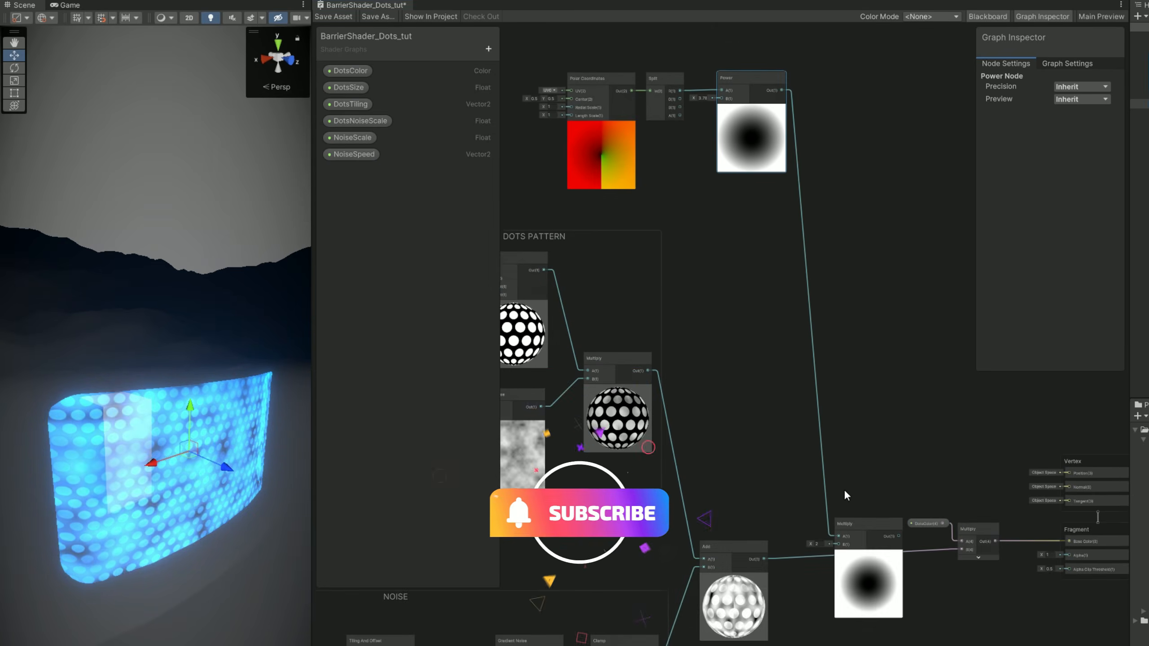
pyautogui.scroll(3, 849, 568)
pyautogui.moveTo(723, 592); pyautogui.dragTo(840, 597)
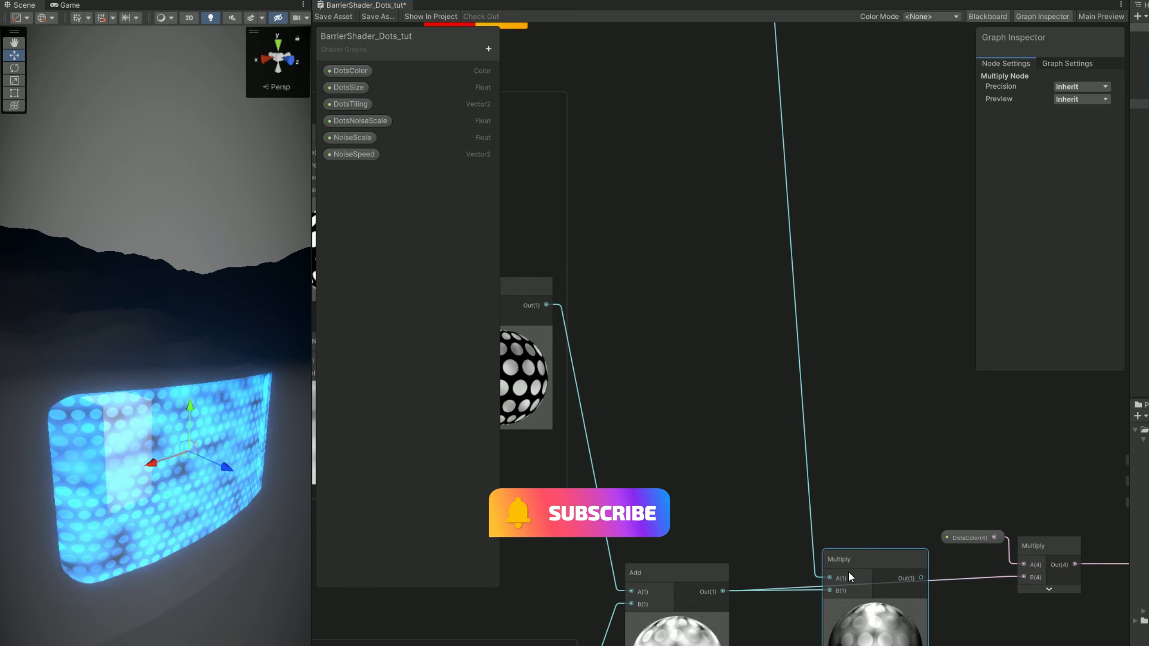
pyautogui.moveTo(996, 645); pyautogui.dragTo(715, 599, button='middle')
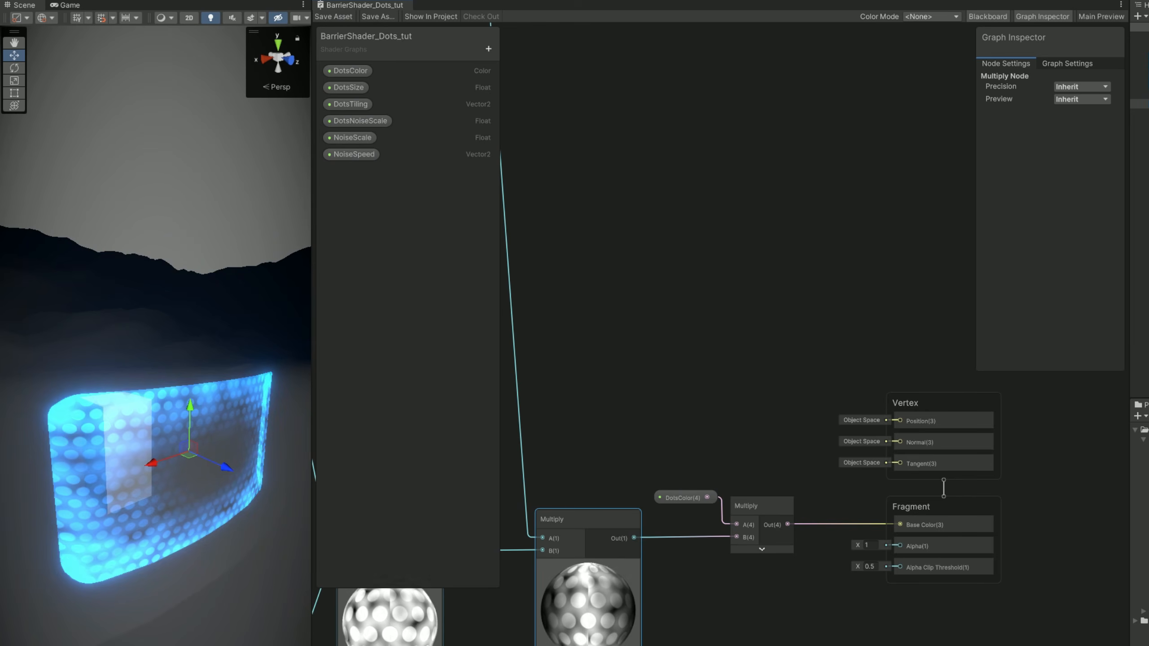
# Widen the Scene view and examine the masked barrier effect from several angles.
pyautogui.moveTo(312, 609); pyautogui.dragTo(447, 576)
pyautogui.moveTo(393, 539); pyautogui.dragTo(275, 480, button='right')
pyautogui.press('s')
pyautogui.press('a')
pyautogui.press('d')
pyautogui.press('w')
pyautogui.press('a')
pyautogui.press('s')
pyautogui.press('w')
# Group the Polar Coordinates, Split and Power nodes and name the group MASK.
pyautogui.scroll(-3, 707, 344)
pyautogui.moveTo(674, 220); pyautogui.dragTo(970, 504, button='middle')
pyautogui.moveTo(693, 296); pyautogui.dragTo(911, 381)
pyautogui.rightClick(897, 352)
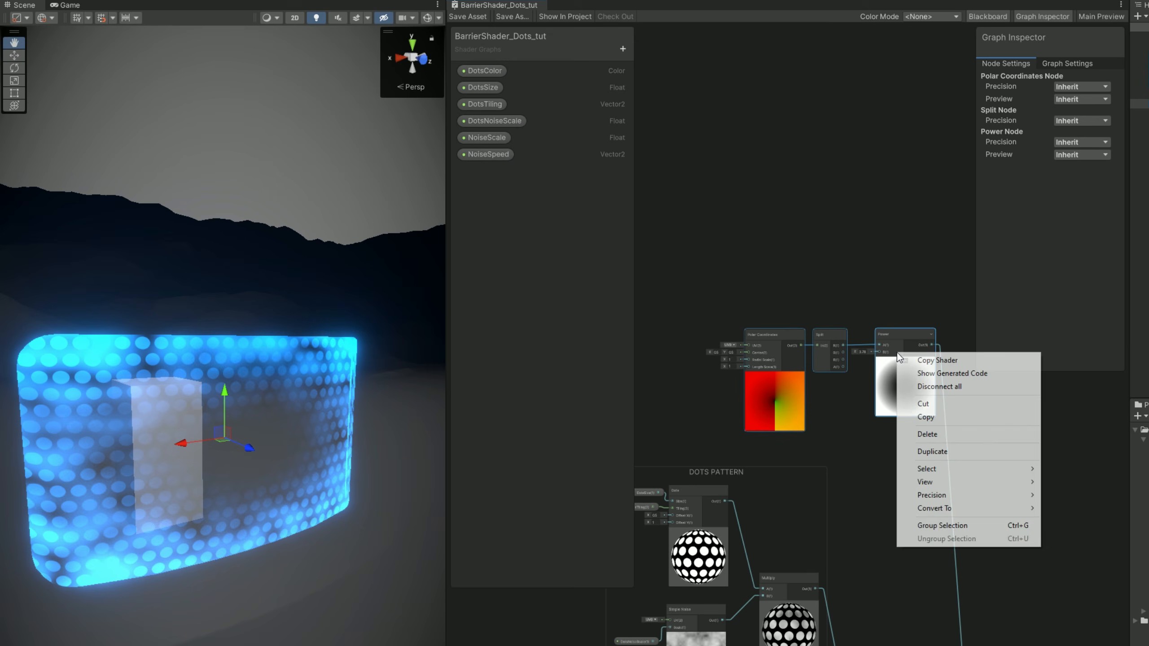
pyautogui.click(963, 525)
pyautogui.write('MASK')
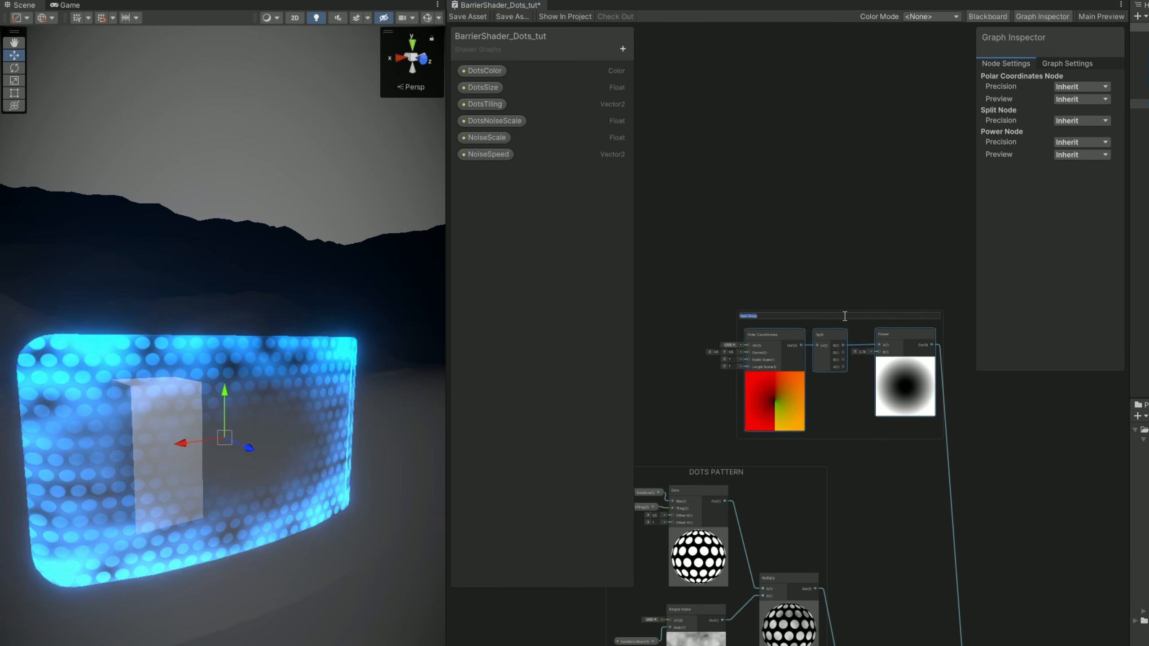
pyautogui.press('Return')
pyautogui.moveTo(844, 315); pyautogui.dragTo(733, 270)
pyautogui.moveTo(750, 361); pyautogui.dragTo(892, 391, button='middle')
# Add a Float property named MaskPower to the shader graph with a default value of 4.
pyautogui.scroll(7, 832, 428)
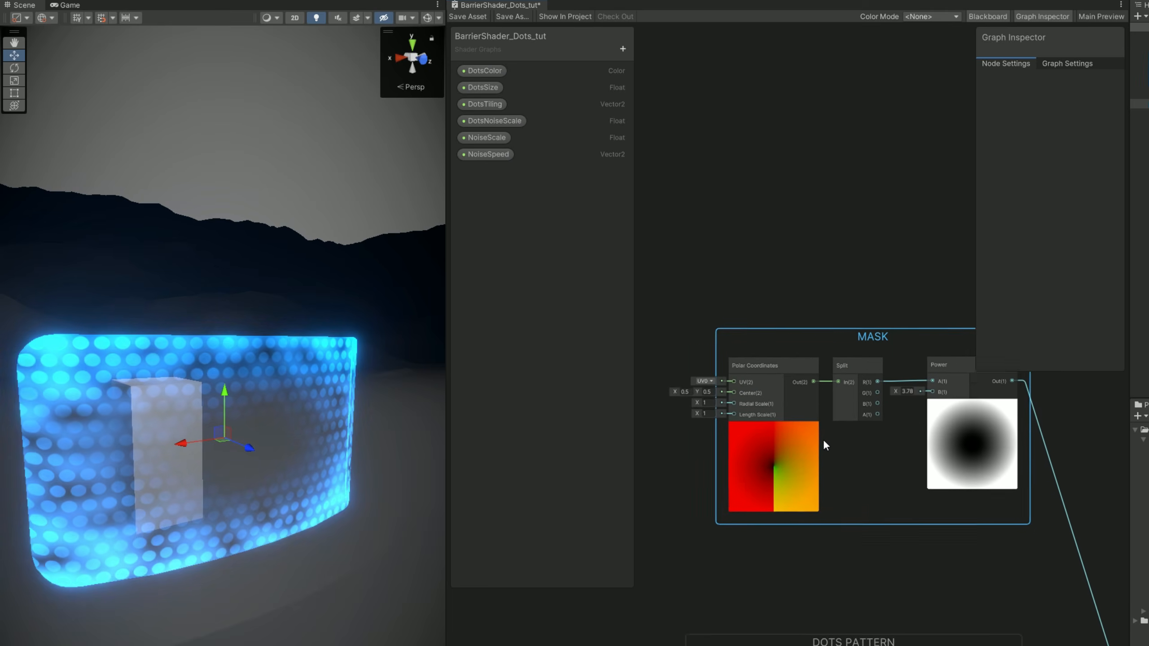
pyautogui.click(623, 49)
pyautogui.click(649, 56)
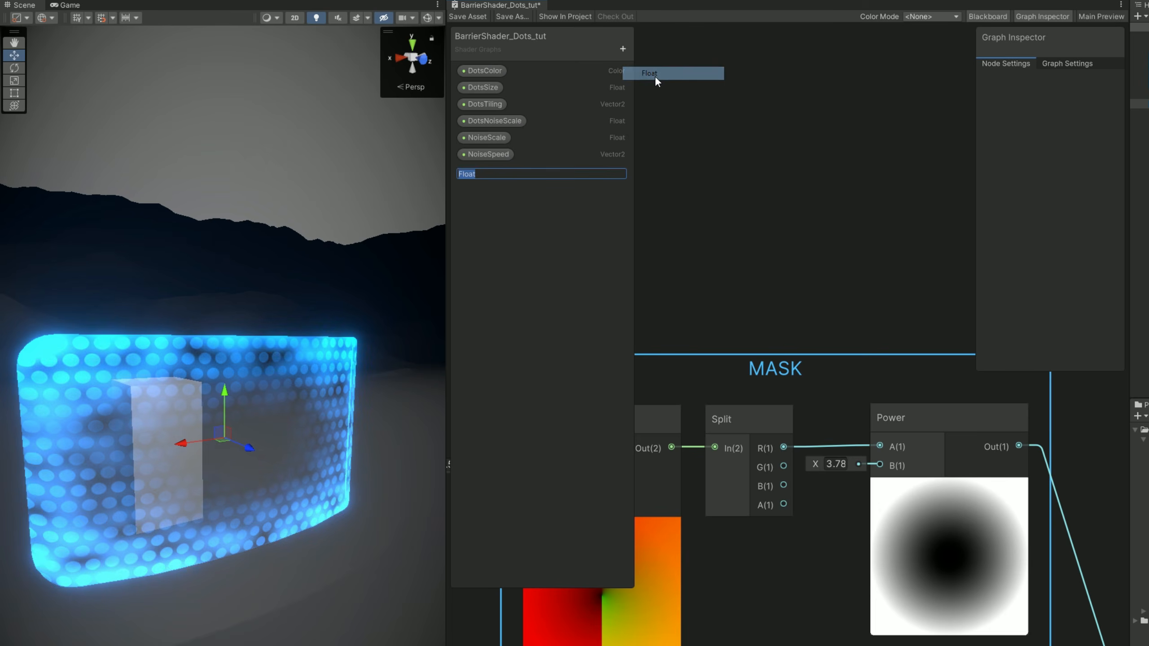
pyautogui.write('MaskPower')
pyautogui.press('Return')
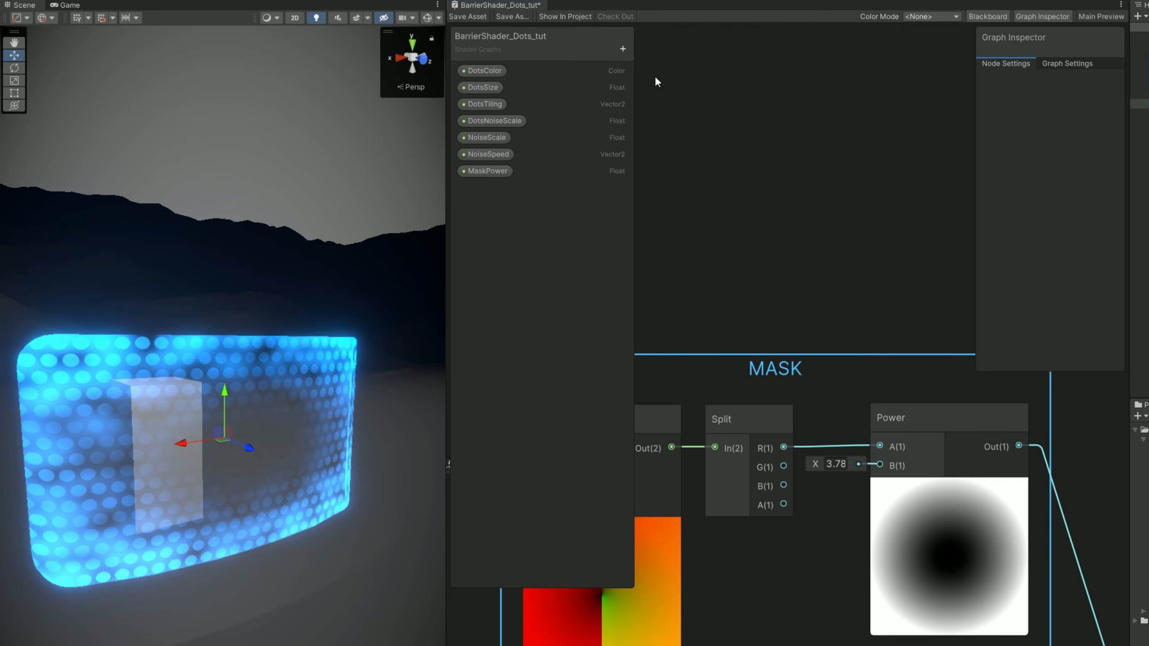
pyautogui.click(505, 172)
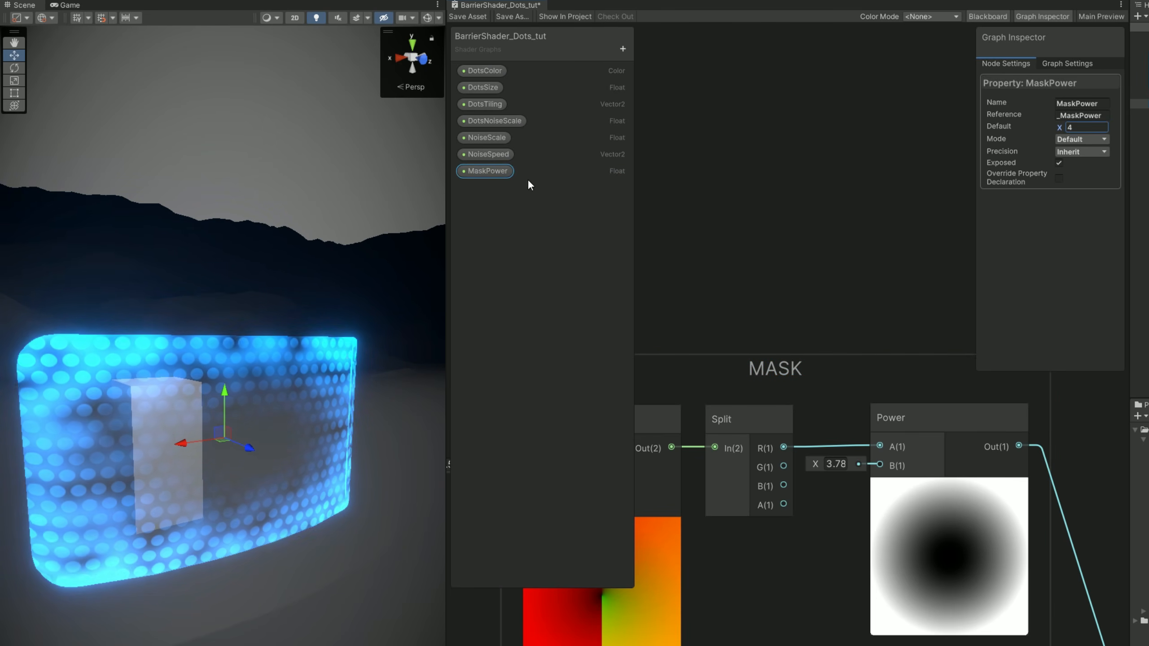
# Connect the MaskPower property to the Power node's B input and set MaskPower to 4.6 on the BarrierTut material.
pyautogui.moveTo(878, 532); pyautogui.dragTo(880, 465)
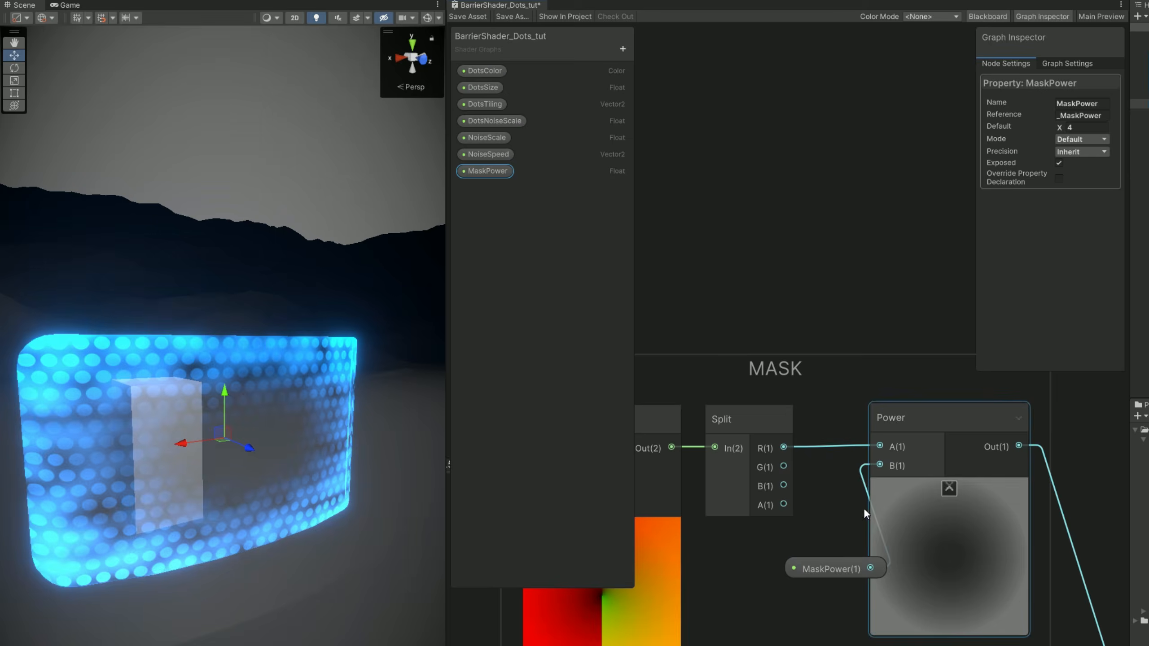
pyautogui.moveTo(826, 566); pyautogui.dragTo(787, 569)
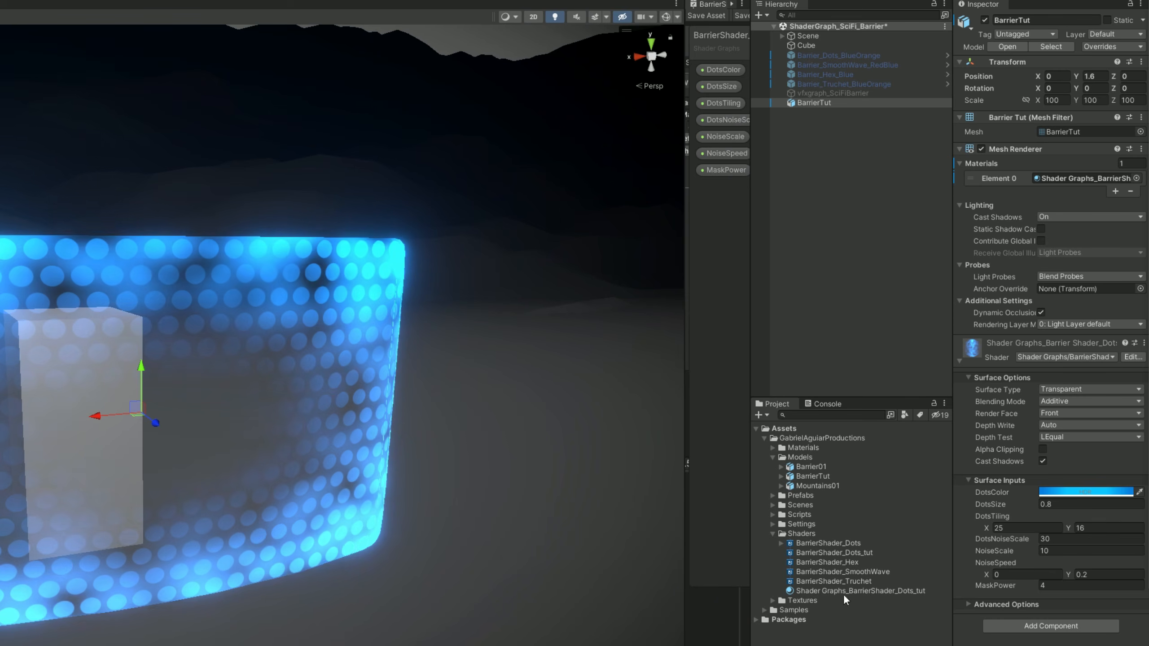
pyautogui.moveTo(1036, 585)
pyautogui.mouseDown()
pyautogui.moveTo(1022, 587)
pyautogui.moveTo(1061, 585)
pyautogui.moveTo(1011, 593)
pyautogui.moveTo(1041, 588)
pyautogui.mouseUp()
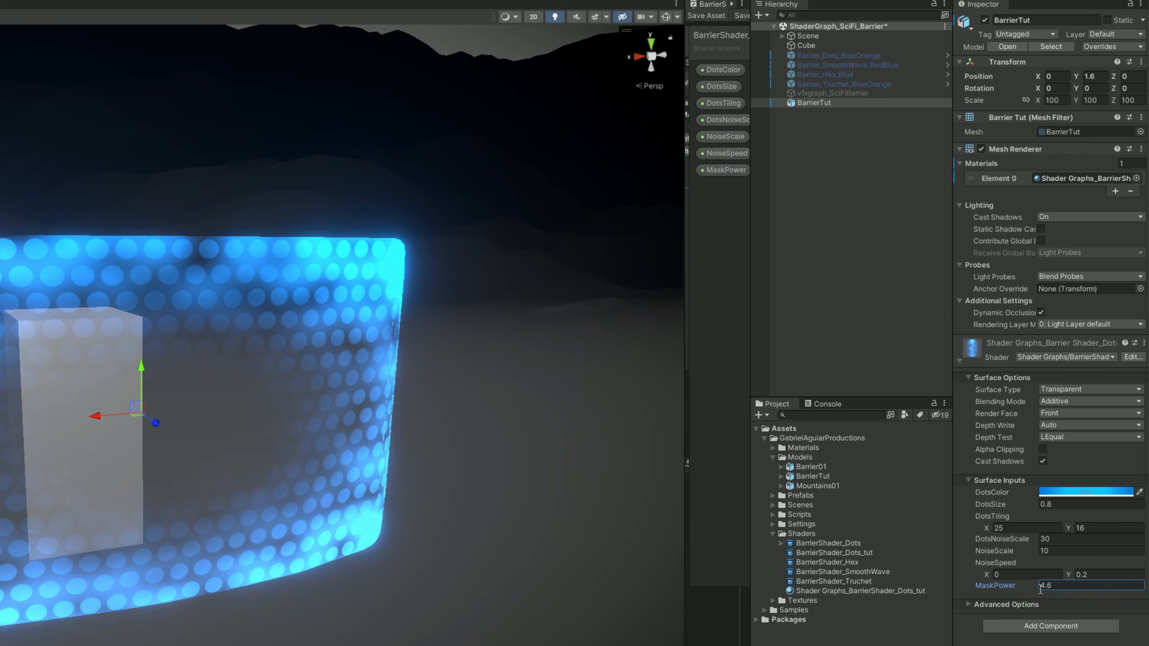
pyautogui.scroll(-4, 370, 582)
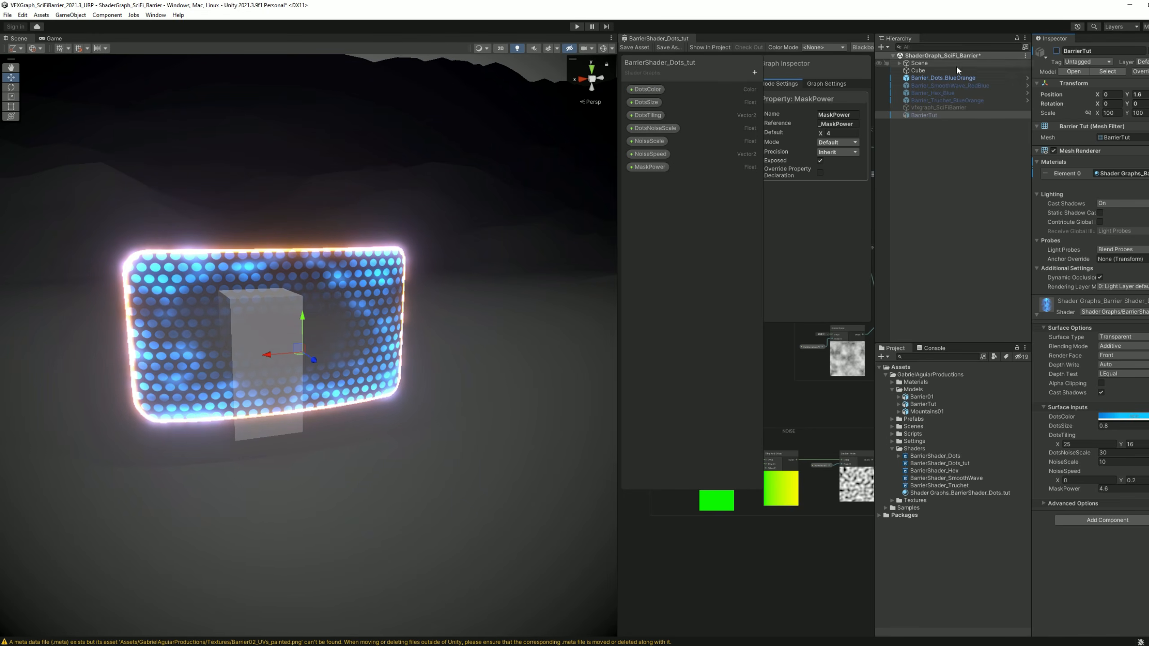
# Show the finished Barrier_Dots_BlueOrange object to examine its glowing border, then hide it and reactivate BarrierTut.
pyautogui.click(945, 78)
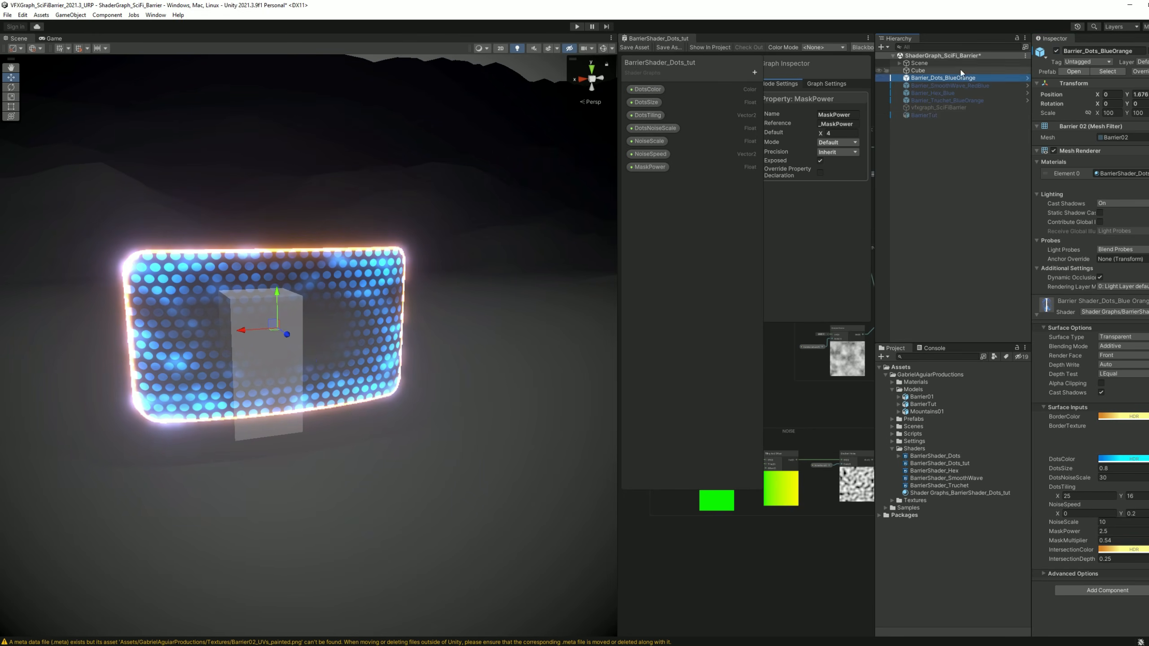
pyautogui.click(1057, 51)
pyautogui.click(924, 114)
pyautogui.click(1056, 51)
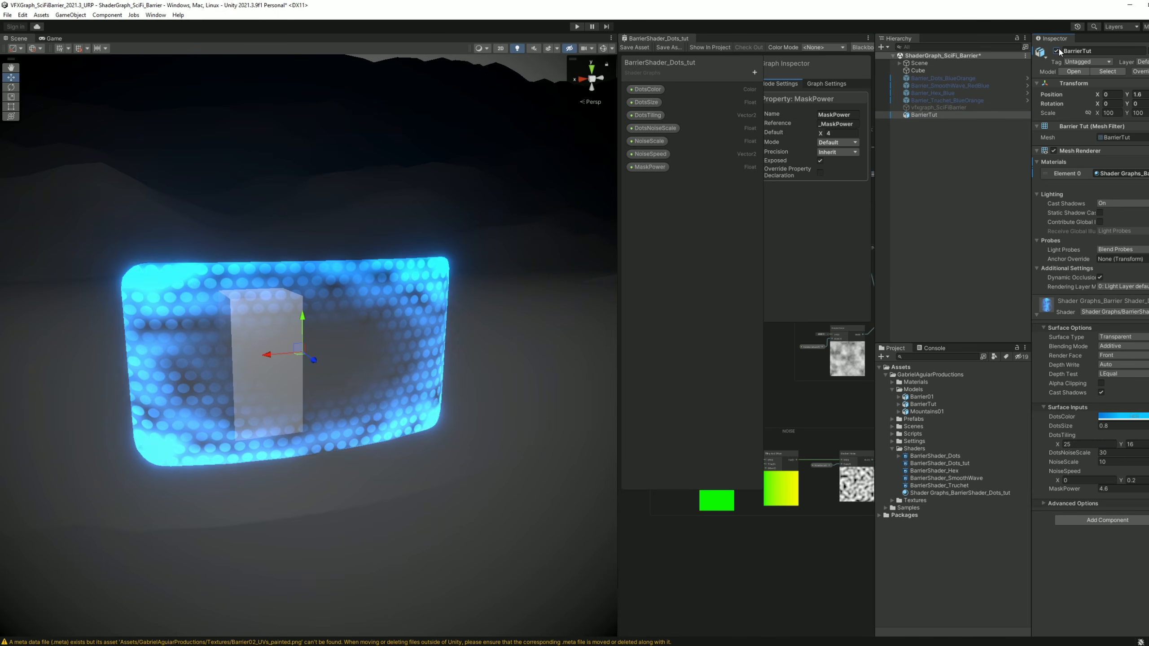
# Switch to Blender and export the BarrierTut mesh's UV layout as BarrierTut_UVs.png.
pyautogui.moveTo(198, 645)
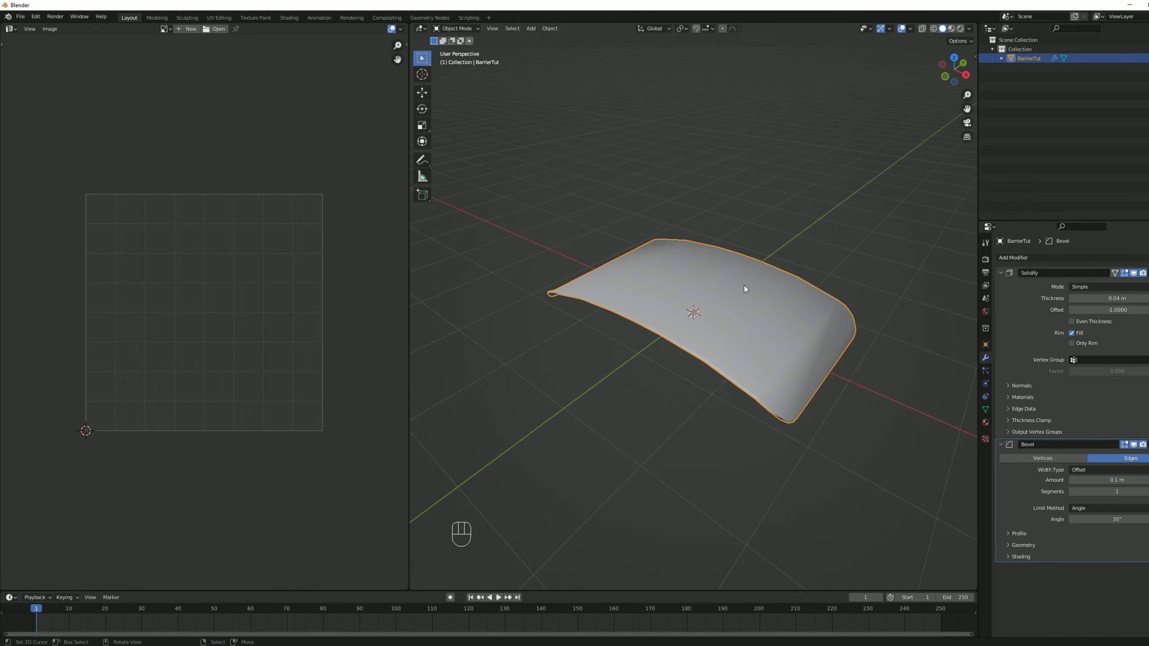
pyautogui.moveTo(745, 286); pyautogui.dragTo(788, 357, button='middle')
pyautogui.press('Tab')
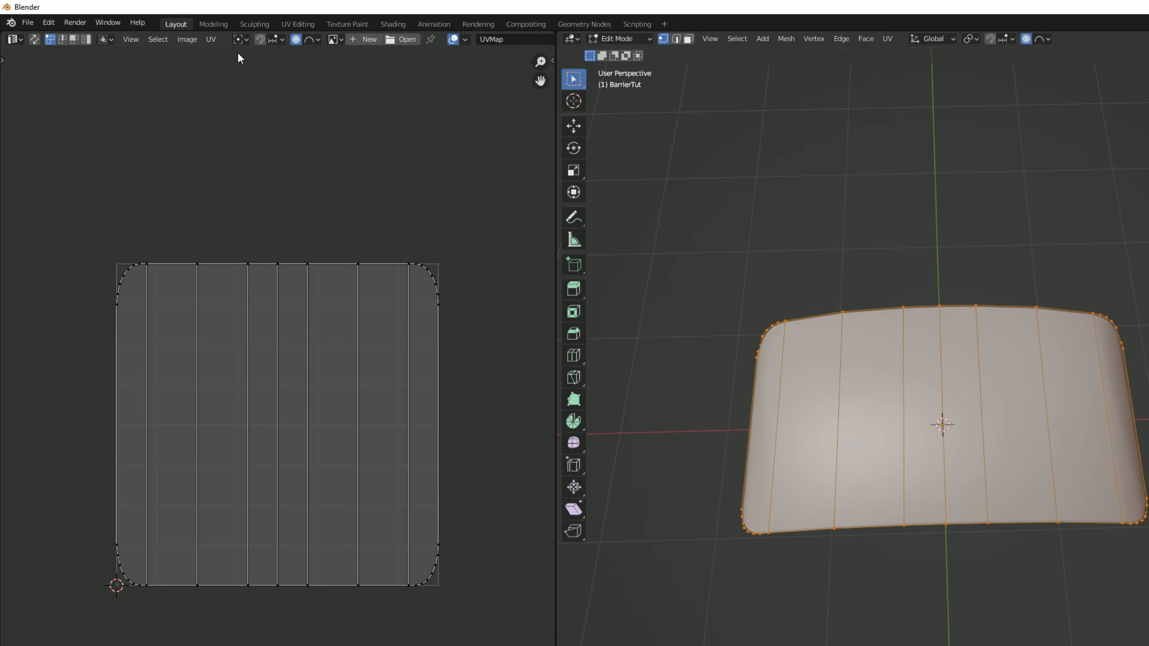
pyautogui.click(155, 28)
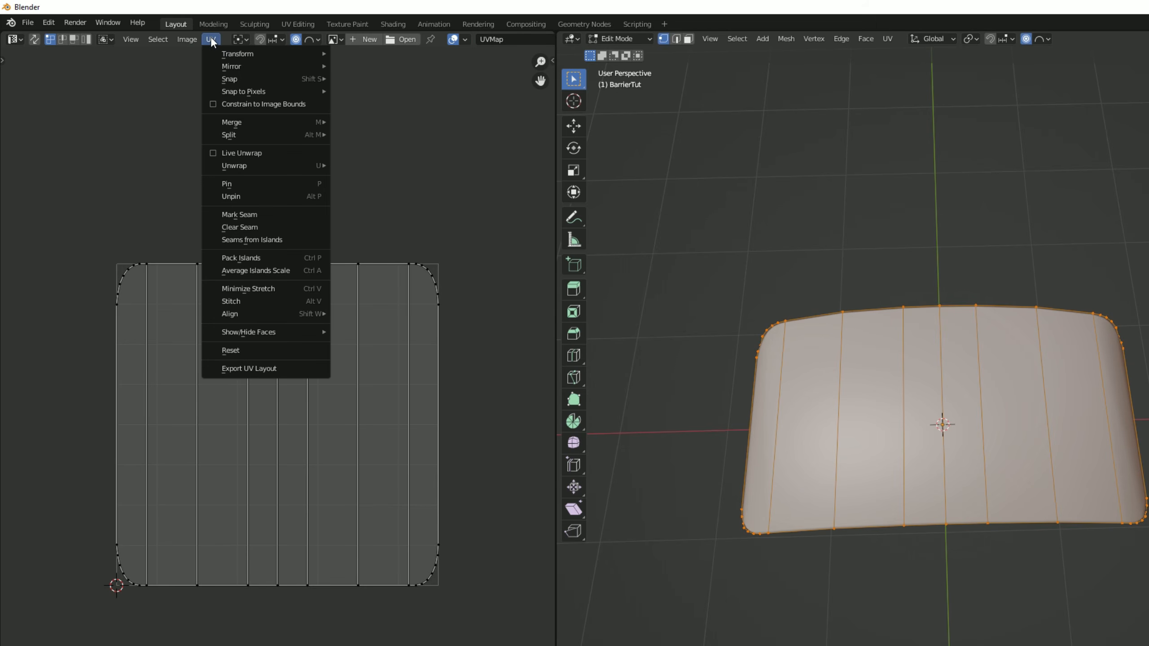
pyautogui.click(288, 369)
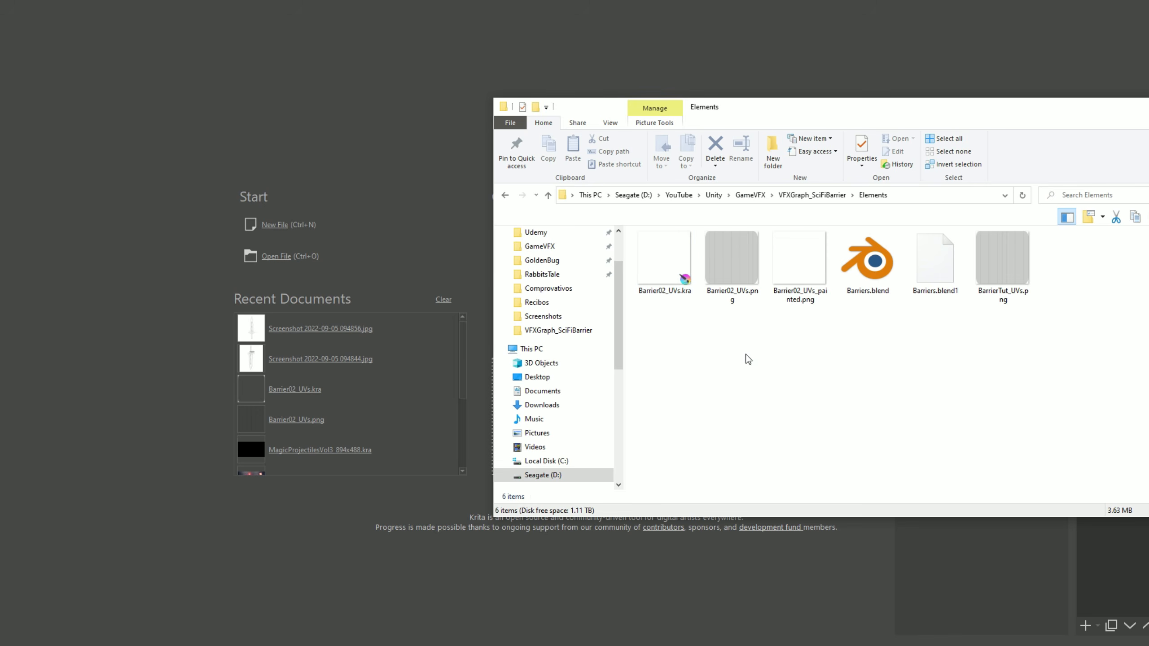
# Switch to Krita, open BarrierTut_UVs.png and add a paint layer above the Background layer.
pyautogui.moveTo(1000, 269); pyautogui.dragTo(344, 185)
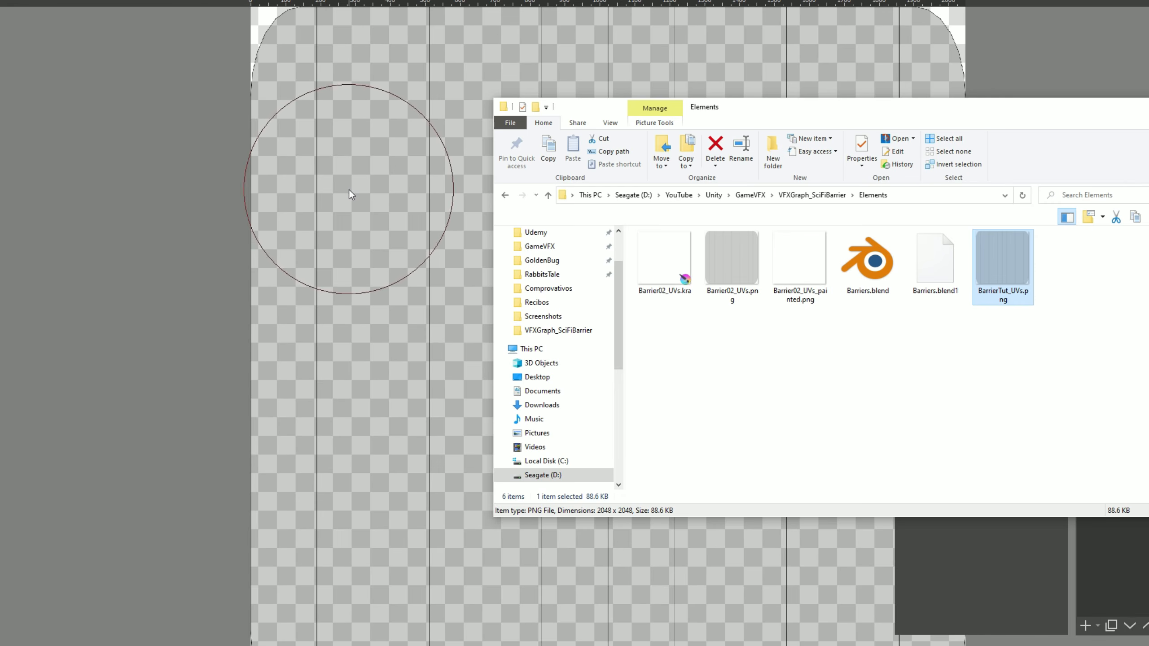
pyautogui.click(439, 3)
pyautogui.scroll(-1, 460, 308)
pyautogui.moveTo(462, 318); pyautogui.dragTo(452, 352, button='middle')
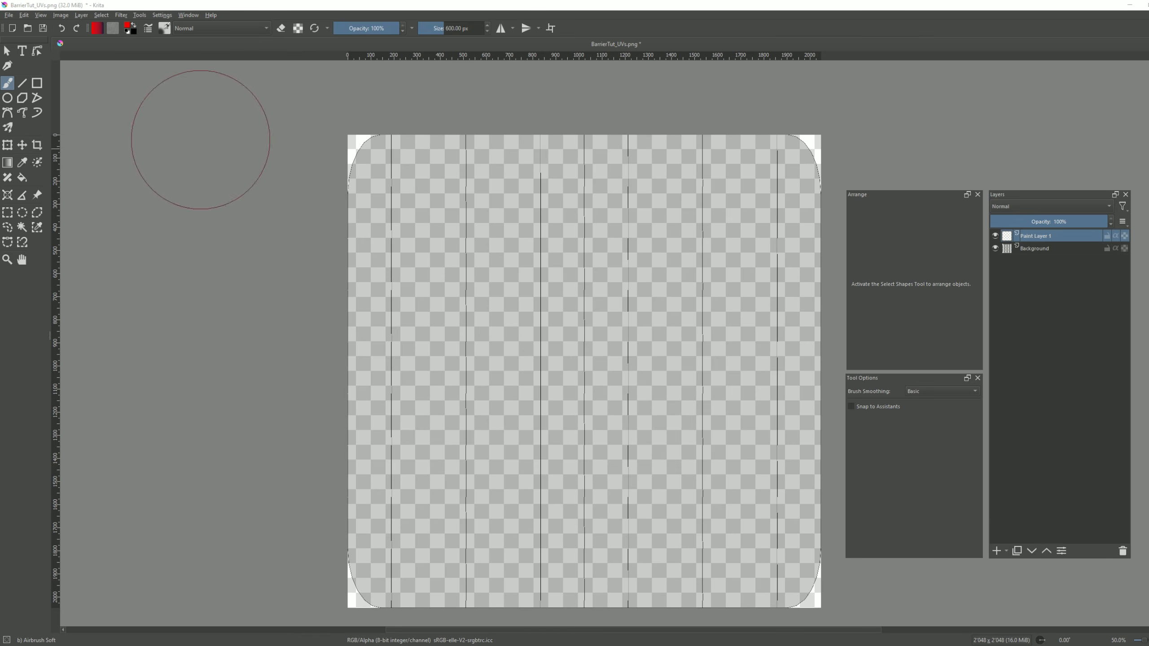
# Set the foreground color to white and check the settings of the Airbrush Soft brush preset.
pyautogui.click(128, 26)
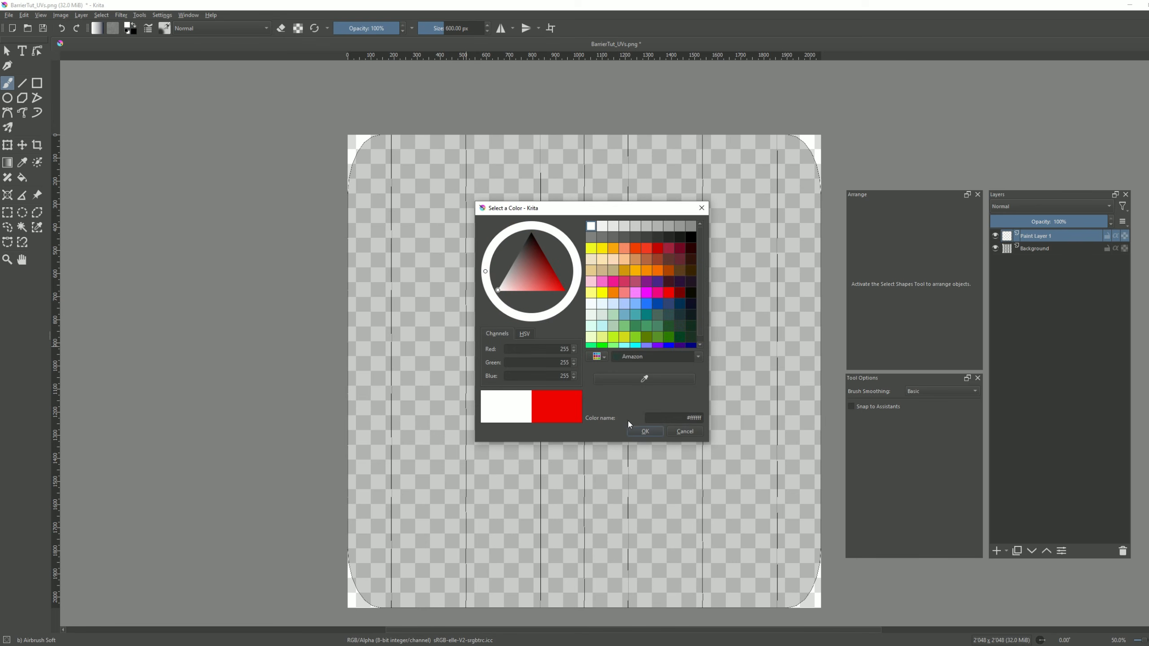
pyautogui.click(644, 433)
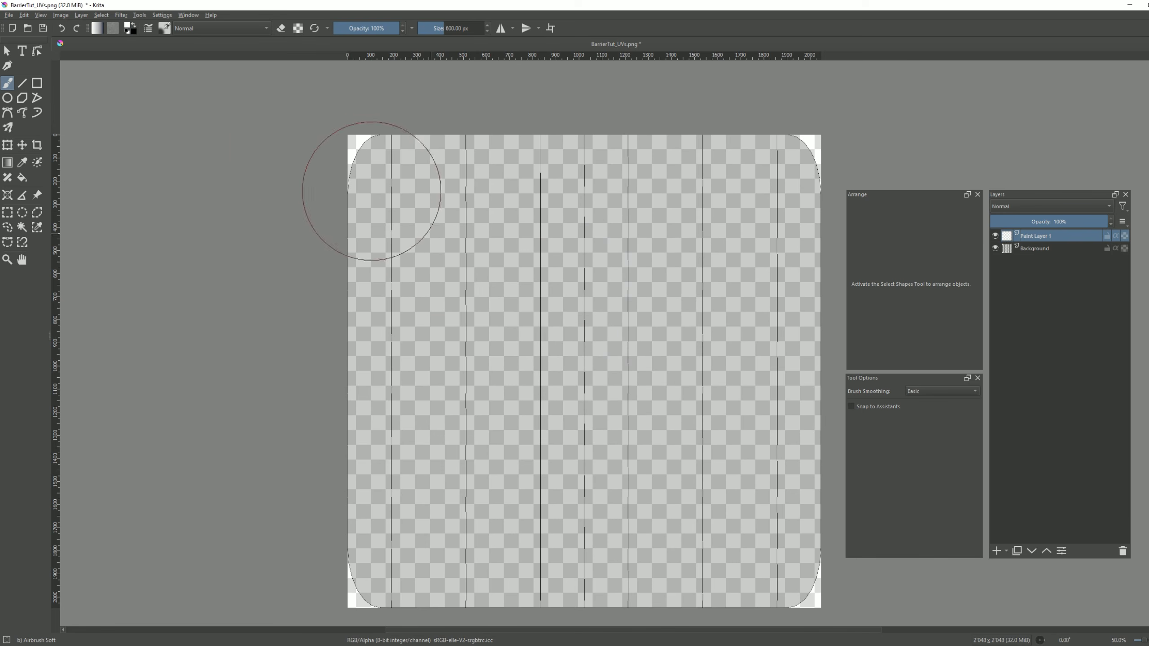
pyautogui.click(165, 29)
pyautogui.moveTo(257, 68)
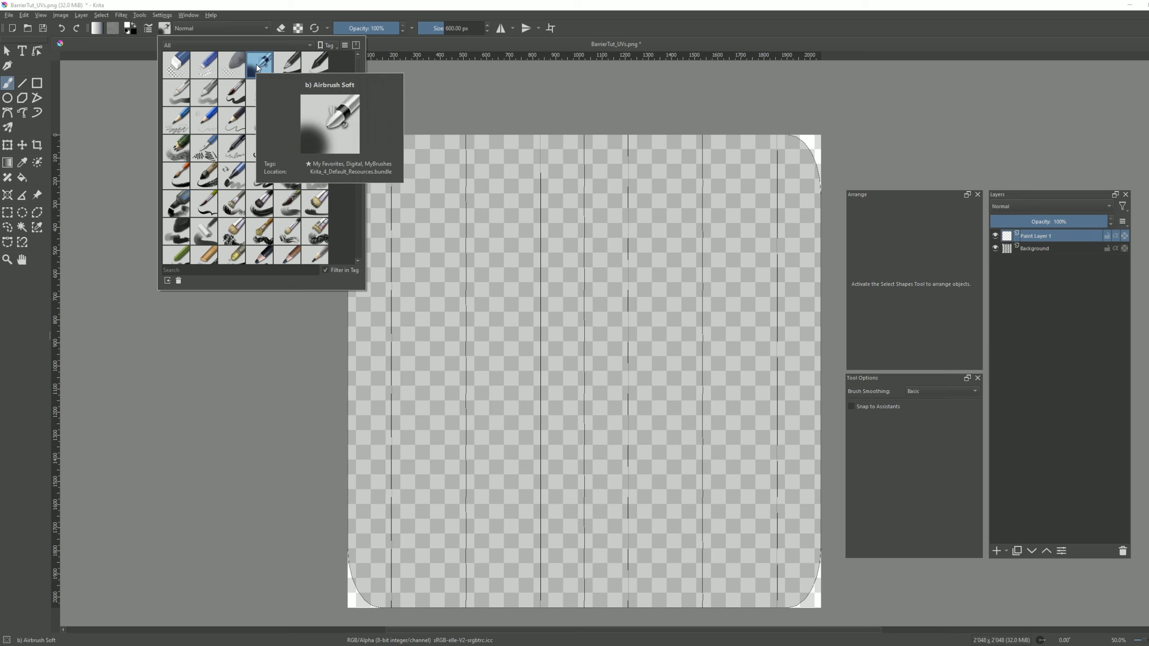
pyautogui.click(148, 29)
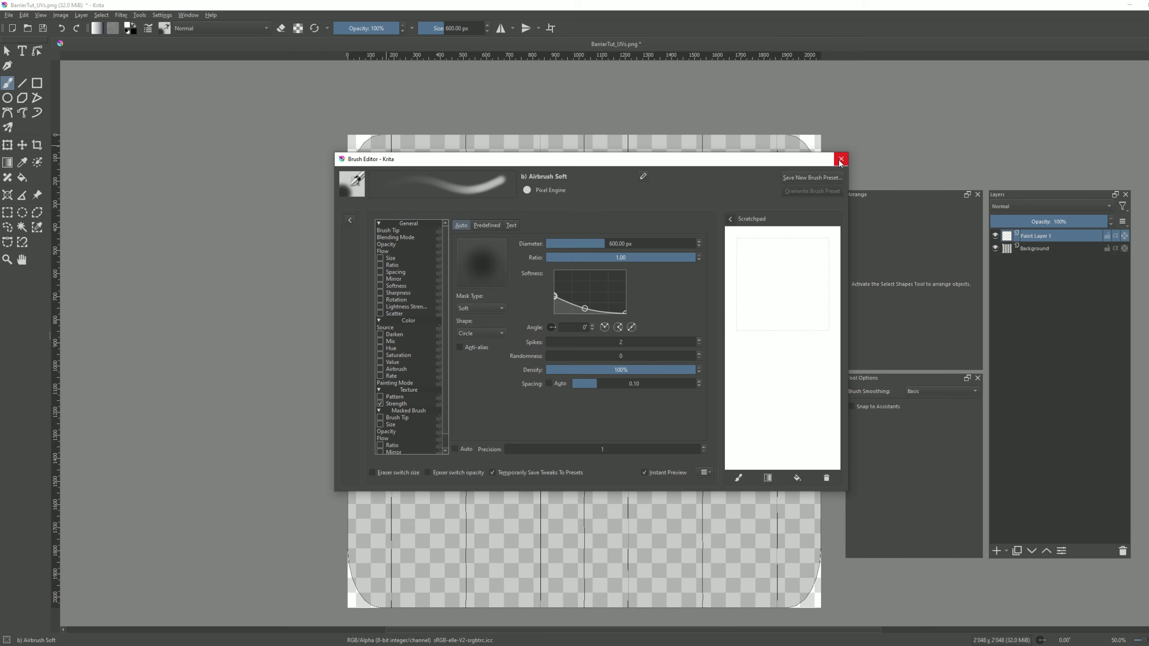
pyautogui.click(840, 160)
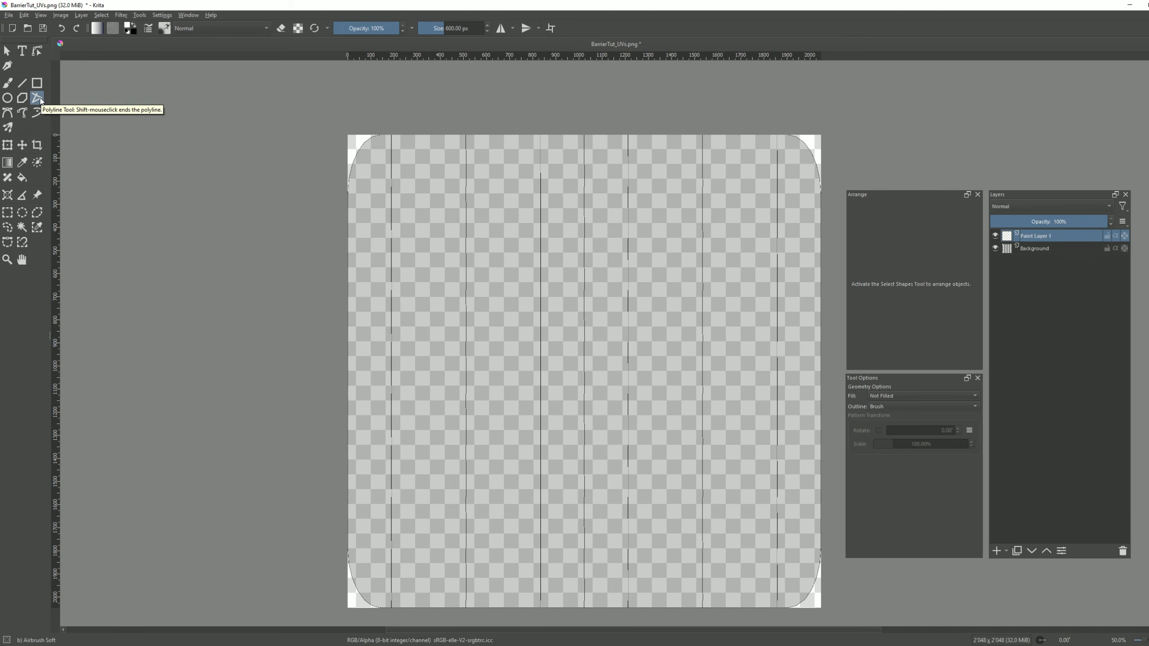
# Set up the Polyline tool with no fill and a Brush outline, using a brush size of 80 px.
pyautogui.click(50, 133)
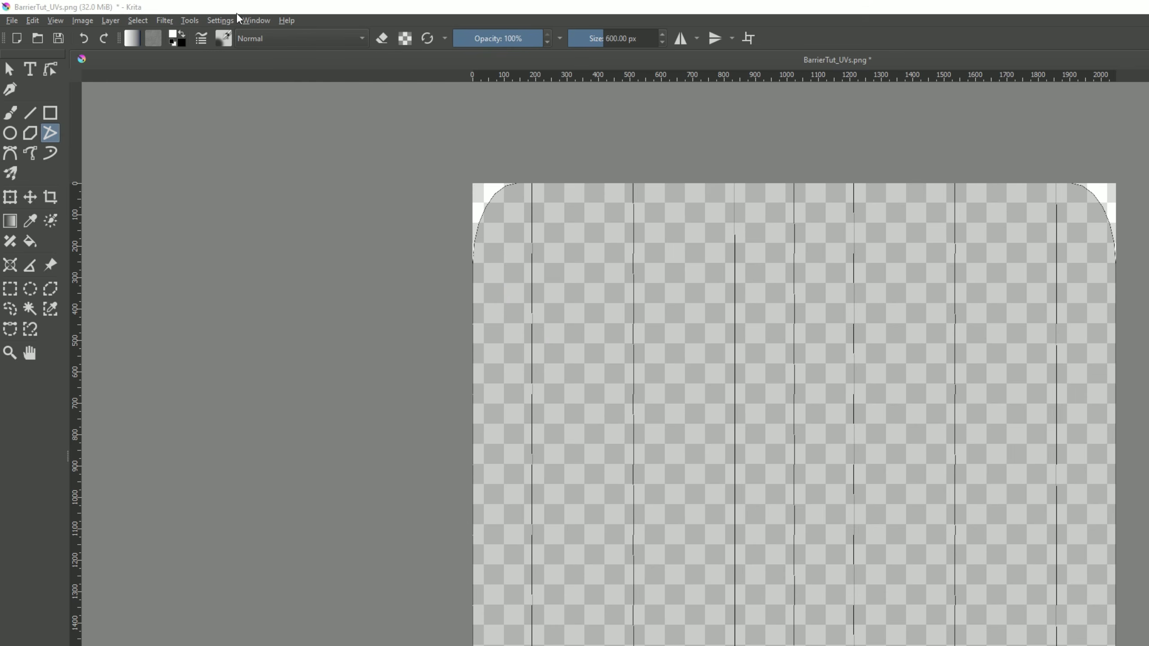
pyautogui.click(247, 21)
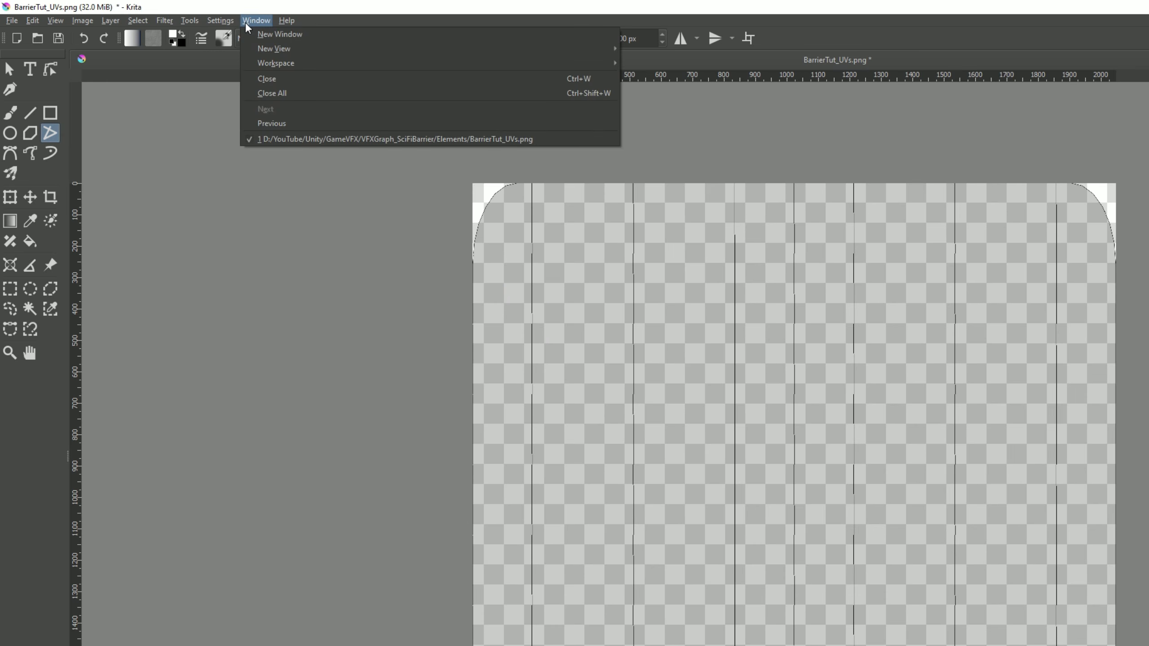
pyautogui.moveTo(228, 21)
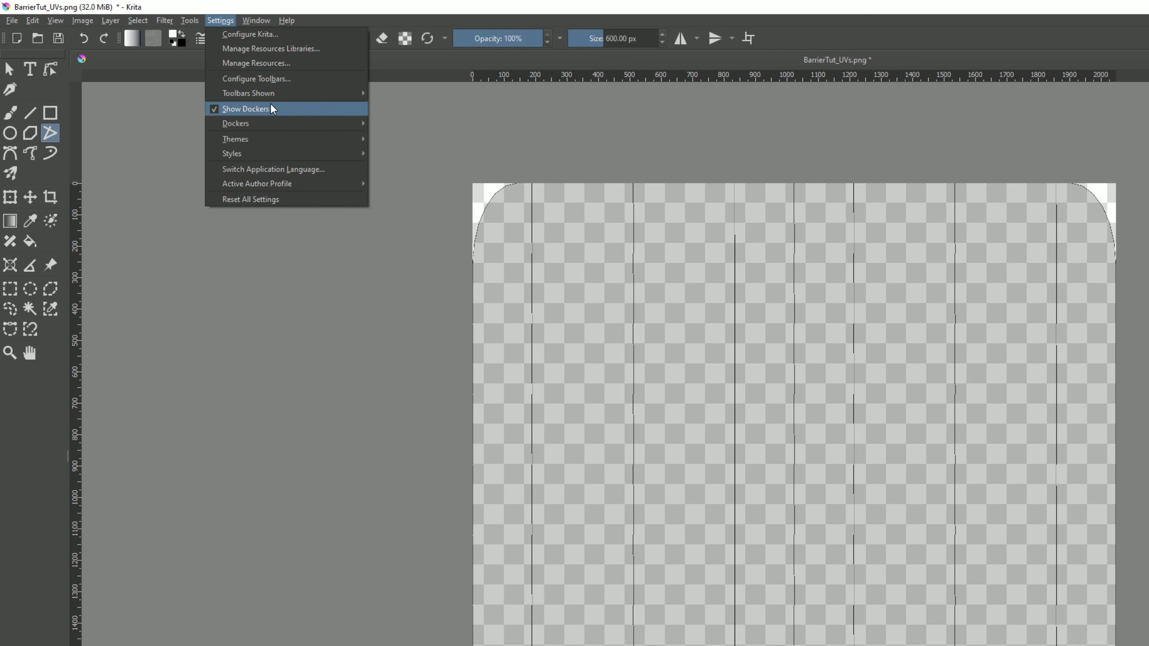
pyautogui.moveTo(270, 120)
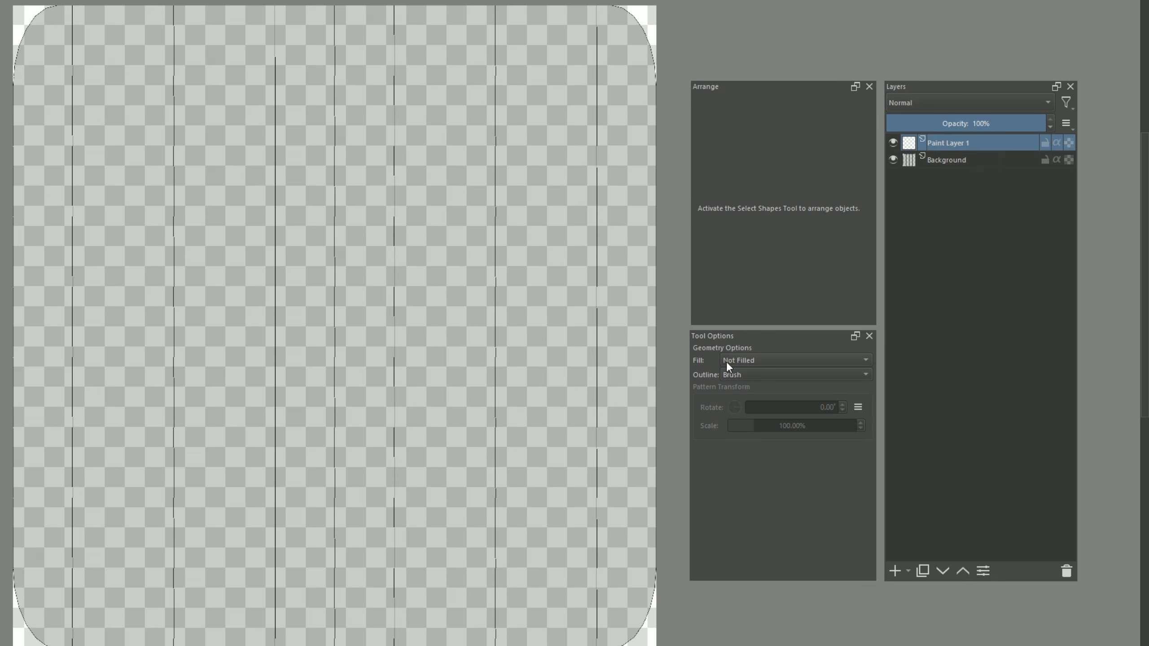
pyautogui.click(729, 375)
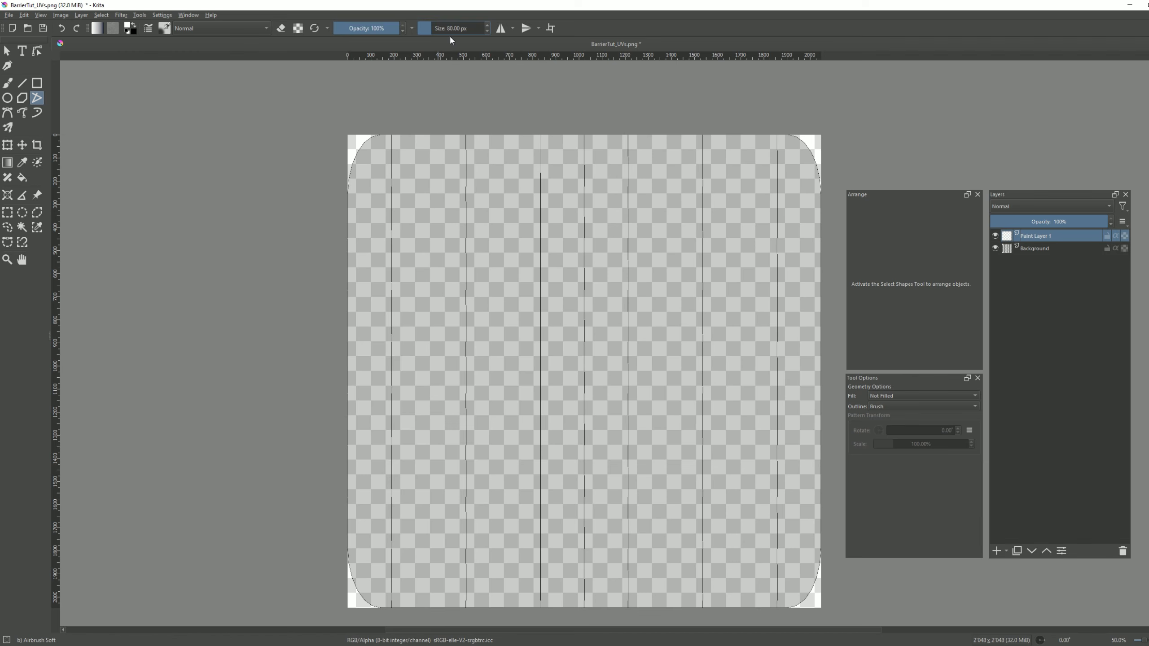
# Trace a closed white polyline along the edges and four rounded corners of the UV layout on Paint Layer 1.
pyautogui.scroll(5, 376, 143)
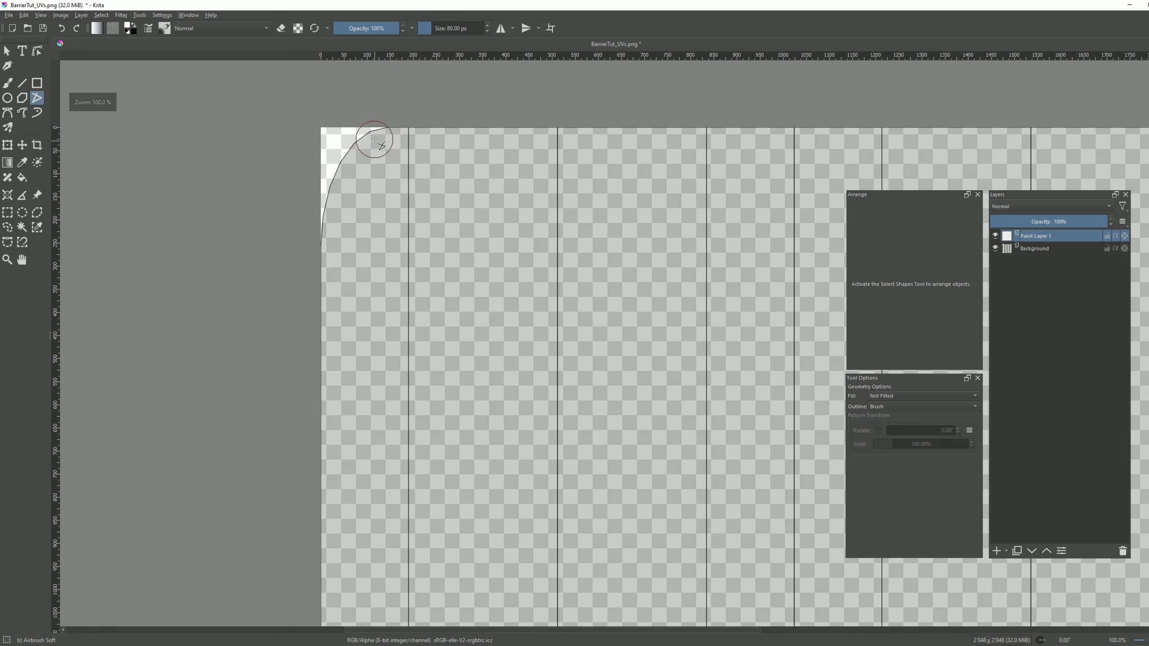
pyautogui.scroll(-5, 223, 148)
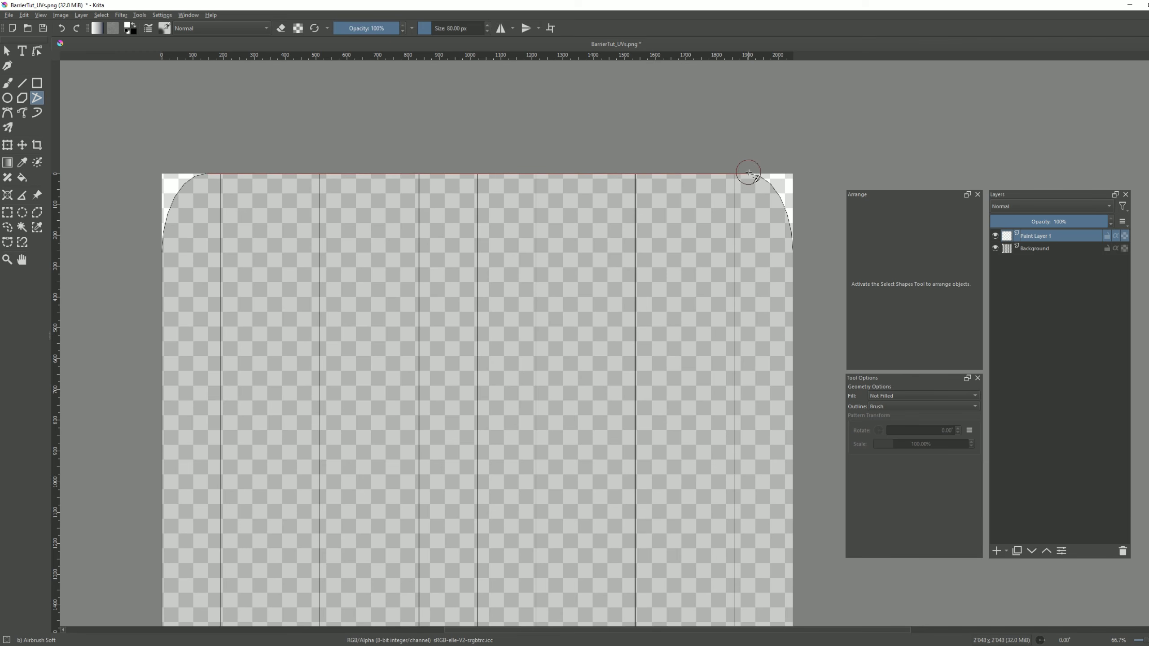
pyautogui.scroll(3, 748, 173)
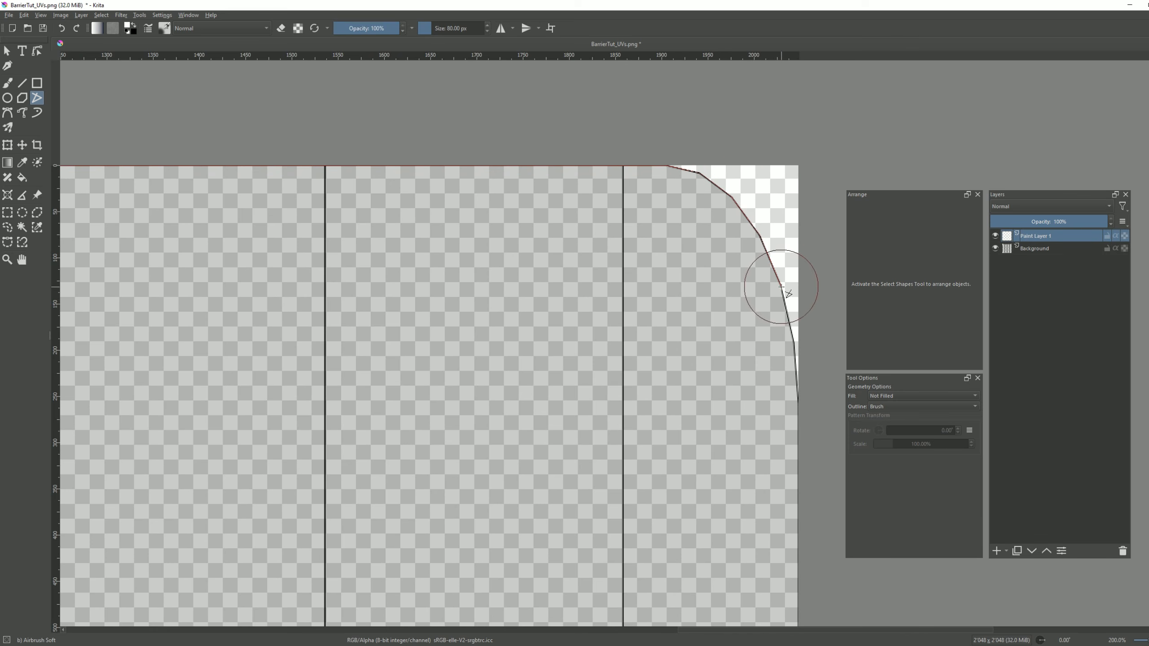
pyautogui.scroll(-4, 735, 66)
pyautogui.scroll(5, 670, 344)
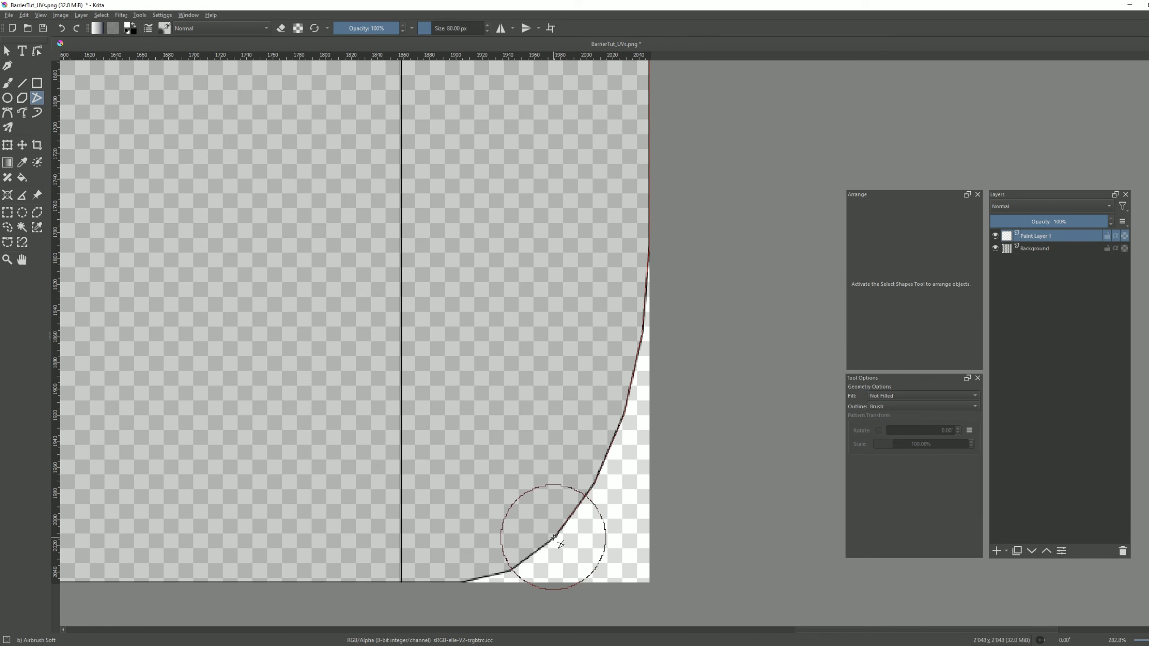
pyautogui.scroll(-5, 463, 582)
pyautogui.scroll(5, 311, 439)
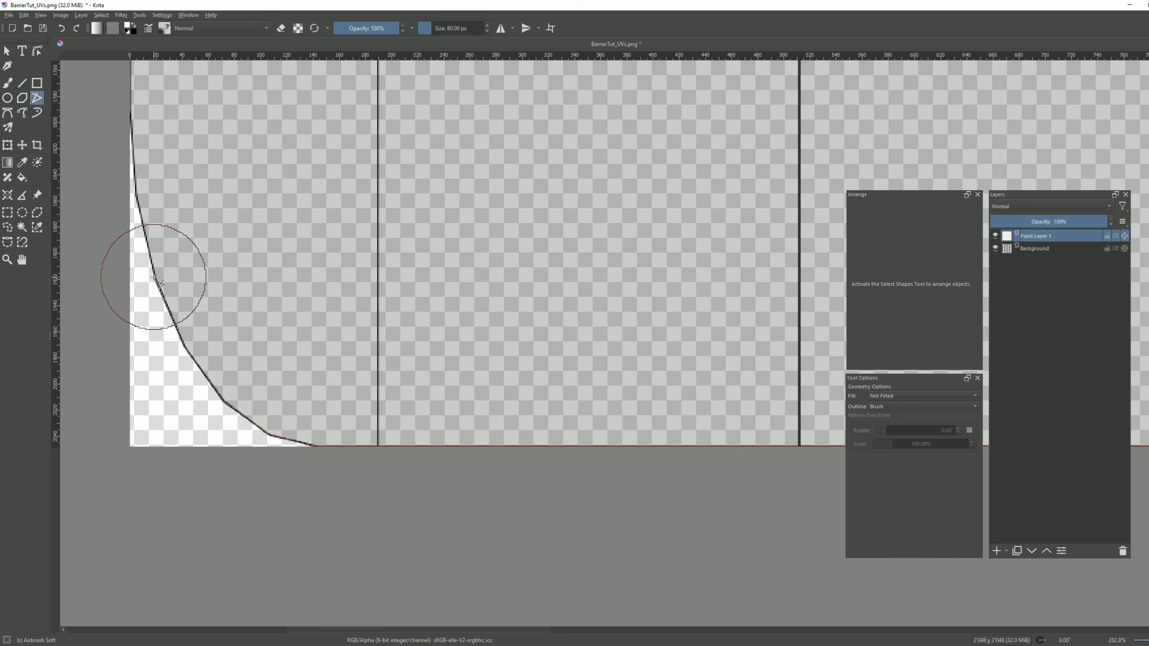
pyautogui.click(137, 195)
pyautogui.moveTo(135, 134); pyautogui.dragTo(192, 452, button='middle')
pyautogui.click(188, 444)
pyautogui.scroll(-7, 218, 311)
pyautogui.scroll(7, 286, 306)
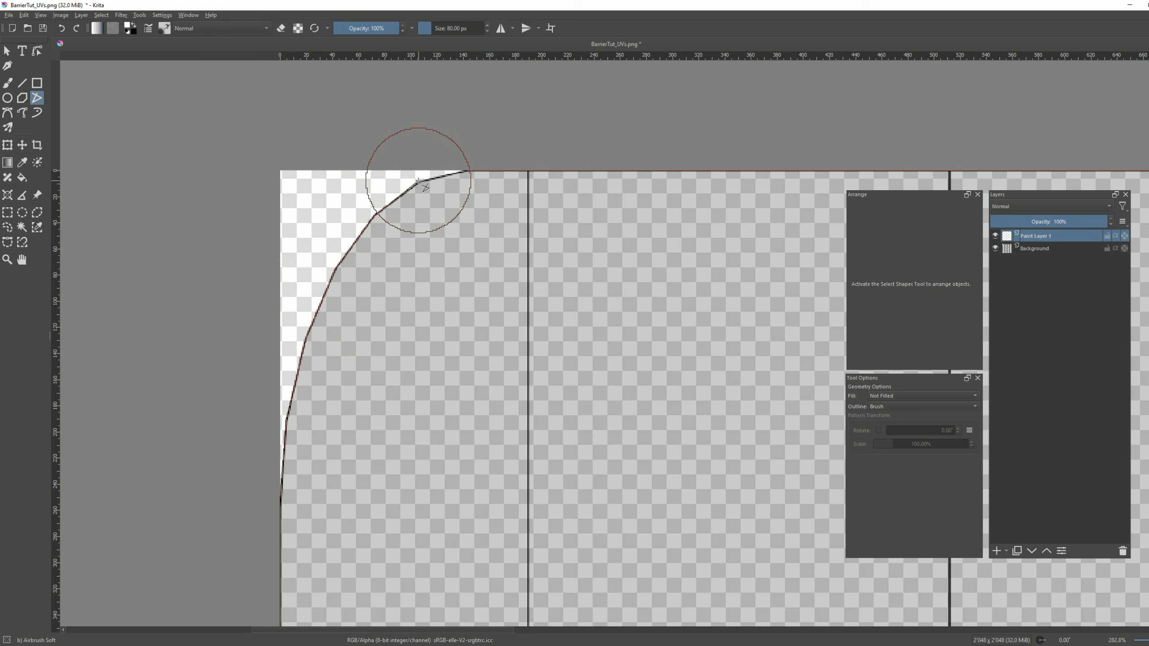
pyautogui.click(469, 170)
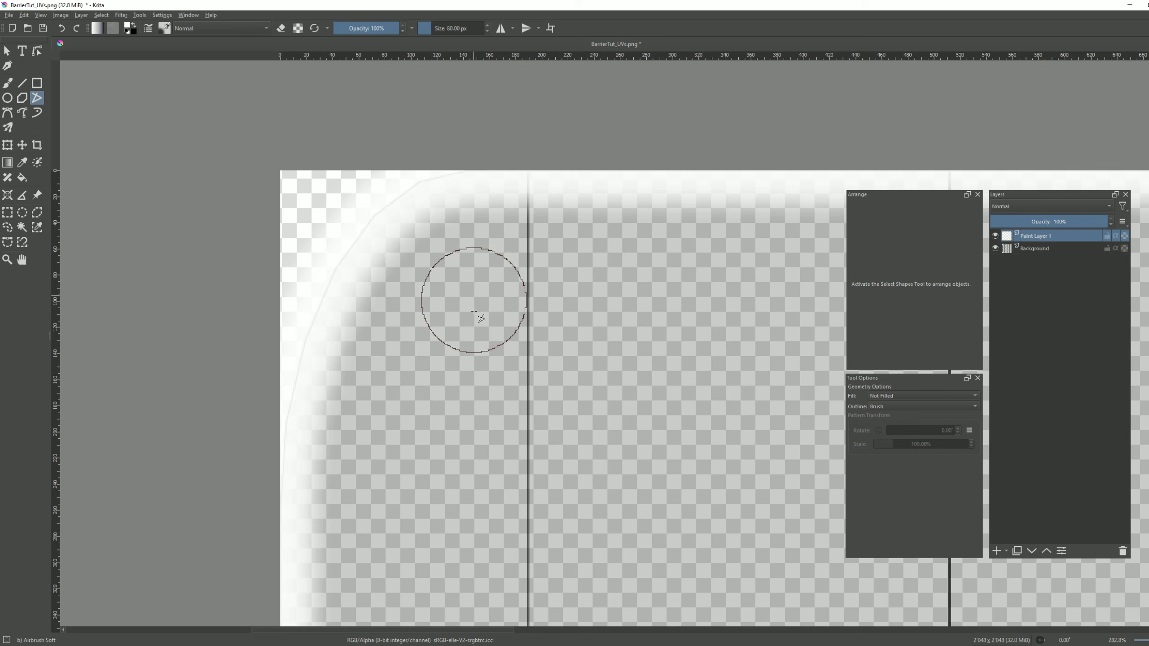
# Try an Outer Glow layer style on Paint Layer 1.
pyautogui.scroll(-6, 443, 484)
pyautogui.moveTo(508, 484); pyautogui.dragTo(442, 301, button='middle')
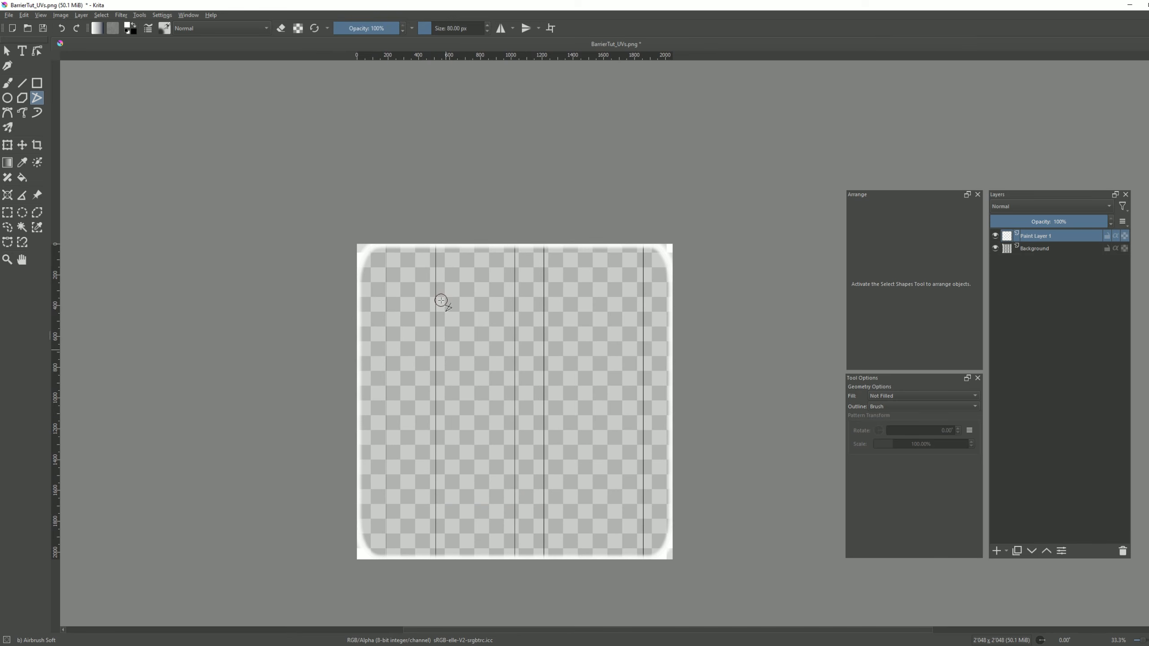
pyautogui.scroll(6, 679, 255)
pyautogui.moveTo(90, 503); pyautogui.dragTo(193, 418, button='middle')
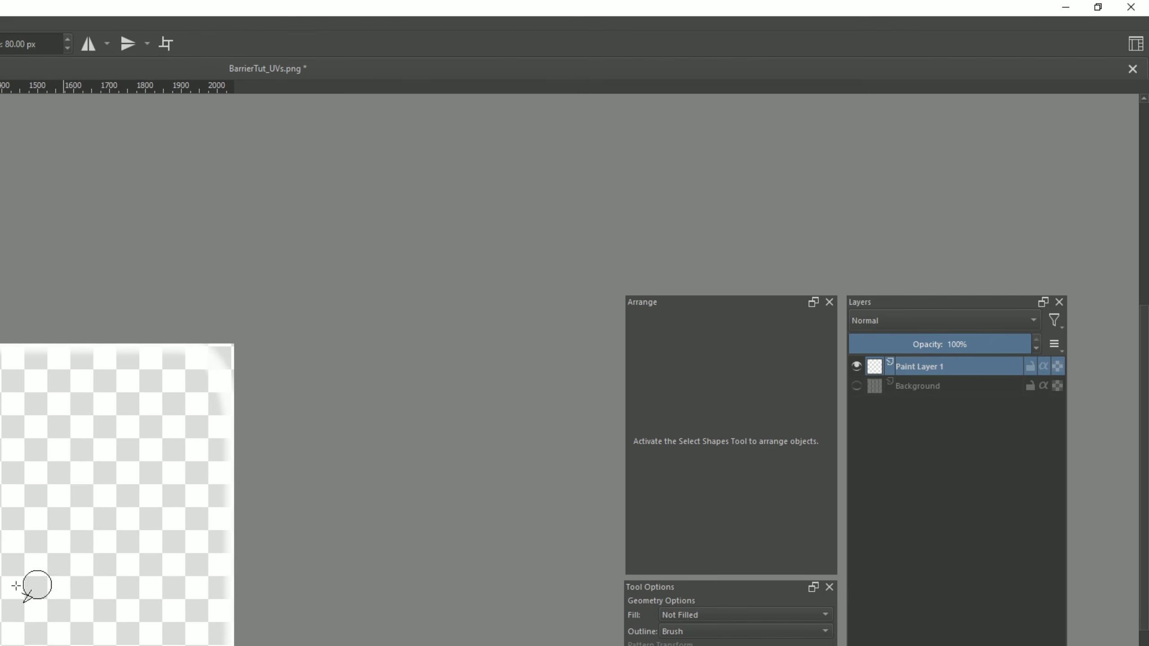
pyautogui.rightClick(980, 370)
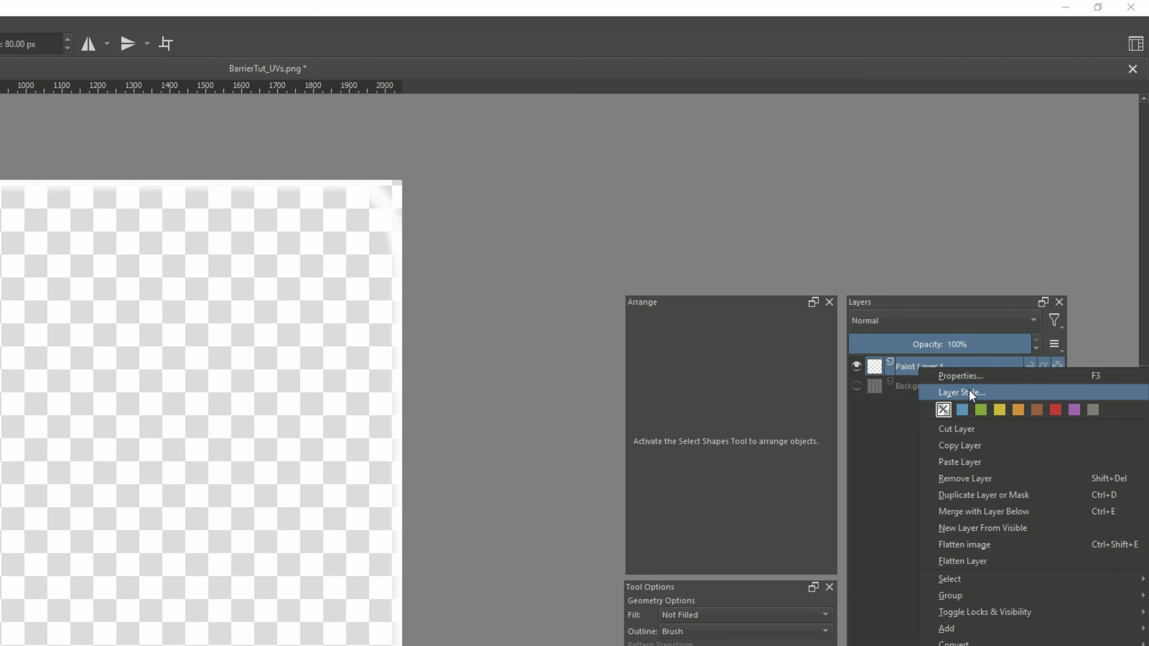
pyautogui.click(970, 387)
pyautogui.moveTo(247, 223); pyautogui.dragTo(653, 269)
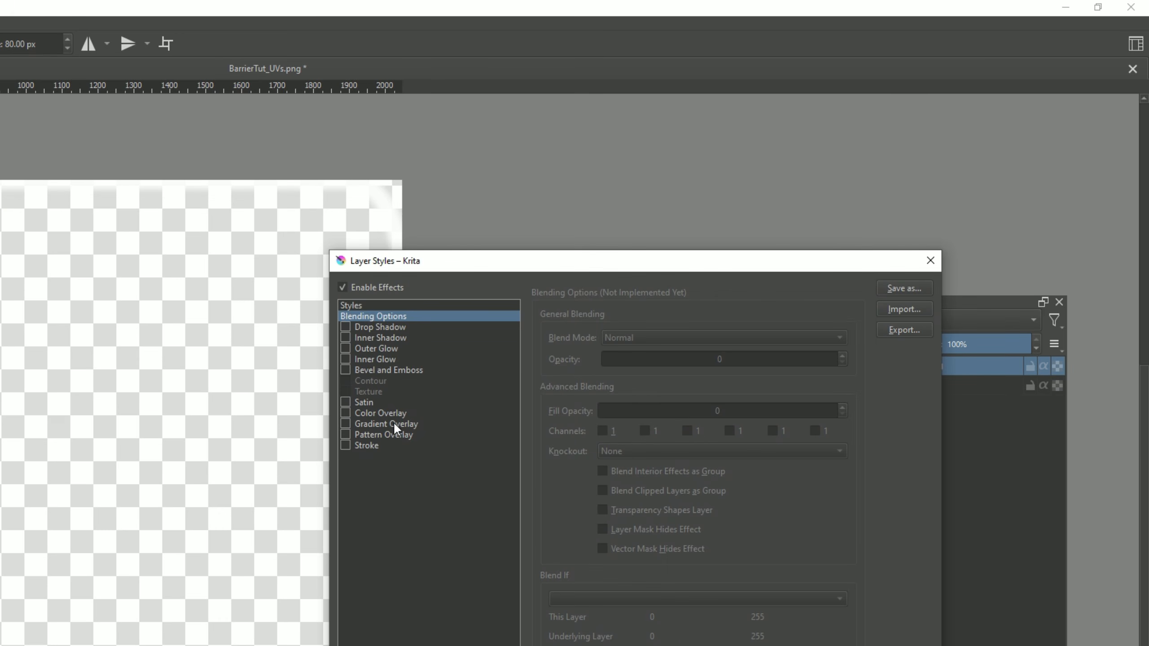
pyautogui.click(370, 341)
pyautogui.click(347, 348)
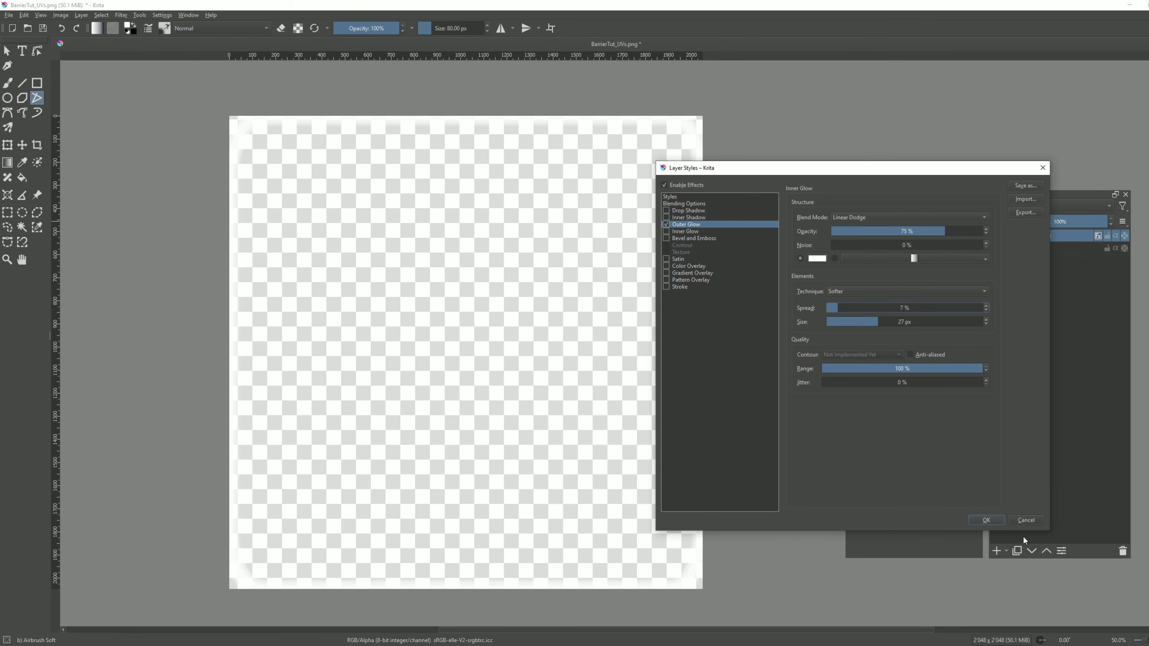
pyautogui.click(1027, 521)
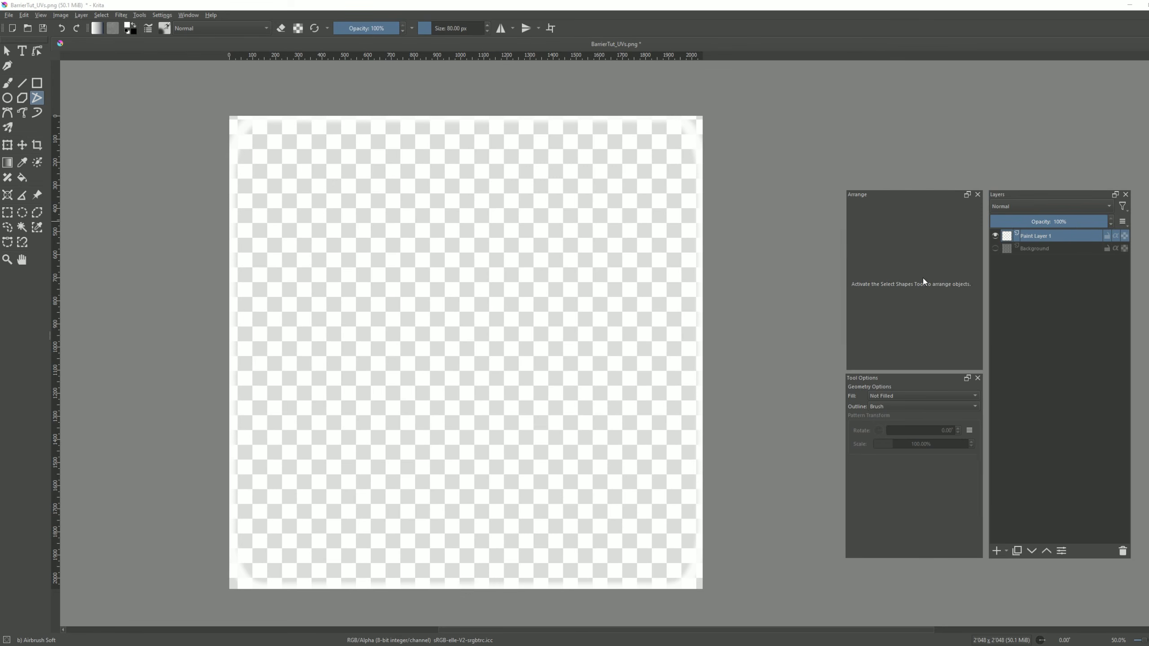
# With the Background layer hidden, export the painted border to the Elements folder as the PNG image BarrierTut_UVs_painted.png.
pyautogui.click(995, 249)
pyautogui.click(996, 250)
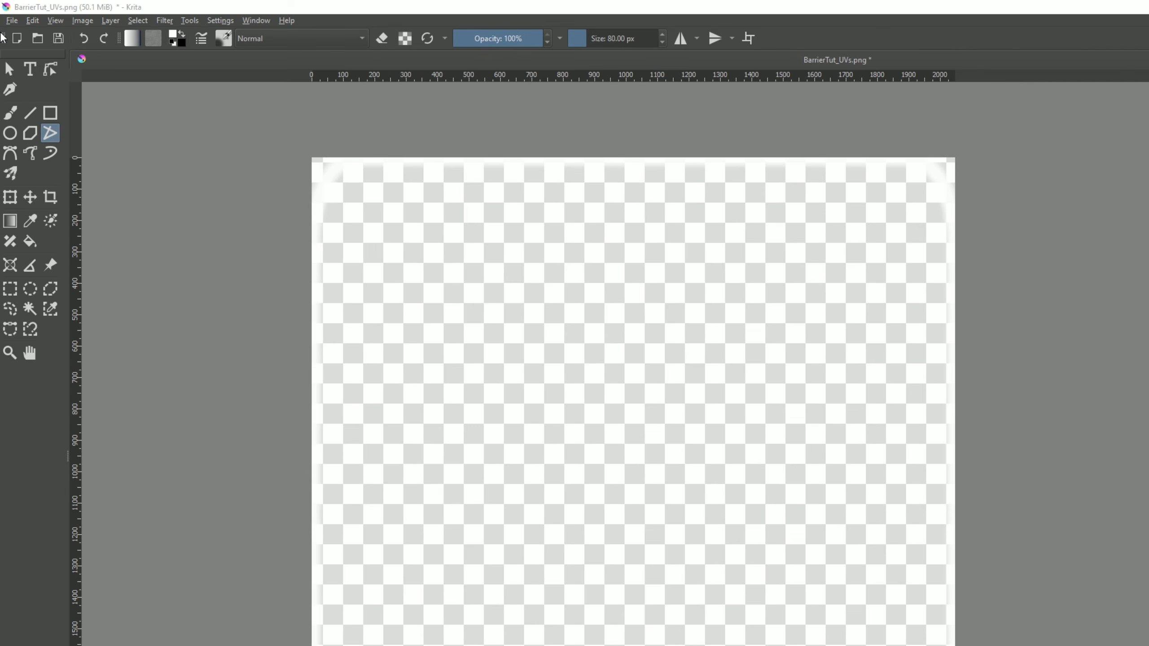
pyautogui.click(8, 15)
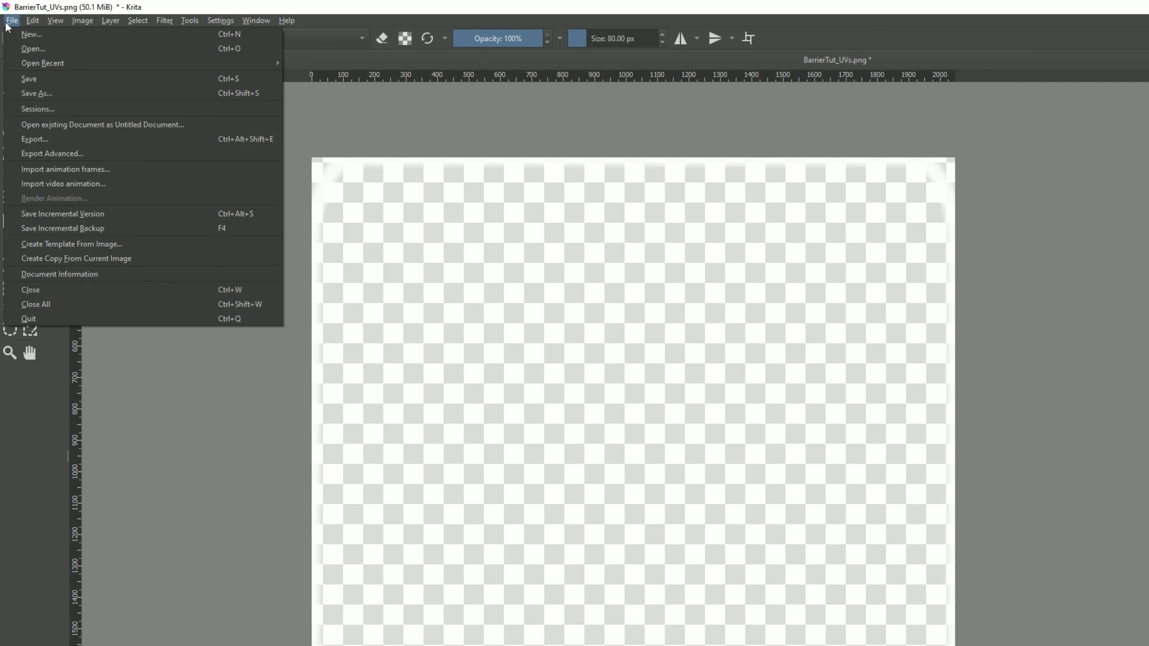
pyautogui.click(31, 100)
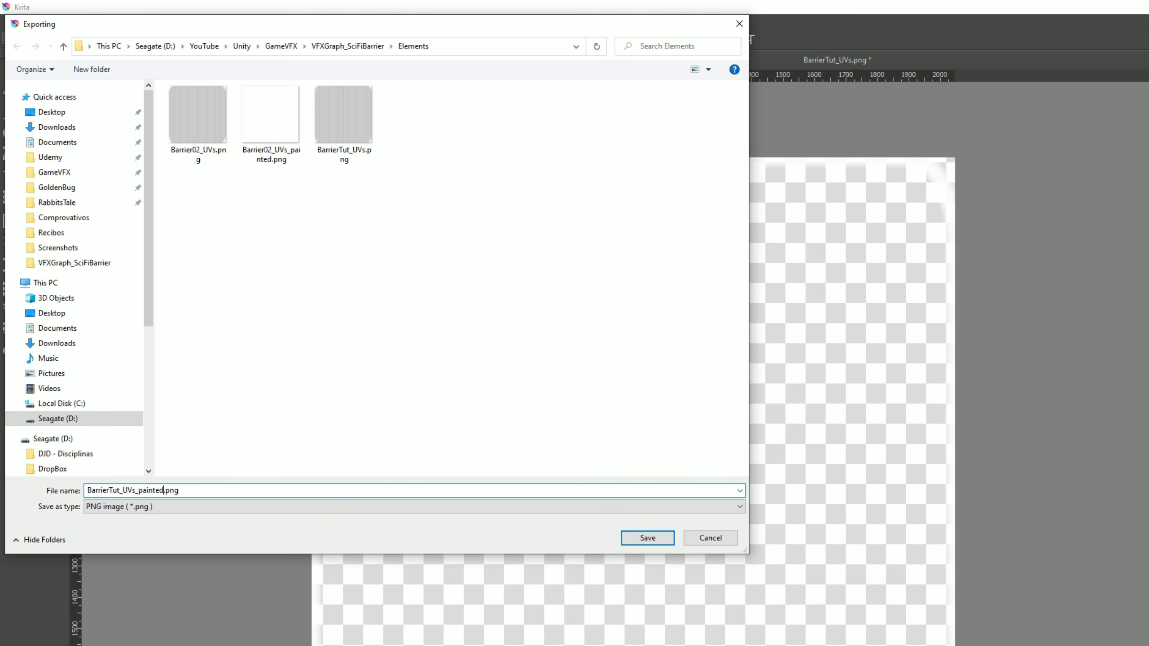
pyautogui.click(642, 538)
pyautogui.click(952, 608)
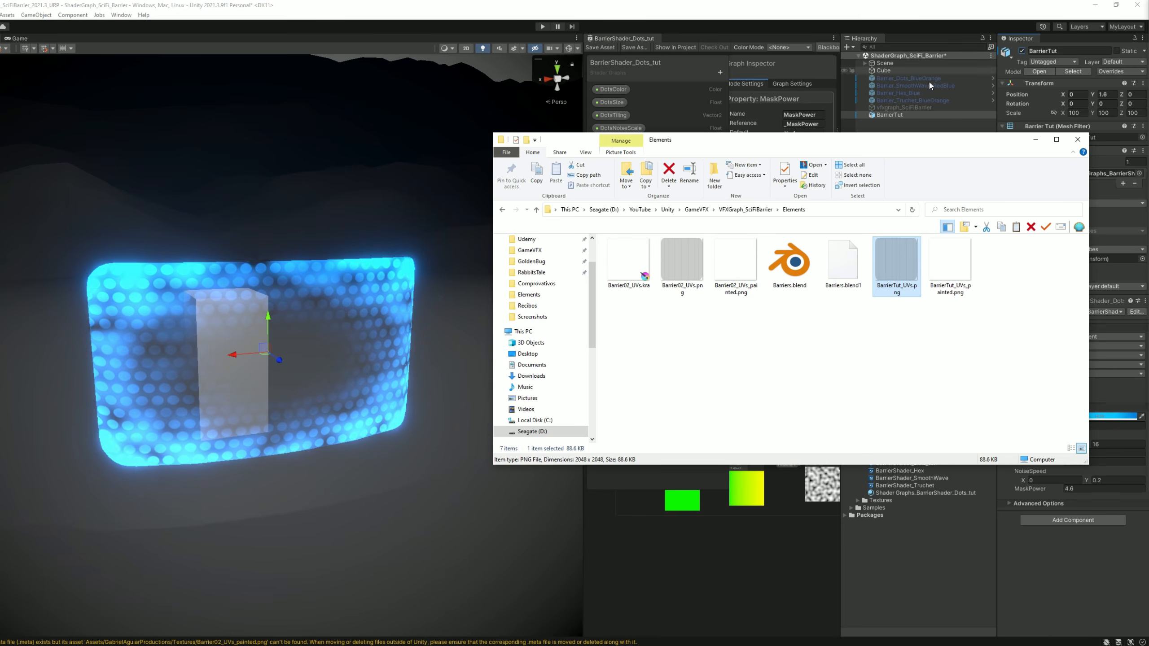
# Import BarrierTut_UVs_painted.png into the Unity project's Textures folder and enable its Alpha Is Transparency import option.
pyautogui.moveTo(903, 144); pyautogui.dragTo(572, 131)
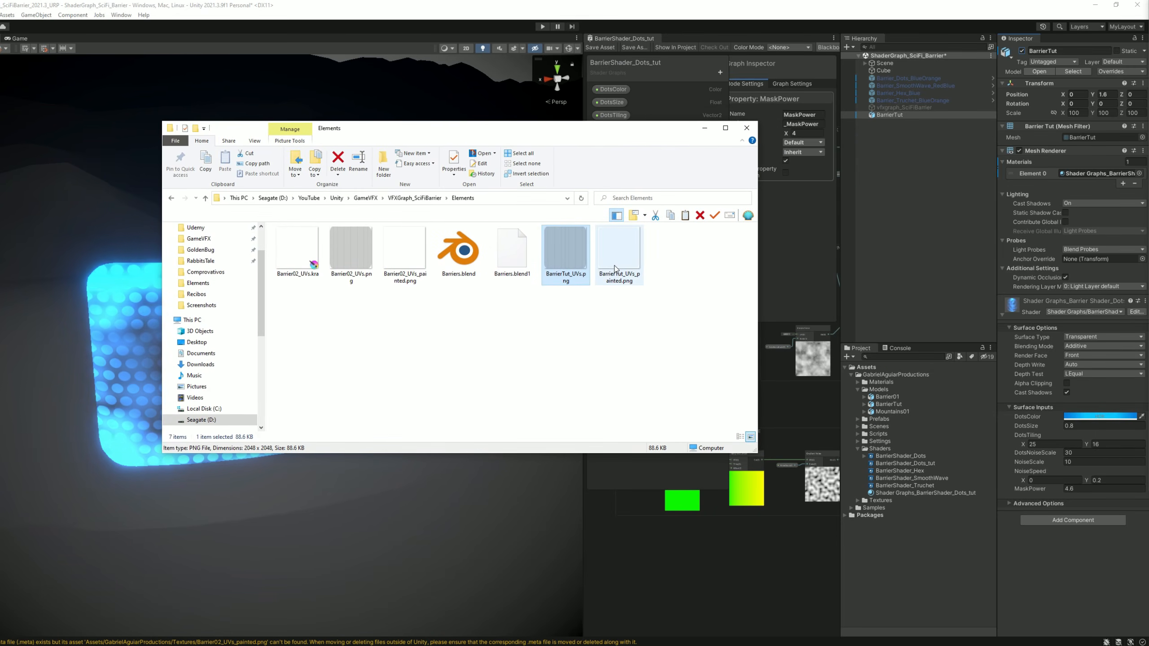
pyautogui.moveTo(615, 265); pyautogui.dragTo(747, 380)
pyautogui.moveTo(865, 499); pyautogui.dragTo(866, 501)
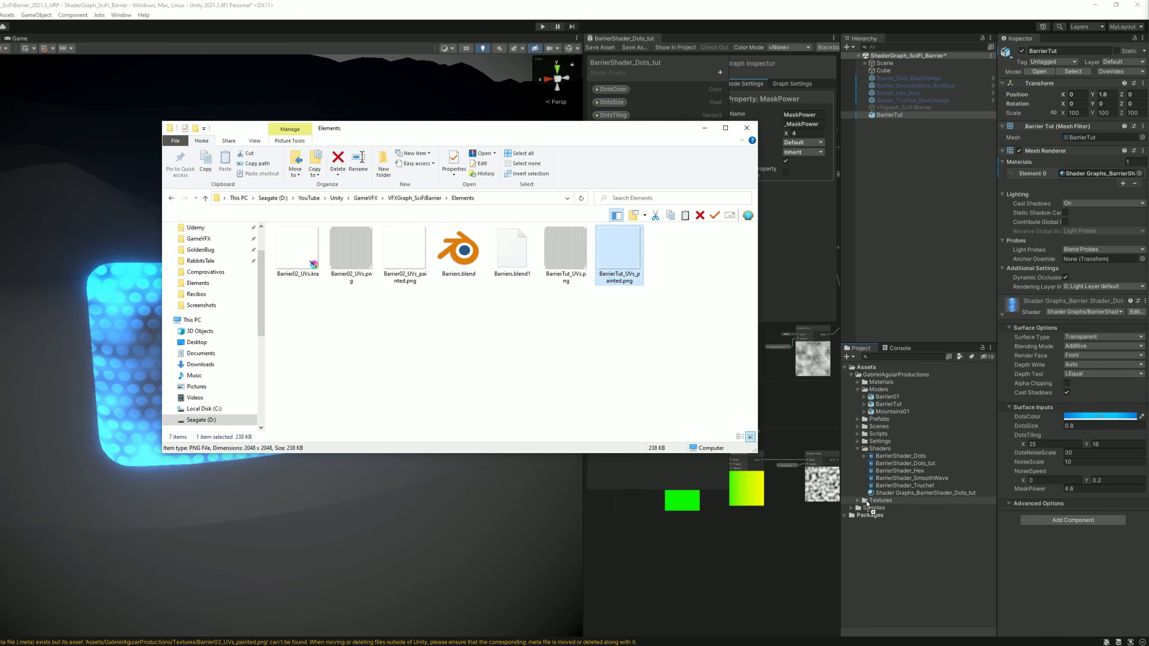
pyautogui.click(857, 501)
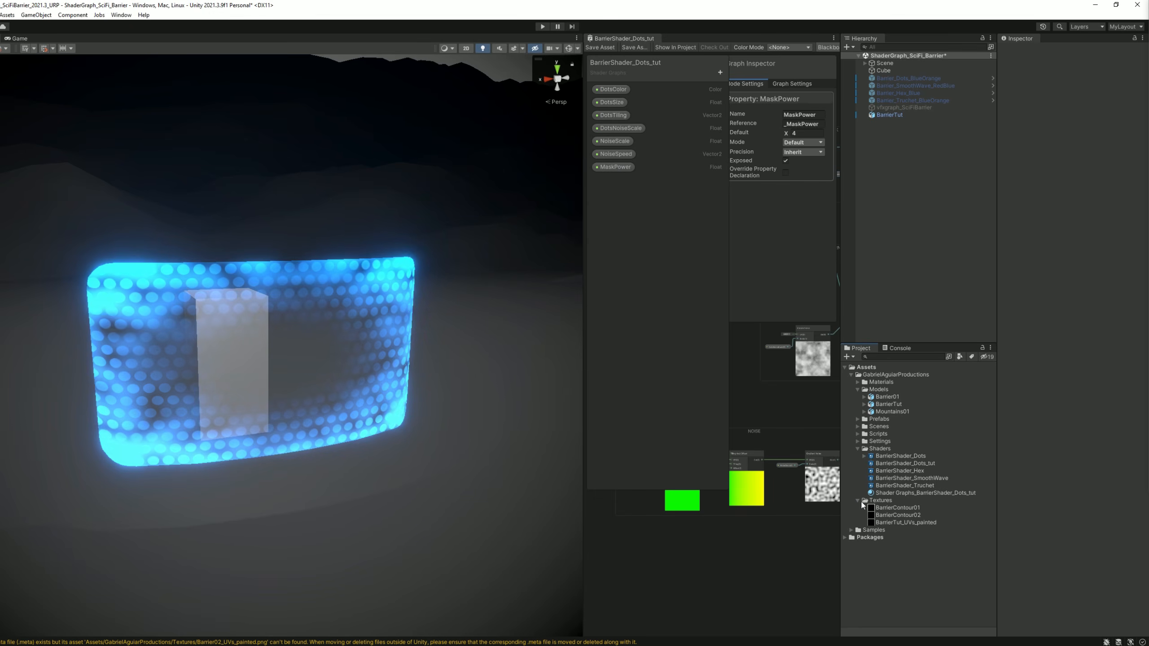
pyautogui.click(903, 522)
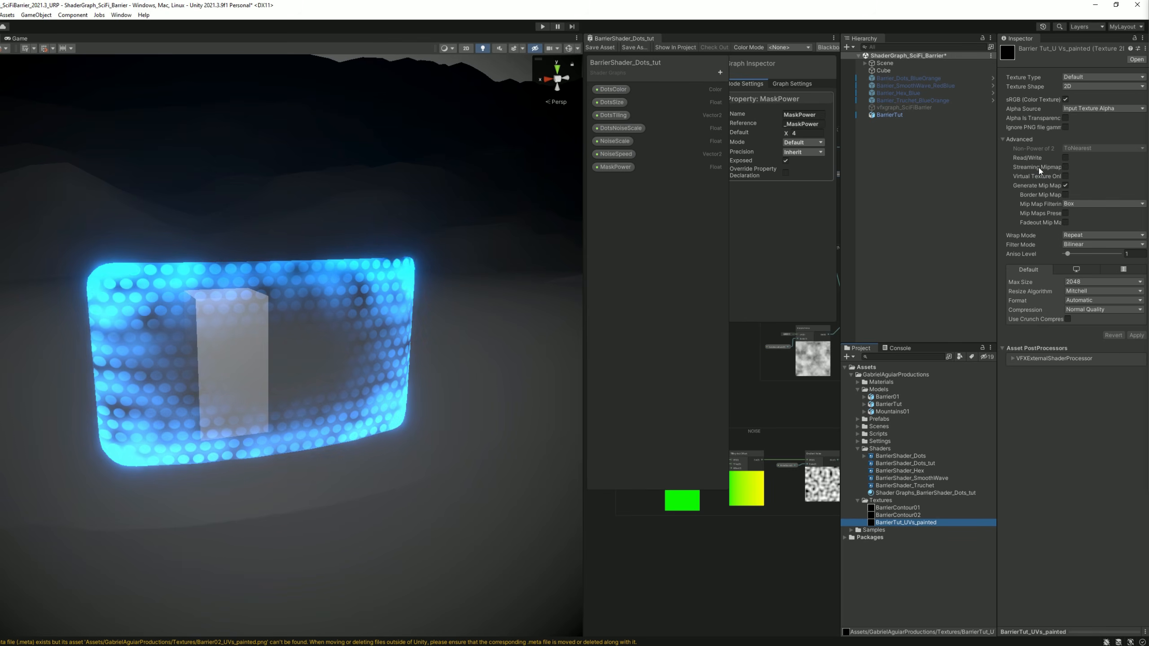
pyautogui.click(1066, 117)
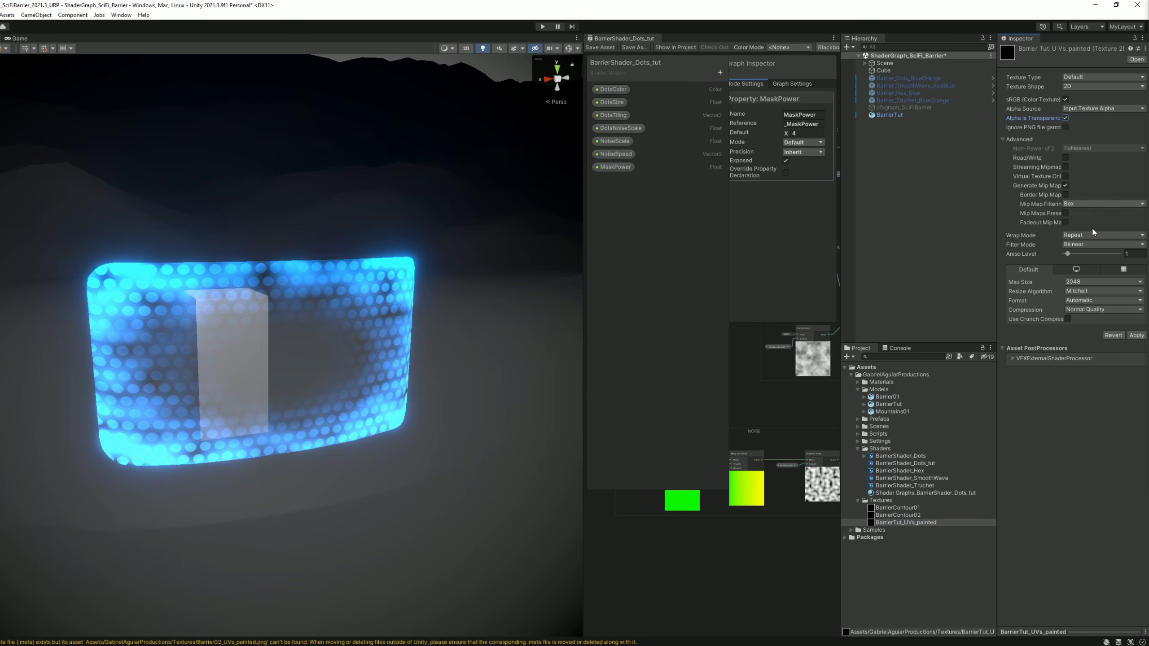
pyautogui.click(1137, 335)
# Add a Texture 2D property named BorderTexture and a Color property named BorderColor to the BarrierShader_Dots_tut graph.
pyautogui.moveTo(1032, 619); pyautogui.dragTo(962, 636)
pyautogui.click(595, 504)
pyautogui.moveTo(584, 507); pyautogui.dragTo(203, 450)
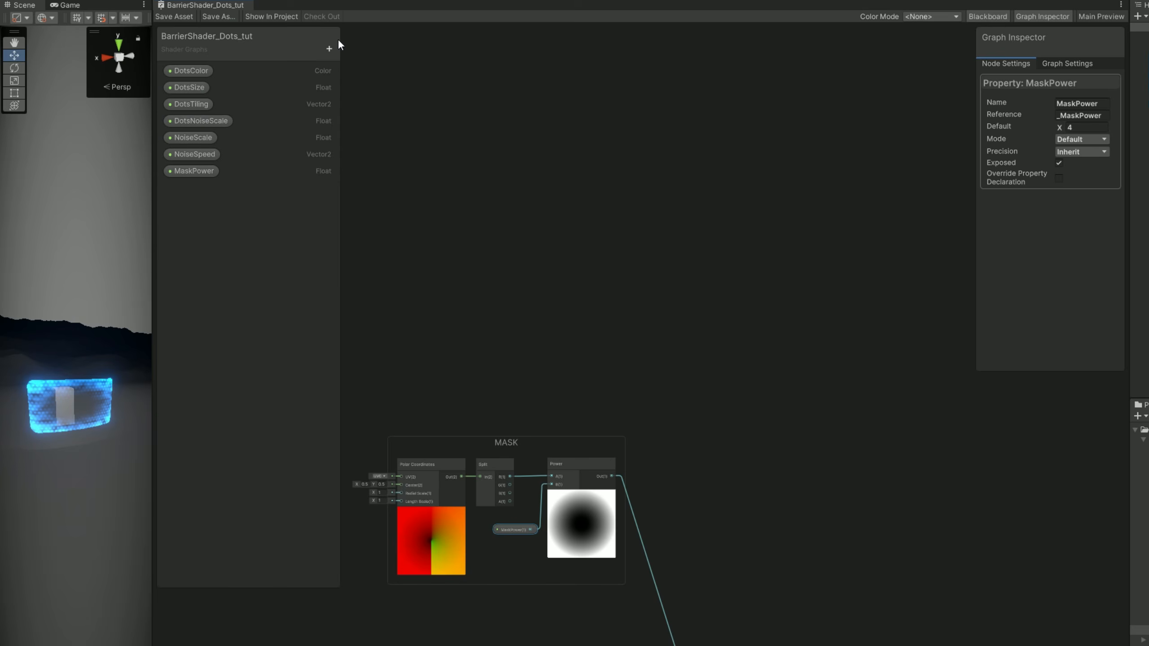
pyautogui.click(328, 47)
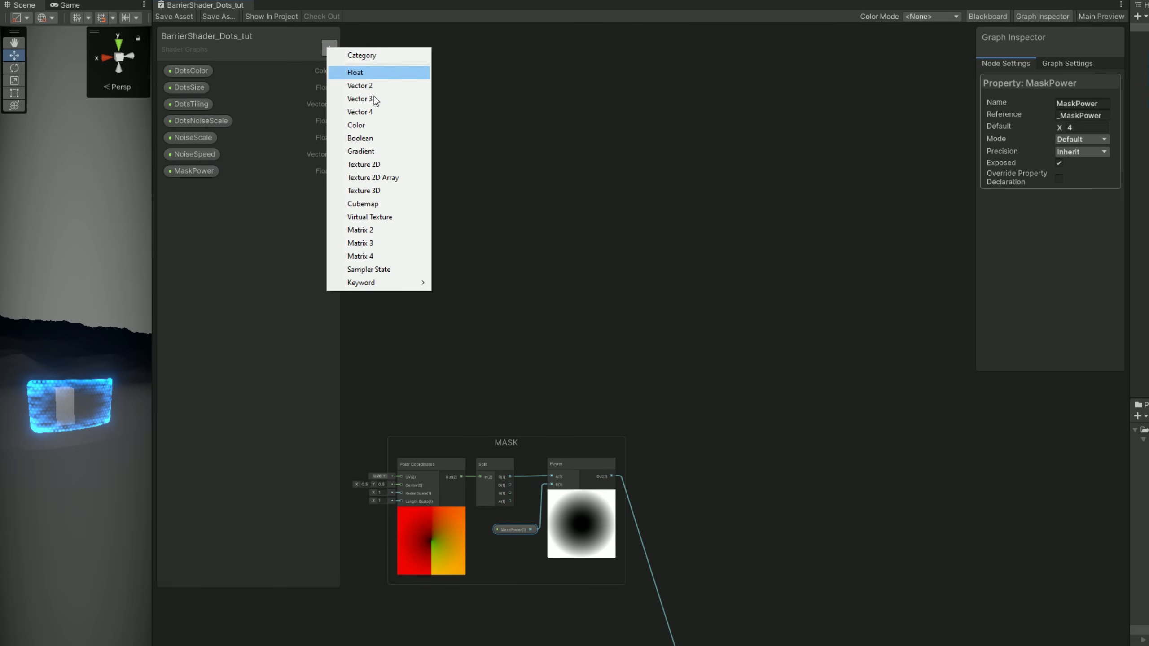
pyautogui.click(390, 163)
pyautogui.write('BorderTexture')
pyautogui.press('Return')
pyautogui.click(329, 49)
pyautogui.click(354, 129)
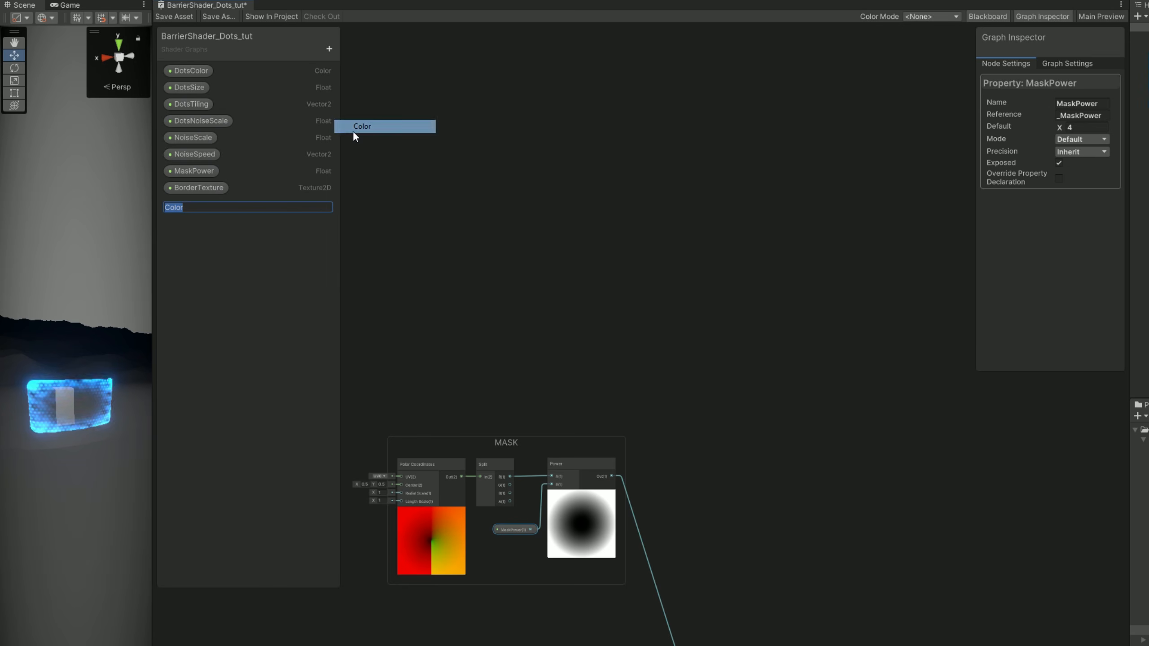
pyautogui.write('BorderColor')
pyautogui.press('Return')
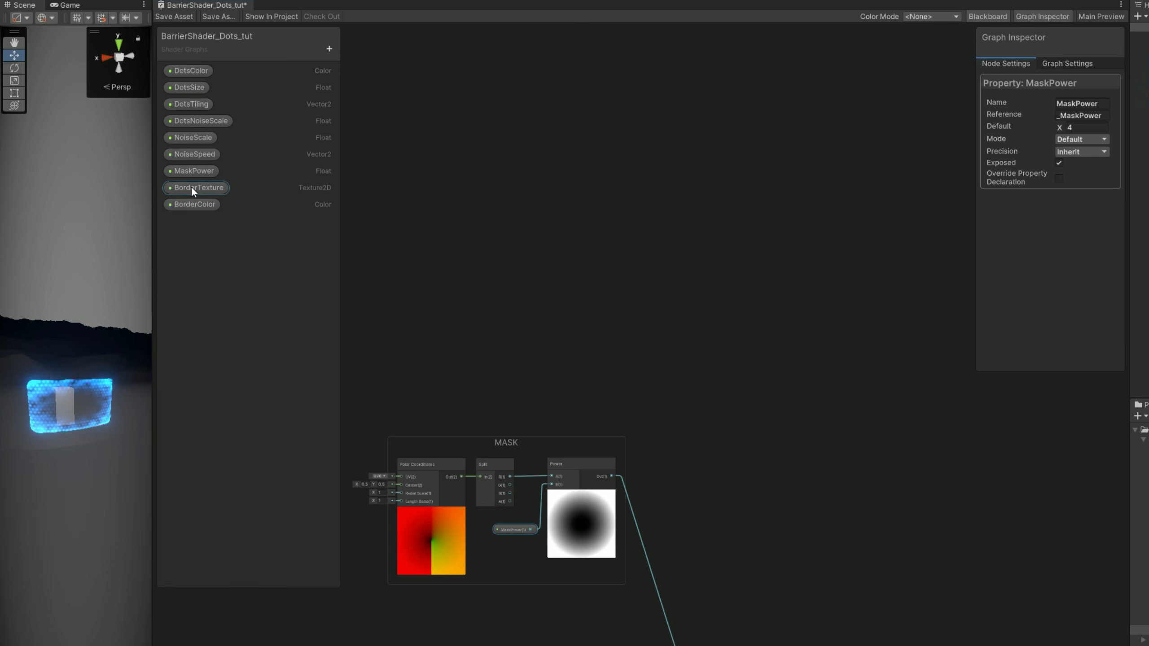
# Move the two border properties to the start of the property list and set BorderColor to HDR mode, white with alpha 1.
pyautogui.moveTo(199, 189); pyautogui.dragTo(223, 65)
pyautogui.click(972, 138)
pyautogui.click(988, 160)
pyautogui.click(985, 126)
pyautogui.moveTo(1028, 198); pyautogui.dragTo(1012, 177)
pyautogui.moveTo(1068, 360); pyautogui.dragTo(1099, 360)
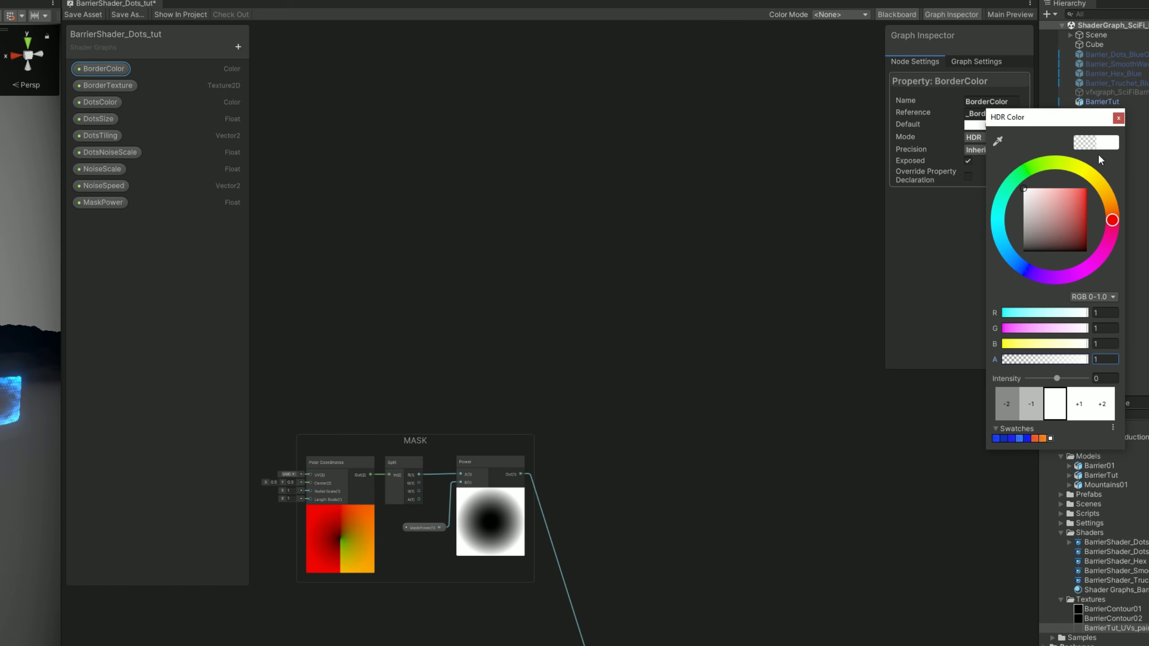
pyautogui.click(1118, 118)
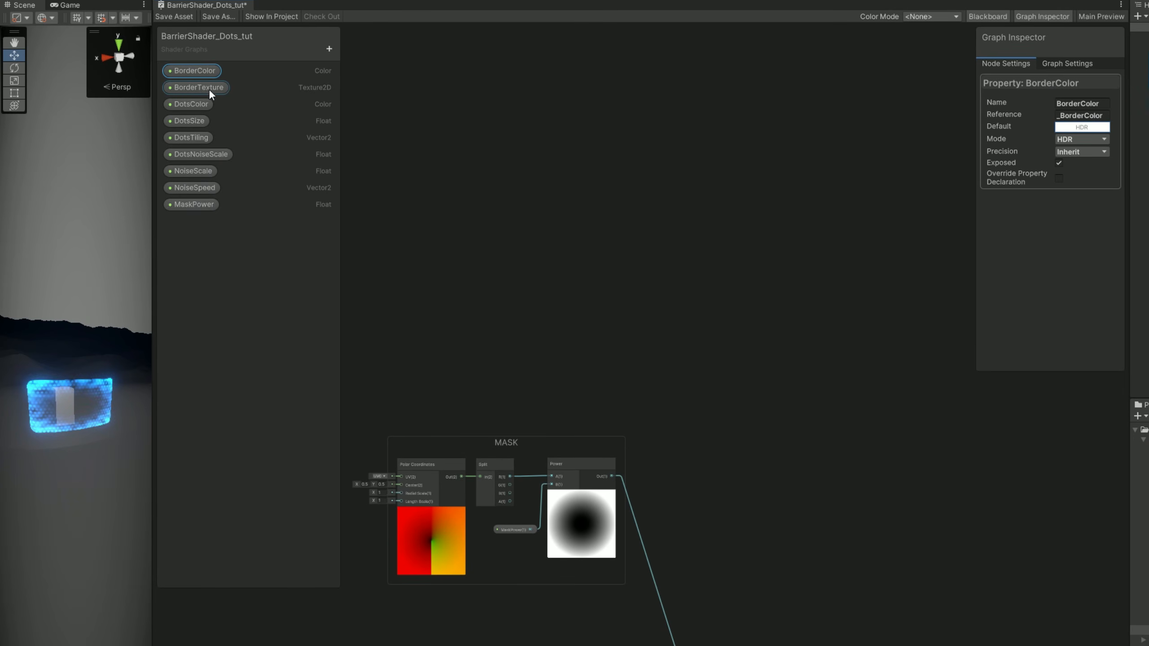
# Place a BorderTexture node above the MASK group and feed it into a new Sample Texture 2D node.
pyautogui.moveTo(194, 85); pyautogui.dragTo(452, 240)
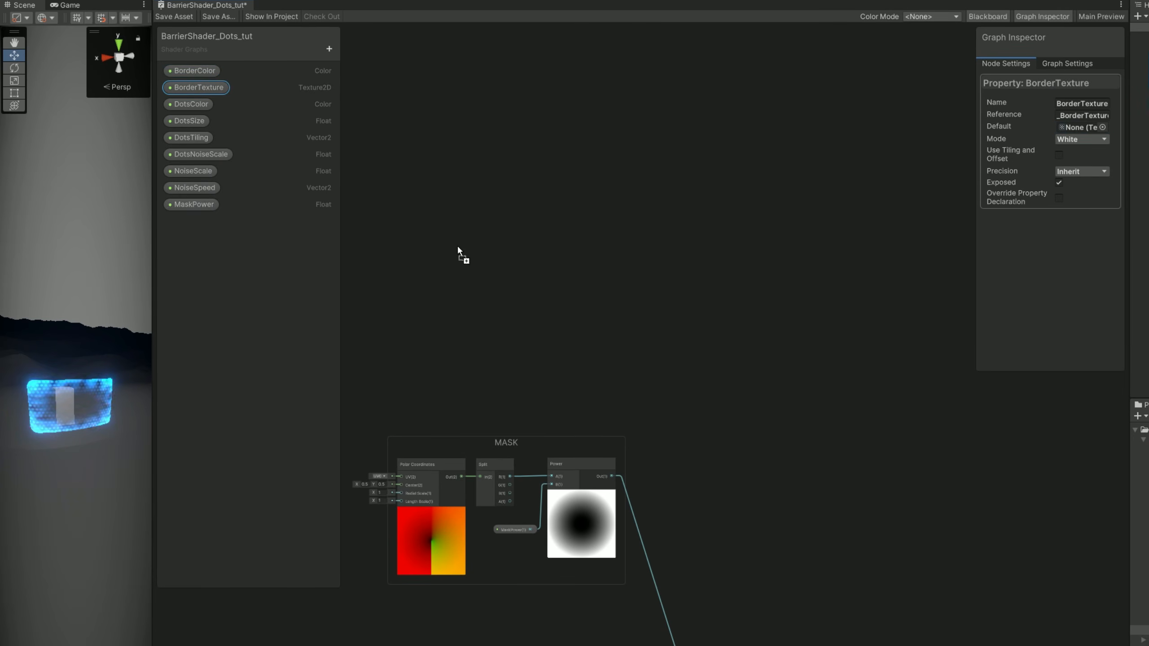
pyautogui.scroll(2, 579, 252)
pyautogui.moveTo(551, 238); pyautogui.dragTo(604, 229)
pyautogui.write('sample')
pyautogui.press('Return')
# Multiply a BorderColor node with the Sample Texture 2D RGBA output and collapse the Multiply node's preview.
pyautogui.moveTo(208, 71); pyautogui.dragTo(638, 135)
pyautogui.scroll(3, 724, 160)
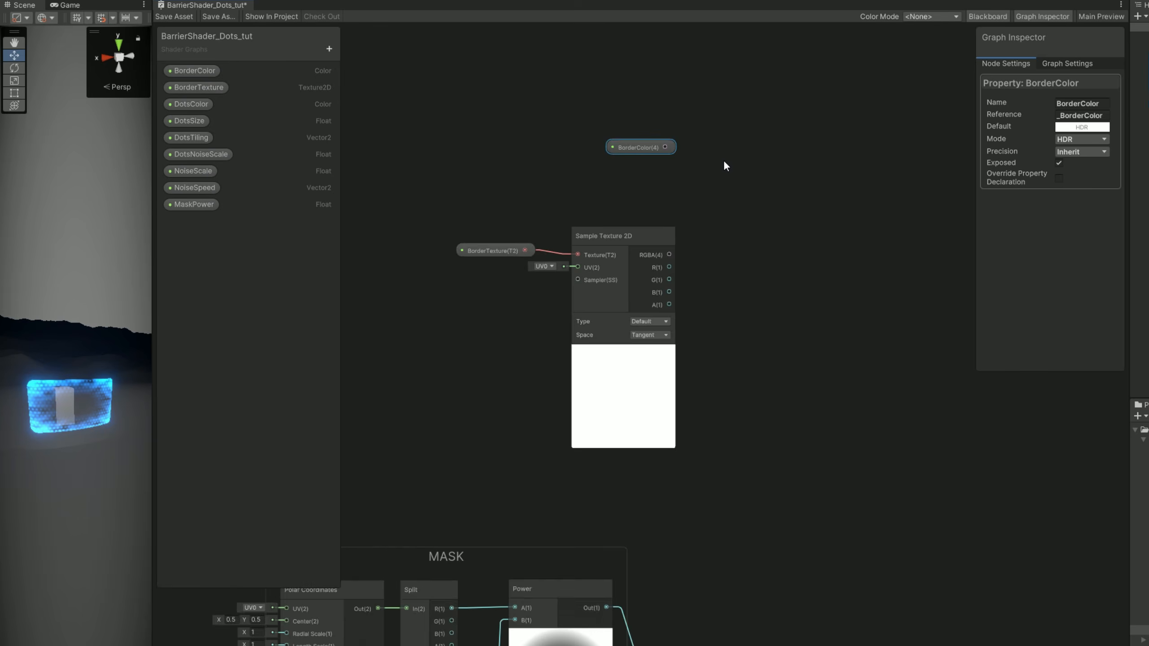
pyautogui.moveTo(716, 186); pyautogui.dragTo(719, 210)
pyautogui.write('mul')
pyautogui.press('Return')
pyautogui.moveTo(661, 268); pyautogui.dragTo(720, 238)
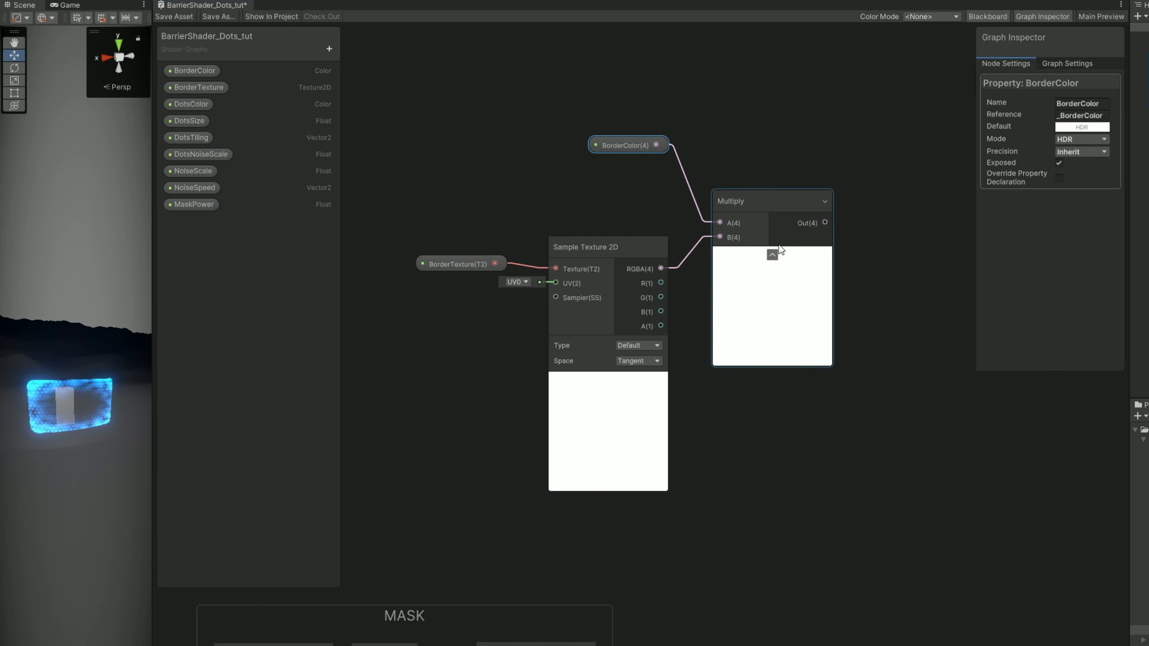
pyautogui.click(772, 254)
# Group the border color, texture, sampler and Multiply nodes as BORDER and align the group above the MASK group.
pyautogui.hotkey('ctrl', 'a')
pyautogui.rightClick(632, 266)
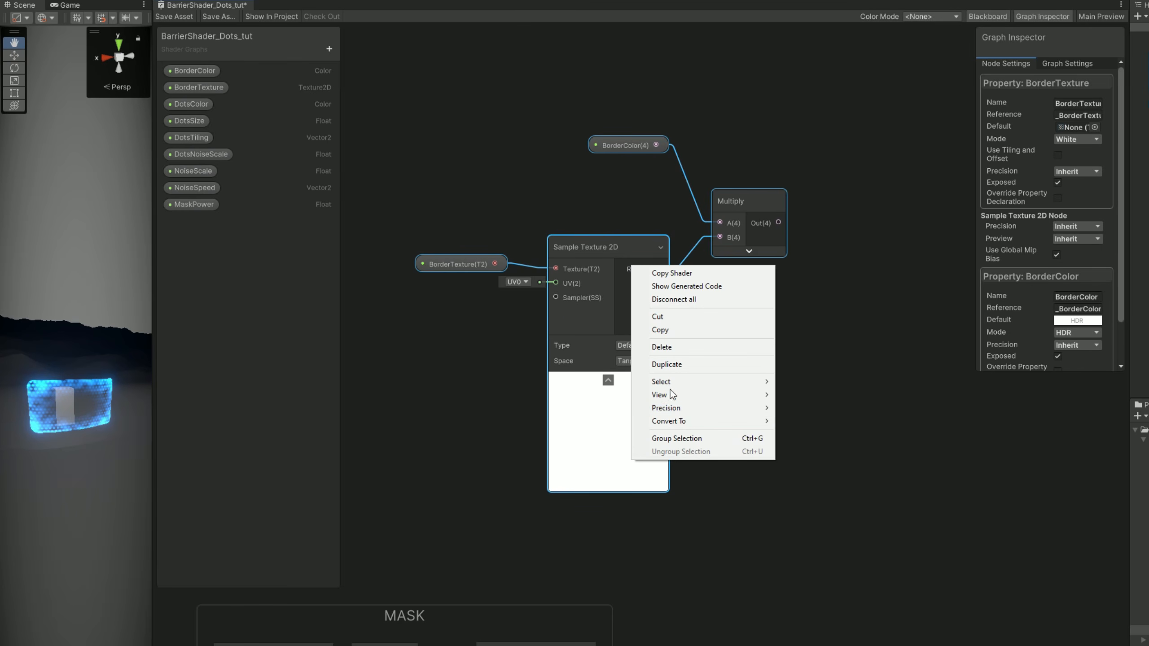
pyautogui.click(674, 437)
pyautogui.write('BORDER')
pyautogui.press('Return')
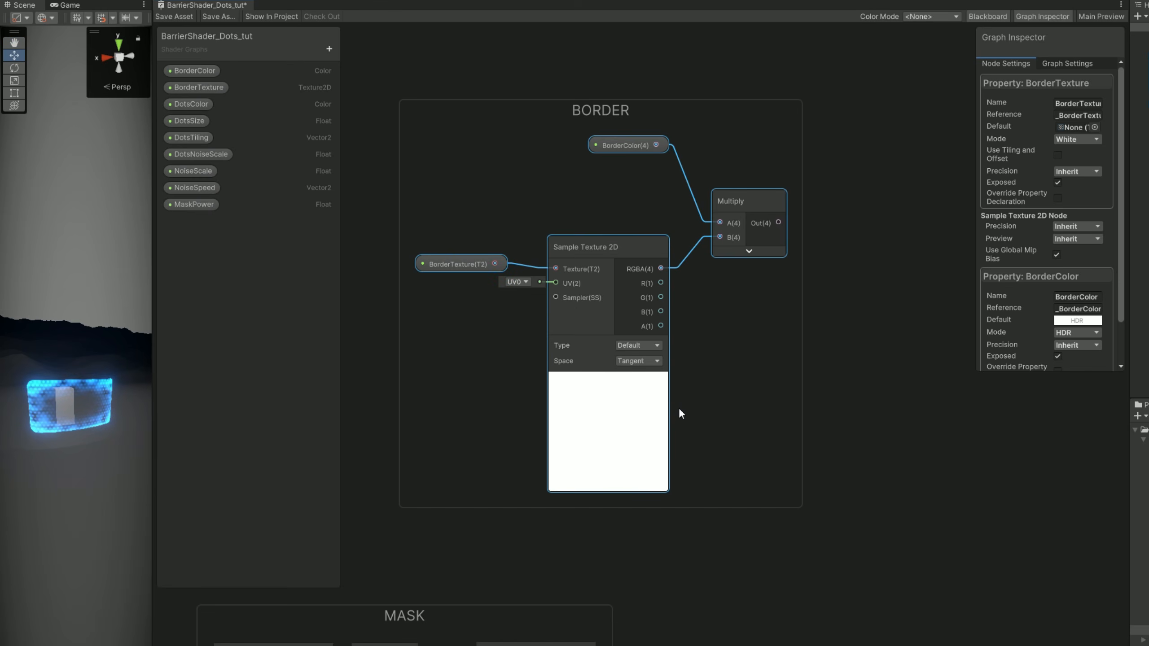
pyautogui.moveTo(605, 107); pyautogui.dragTo(415, 102)
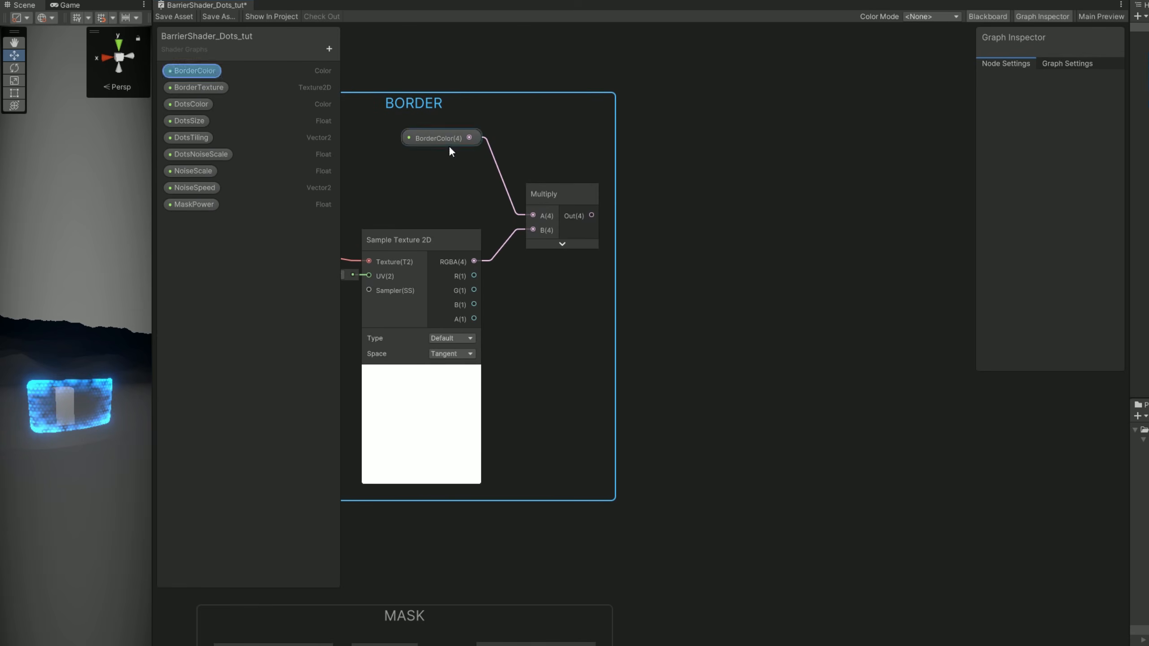
# Create an Add node from the BORDER Multiply output and place it near the final nodes of the graph.
pyautogui.scroll(-4, 712, 443)
pyautogui.moveTo(742, 517); pyautogui.dragTo(678, 315, button='middle')
pyautogui.scroll(-2, 678, 315)
pyautogui.moveTo(729, 387); pyautogui.dragTo(659, 369, button='middle')
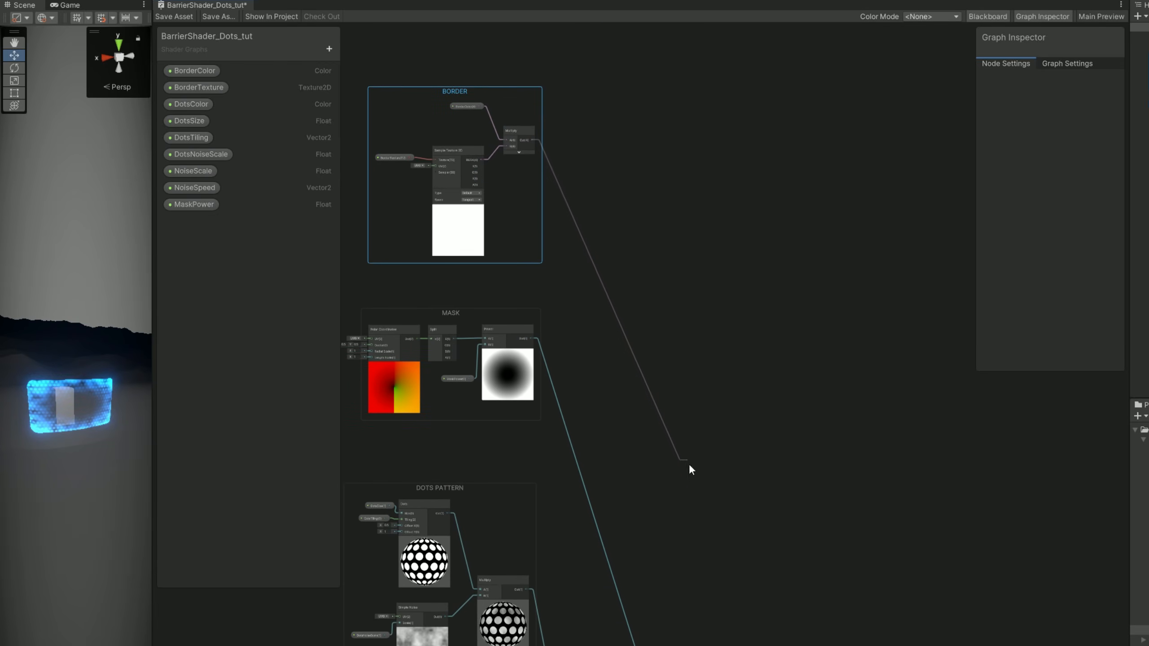
pyautogui.moveTo(748, 643); pyautogui.dragTo(751, 642)
pyautogui.write('add')
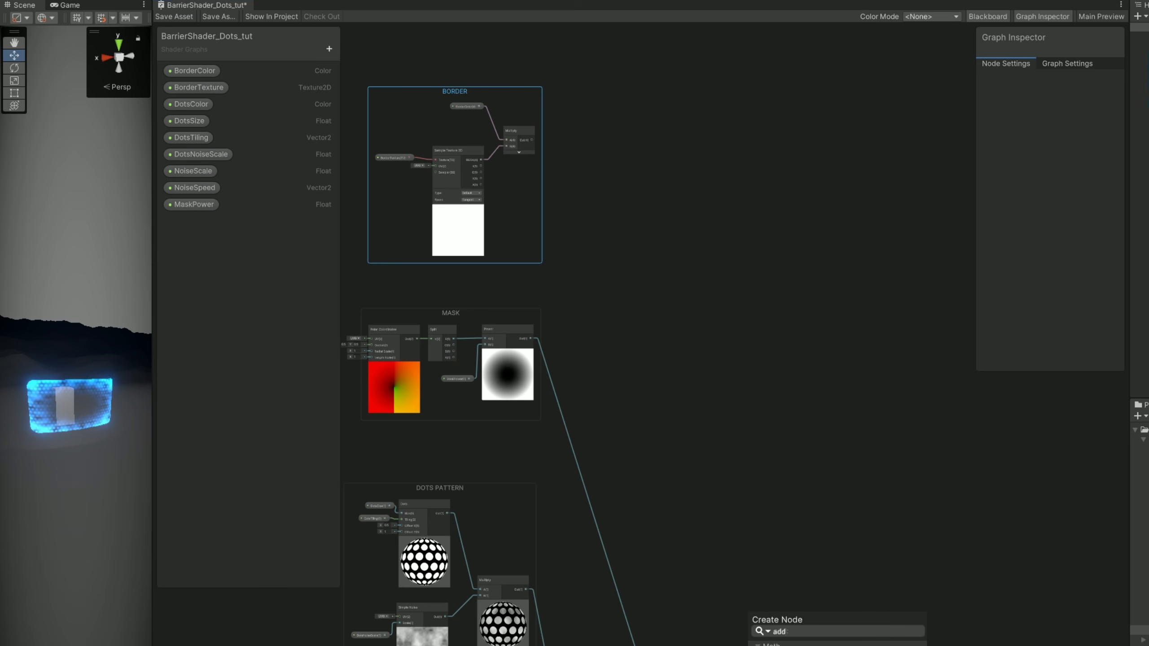
pyautogui.press('Return')
pyautogui.moveTo(795, 537); pyautogui.dragTo(796, 375, button='middle')
# Rearrange the final nodes, connecting the DotsColor Multiply to the Add node's B input and the Add output to Base Color.
pyautogui.scroll(3, 859, 427)
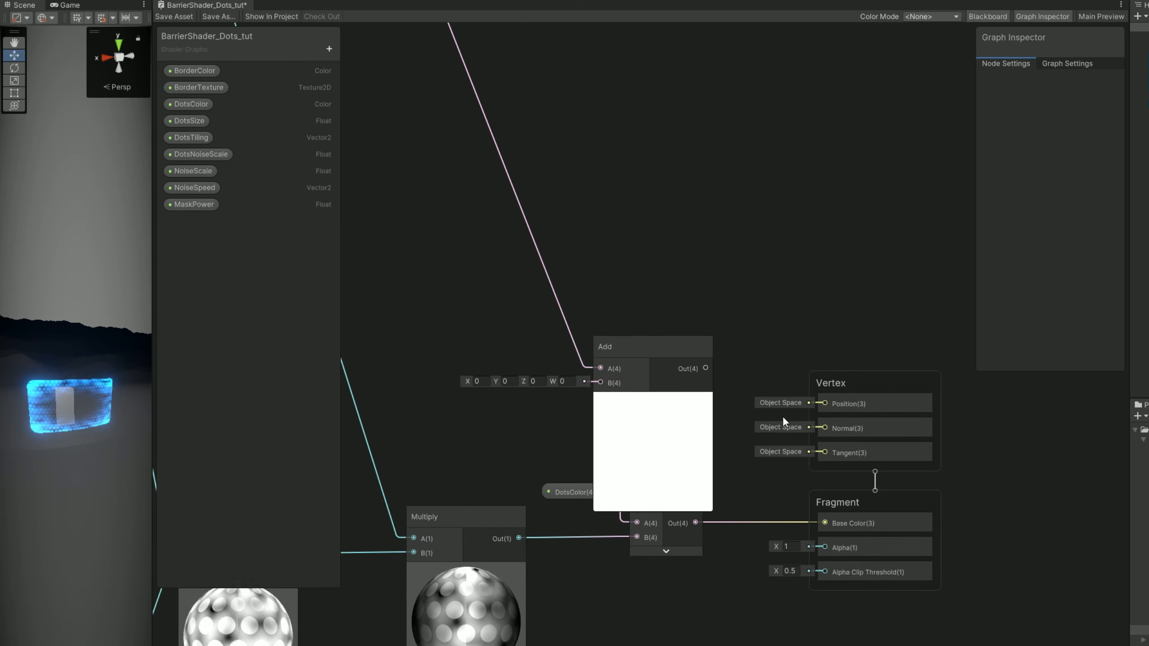
pyautogui.moveTo(890, 601); pyautogui.dragTo(571, 407)
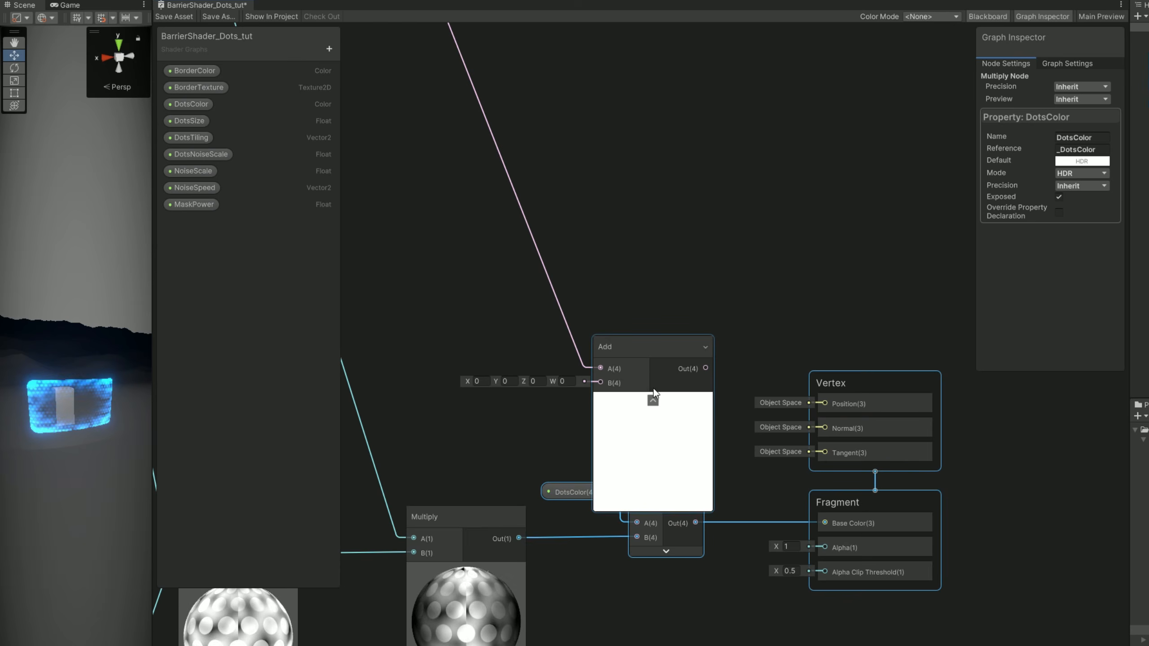
pyautogui.moveTo(745, 229); pyautogui.dragTo(755, 226)
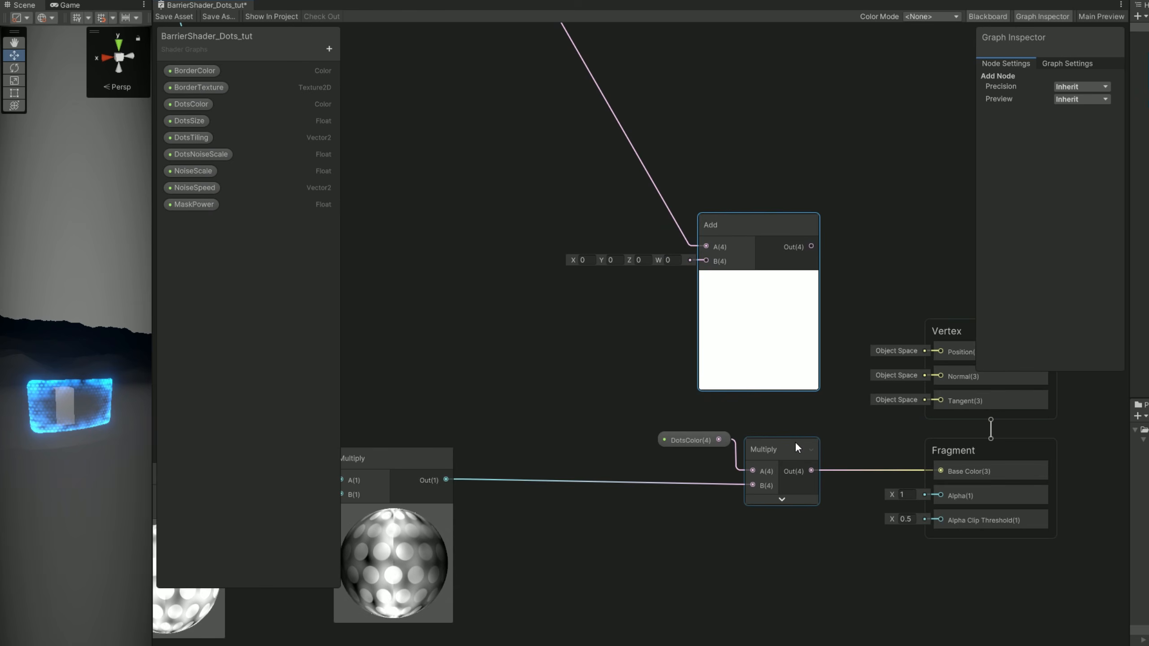
pyautogui.moveTo(838, 421); pyautogui.dragTo(675, 494)
pyautogui.moveTo(775, 451); pyautogui.dragTo(542, 448)
pyautogui.moveTo(593, 430); pyautogui.dragTo(668, 512, button='middle')
pyautogui.moveTo(656, 548); pyautogui.dragTo(792, 520)
pyautogui.moveTo(799, 505); pyautogui.dragTo(592, 443, button='middle')
pyautogui.moveTo(652, 465); pyautogui.dragTo(814, 493)
pyautogui.moveTo(938, 588); pyautogui.dragTo(847, 380)
pyautogui.moveTo(829, 352); pyautogui.dragTo(856, 320)
# Tidy the graph by stacking the BORDER, MASK, DOTS PATTERN and NOISE groups in a column with closer spacing.
pyautogui.scroll(-5, 661, 363)
pyautogui.moveTo(661, 363); pyautogui.dragTo(858, 538, button='middle')
pyautogui.scroll(3, 525, 55)
pyautogui.moveTo(552, 85); pyautogui.dragTo(551, 119)
pyautogui.moveTo(548, 311); pyautogui.dragTo(543, 360)
pyautogui.moveTo(547, 119); pyautogui.dragTo(541, 168)
pyautogui.moveTo(553, 494); pyautogui.dragTo(534, 348, button='middle')
pyautogui.moveTo(535, 336); pyautogui.dragTo(537, 372)
pyautogui.moveTo(537, 366); pyautogui.dragTo(534, 394, button='middle')
pyautogui.moveTo(526, 244); pyautogui.dragTo(528, 286)
pyautogui.moveTo(526, 46); pyautogui.dragTo(530, 85)
pyautogui.moveTo(530, 85); pyautogui.dragTo(531, 116, button='middle')
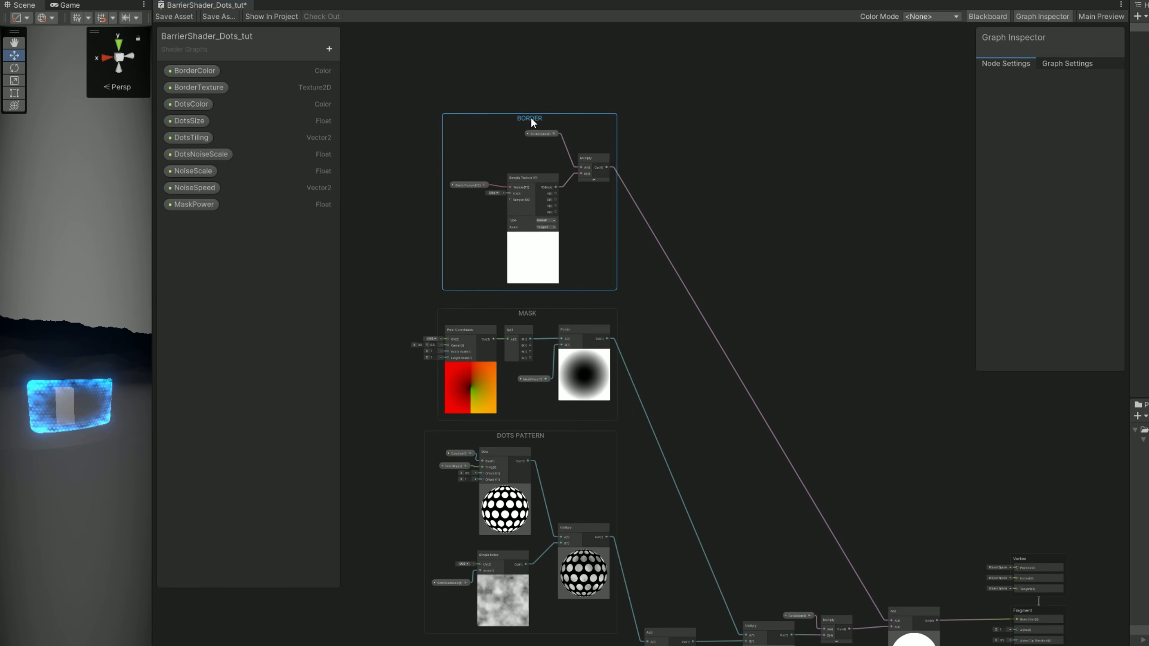
# Tidy the Add node and the Vertex and Fragment blocks, and save the shader graph asset.
pyautogui.moveTo(725, 383); pyautogui.dragTo(764, 273, button='middle')
pyautogui.moveTo(933, 484); pyautogui.dragTo(825, 499, button='middle')
pyautogui.scroll(2, 825, 501)
pyautogui.moveTo(831, 519); pyautogui.dragTo(832, 525)
pyautogui.click(970, 449)
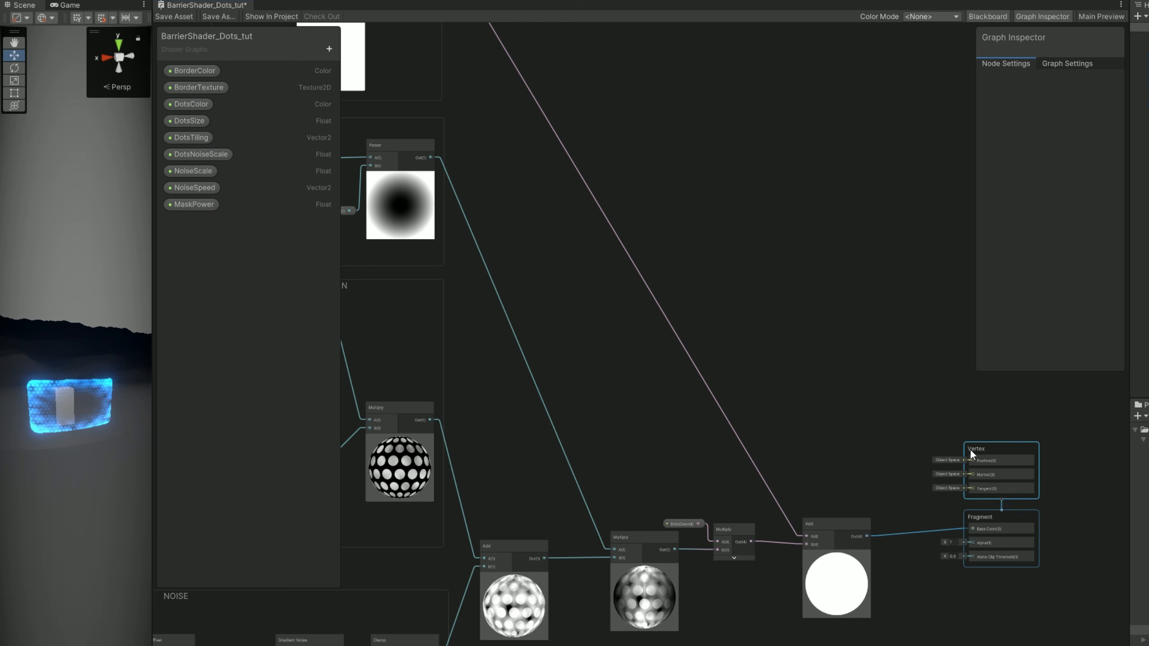
pyautogui.scroll(2, 927, 462)
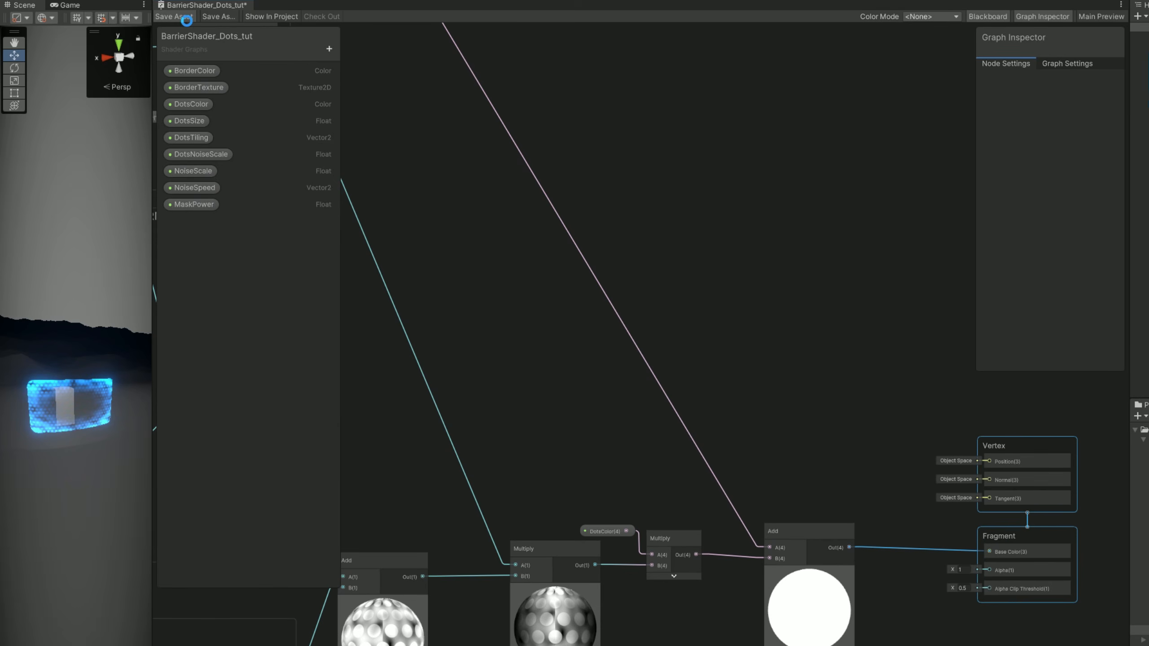
pyautogui.click(187, 20)
# Enlarge the Scene view and select the BarrierTut object to access its material properties.
pyautogui.moveTo(153, 528); pyautogui.dragTo(916, 489)
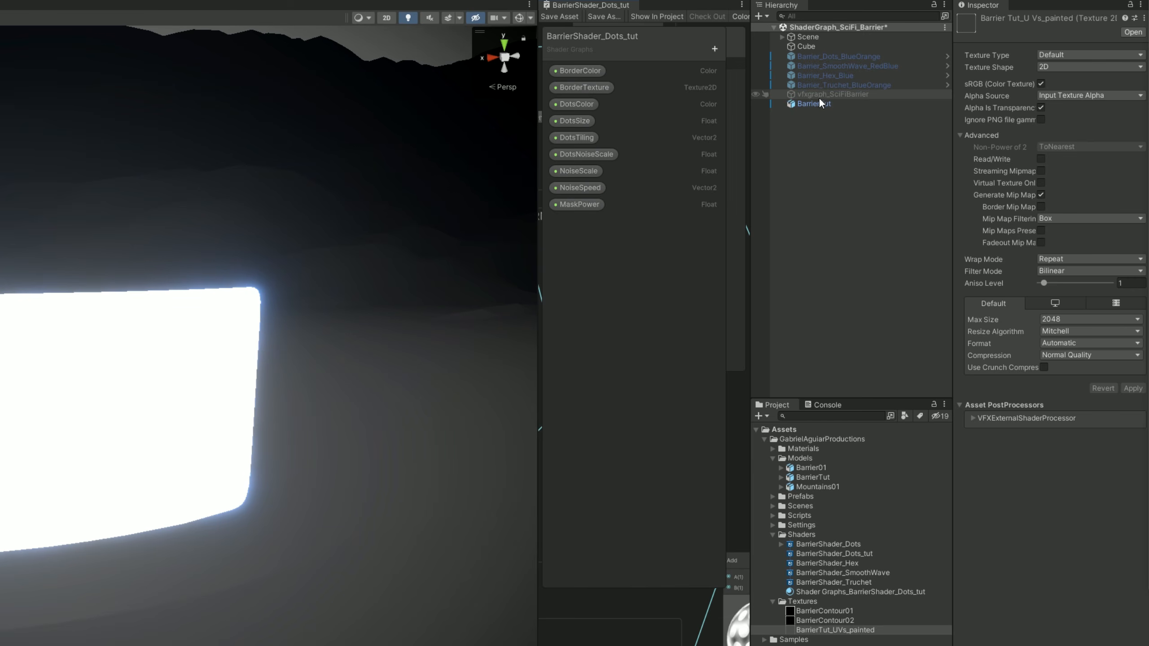
pyautogui.click(816, 103)
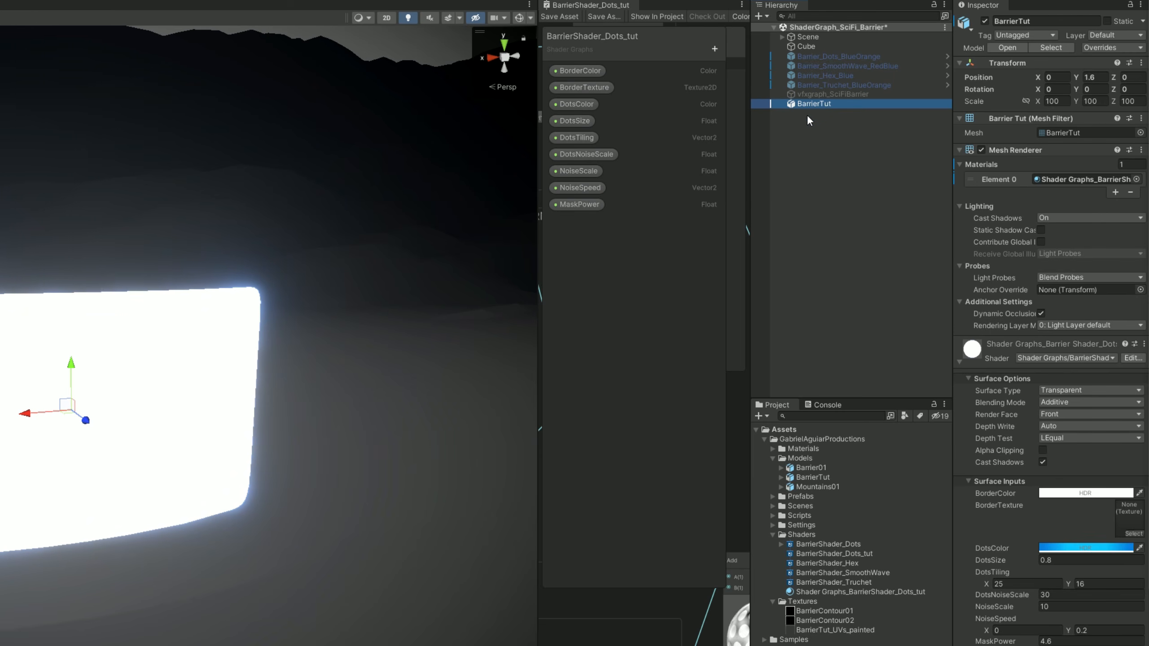
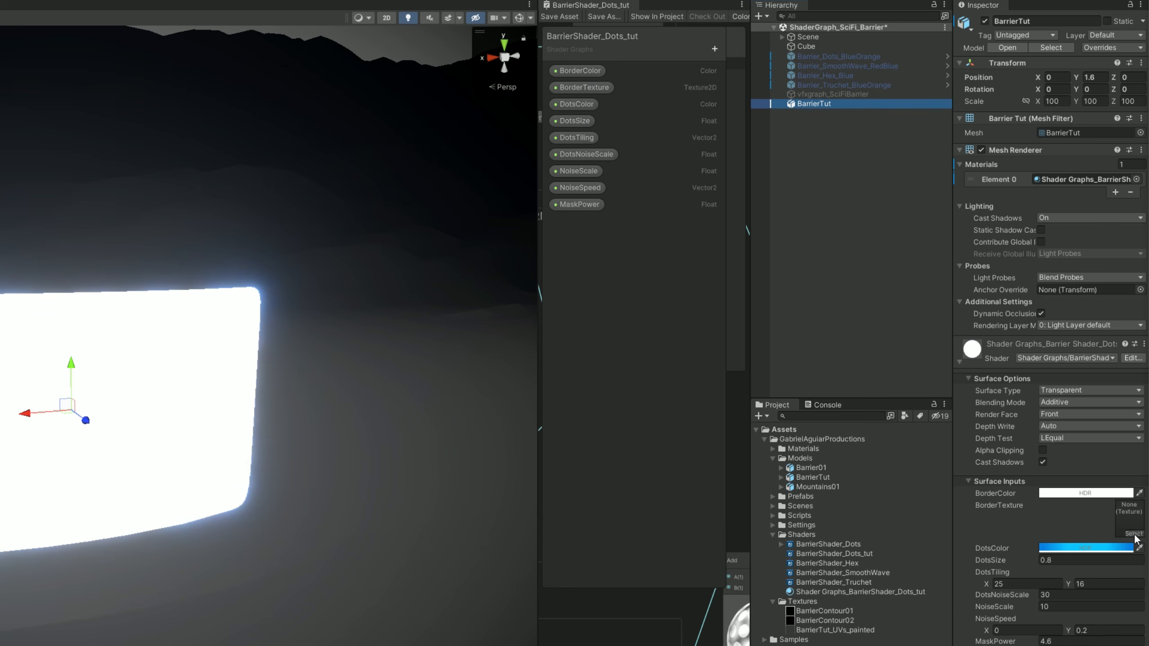
# Assign the BarrierTut_UVs_painted texture to BorderTexture and set BorderColor to a glowing orange with an HDR intensity of 3.1.
pyautogui.moveTo(843, 638); pyautogui.dragTo(1025, 569)
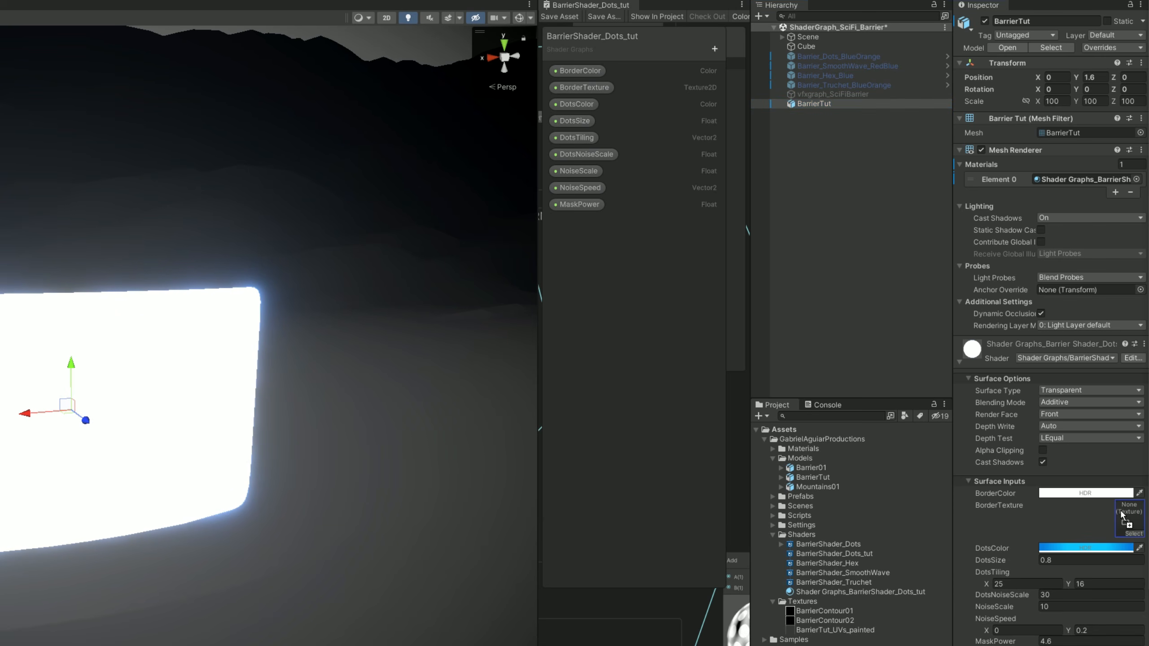
pyautogui.moveTo(1122, 515); pyautogui.dragTo(1124, 516)
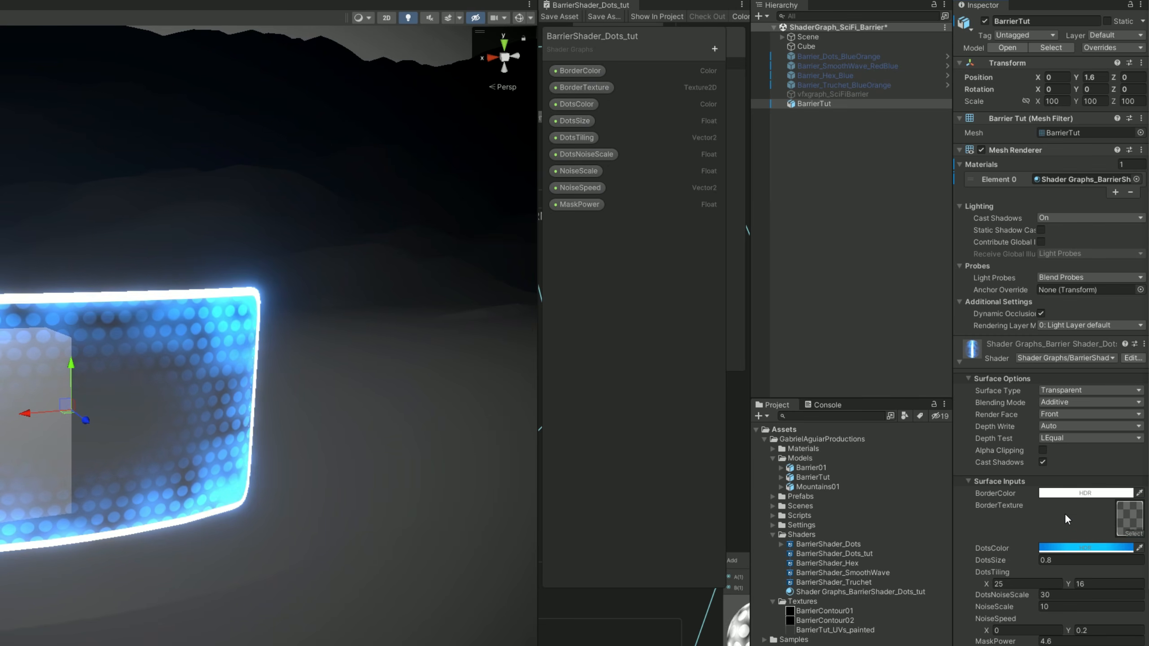
pyautogui.click(1073, 493)
pyautogui.moveTo(1062, 455); pyautogui.dragTo(297, 180)
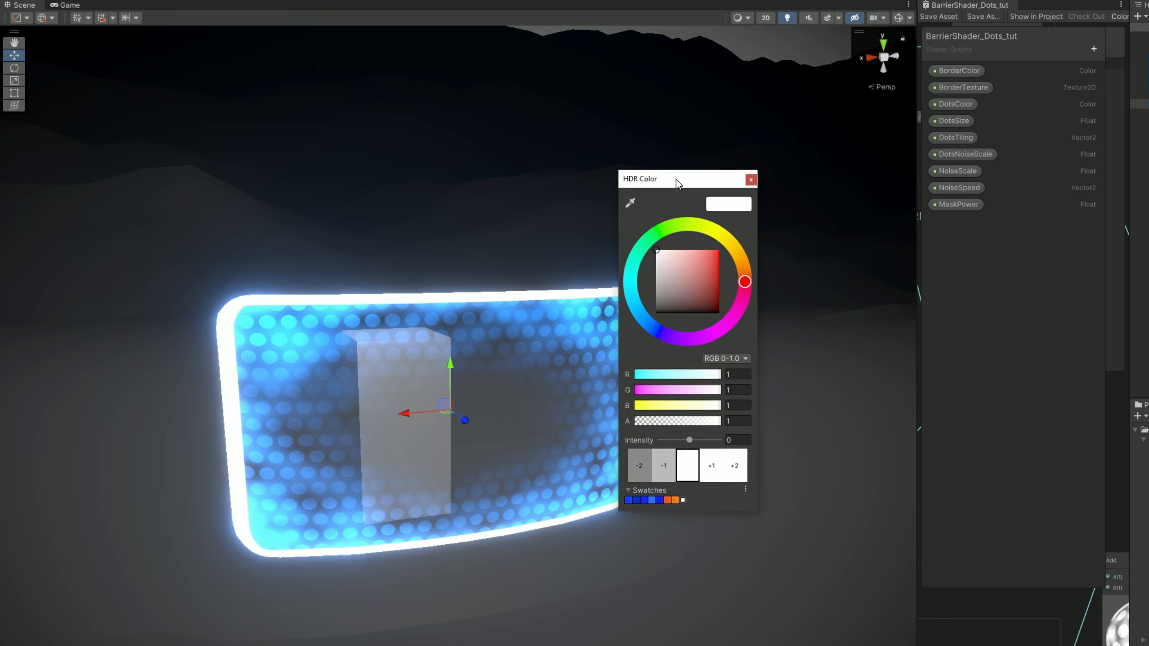
pyautogui.moveTo(677, 180); pyautogui.dragTo(737, 184)
pyautogui.click(804, 261)
pyautogui.moveTo(764, 262); pyautogui.dragTo(805, 232)
pyautogui.moveTo(749, 444); pyautogui.dragTo(758, 446)
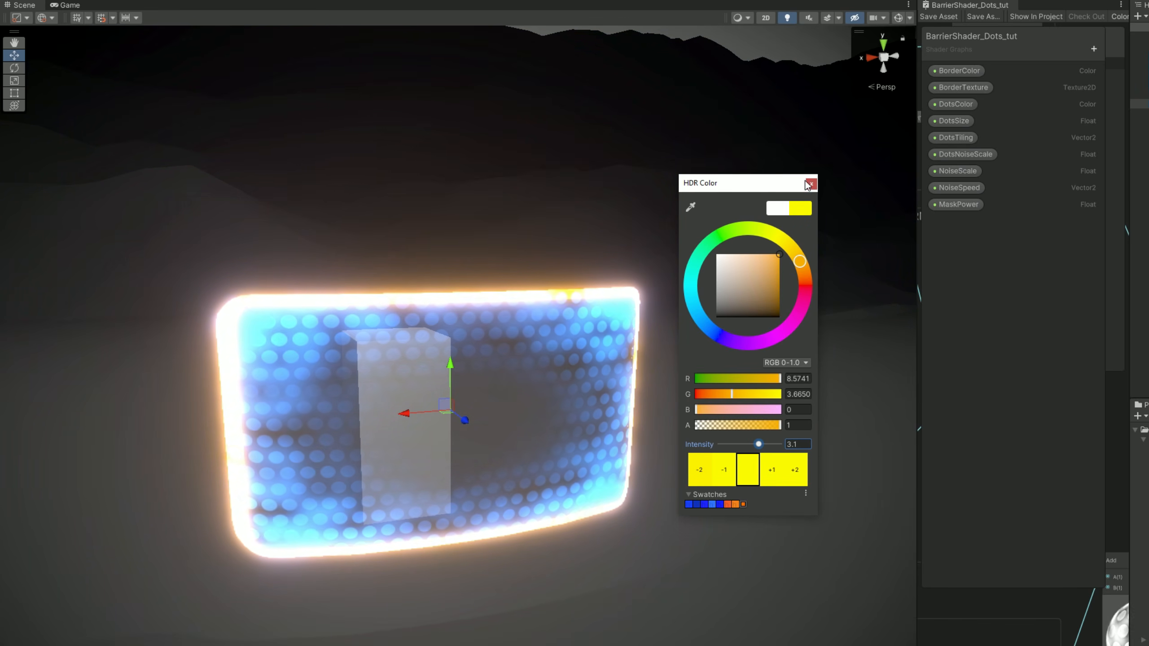
pyautogui.moveTo(800, 262); pyautogui.dragTo(808, 273)
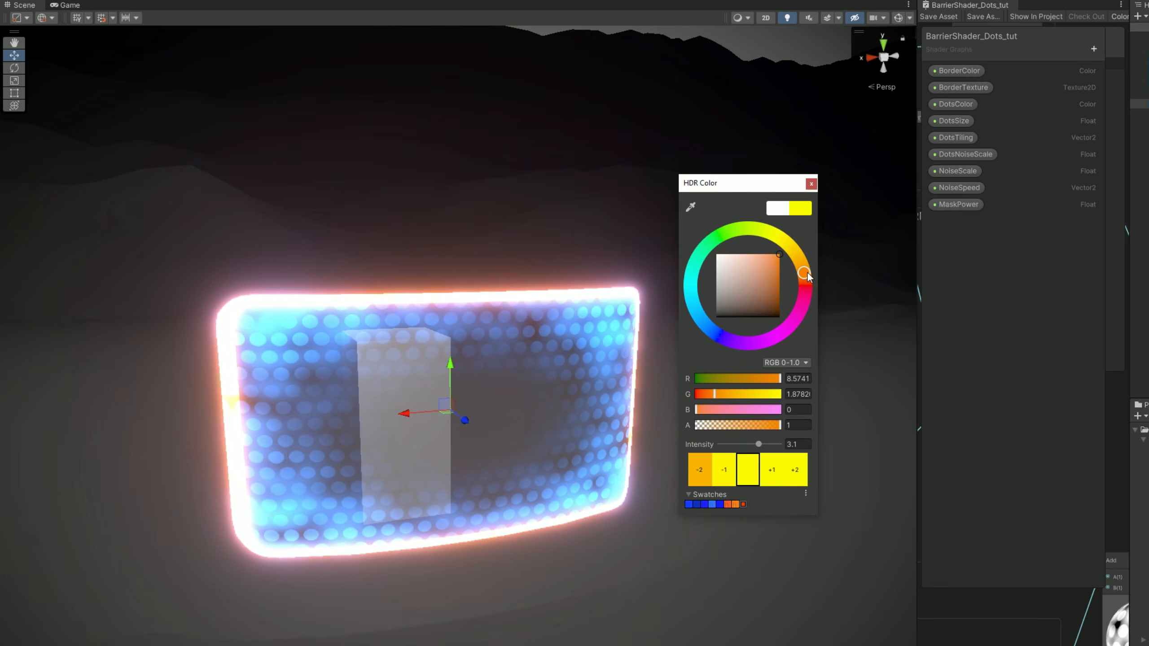
pyautogui.click(812, 182)
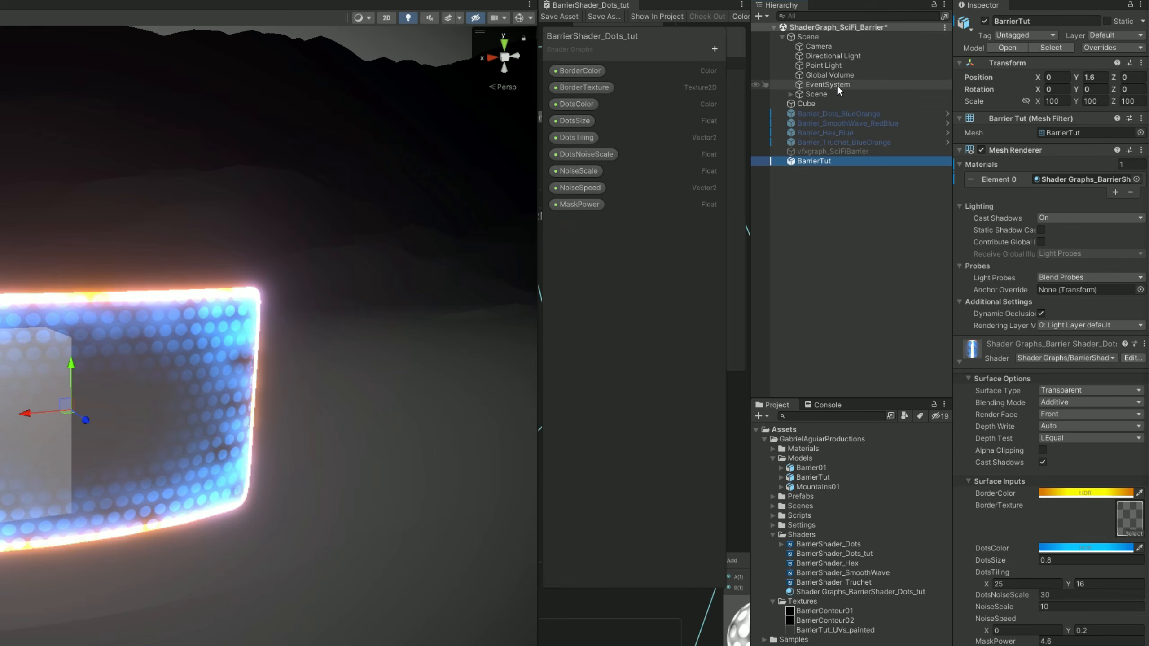
# Examine the Global Volume's Bloom settings and compare the barrier's glow with Bloom off and on.
pyautogui.click(837, 74)
pyautogui.click(969, 173)
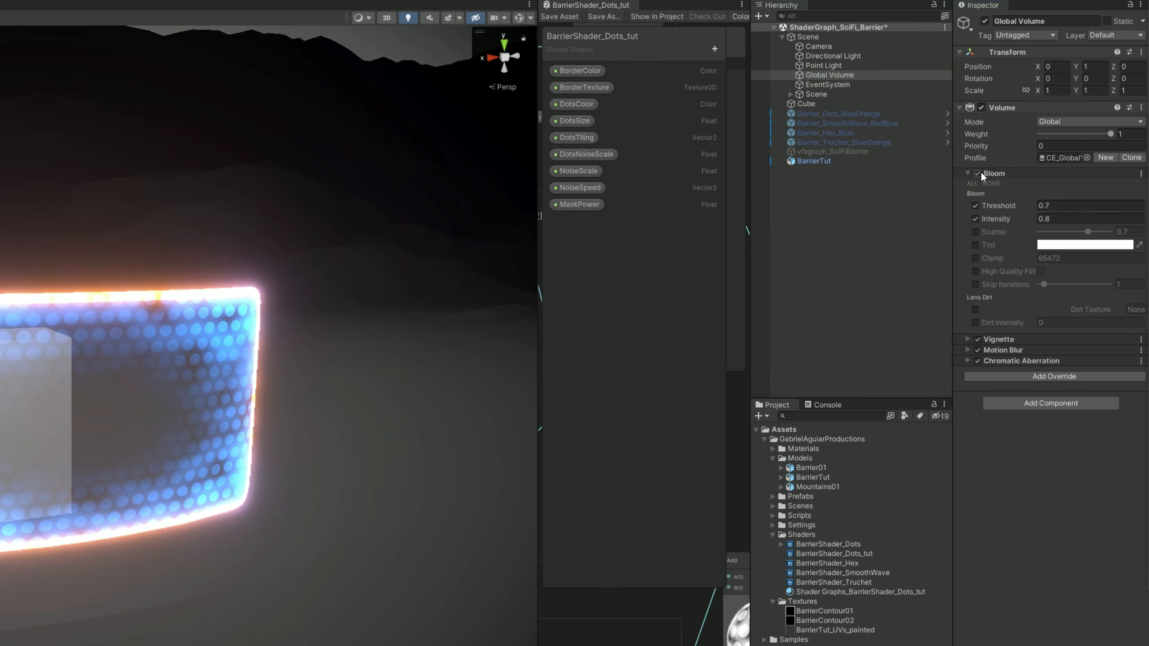
pyautogui.click(978, 173)
pyautogui.click(978, 173)
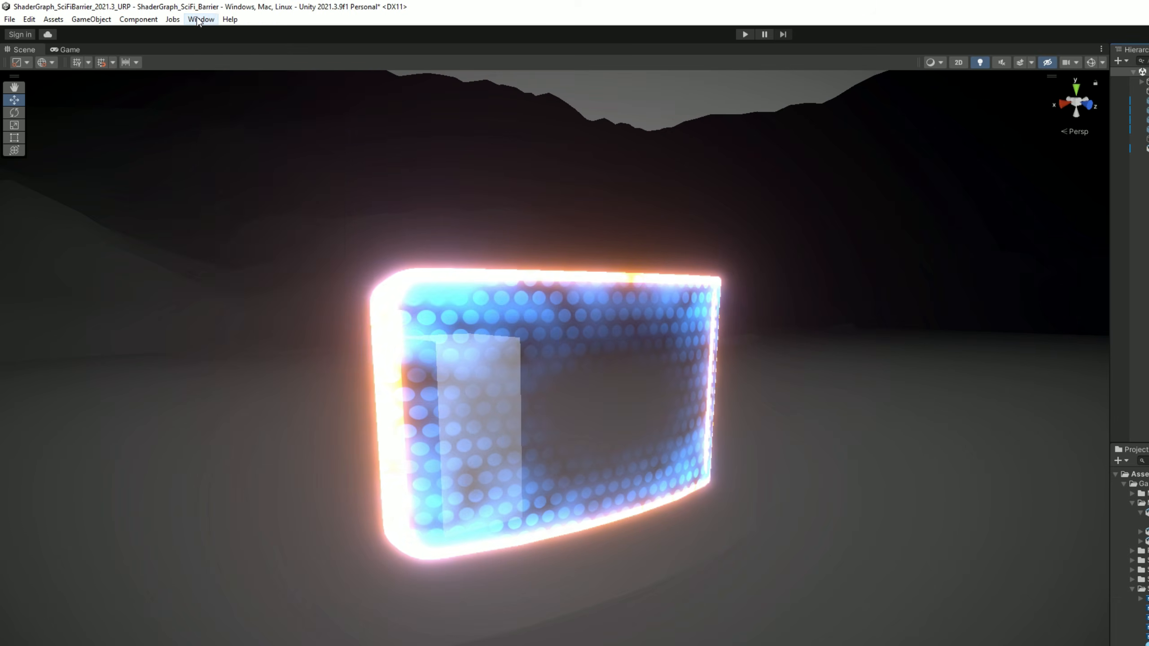
# Check the Visual Effect Graph package in the Package Manager and view the Visual Effects preferences.
pyautogui.click(200, 18)
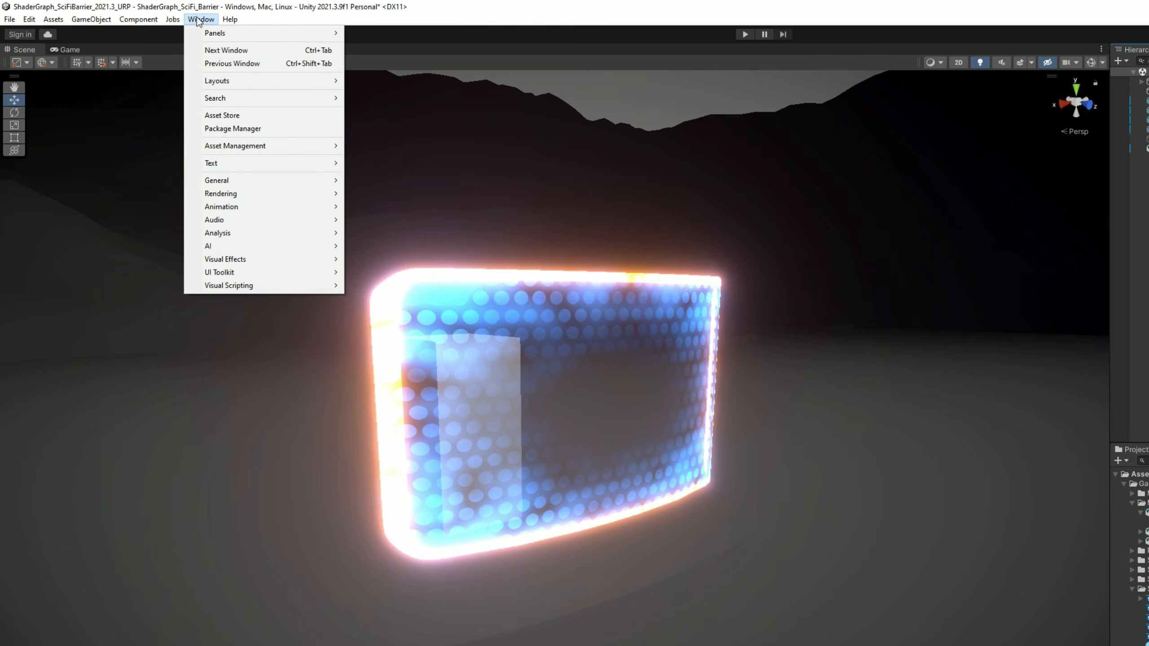
pyautogui.click(219, 129)
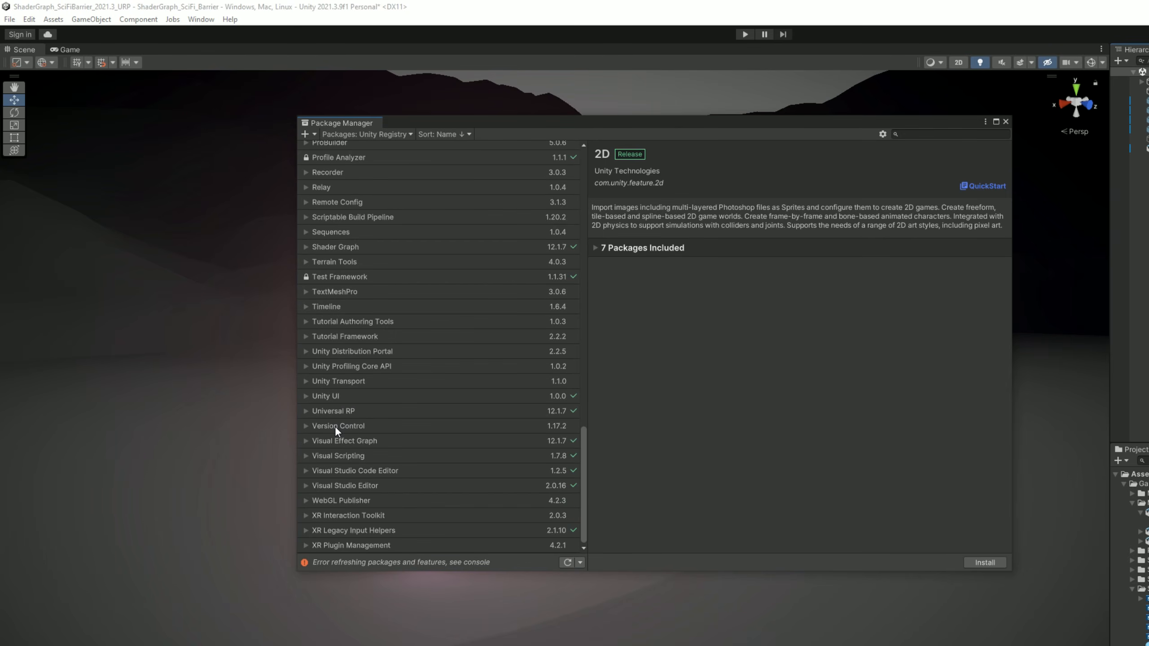
pyautogui.click(366, 441)
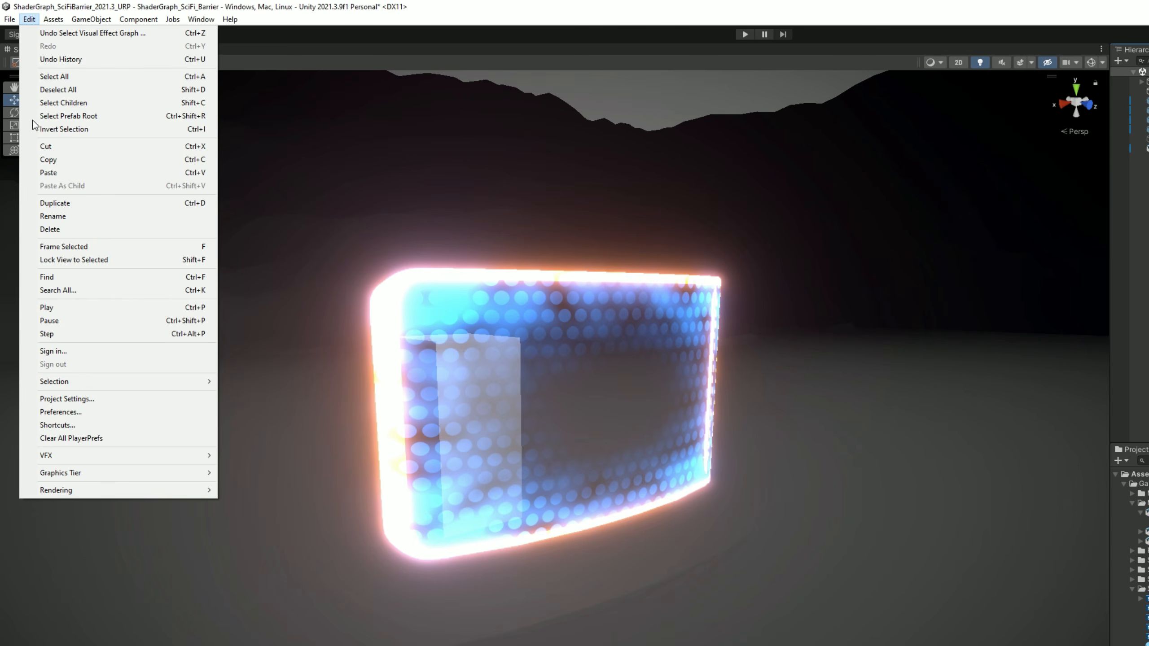
pyautogui.click(61, 411)
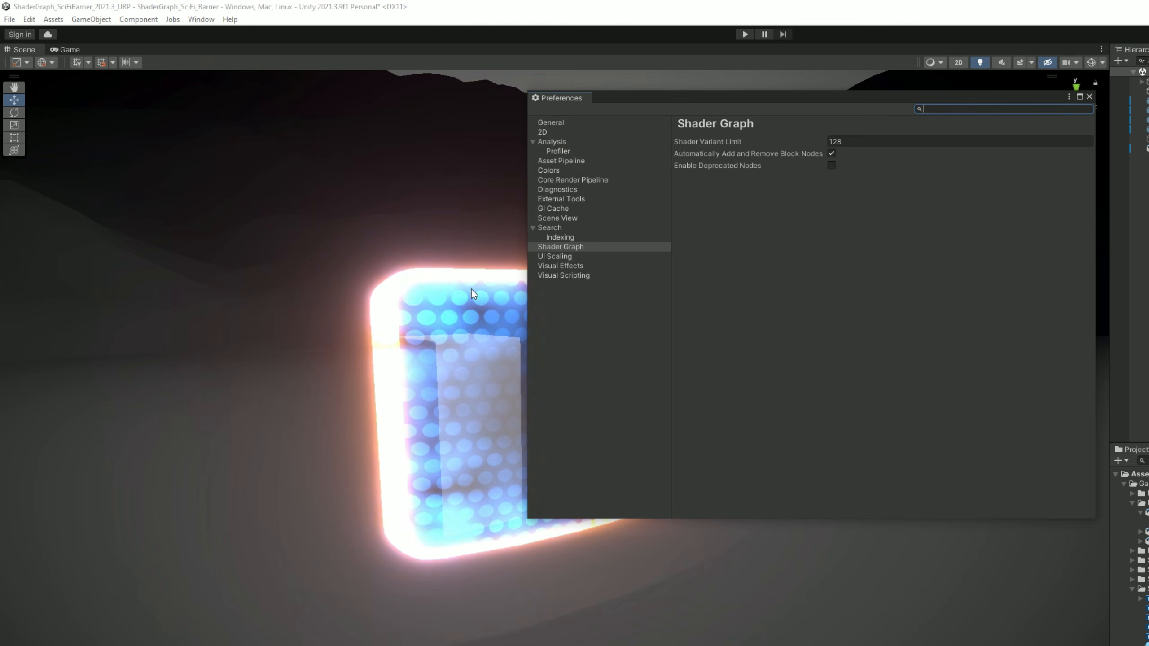
pyautogui.click(578, 266)
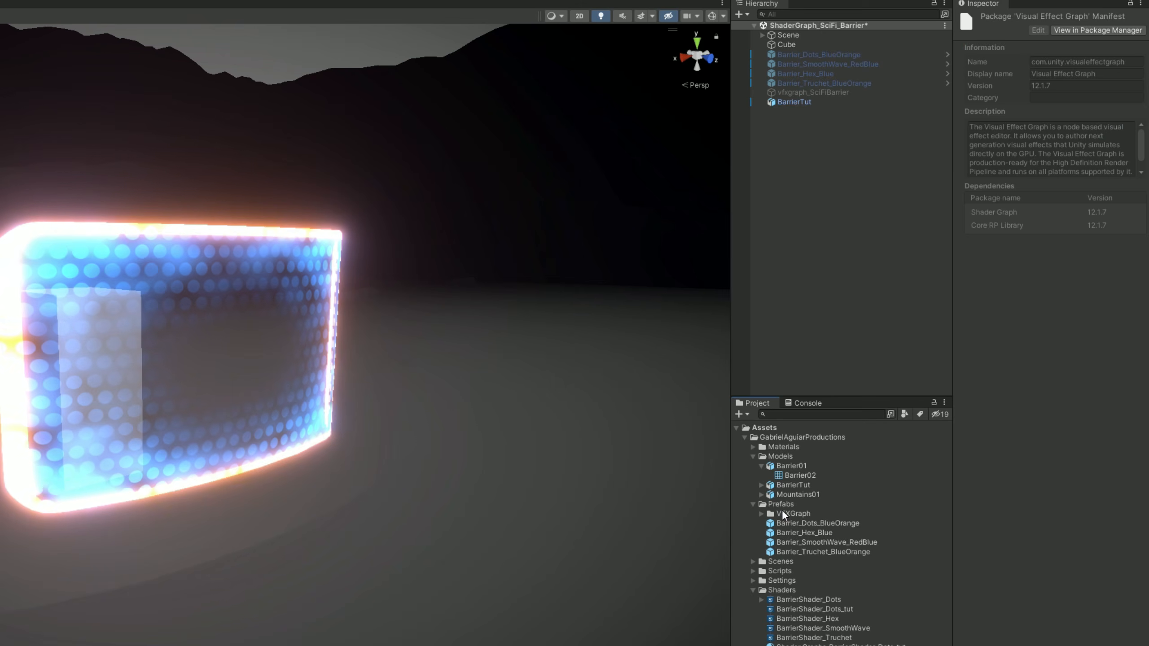
# Create a Visual Effect Graph named vfxgraph_SiciFiBarrier_tut in the VFXGraph prefabs folder.
pyautogui.rightClick(796, 514)
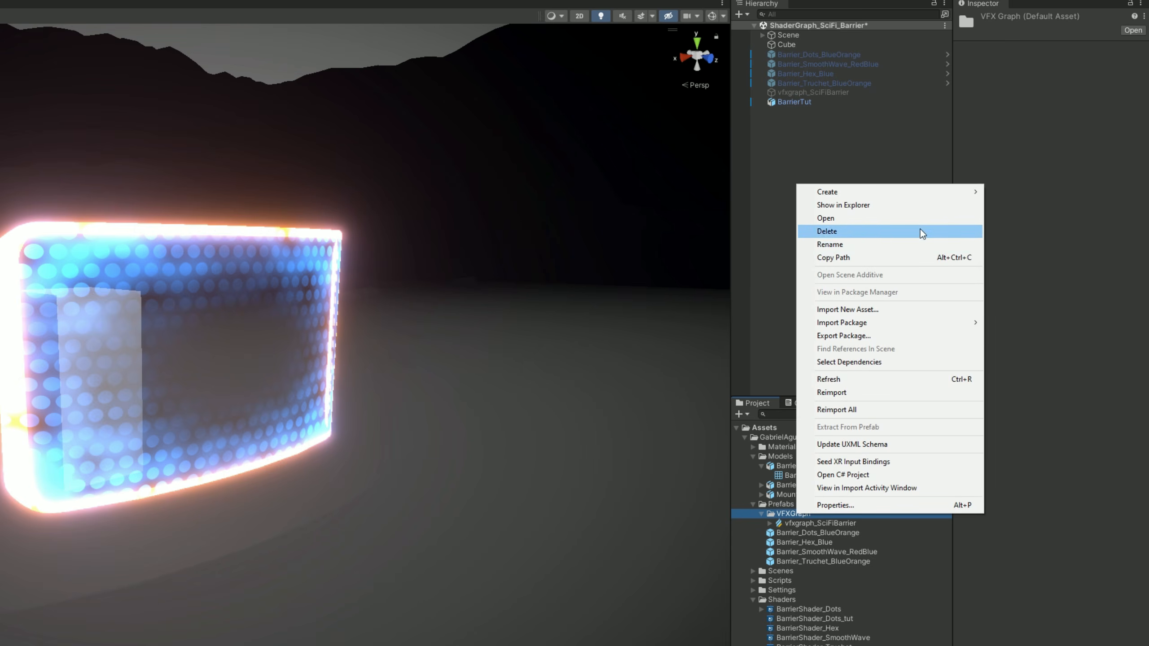
pyautogui.moveTo(920, 195)
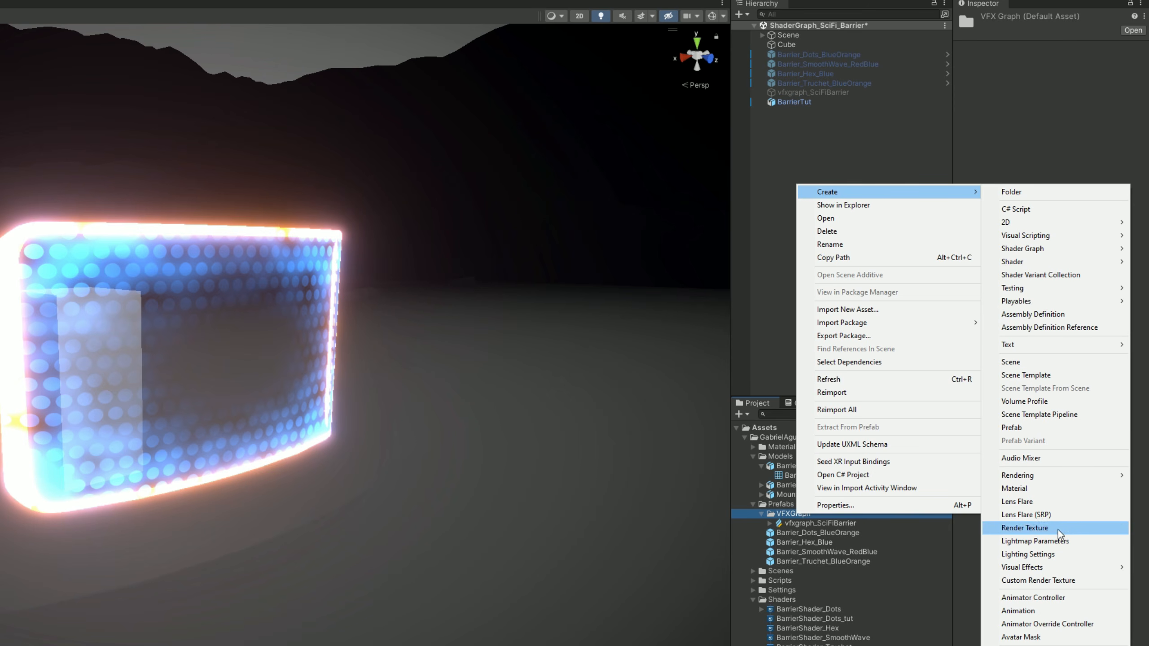
pyautogui.moveTo(1049, 569)
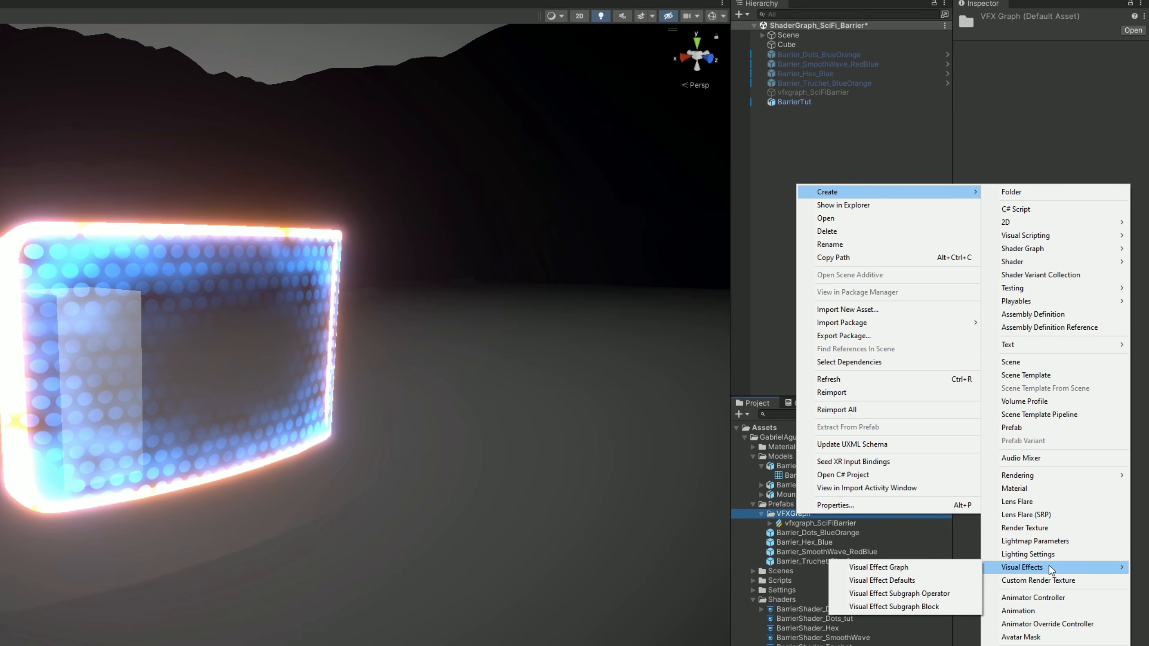
pyautogui.click(936, 567)
pyautogui.write('vfxgraph')
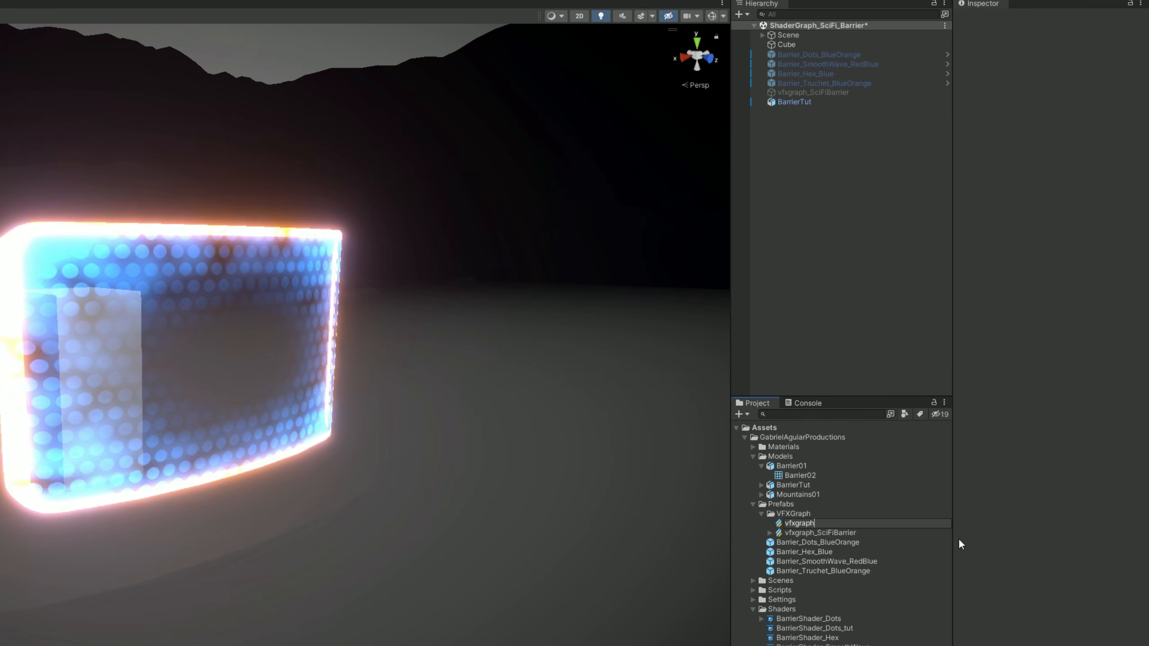
pyautogui.write('_SiciFiBarrier_tut')
pyautogui.press('Return')
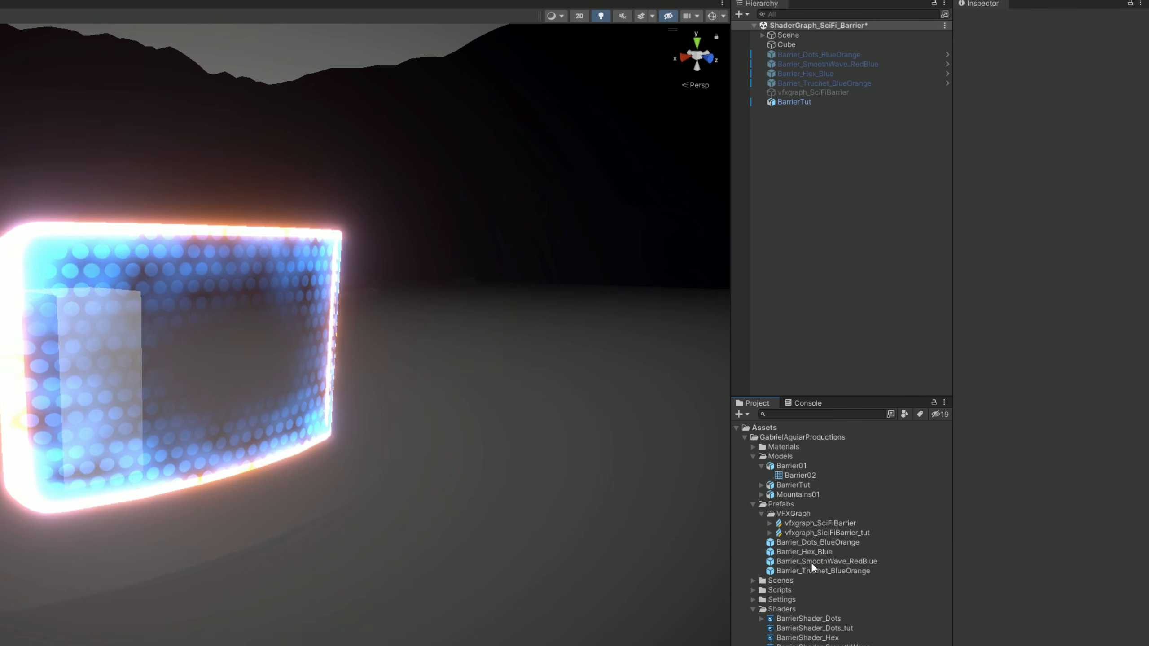
# Add vfxgraph_SiciFiBarrier_tut to the scene and open its graph for editing in an enlarged graph area.
pyautogui.moveTo(792, 532); pyautogui.dragTo(840, 158)
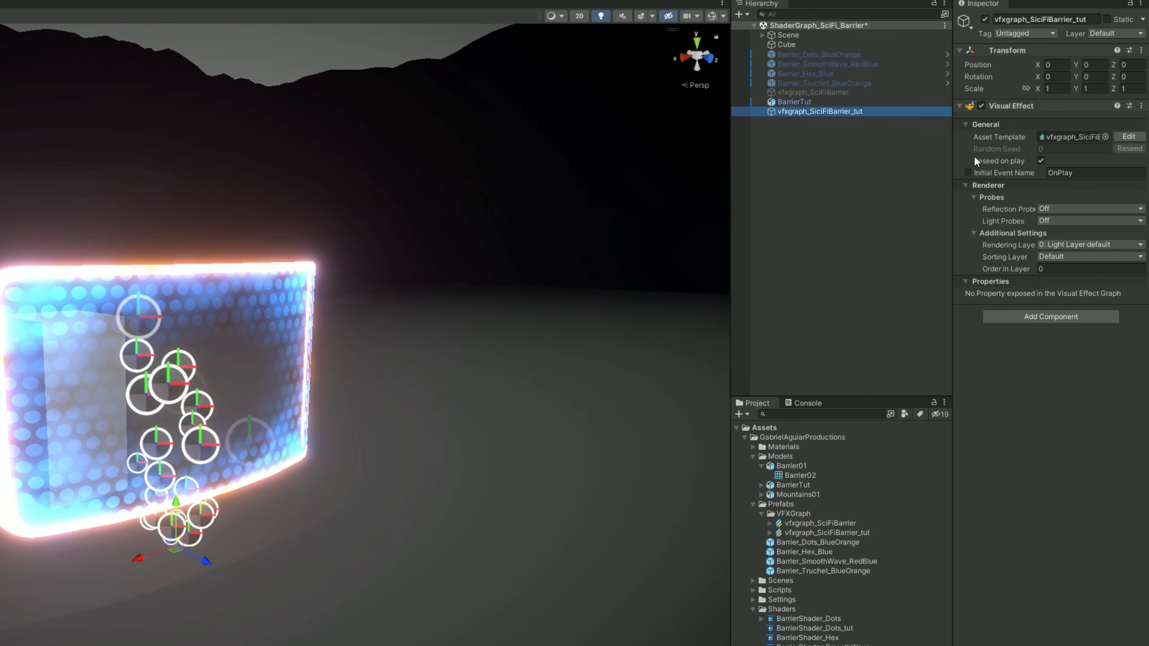
pyautogui.click(1129, 138)
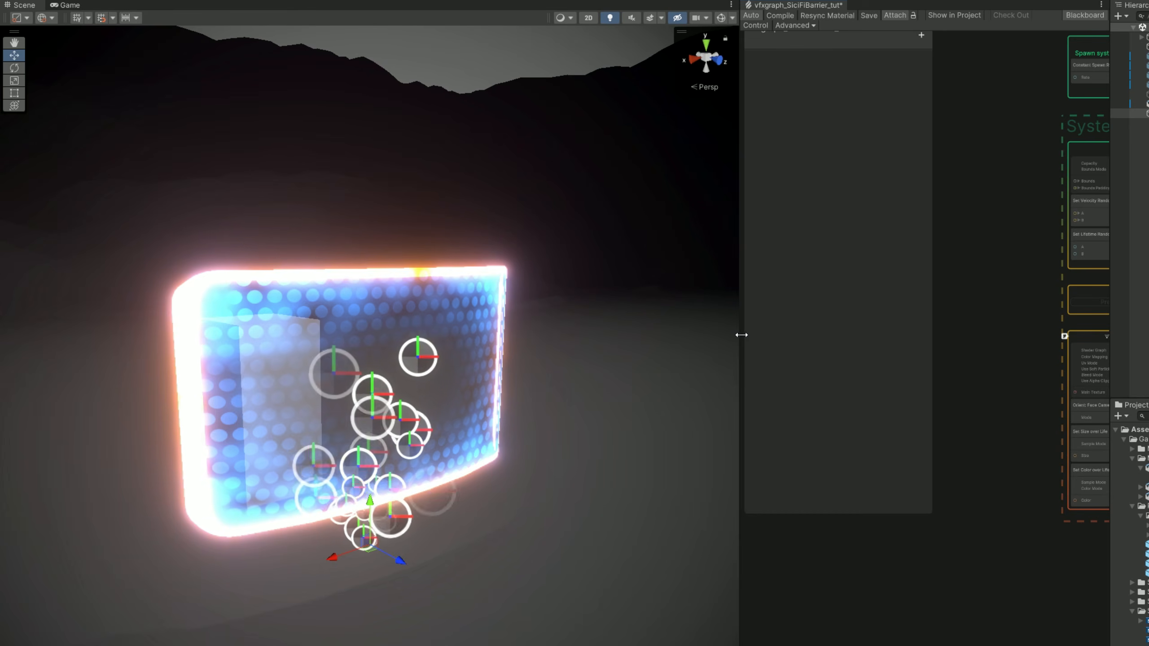
pyautogui.moveTo(741, 334); pyautogui.dragTo(361, 336)
pyautogui.moveTo(599, 208); pyautogui.dragTo(611, 309, button='middle')
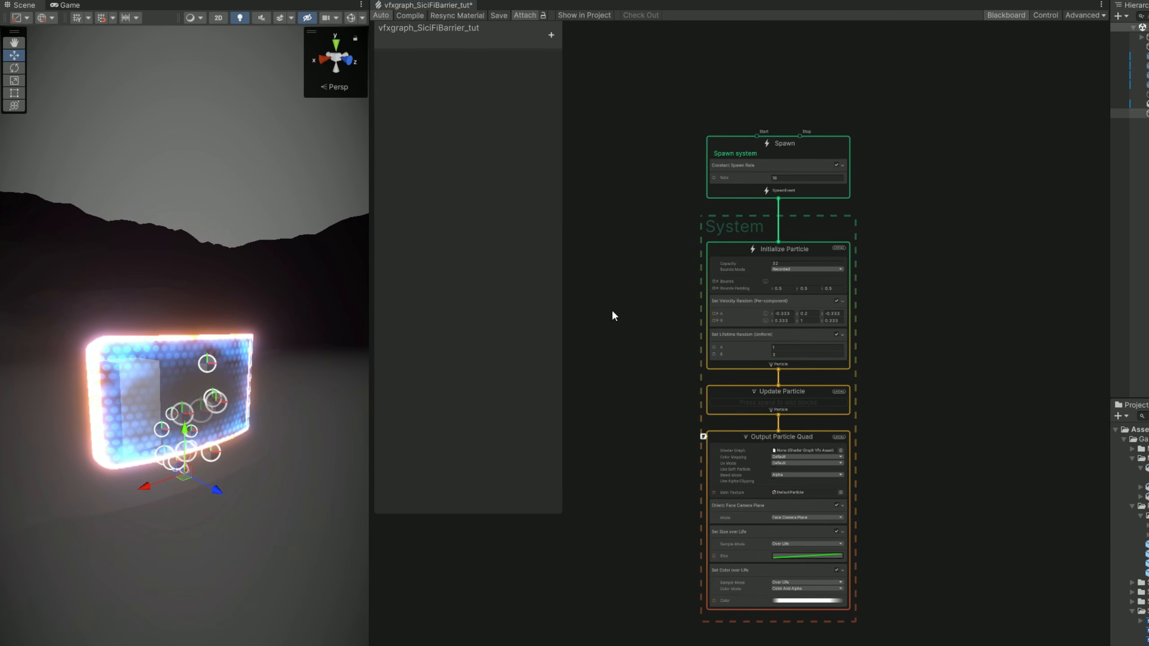
pyautogui.scroll(3, 752, 473)
pyautogui.scroll(1, 817, 417)
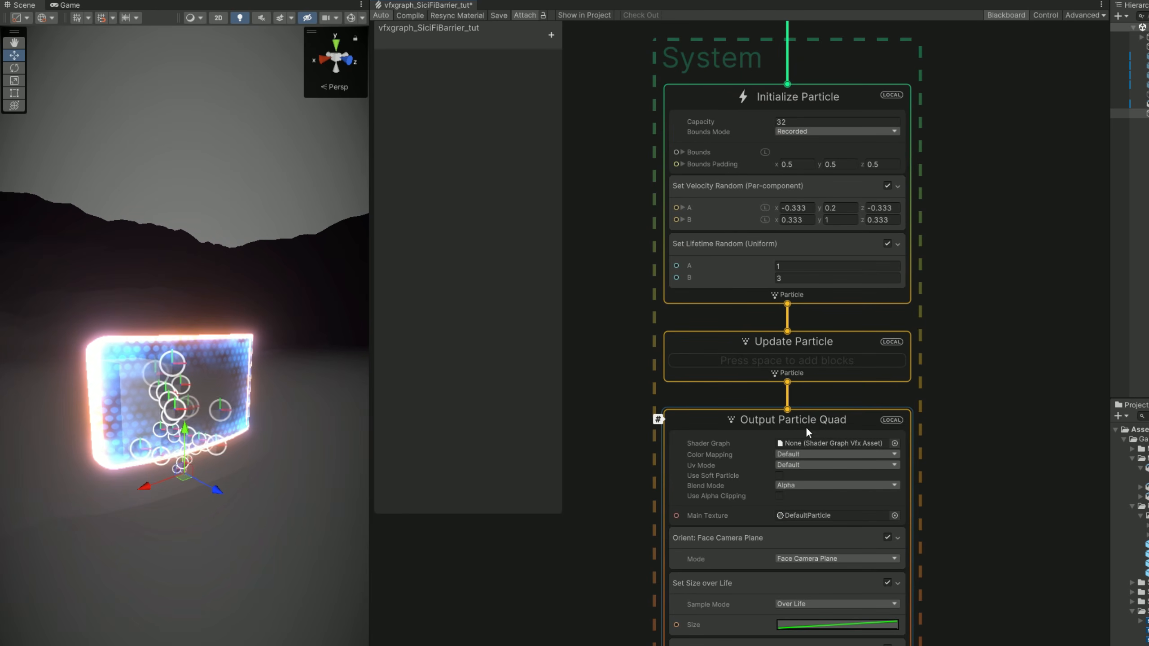
pyautogui.scroll(1, 810, 423)
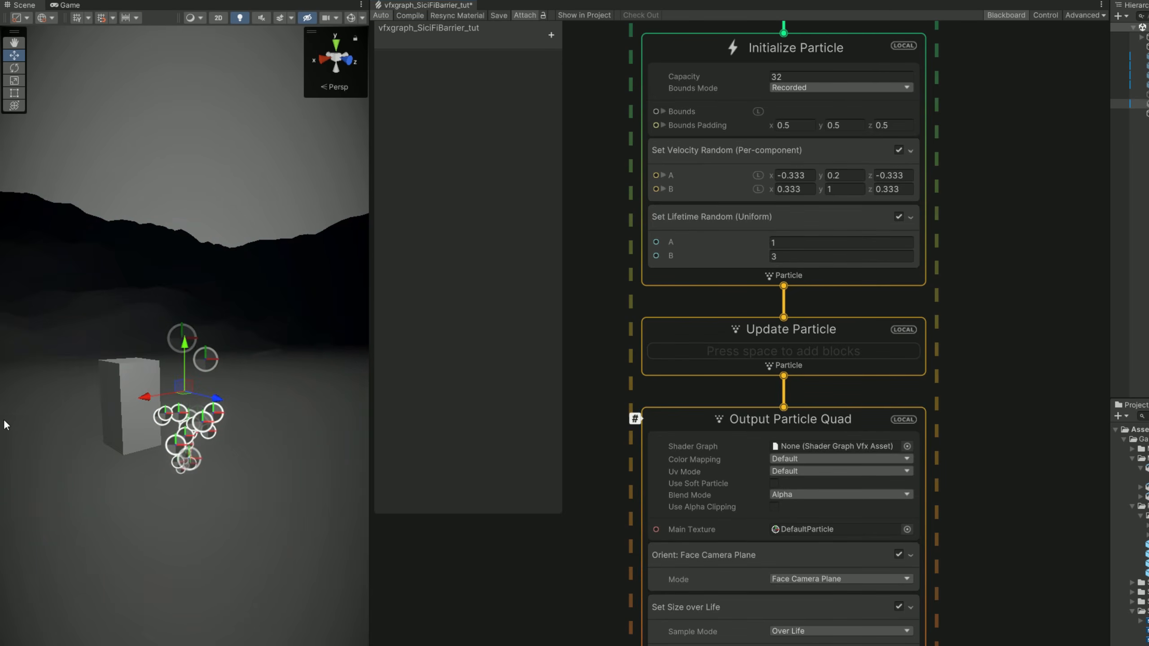
pyautogui.scroll(6, 201, 451)
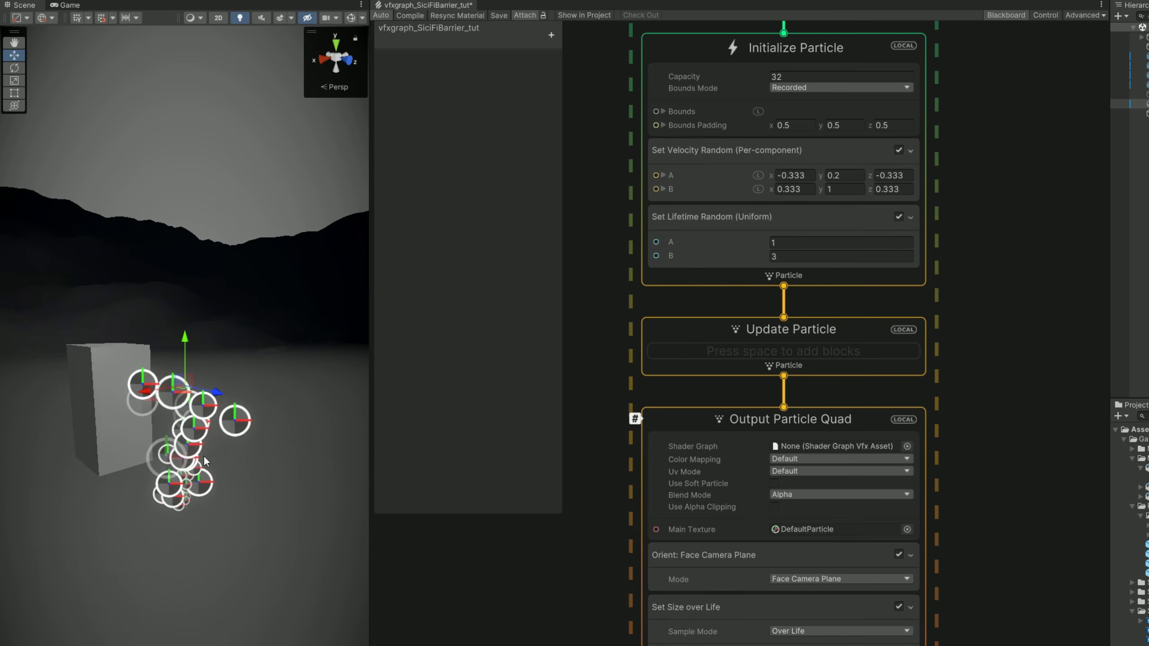
# Connect Update Particle to a new Output Particle URP Lit Mesh context and enable Cast Shadows on it.
pyautogui.moveTo(784, 377); pyautogui.dragTo(991, 419)
pyautogui.write('mesh')
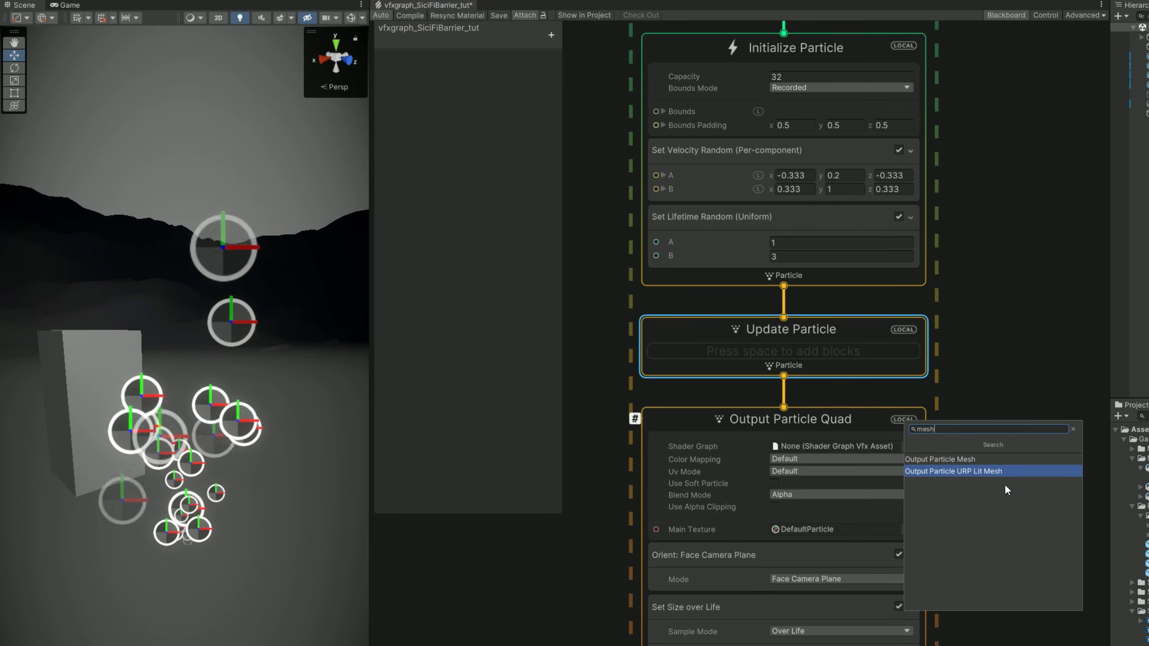
pyautogui.click(982, 469)
pyautogui.moveTo(981, 467); pyautogui.dragTo(864, 323, button='middle')
pyautogui.moveTo(864, 323); pyautogui.dragTo(960, 281)
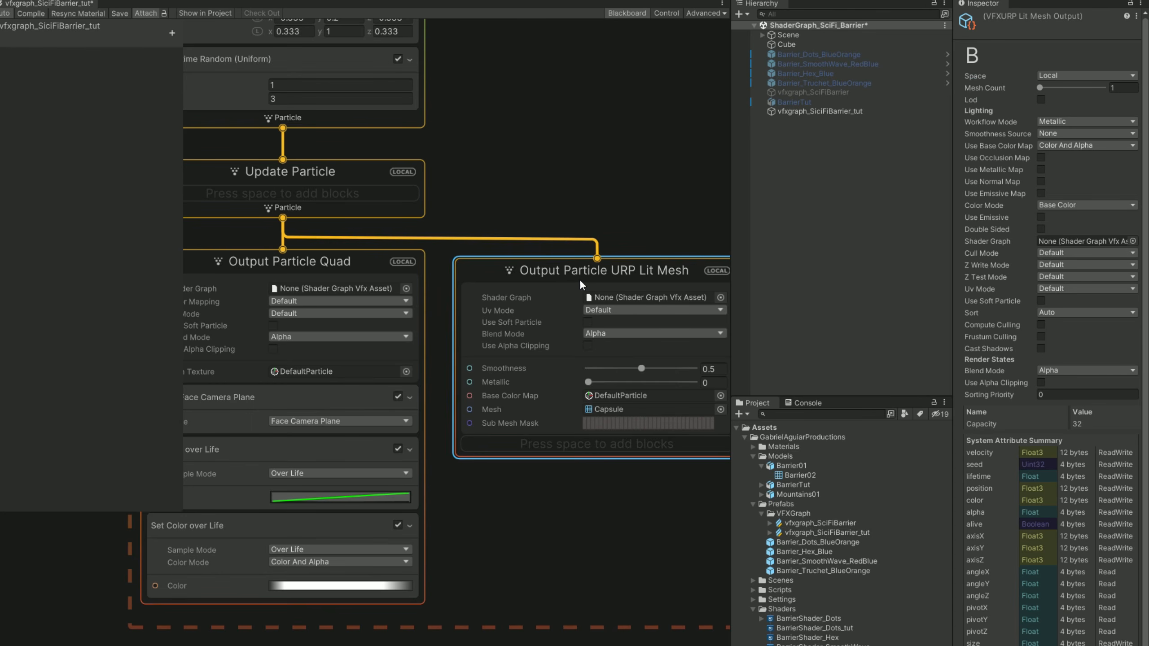
pyautogui.click(1041, 349)
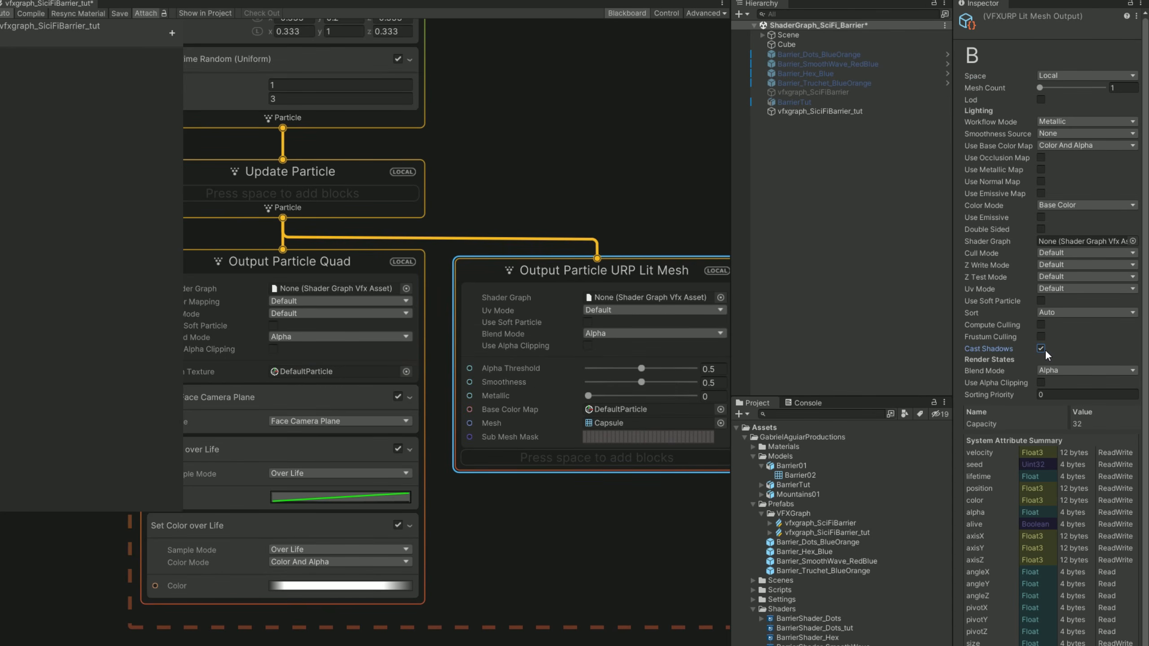
# Delete the Output Particle Quad context and place the URP Lit Mesh output directly under Update Particle.
pyautogui.click(327, 261)
pyautogui.moveTo(439, 253); pyautogui.dragTo(504, 292, button='middle')
pyautogui.press('Delete')
pyautogui.moveTo(918, 313); pyautogui.dragTo(602, 303)
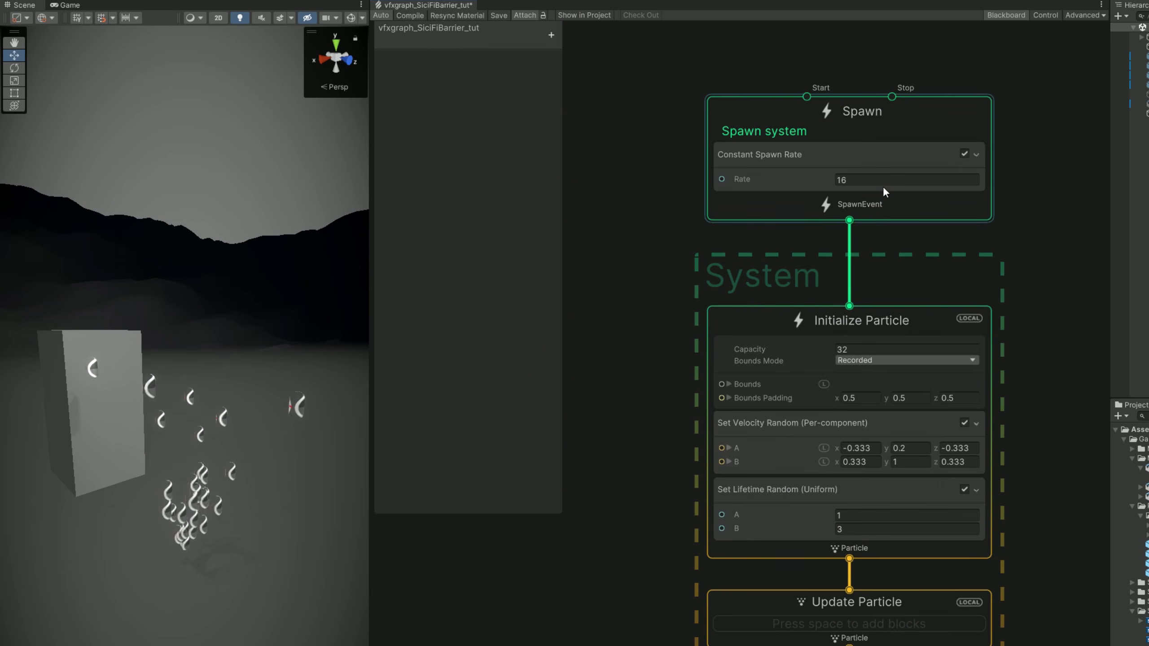
# Replace the Constant Spawn Rate block in the Spawn context with a Single Burst block with a Count of 1.
pyautogui.click(800, 177)
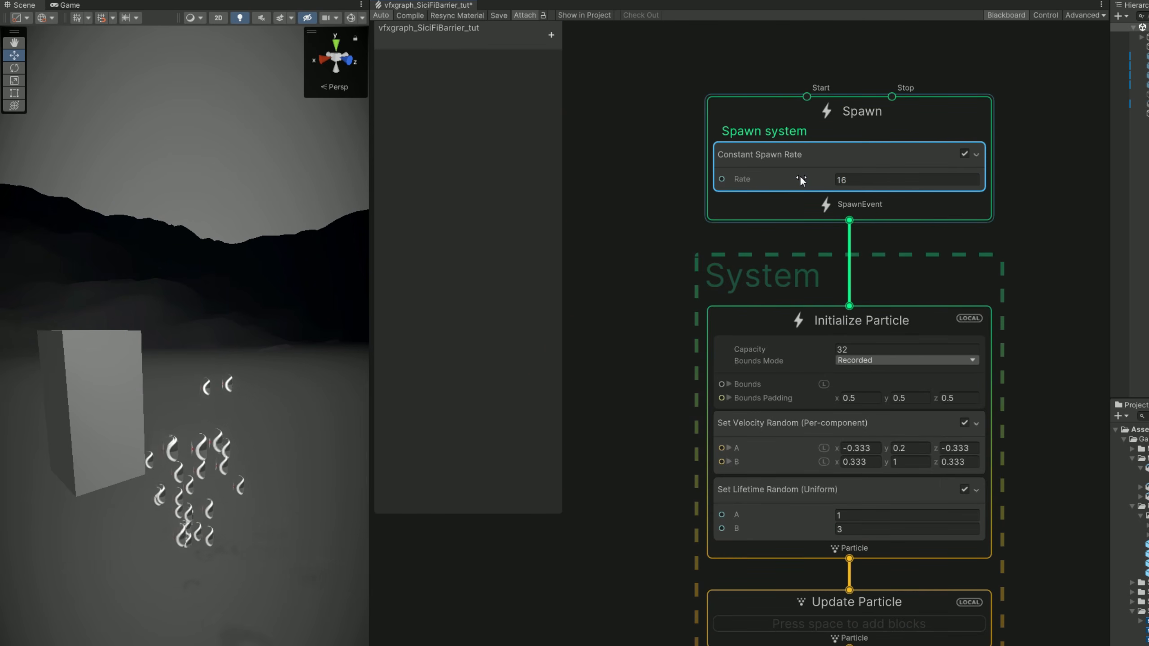
pyautogui.press('Delete')
pyautogui.click(826, 152)
pyautogui.press('space')
pyautogui.write('burst')
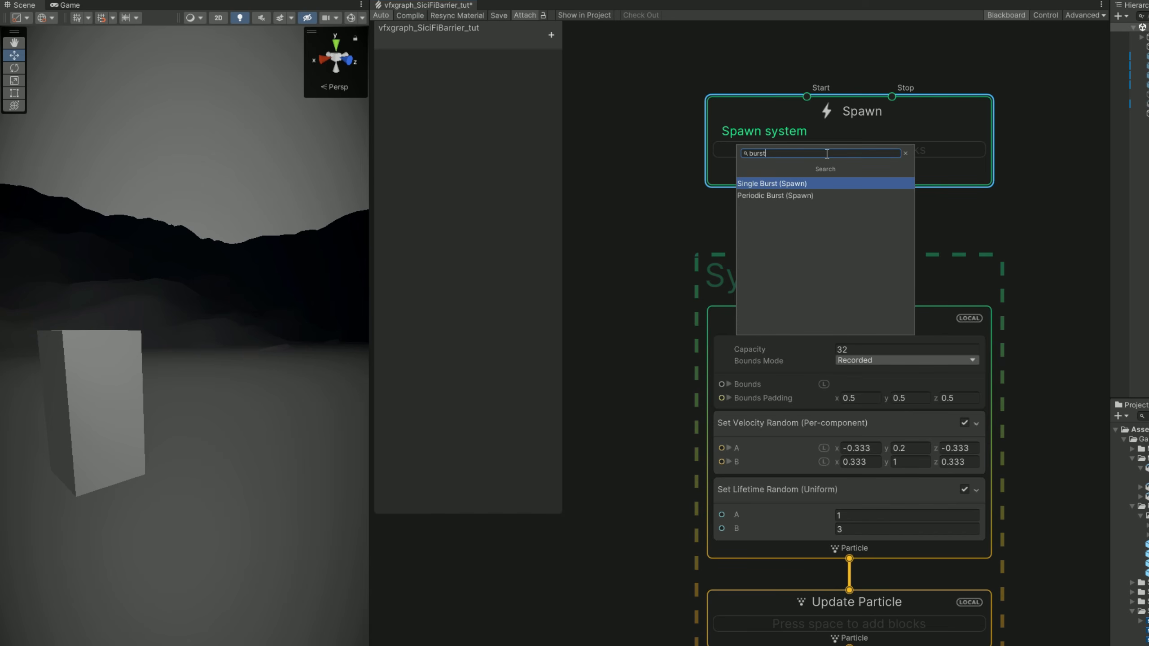
pyautogui.press('Return')
pyautogui.click(850, 216)
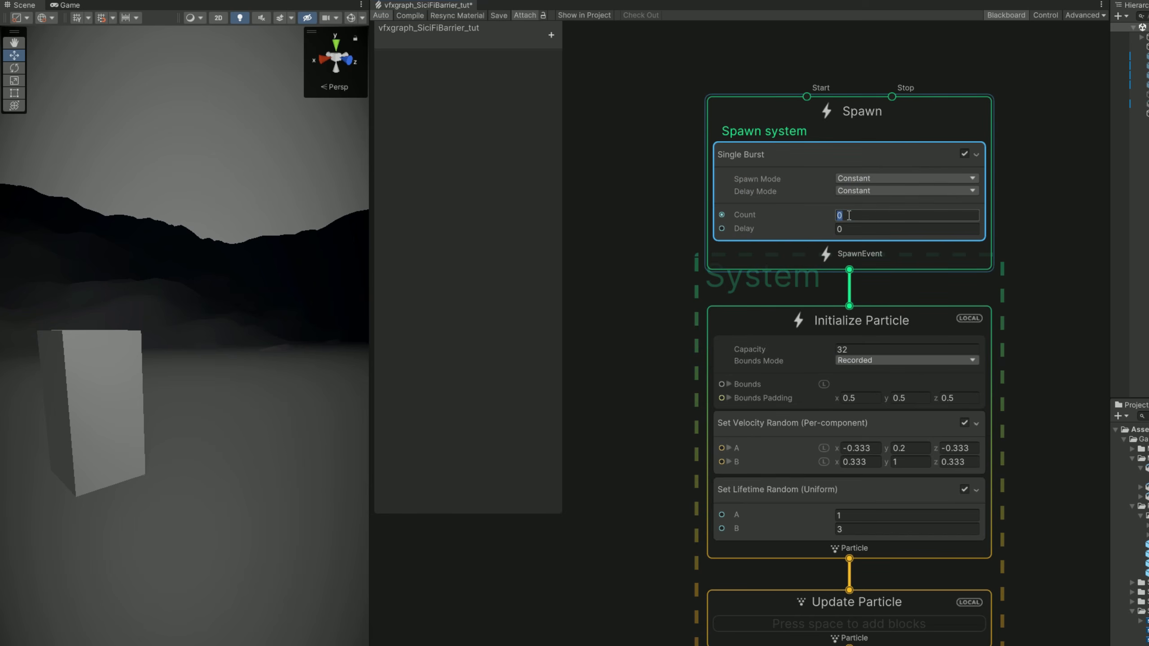
pyautogui.click(998, 405)
# Set the Bounds Mode of Initialize Particle to Manual and delete its Set Velocity Random block.
pyautogui.moveTo(998, 405); pyautogui.dragTo(982, 270, button='middle')
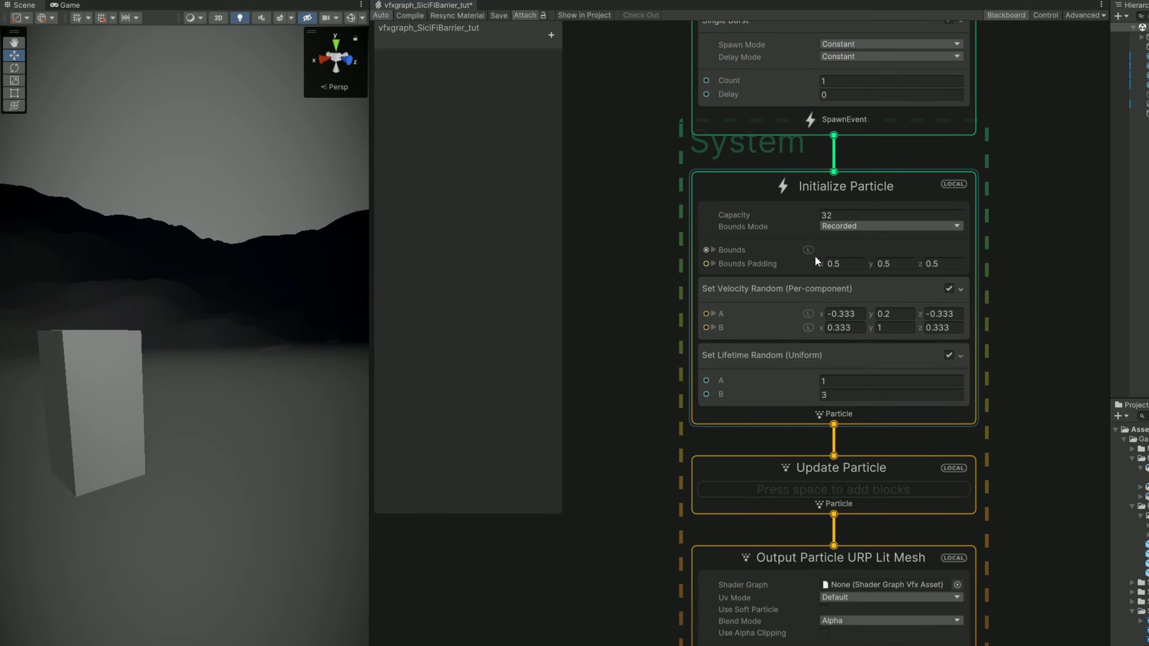
pyautogui.click(850, 252)
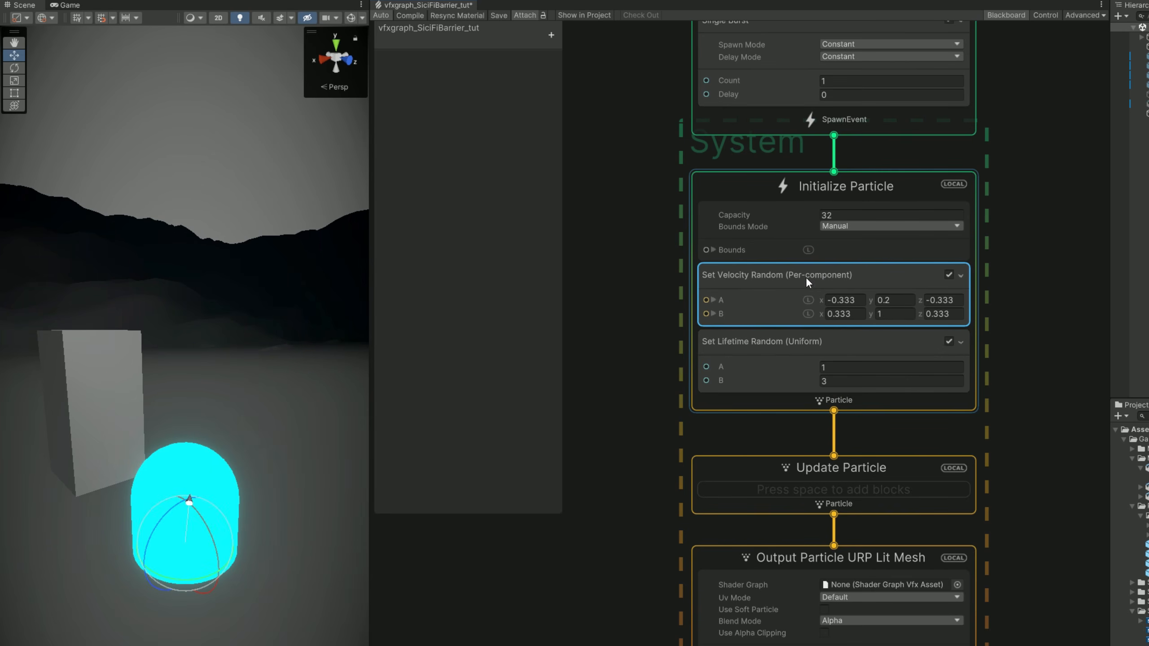
pyautogui.press('Delete')
# Turn off randomness on the Set Lifetime block and set Lifetime to 5.
pyautogui.click(776, 285)
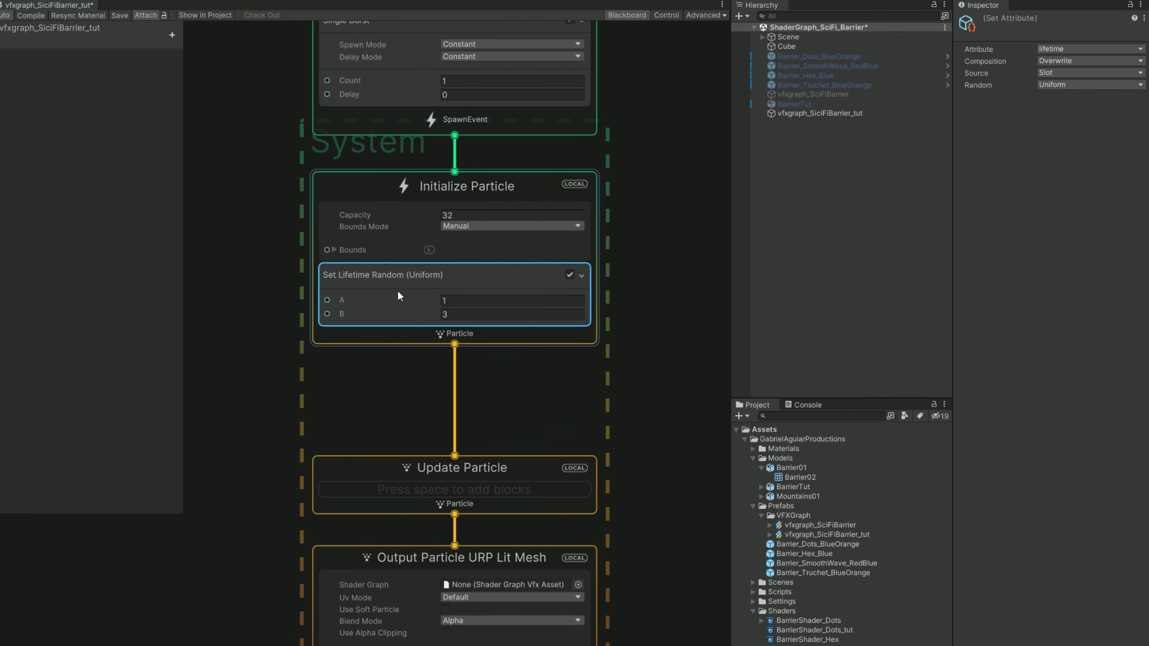
pyautogui.click(1086, 85)
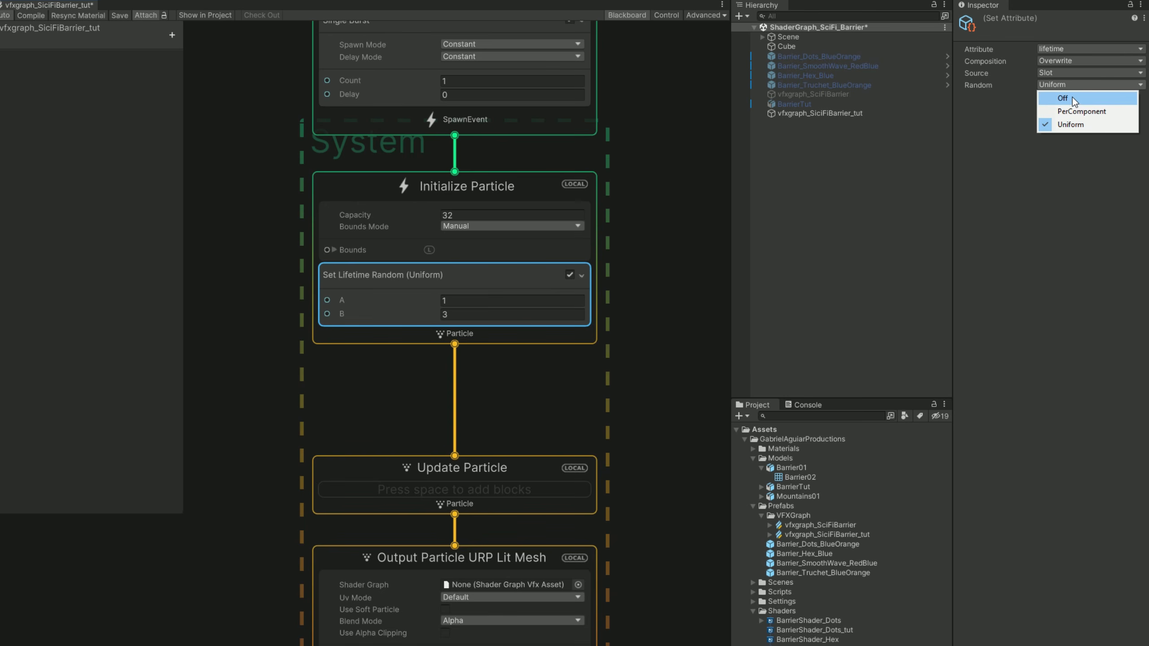
pyautogui.click(1074, 99)
pyautogui.click(445, 302)
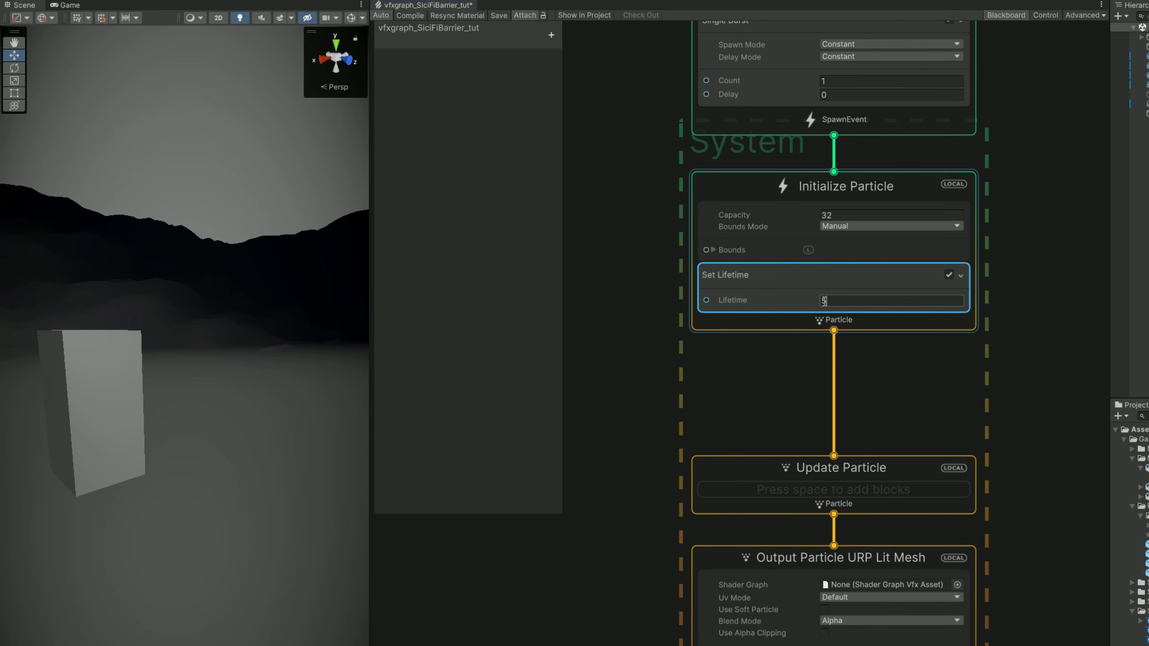
# Assign the BarrierTut mesh to the Output Particle URP Lit Mesh context.
pyautogui.scroll(-5, 798, 351)
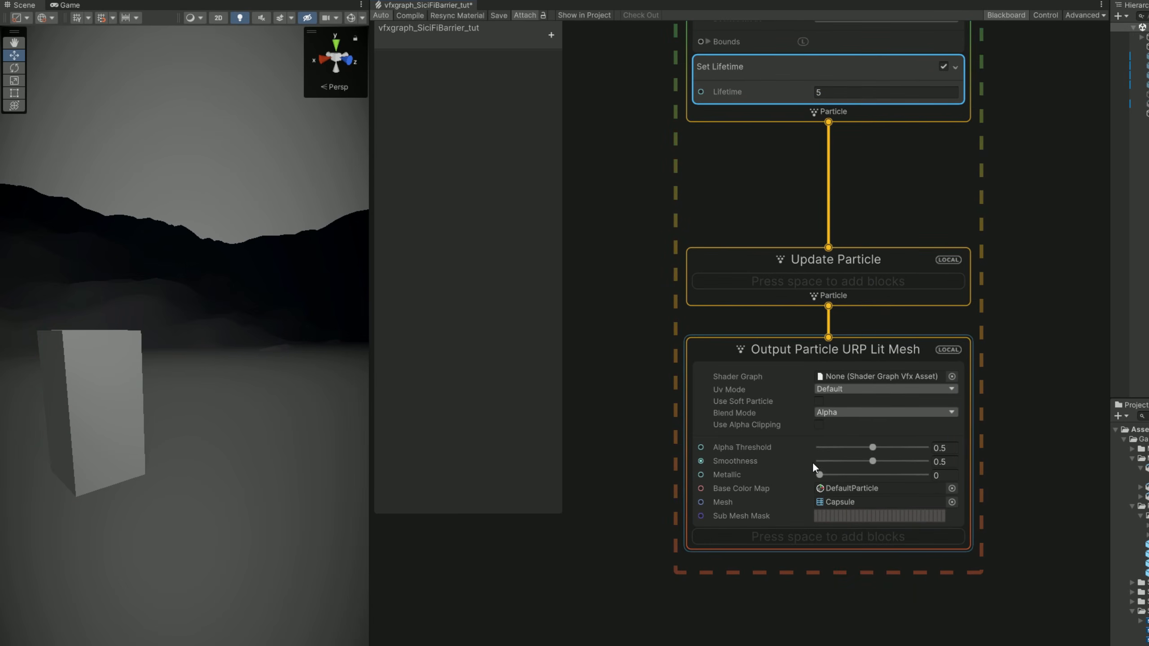
pyautogui.scroll(2, 839, 417)
pyautogui.scroll(-1, 759, 444)
pyautogui.click(749, 482)
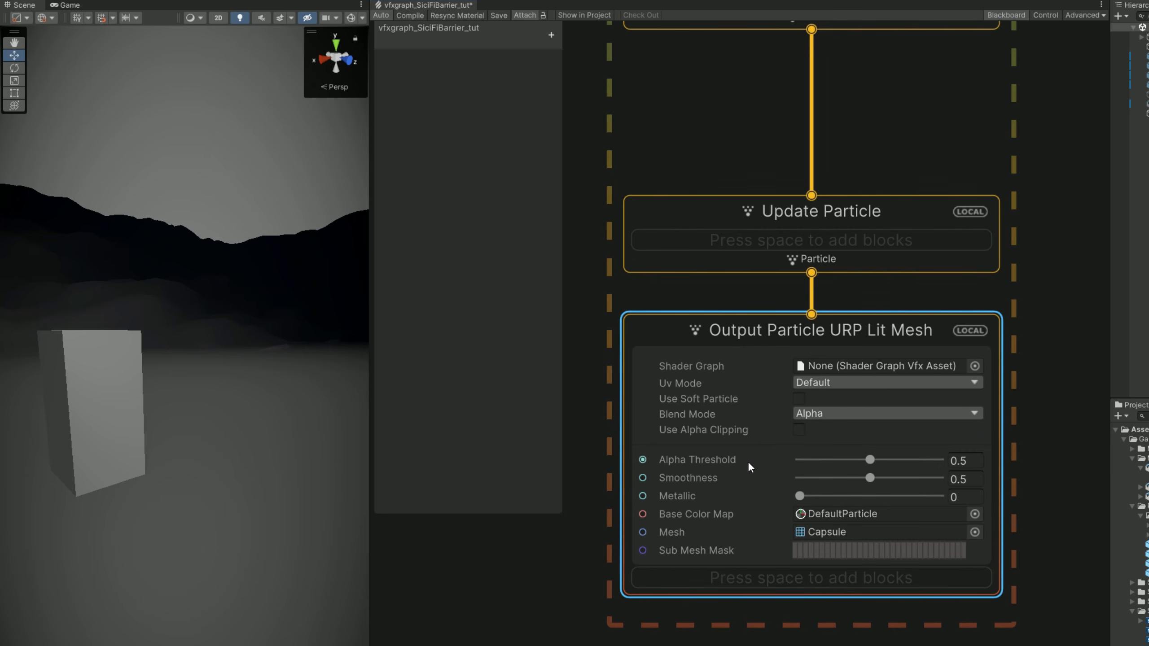
pyautogui.click(974, 534)
pyautogui.click(820, 378)
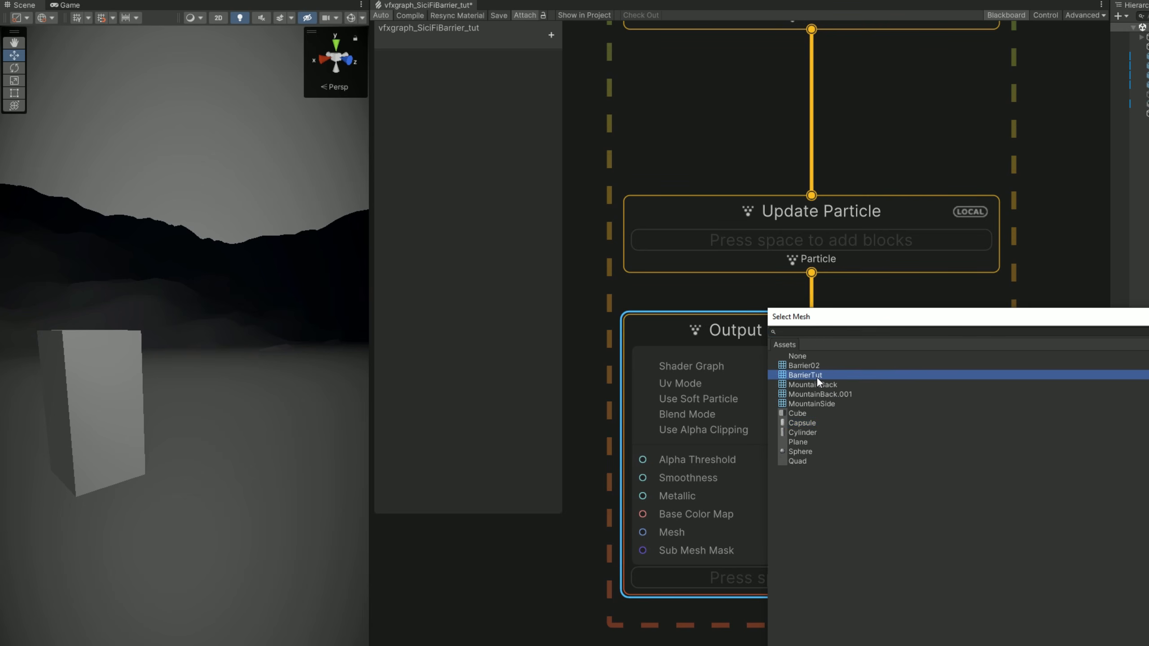
pyautogui.doubleClick(813, 377)
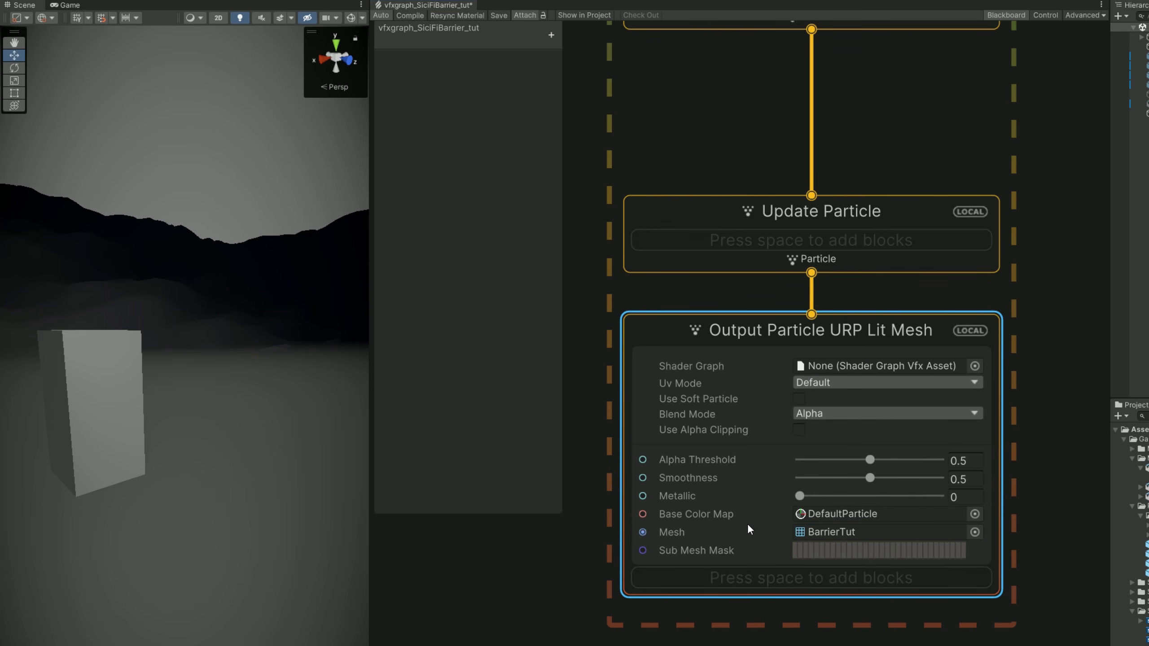
# Add a Set Size block to the Output Particle URP Lit Mesh context and set Size to 100.
pyautogui.press('space')
pyautogui.write('set siz')
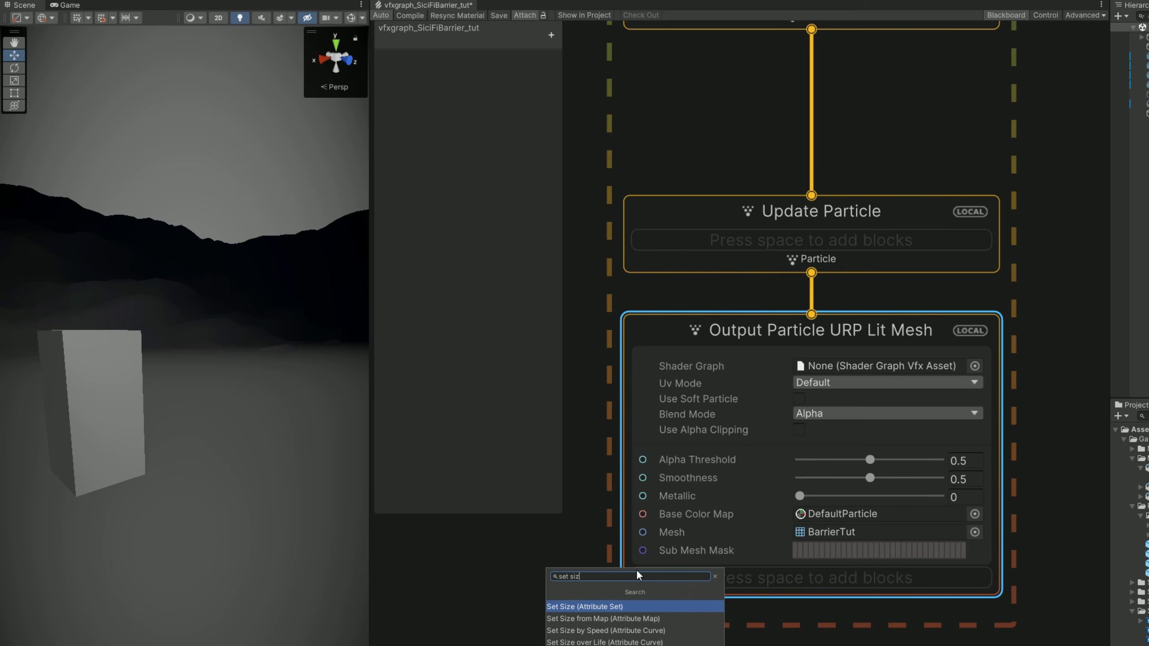
pyautogui.press('Return')
pyautogui.click(849, 611)
pyautogui.write('100')
# Raise the barrier effect in the scene so that it sits above the ground.
pyautogui.moveTo(189, 539); pyautogui.dragTo(228, 398, button='middle')
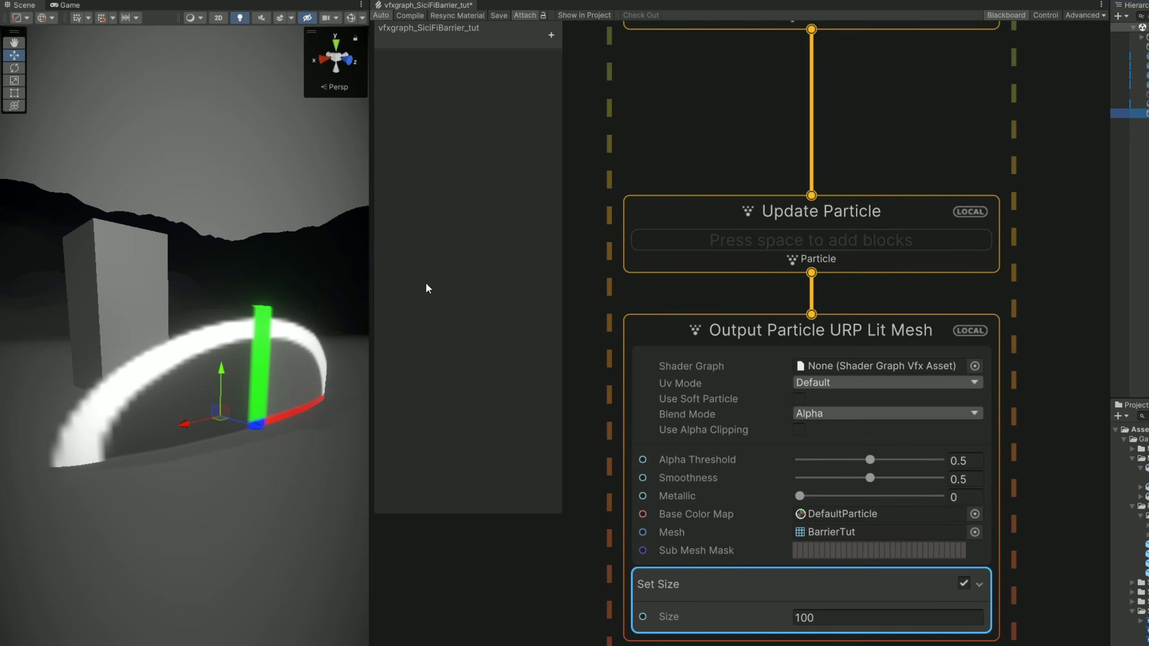
pyautogui.click(221, 312)
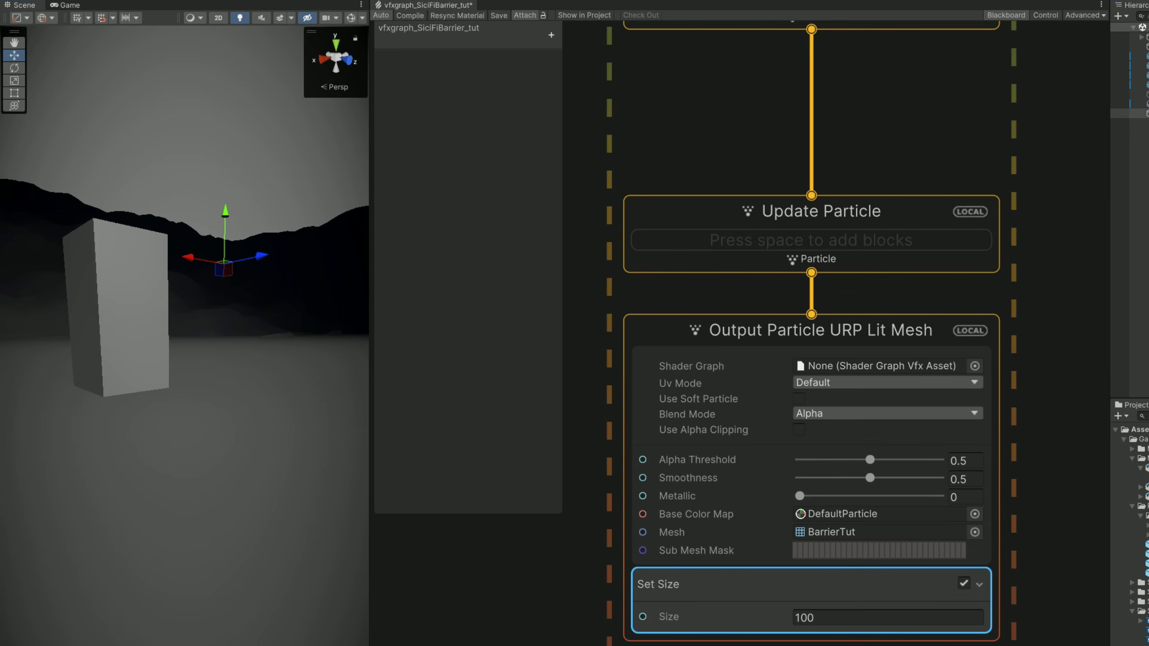
pyautogui.moveTo(262, 440); pyautogui.dragTo(230, 611, button='middle')
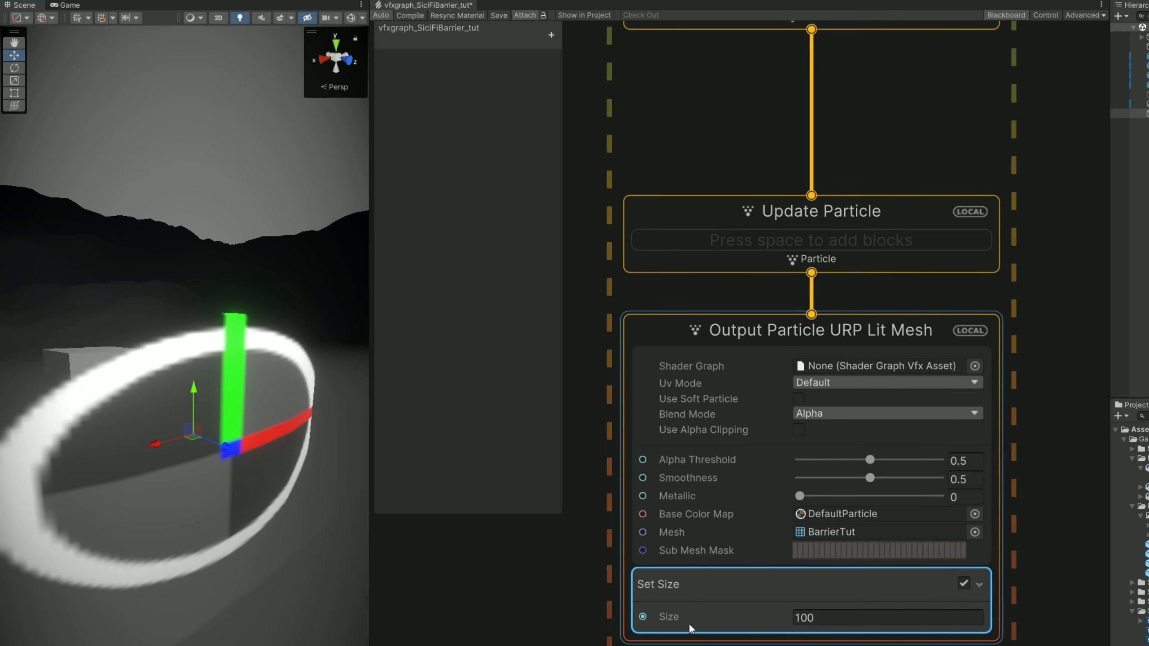
# Enable Support VFX Graph in the graph settings of BarrierShader_Dots_tut and save the shader.
pyautogui.click(975, 366)
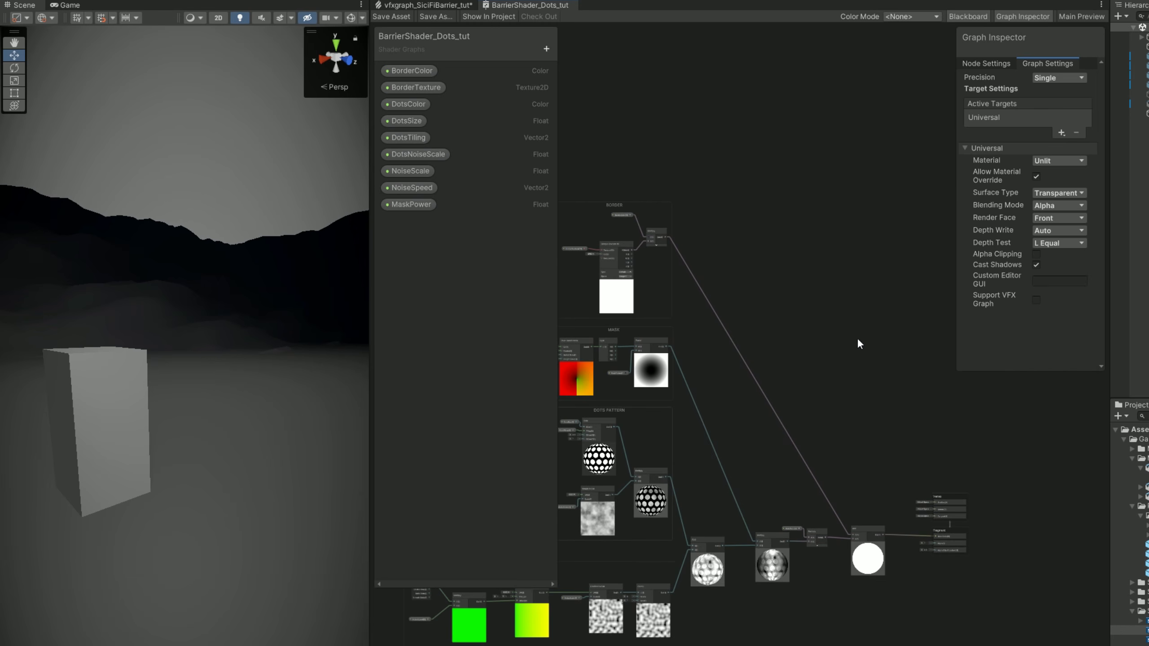
pyautogui.click(1021, 16)
pyautogui.click(1020, 16)
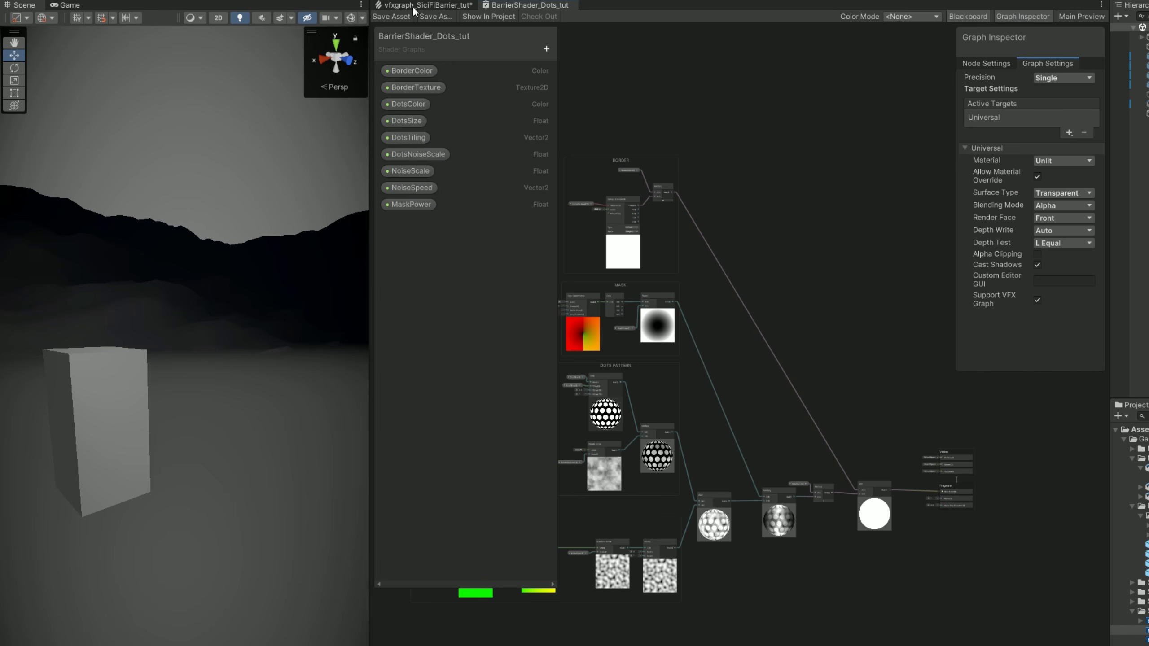
pyautogui.moveTo(396, 24); pyautogui.dragTo(396, 26)
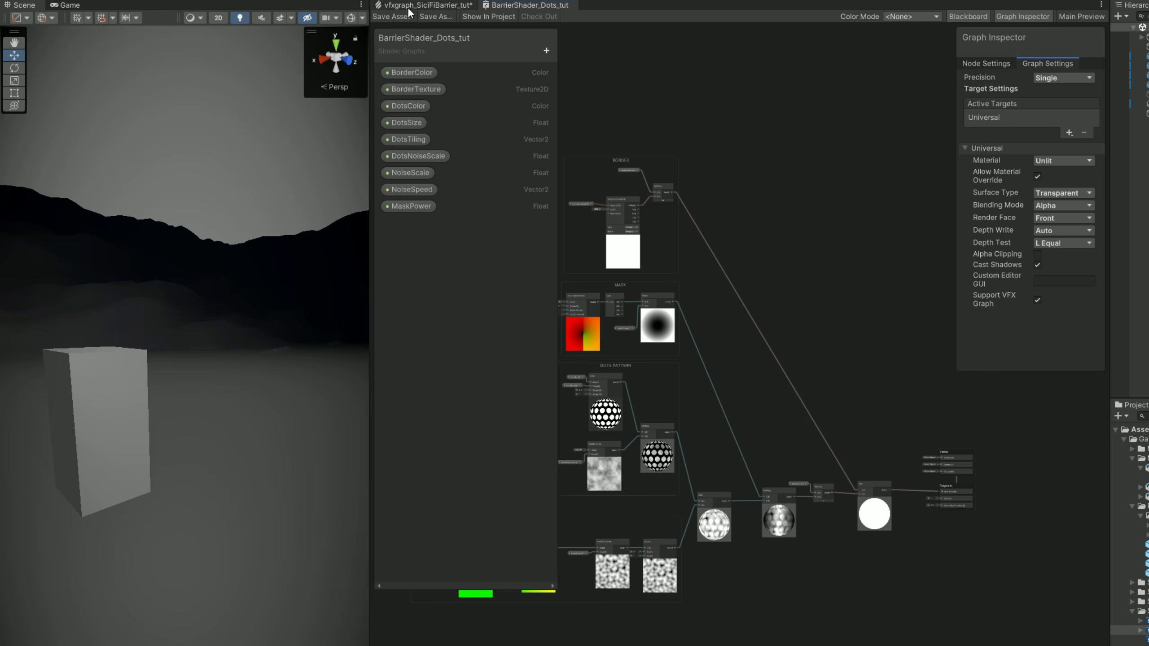
# Assign BarrierShader_Dots_tut as the Shader Graph of the mesh output in vfxgraph_SiciFiBarrier_tut.
pyautogui.click(413, 4)
pyautogui.click(975, 365)
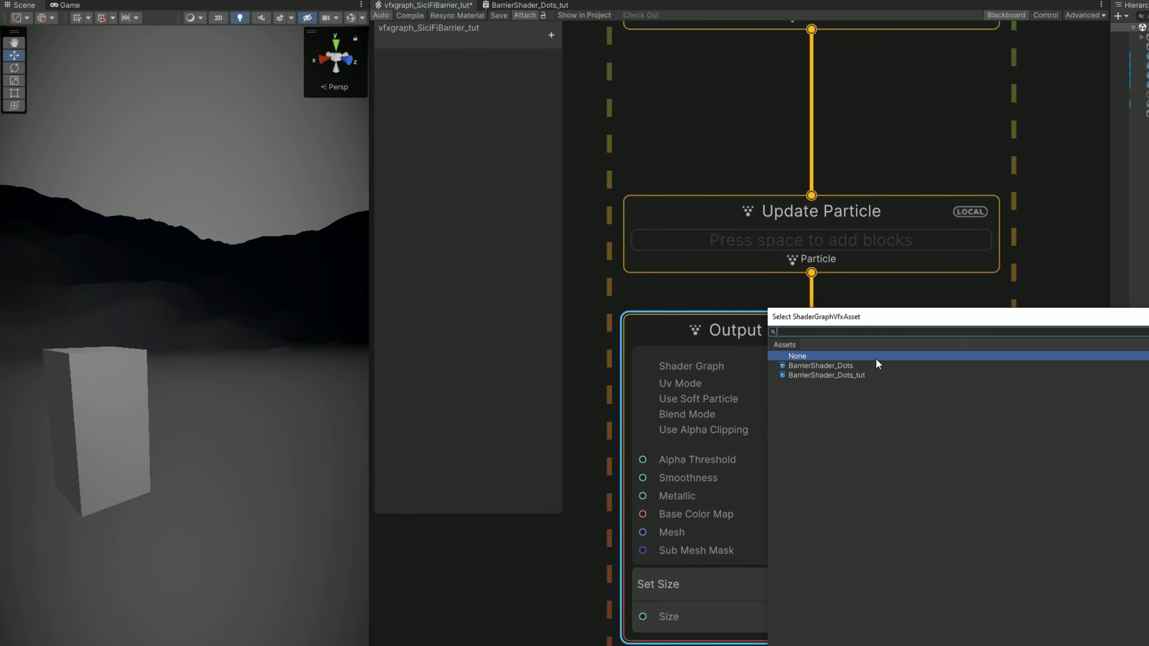
pyautogui.click(854, 375)
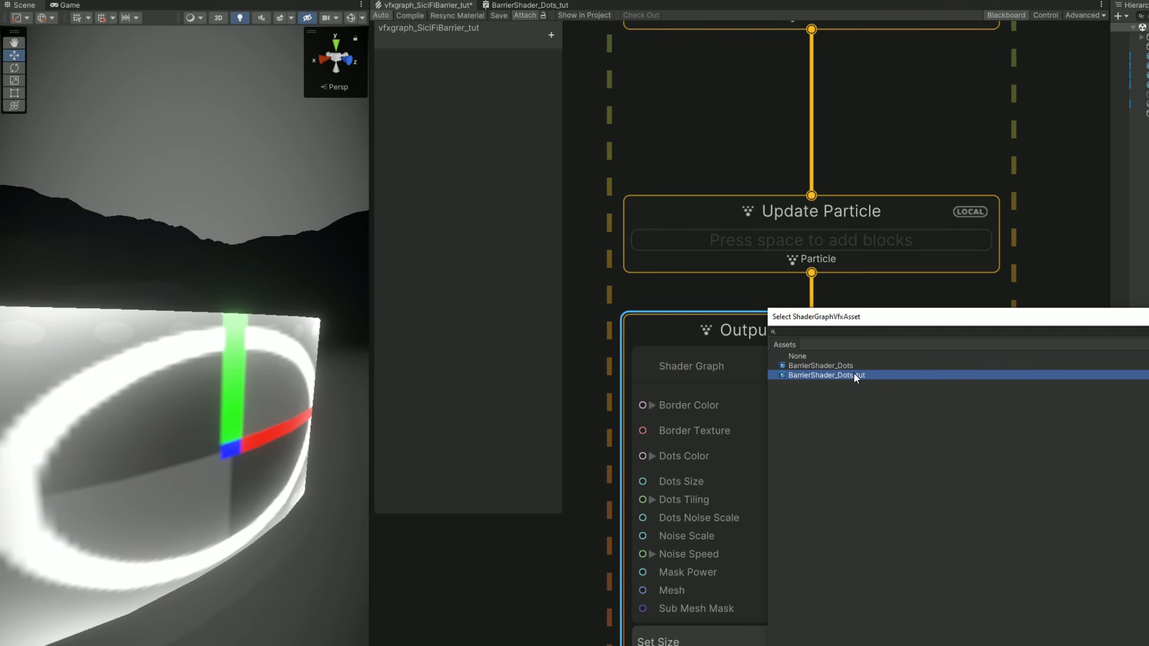
pyautogui.doubleClick(853, 375)
pyautogui.moveTo(258, 388); pyautogui.dragTo(254, 426, button='right')
pyautogui.press('a')
pyautogui.press('d')
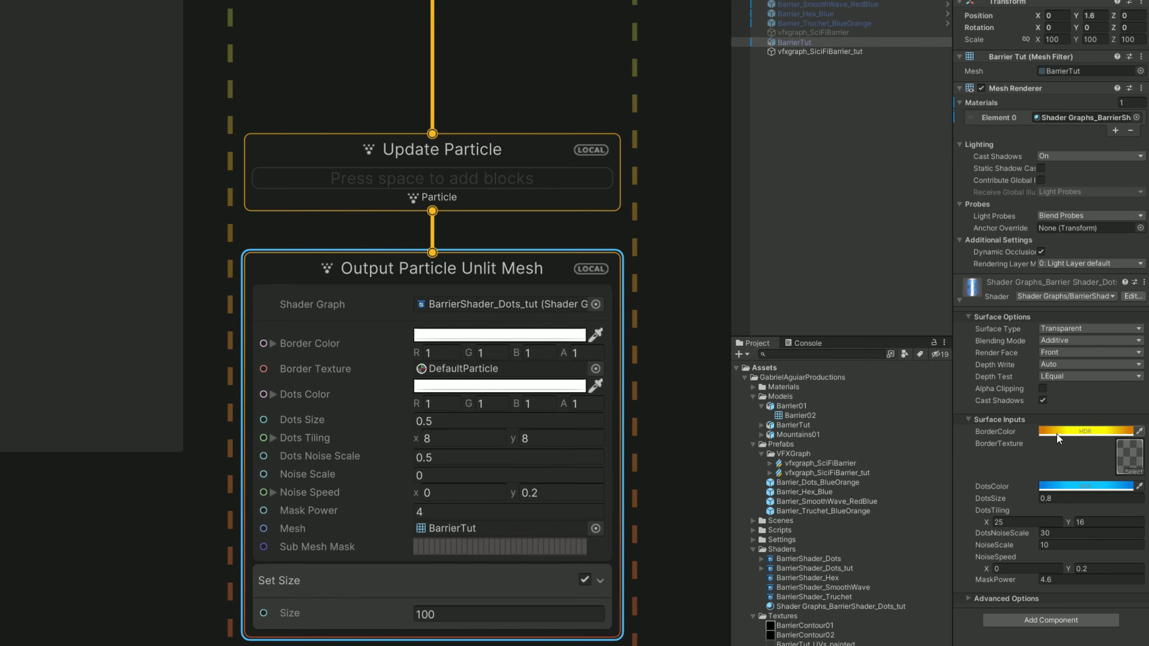
# Set the output's Border Color to R 8.57, G 2.2, B 0 and its Border Texture to BarrierTut_UVs_painted.
pyautogui.click(1057, 434)
pyautogui.click(446, 353)
pyautogui.write('8.57')
pyautogui.press('Tab')
pyautogui.write('2.2')
pyautogui.click(1086, 433)
pyautogui.click(543, 353)
pyautogui.moveTo(477, 375); pyautogui.dragTo(477, 372)
# Match the output's Dots Color to the BarrierTut material with R 0, G 0.58, B 2.
pyautogui.click(1086, 486)
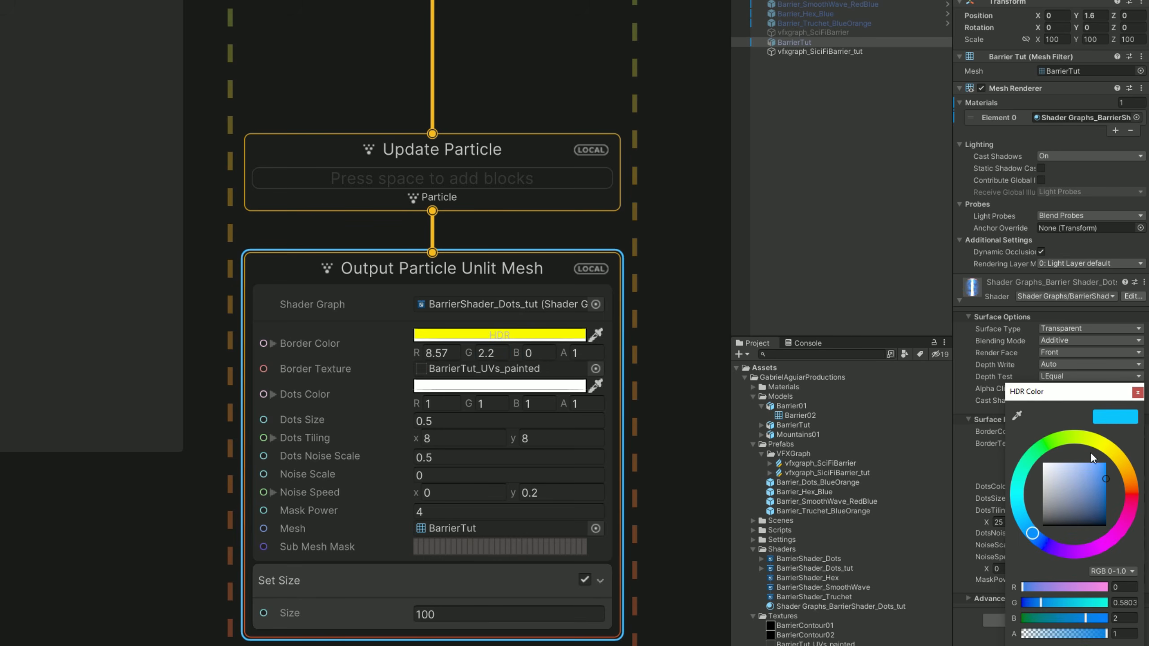
pyautogui.click(557, 385)
pyautogui.click(635, 575)
pyautogui.write('00.582')
pyautogui.click(511, 384)
# Set Dots Size to 0.8, Dots Tiling to 25 by 16, Dots Noise Scale to 30, Noise Scale to 10 and Mask Power to 4.6.
pyautogui.click(521, 426)
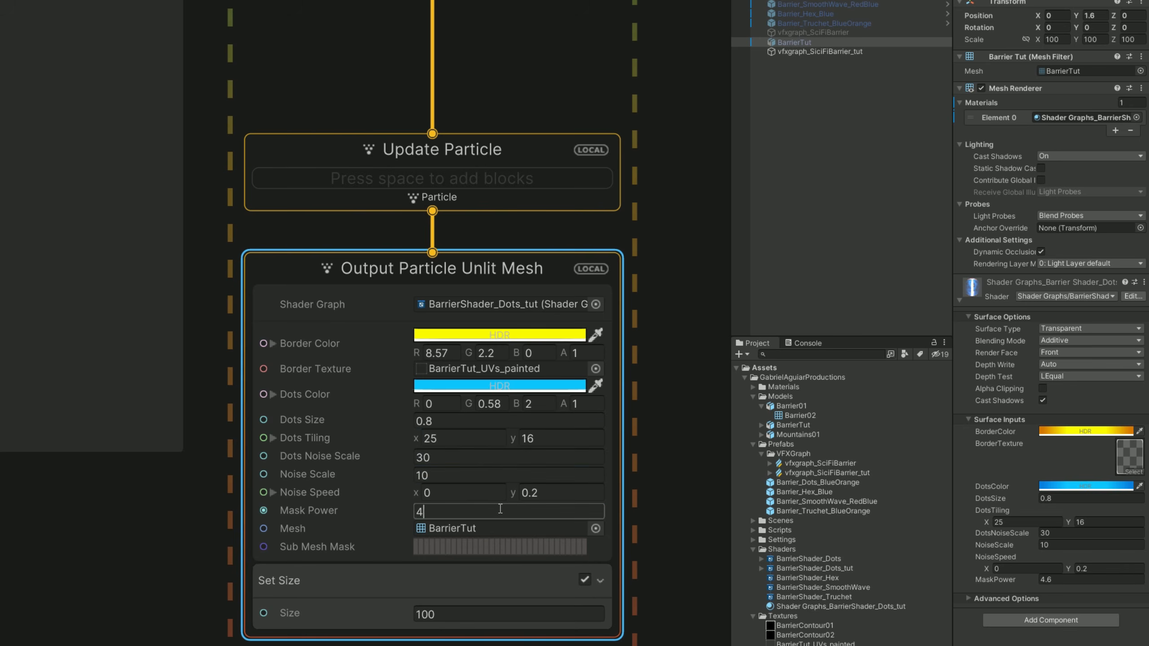
pyautogui.write('4.6')
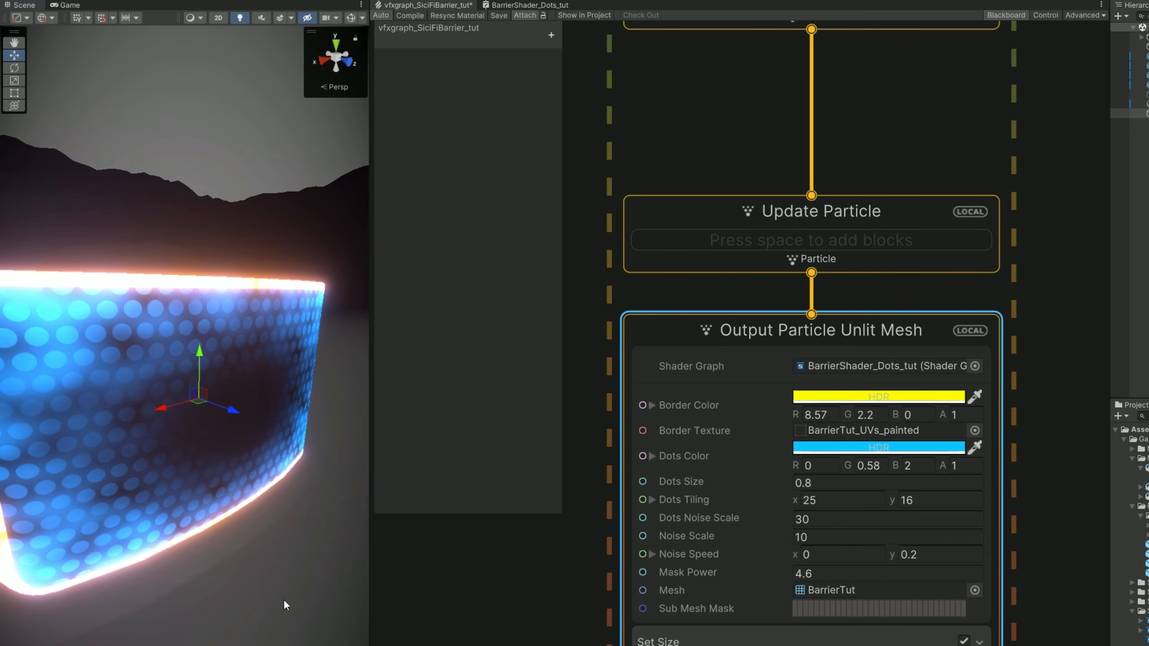
pyautogui.moveTo(296, 426); pyautogui.dragTo(249, 424, button='right')
pyautogui.press('d')
pyautogui.press('s')
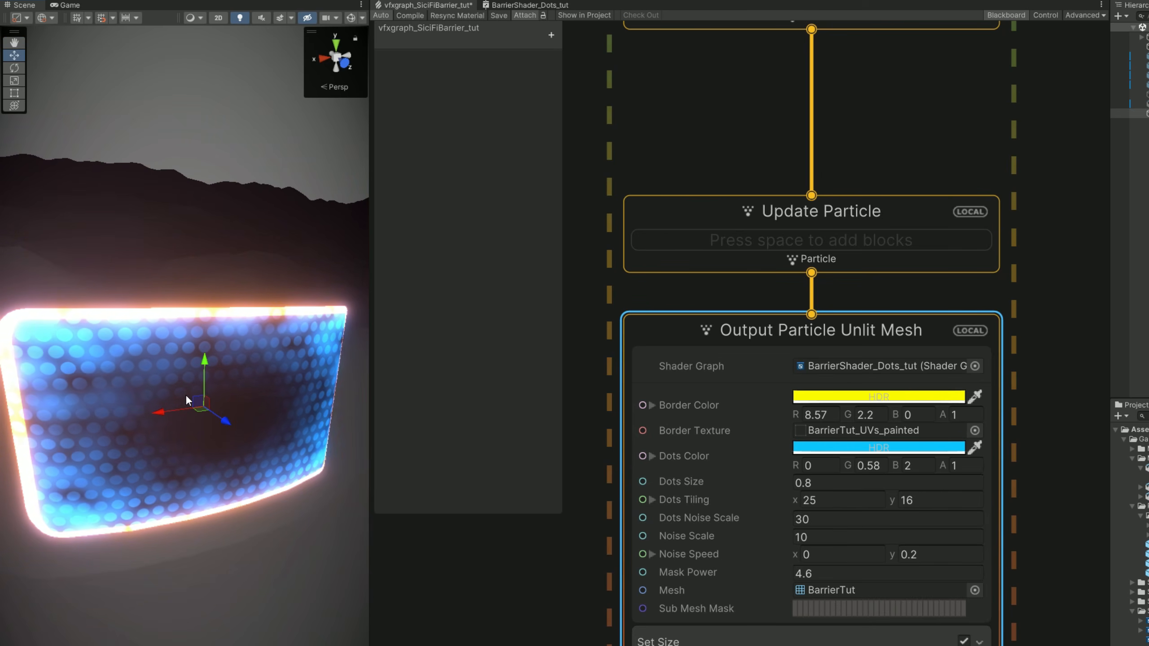
# In BarrierShader_Dots_tut, route the Add output's A channel through a Split node into Alpha, set Alpha Clip Threshold to 0, and save.
pyautogui.click(544, 5)
pyautogui.moveTo(806, 388); pyautogui.dragTo(726, 355, button='middle')
pyautogui.scroll(9, 808, 445)
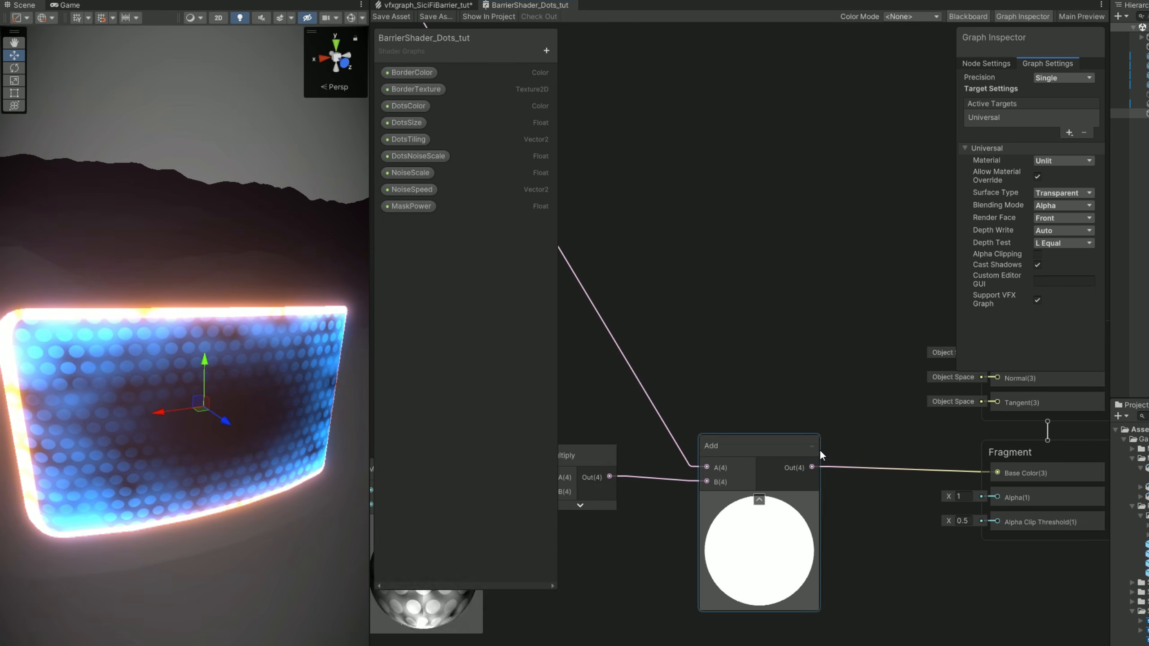
pyautogui.moveTo(813, 495); pyautogui.dragTo(766, 451, button='middle')
pyautogui.moveTo(766, 451); pyautogui.dragTo(792, 497)
pyautogui.write('split')
pyautogui.press('Return')
pyautogui.moveTo(920, 500); pyautogui.dragTo(950, 457)
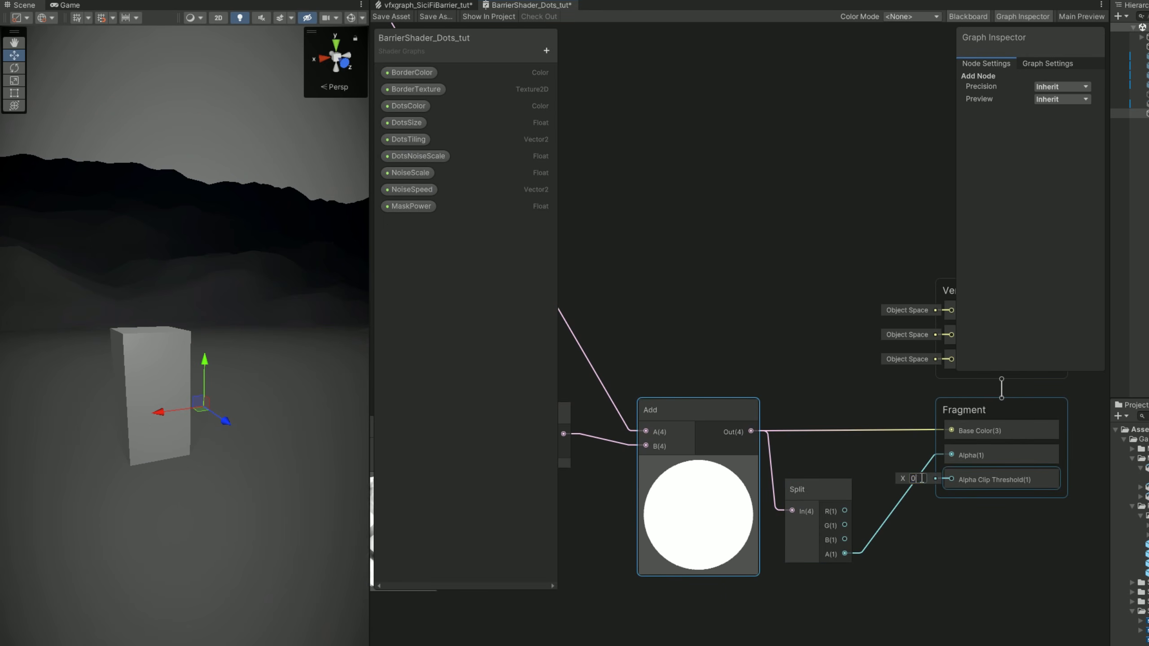
pyautogui.click(392, 17)
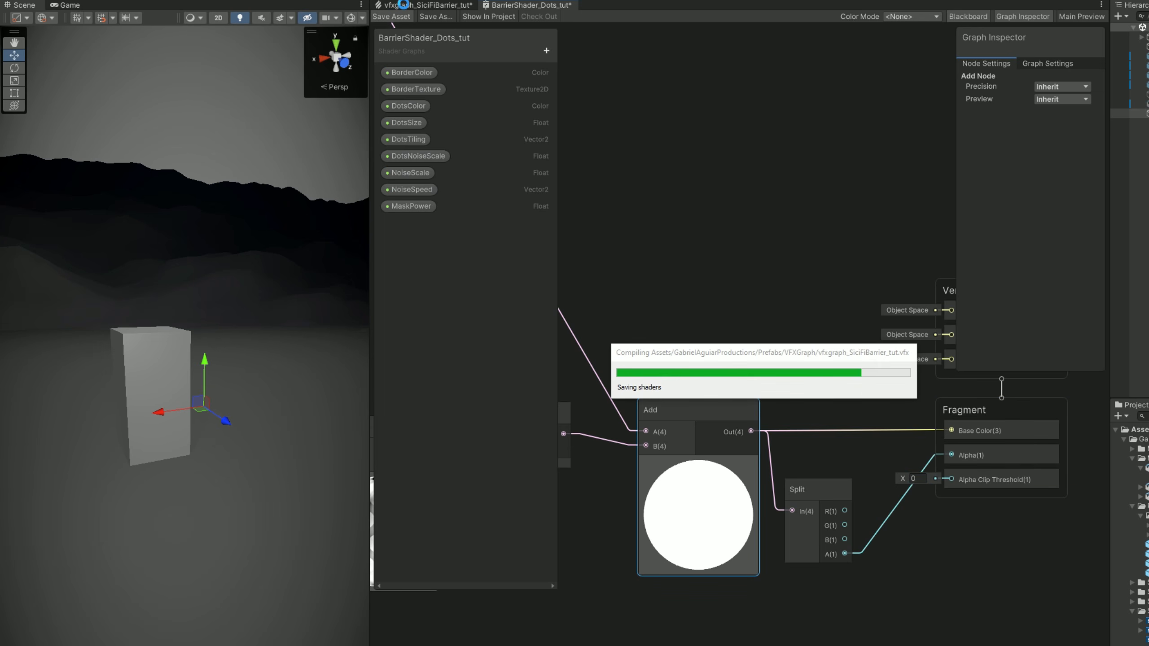
pyautogui.keyDown('alt'); pyautogui.moveTo(300, 290); pyautogui.dragTo(292, 408); pyautogui.keyUp('alt')
# Add a Set Size over Life block to the Output Particle Unlit Mesh context and set its Composition to Multiply.
pyautogui.click(415, 6)
pyautogui.moveTo(679, 645); pyautogui.dragTo(674, 543, button='middle')
pyautogui.scroll(1, 725, 527)
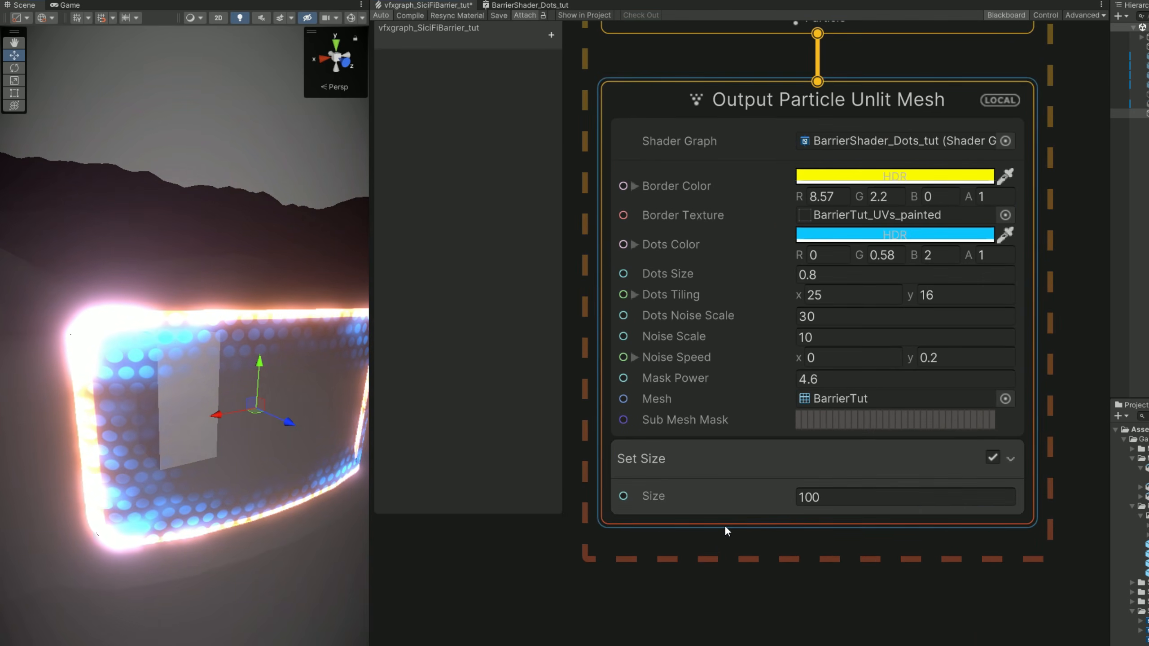
pyautogui.click(726, 529)
pyautogui.press('space')
pyautogui.write('set size over')
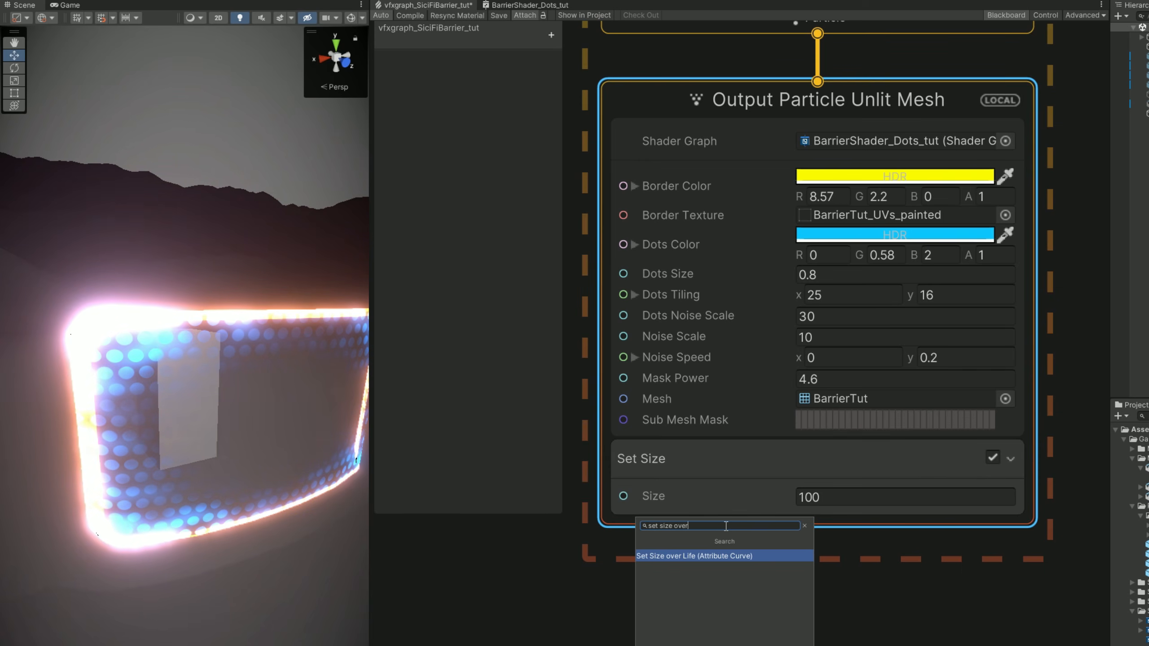
pyautogui.press('Return')
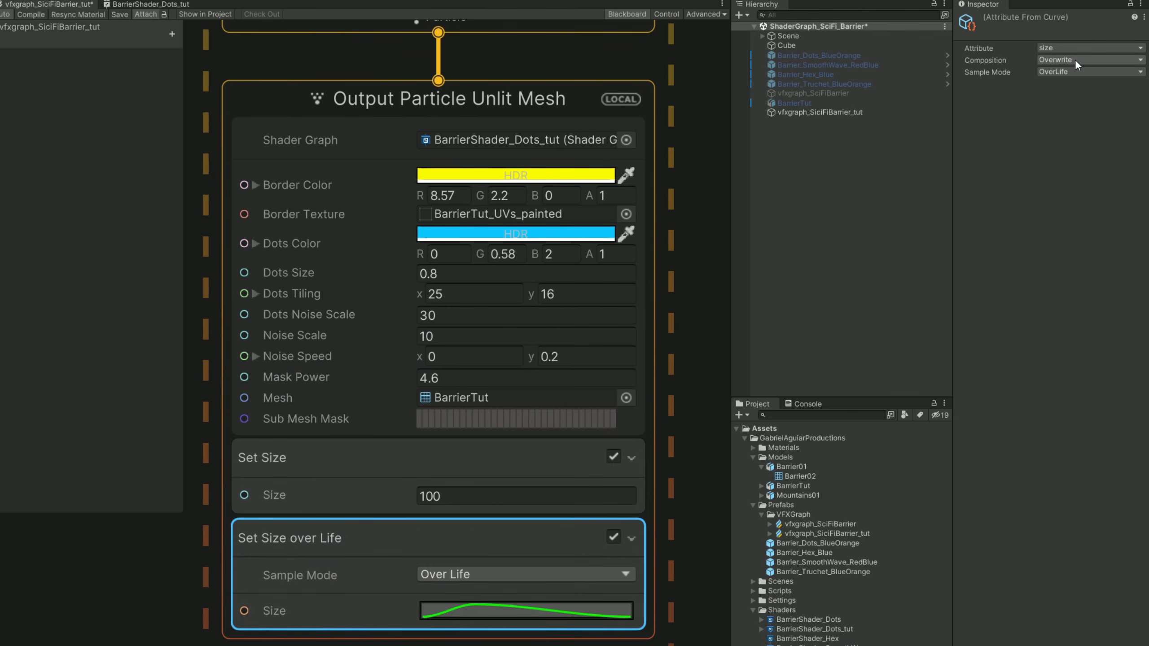
pyautogui.click(1076, 59)
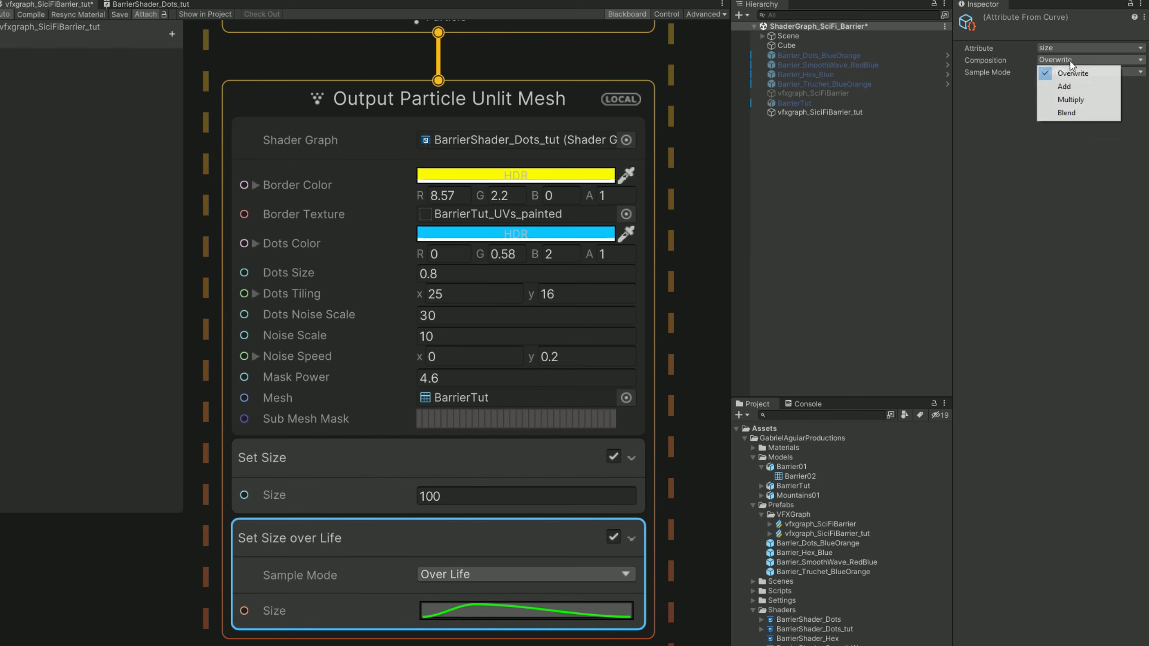
pyautogui.click(1052, 98)
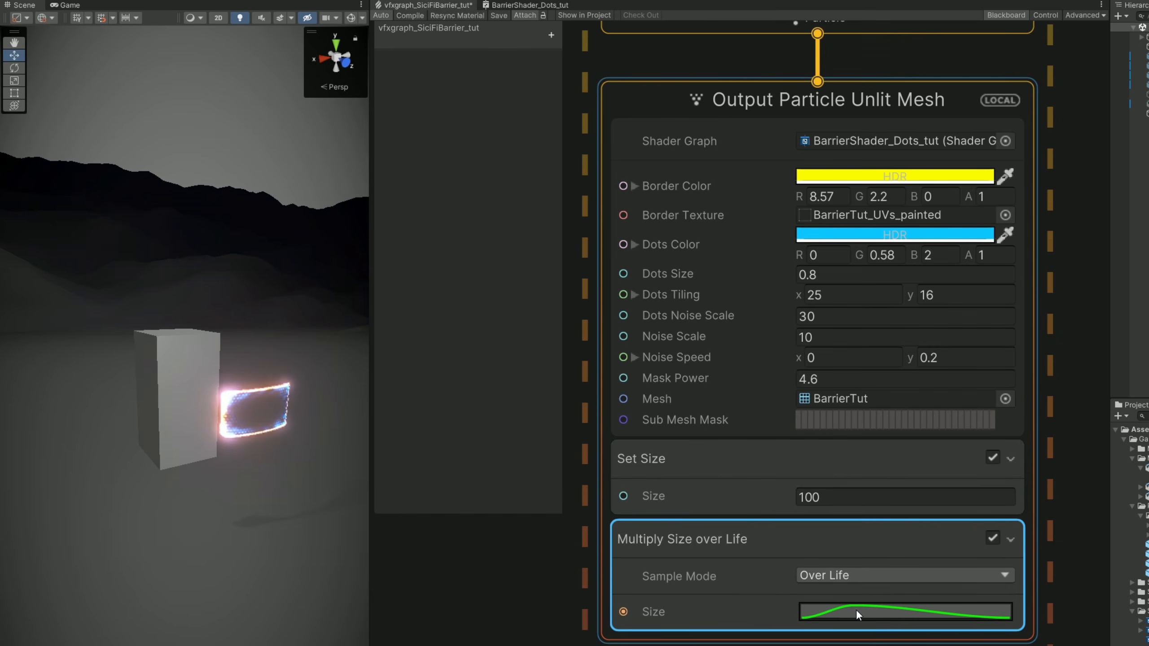
# Shape the Multiply Size over Life curve to rise quickly from 0 to 1, hold, and drop to 0 at the end.
pyautogui.click(855, 611)
pyautogui.click(704, 632)
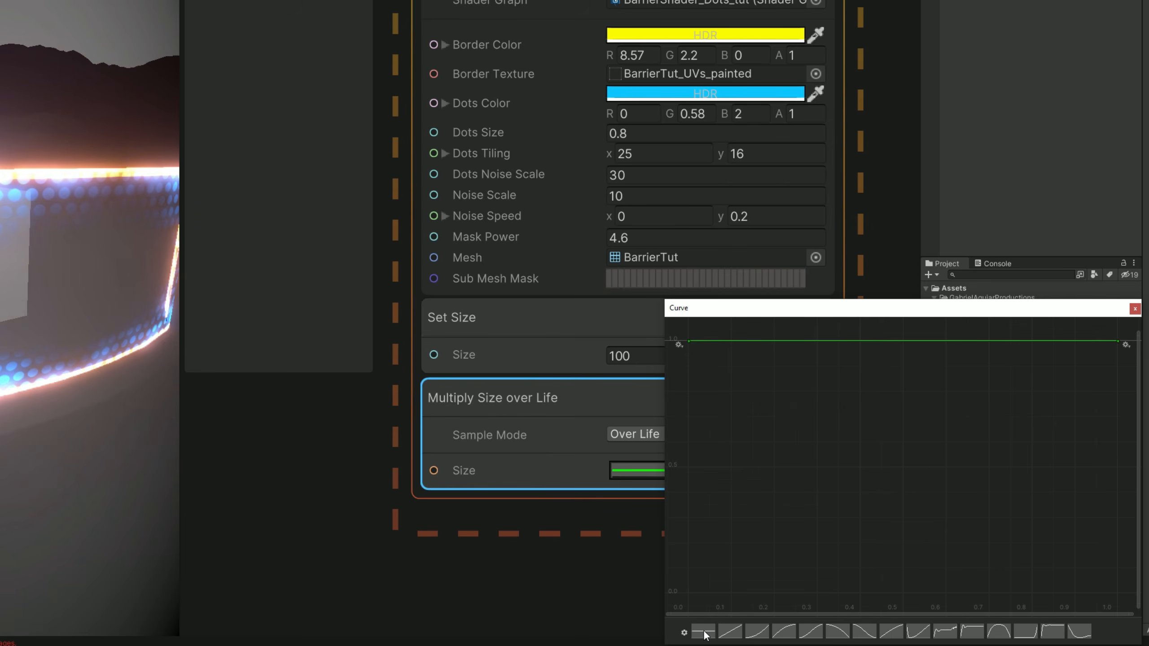
pyautogui.rightClick(725, 341)
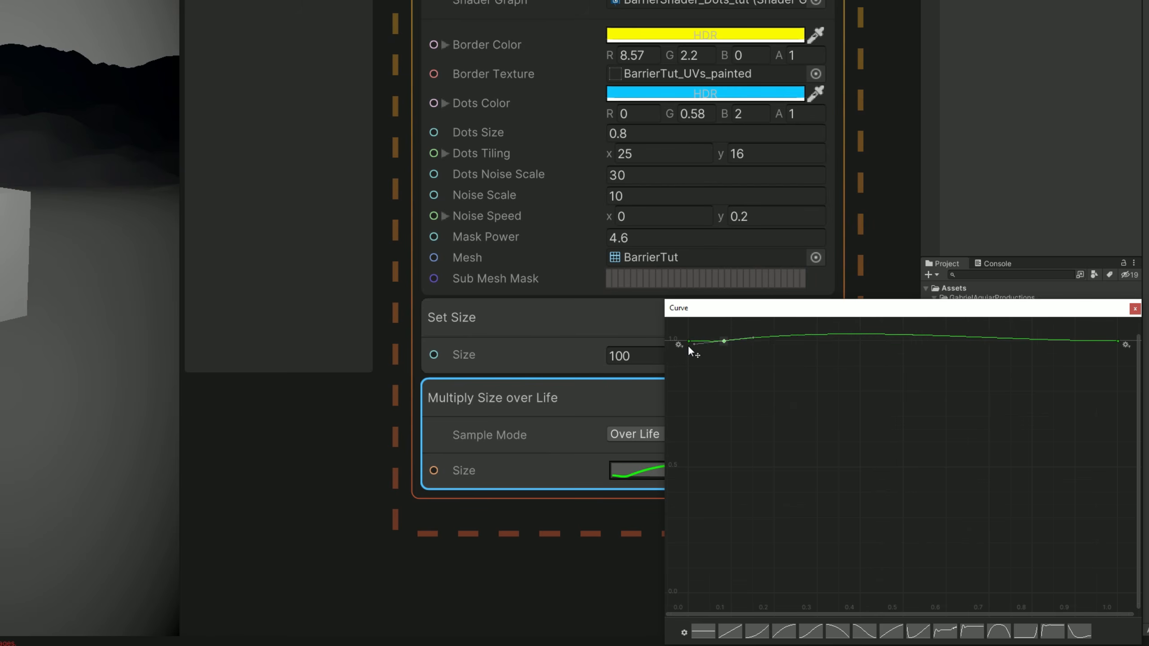
pyautogui.moveTo(688, 343); pyautogui.dragTo(687, 592)
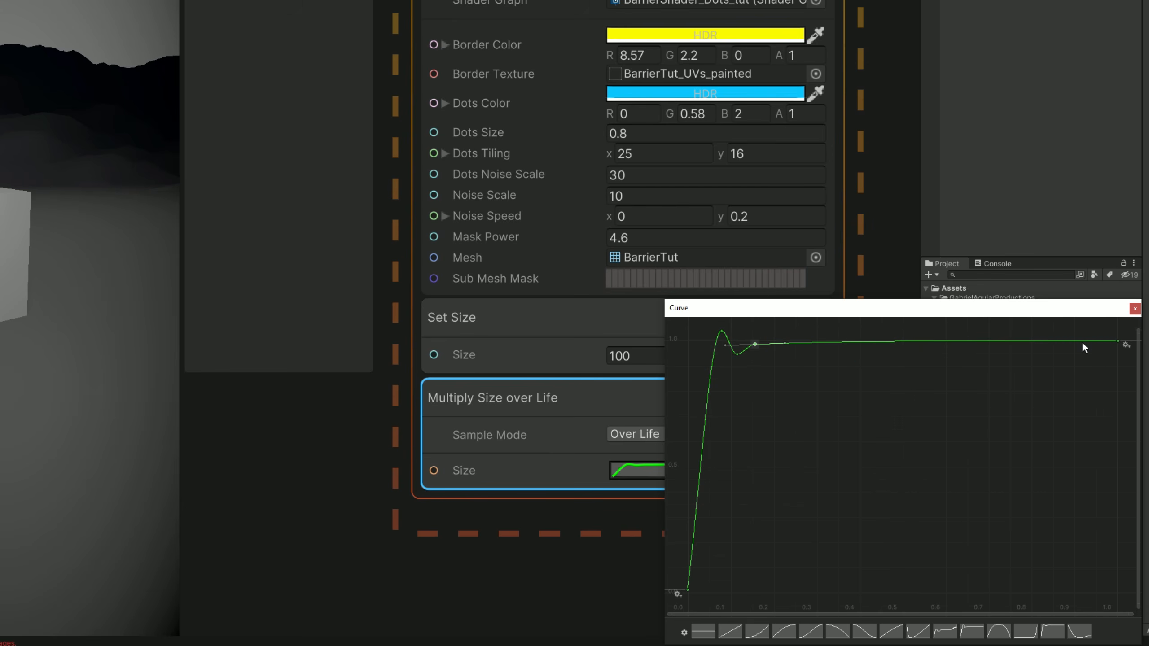
pyautogui.moveTo(1117, 343); pyautogui.dragTo(1118, 588)
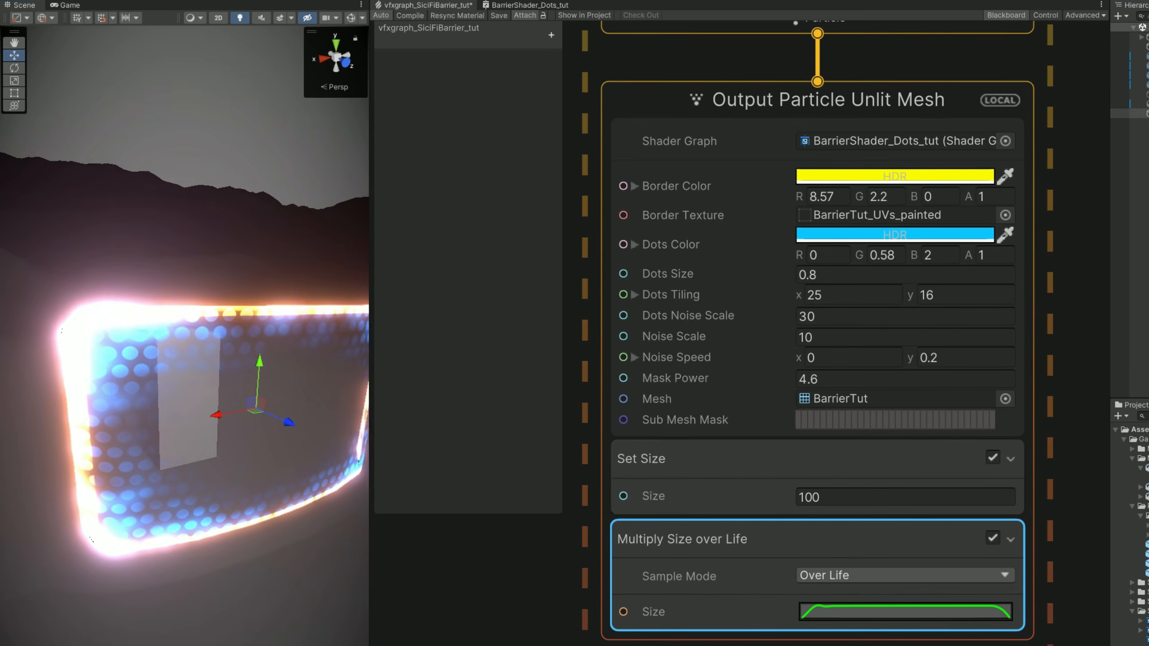
# Inspect the barrier's edge in the scene and select the Output Particle Unlit Mesh context.
pyautogui.moveTo(291, 632); pyautogui.dragTo(268, 613, button='right')
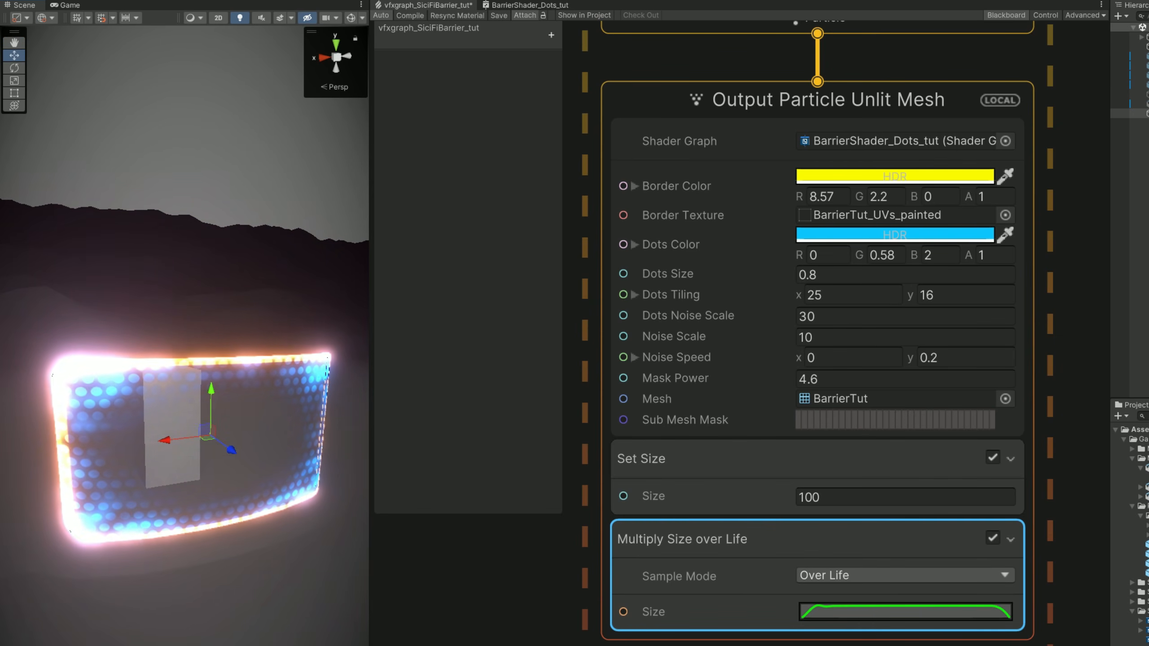
pyautogui.moveTo(285, 642); pyautogui.dragTo(387, 570, button='right')
pyautogui.click(774, 114)
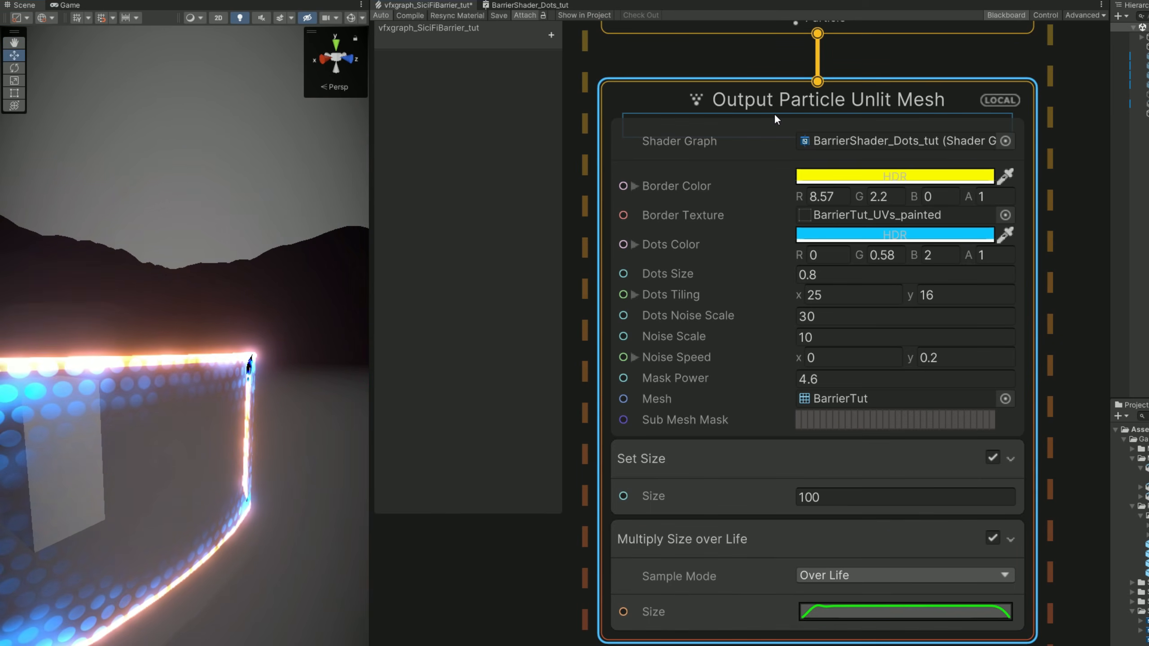